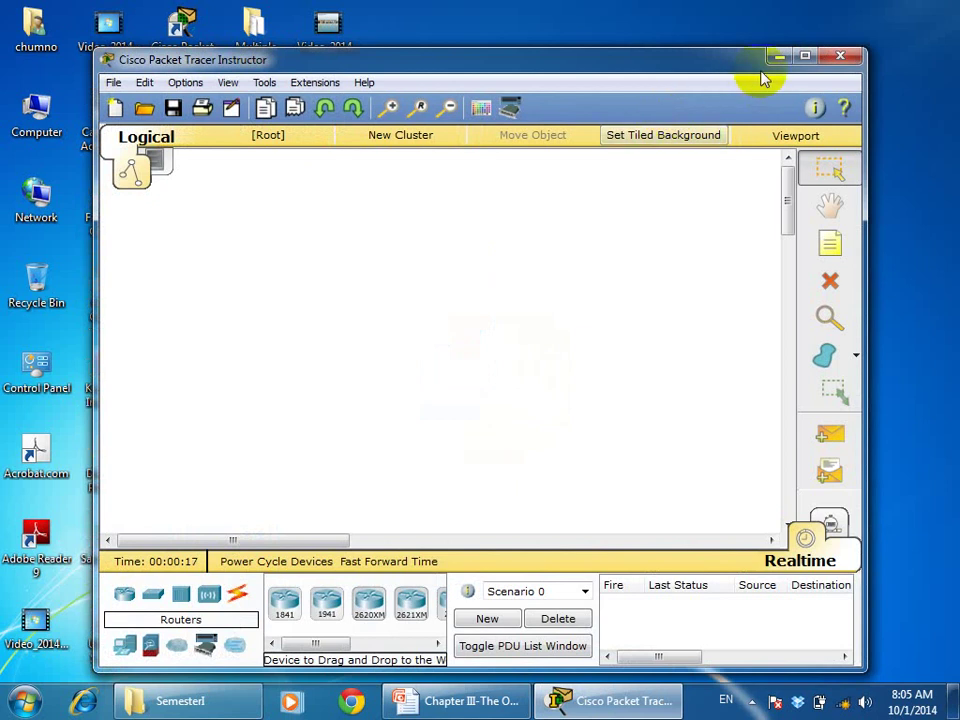
Maximize the window and place a 1841 router and two 2950-24 switches on the left and right
{"action": "left_click", "coordinate": [805, 58]}
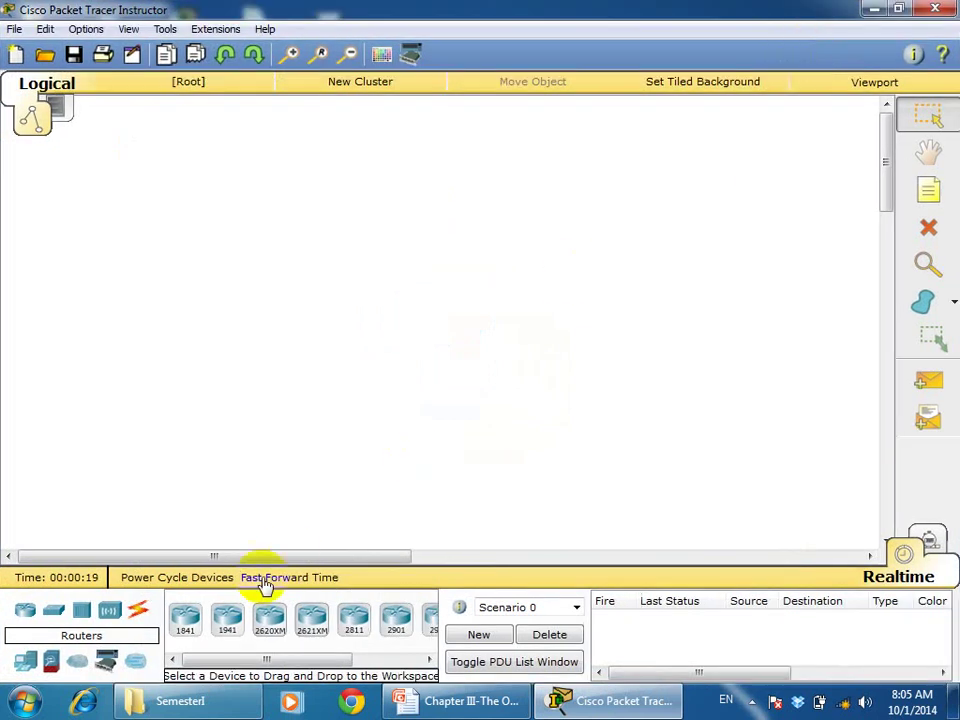
{"action": "left_click", "coordinate": [189, 622]}
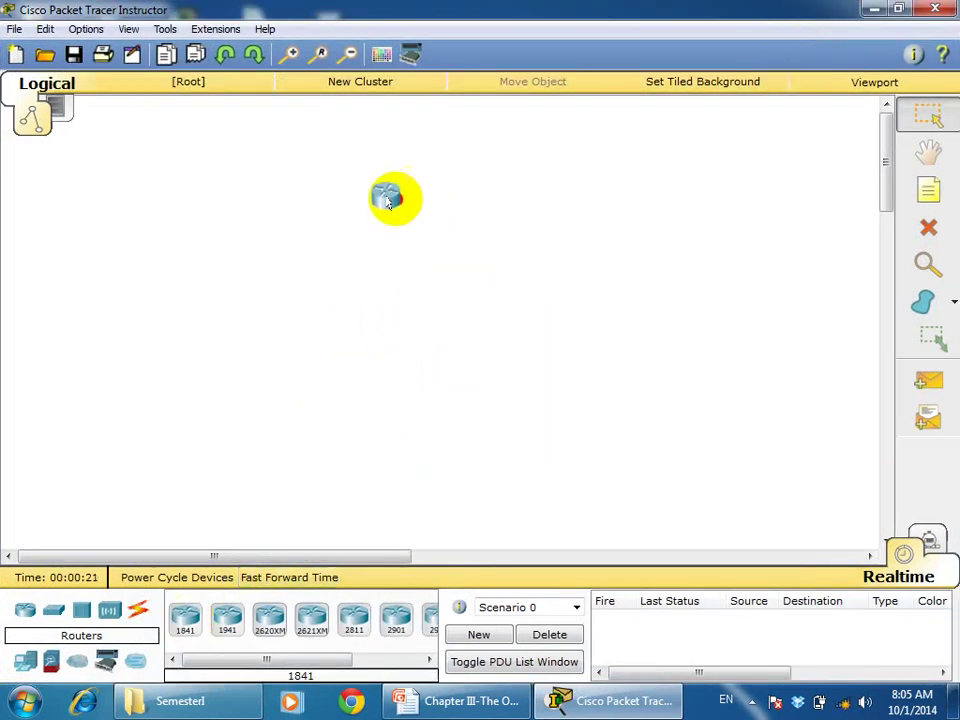
{"action": "left_click", "coordinate": [411, 163]}
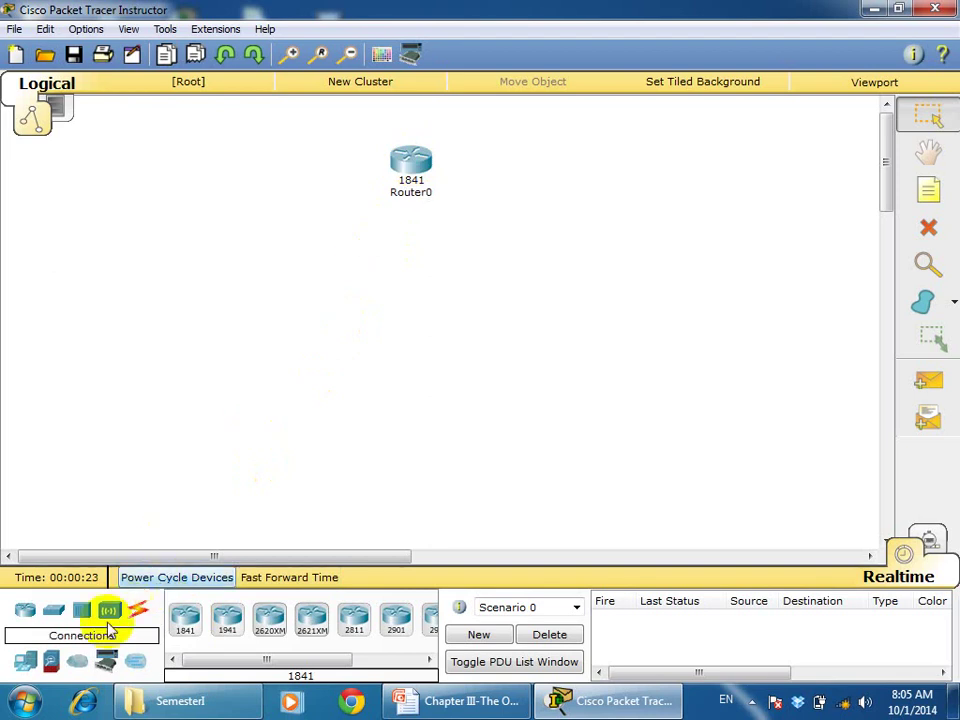
{"action": "left_click_drag", "start_coordinate": [57, 615], "coordinate": [143, 230]}
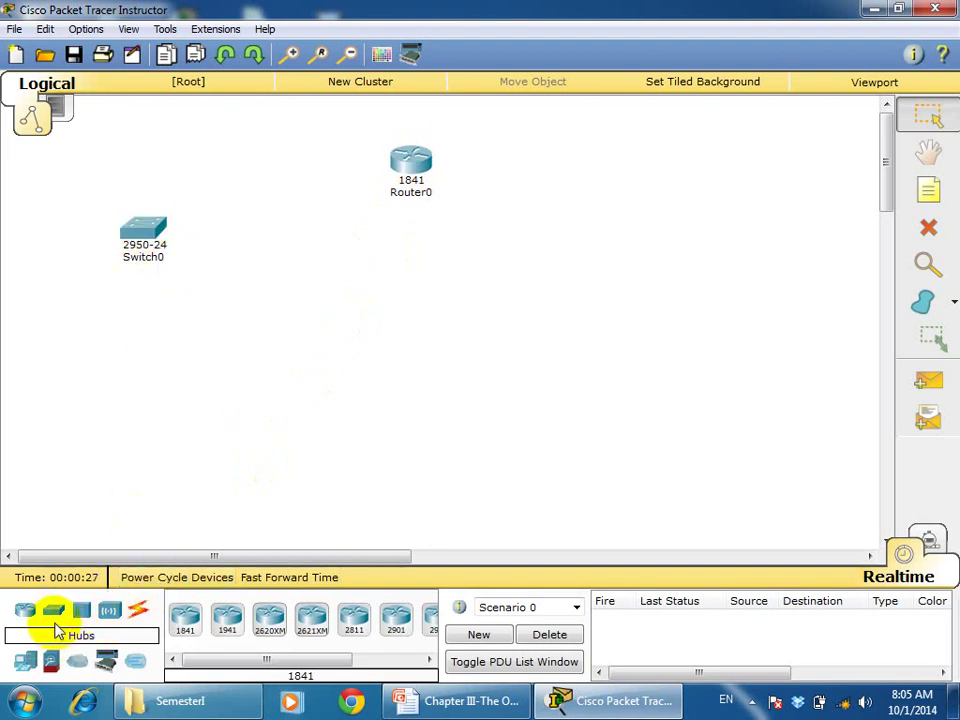
{"action": "left_click_drag", "start_coordinate": [52, 613], "coordinate": [678, 250]}
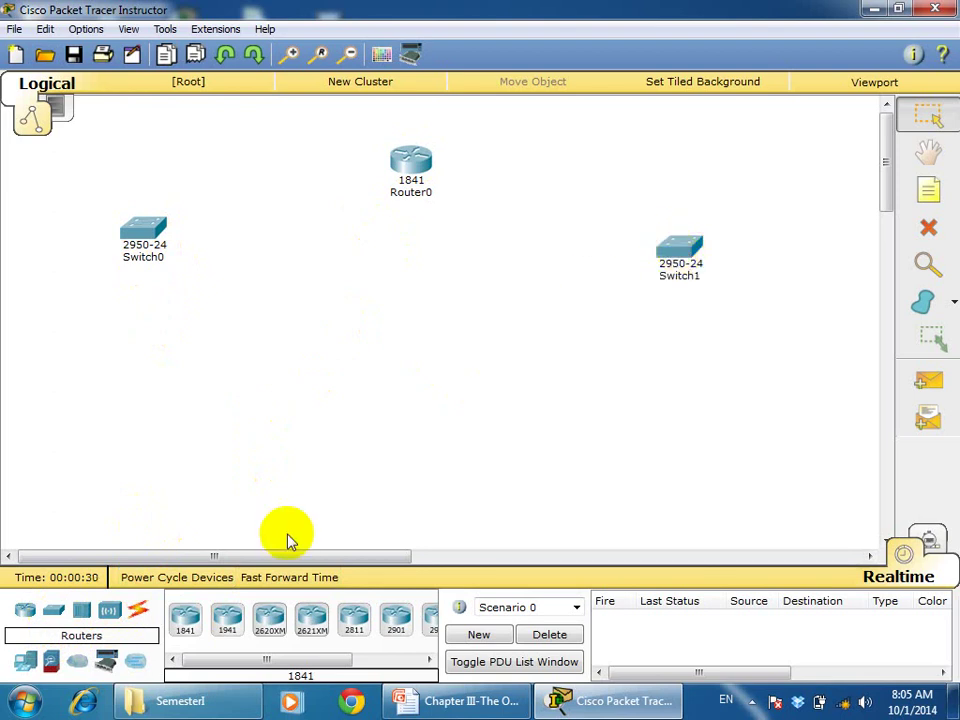
Place four Laptop-PT and two Server-PT devices, two laptops and a server under each switch
{"action": "left_click", "coordinate": [22, 665]}
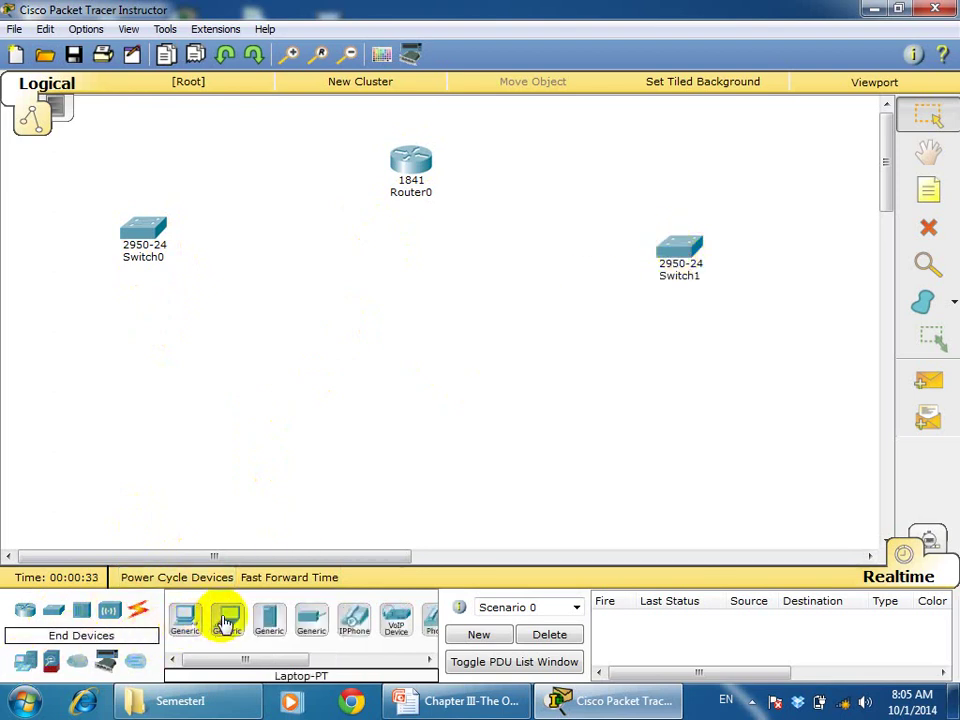
{"action": "left_click_drag", "start_coordinate": [226, 621], "coordinate": [64, 383]}
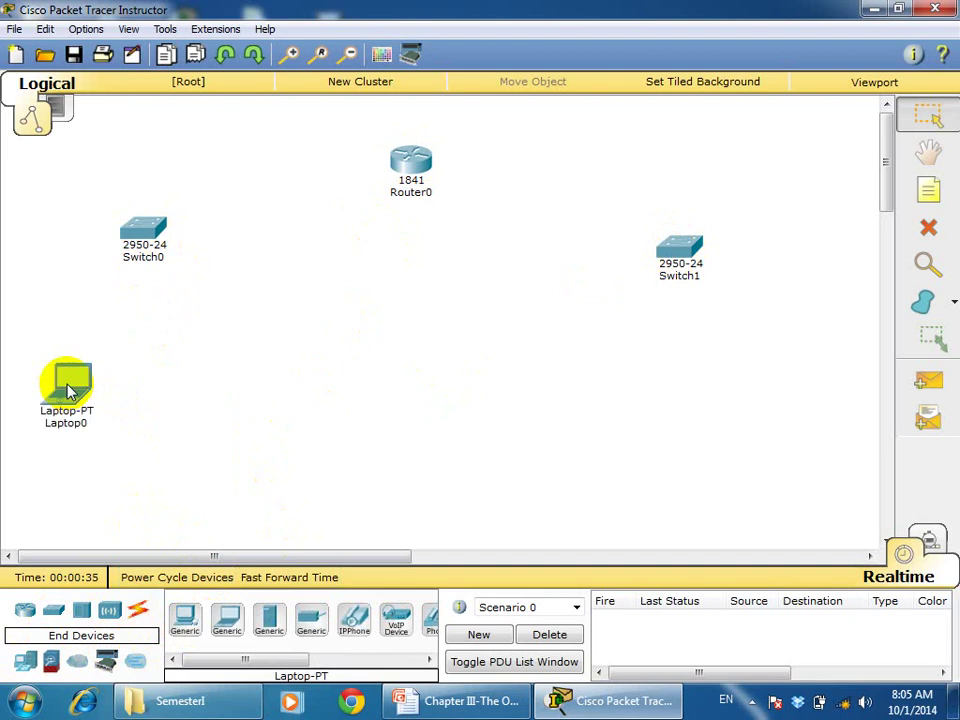
{"action": "left_click_drag", "start_coordinate": [227, 618], "coordinate": [140, 388]}
{"action": "left_click_drag", "start_coordinate": [268, 618], "coordinate": [284, 390]}
{"action": "left_click_drag", "start_coordinate": [227, 618], "coordinate": [542, 355]}
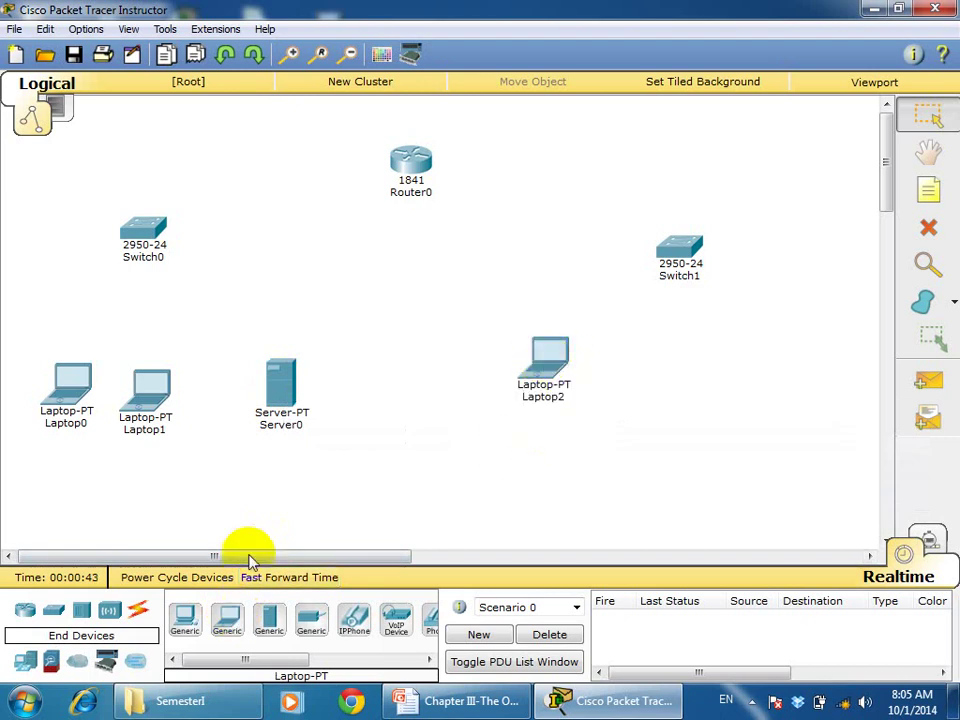
{"action": "left_click_drag", "start_coordinate": [227, 613], "coordinate": [634, 368]}
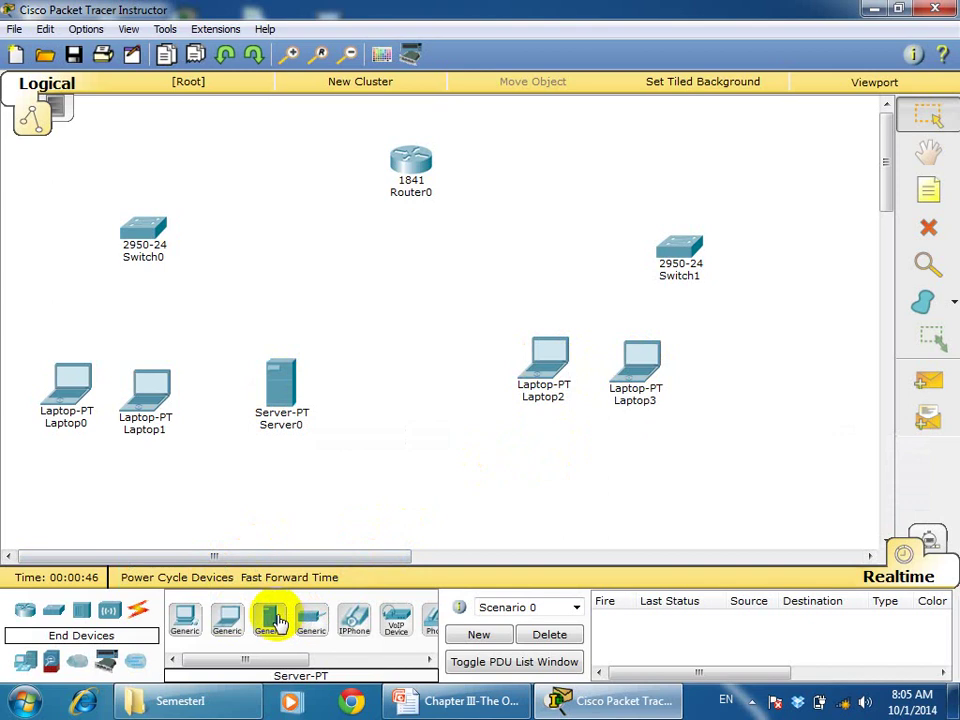
{"action": "left_click_drag", "start_coordinate": [288, 613], "coordinate": [752, 366]}
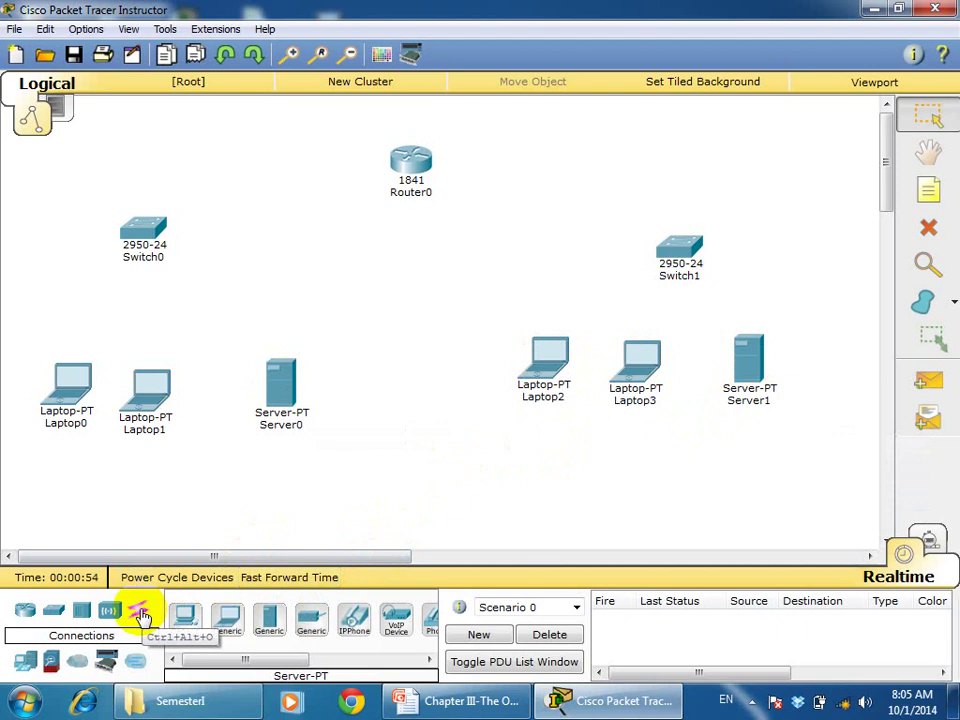
Cable Laptop0, Laptop1 and Server0 to Switch0 with automatic cables
{"action": "left_click", "coordinate": [143, 617]}
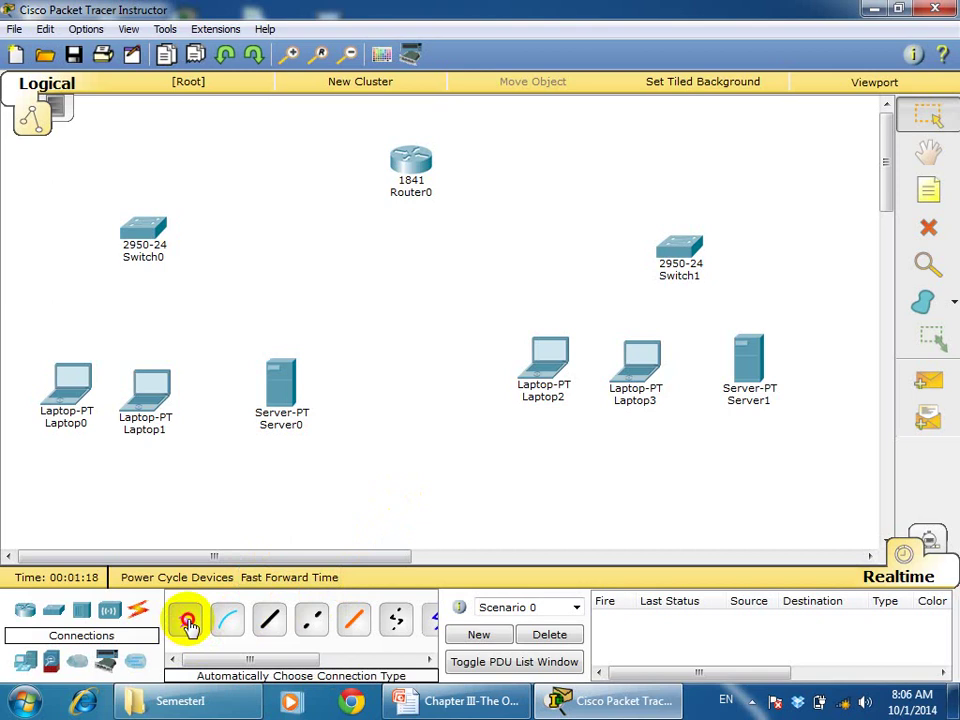
{"action": "left_click", "coordinate": [70, 388]}
{"action": "left_click", "coordinate": [143, 235]}
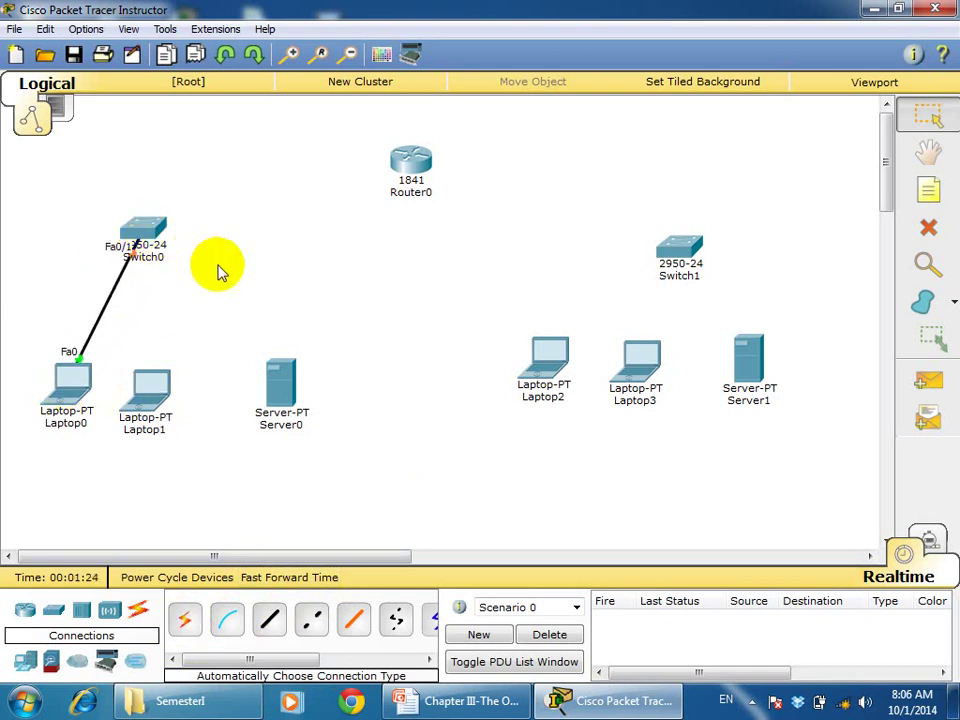
{"action": "left_click", "coordinate": [185, 615]}
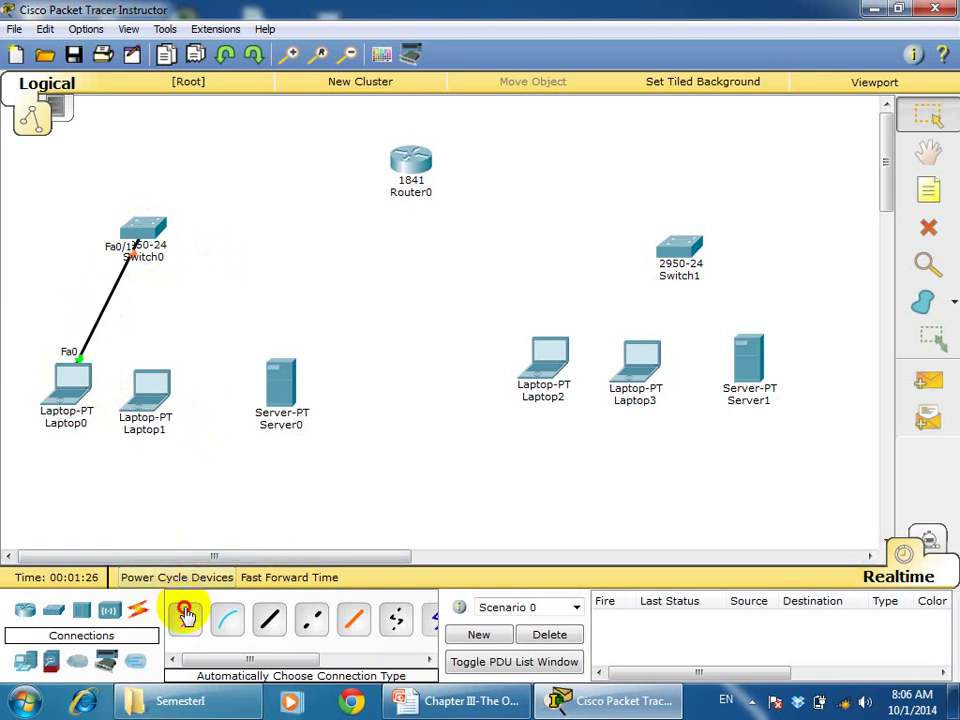
{"action": "left_click", "coordinate": [150, 388]}
{"action": "left_click", "coordinate": [152, 238]}
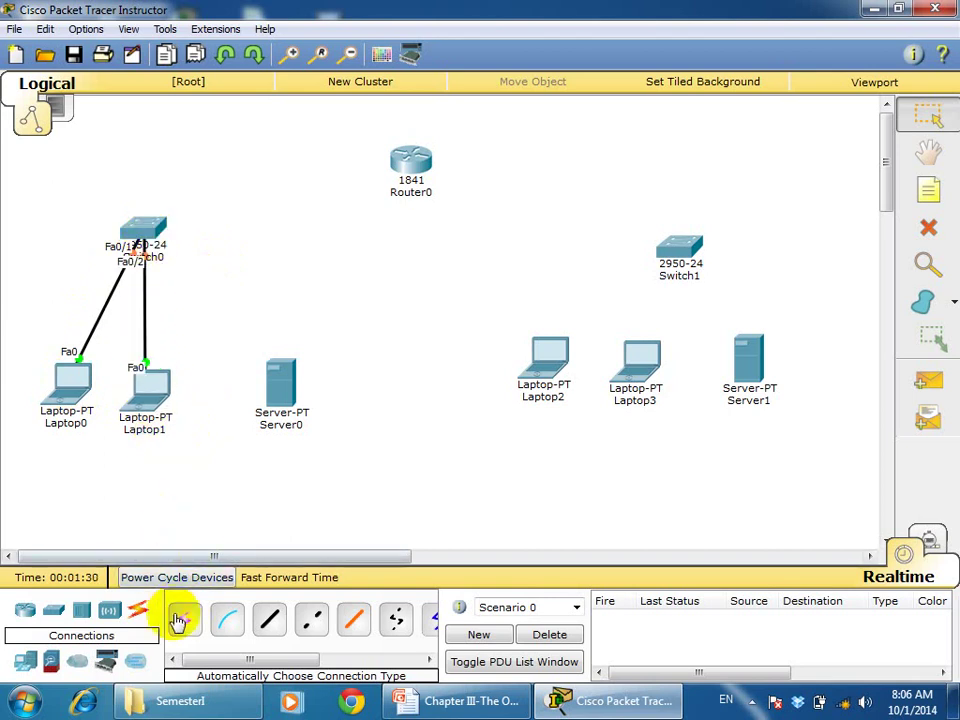
{"action": "left_click", "coordinate": [178, 620]}
{"action": "left_click", "coordinate": [155, 230]}
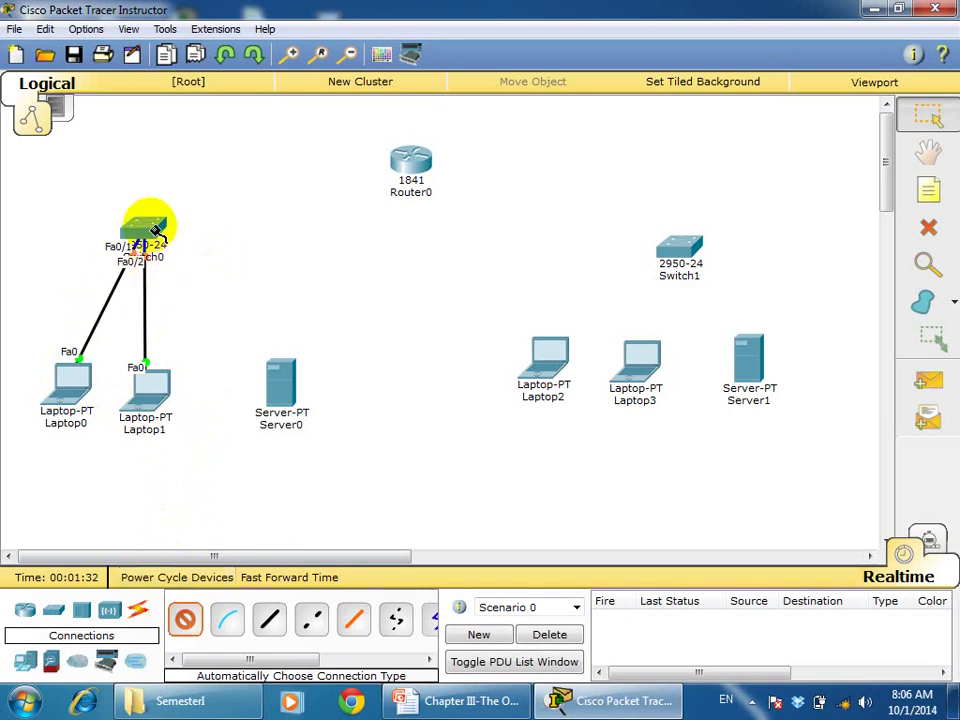
{"action": "left_click", "coordinate": [283, 386]}
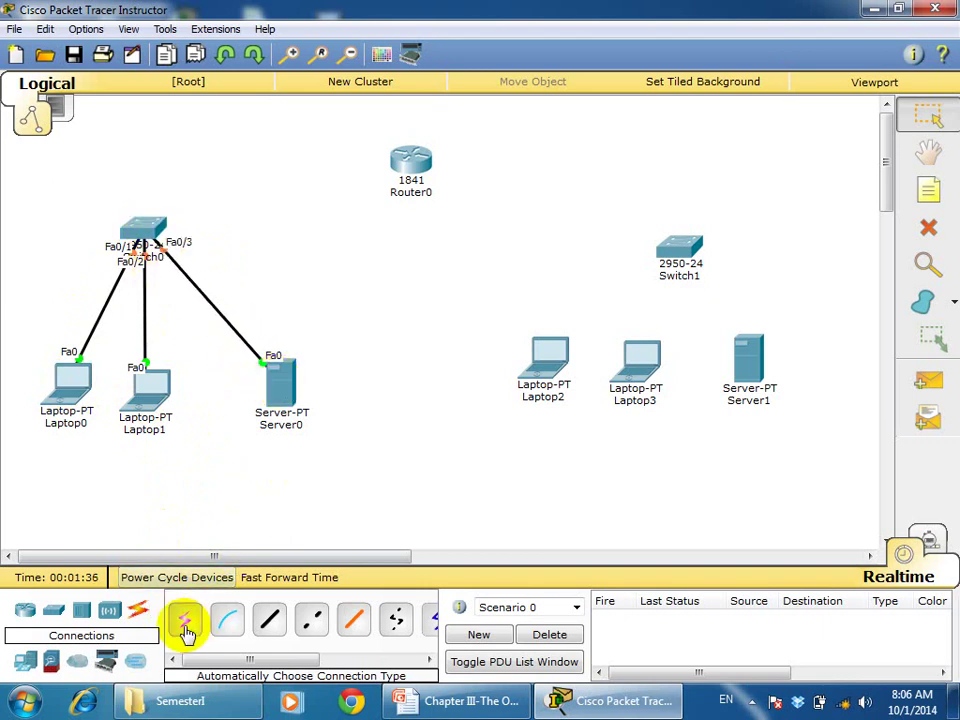
Link Switch0 to Router0 port Fa0/0 and Router0 to Switch1
{"action": "left_click", "coordinate": [184, 622]}
{"action": "left_click", "coordinate": [143, 226]}
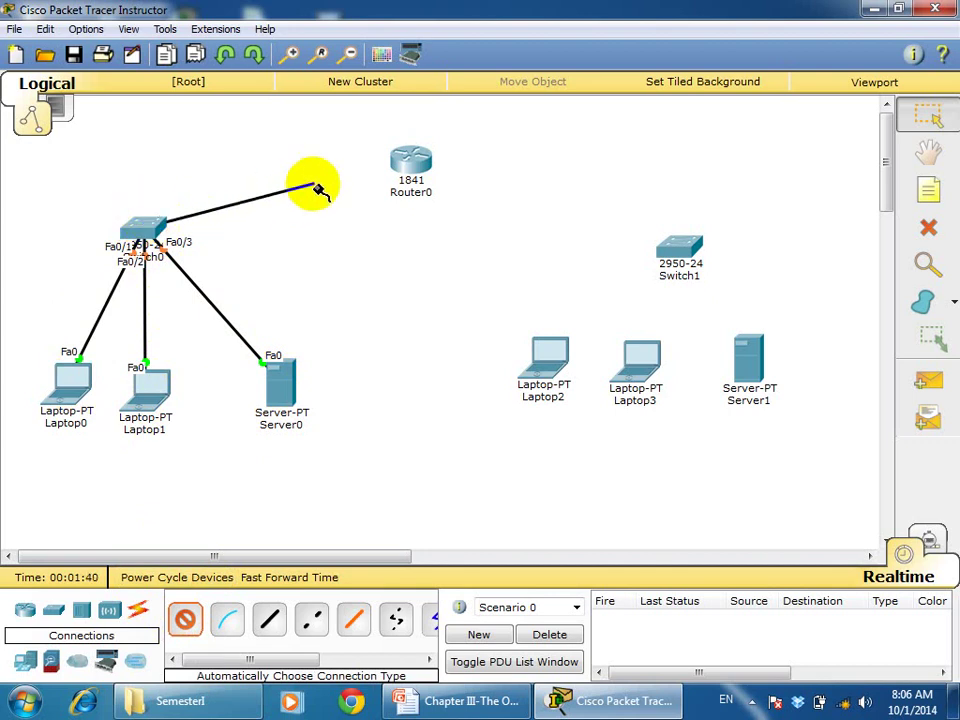
{"action": "left_click", "coordinate": [409, 168]}
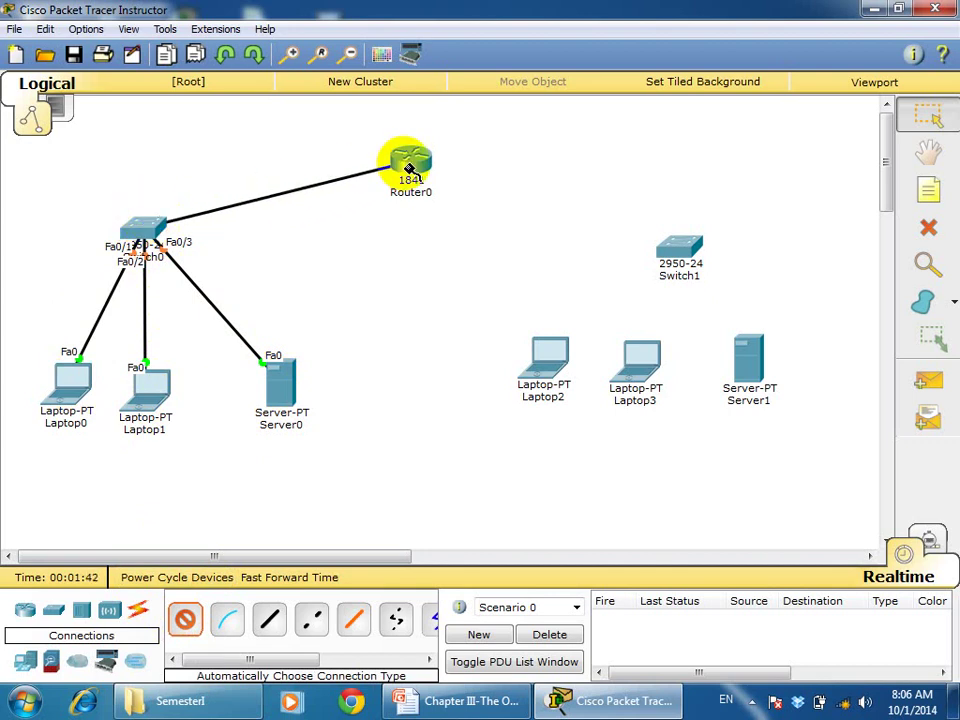
{"action": "mouse_move", "coordinate": [409, 168]}
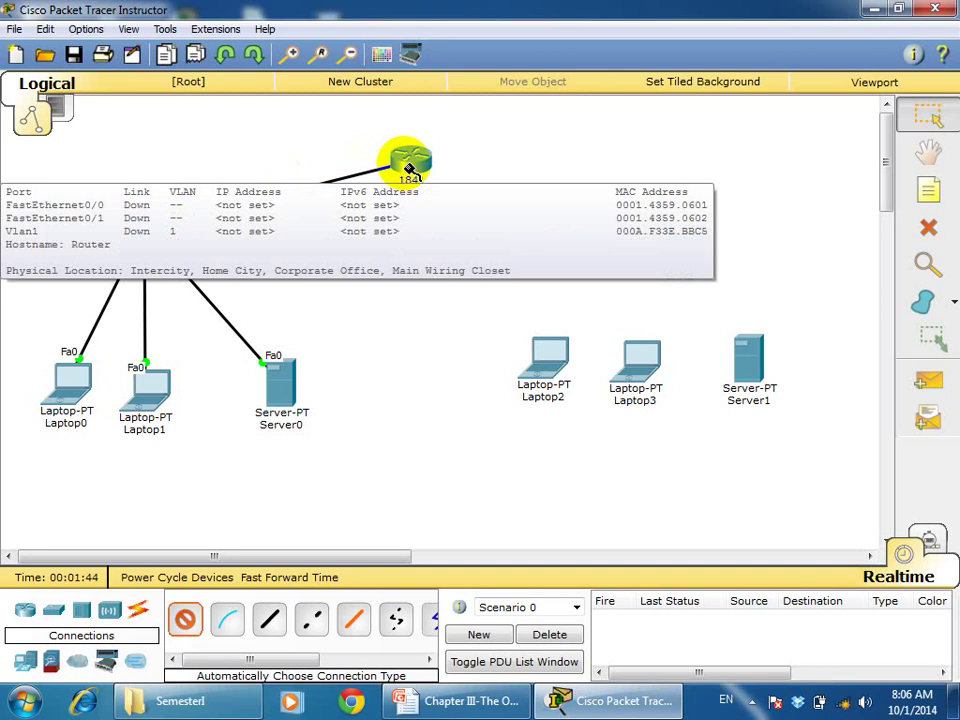
{"action": "left_click", "coordinate": [409, 168]}
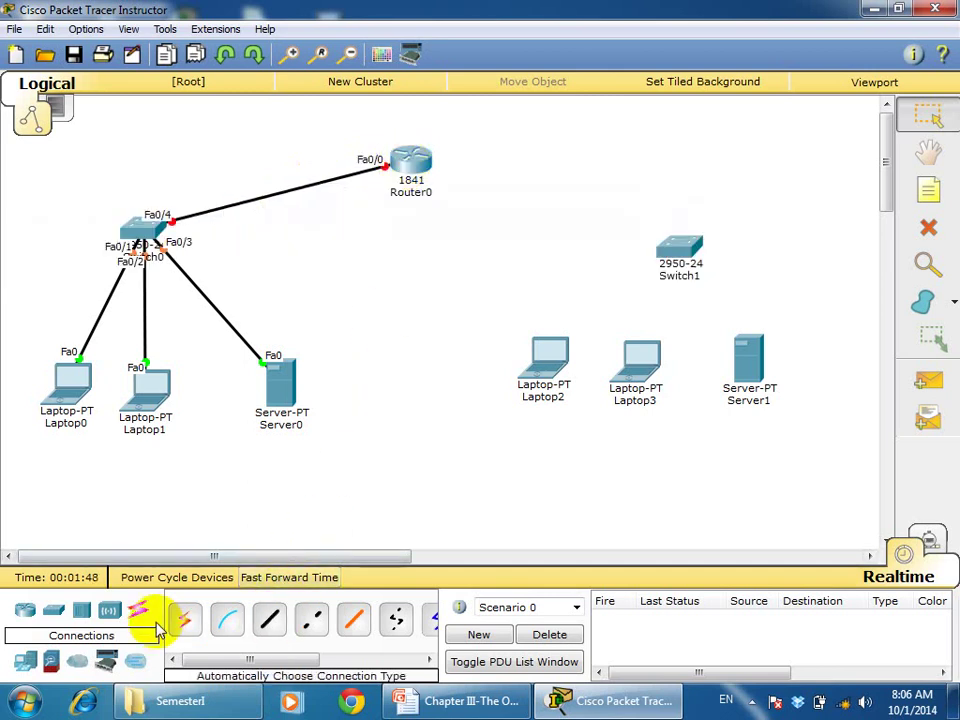
{"action": "left_click", "coordinate": [187, 628]}
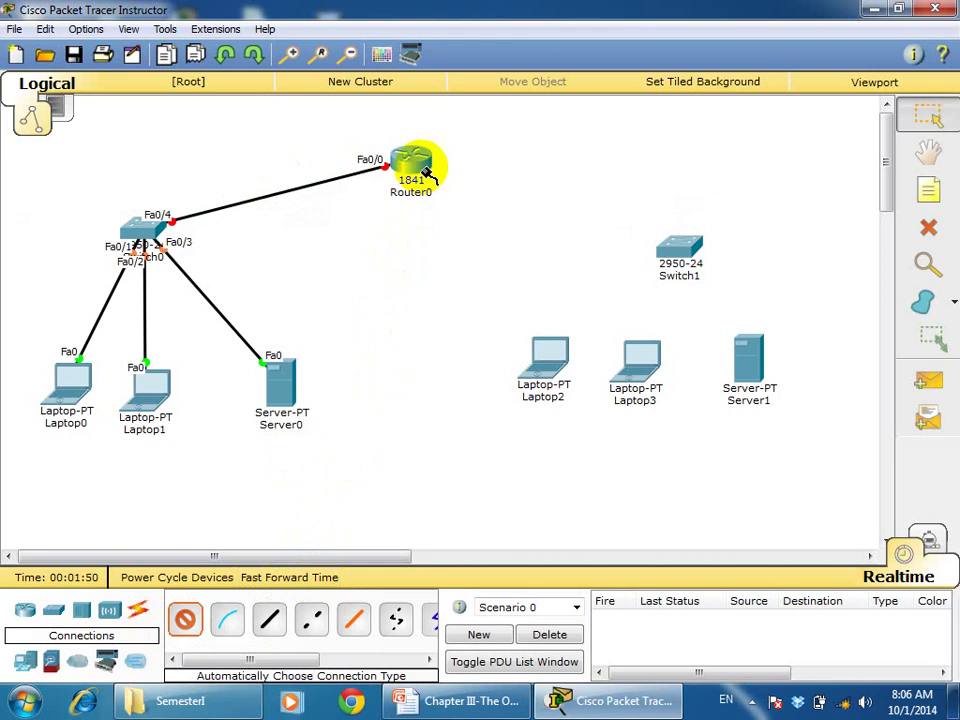
{"action": "left_click", "coordinate": [425, 165]}
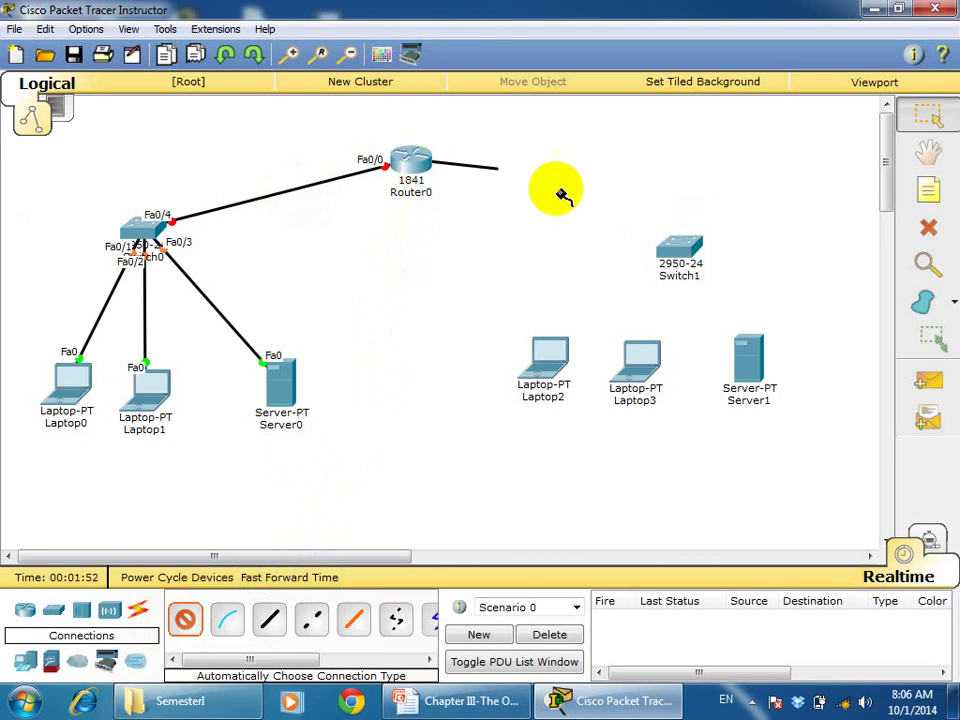
{"action": "left_click", "coordinate": [677, 246]}
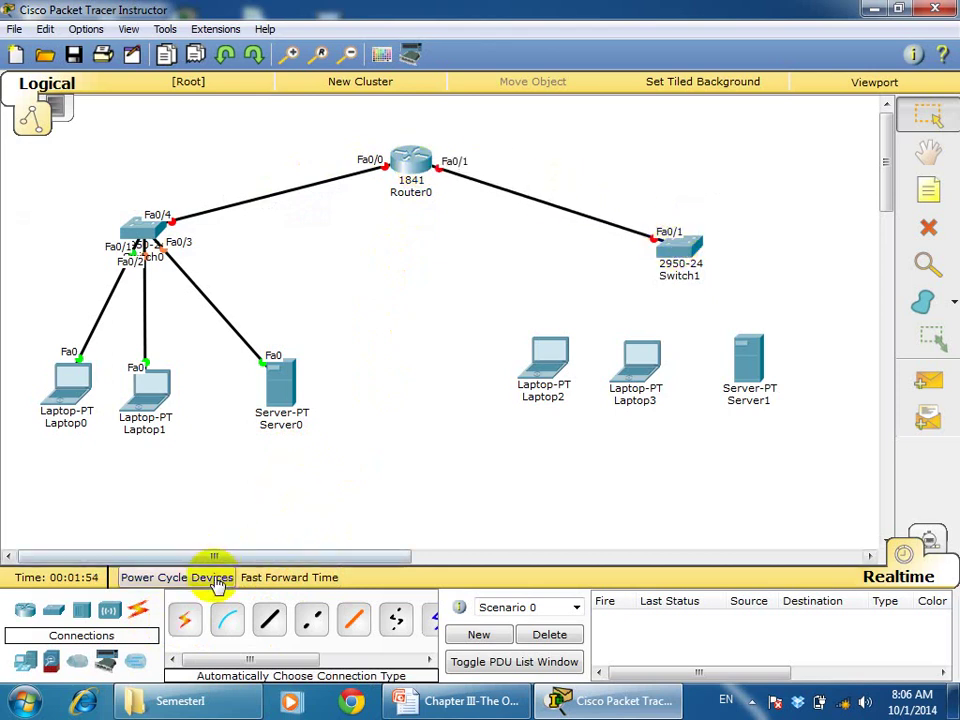
Cable Laptop2, Laptop3 and Server1 to Switch1
{"action": "left_click", "coordinate": [188, 625]}
{"action": "left_click", "coordinate": [545, 350]}
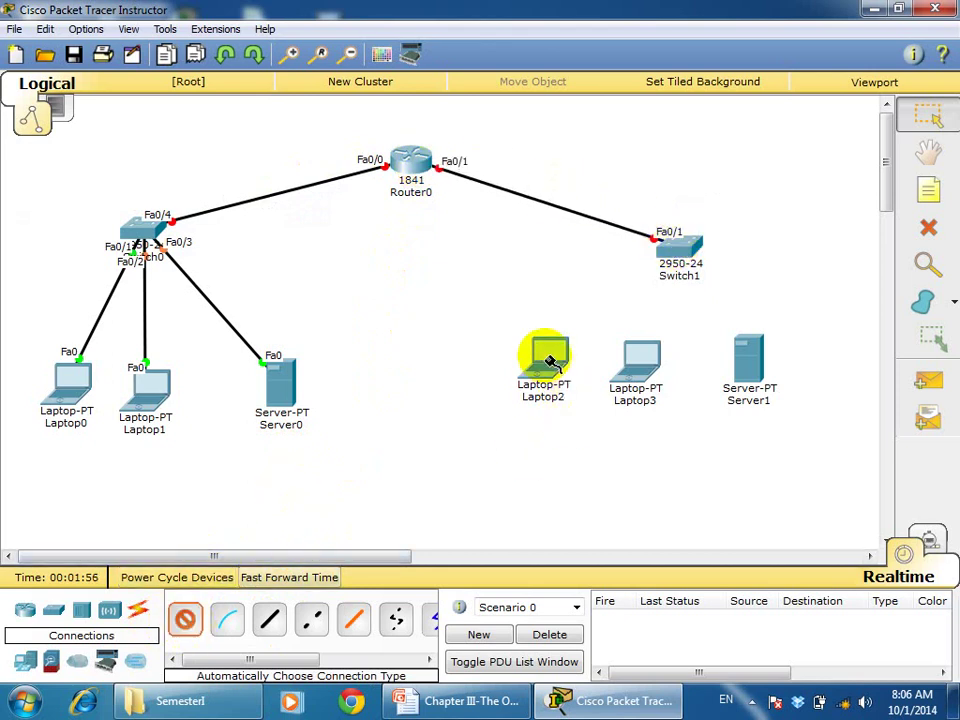
{"action": "left_click", "coordinate": [672, 250]}
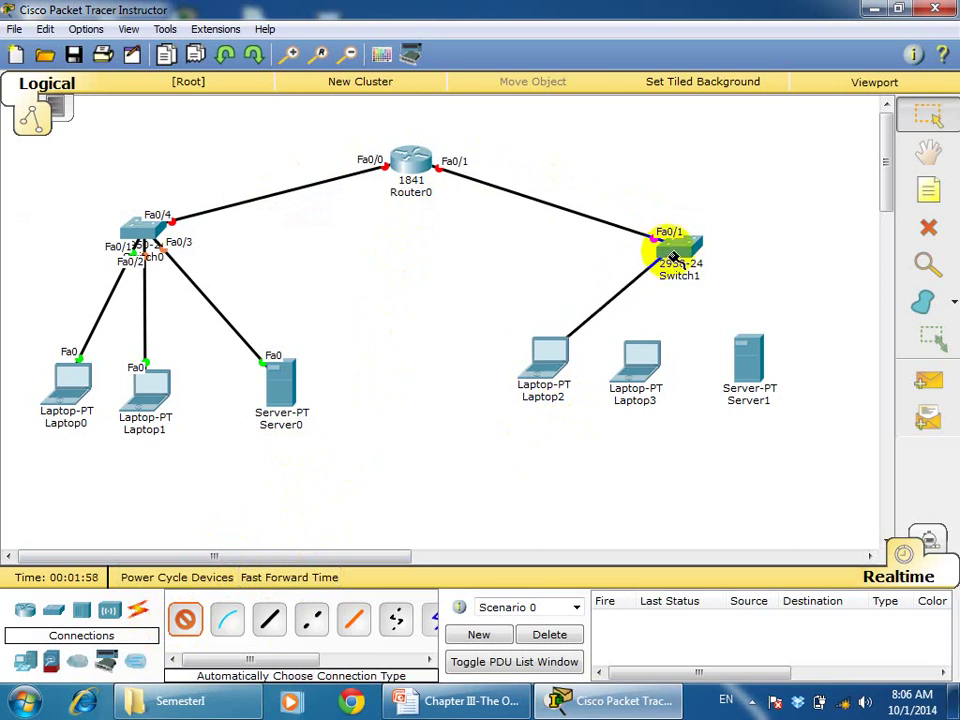
{"action": "left_click", "coordinate": [186, 624]}
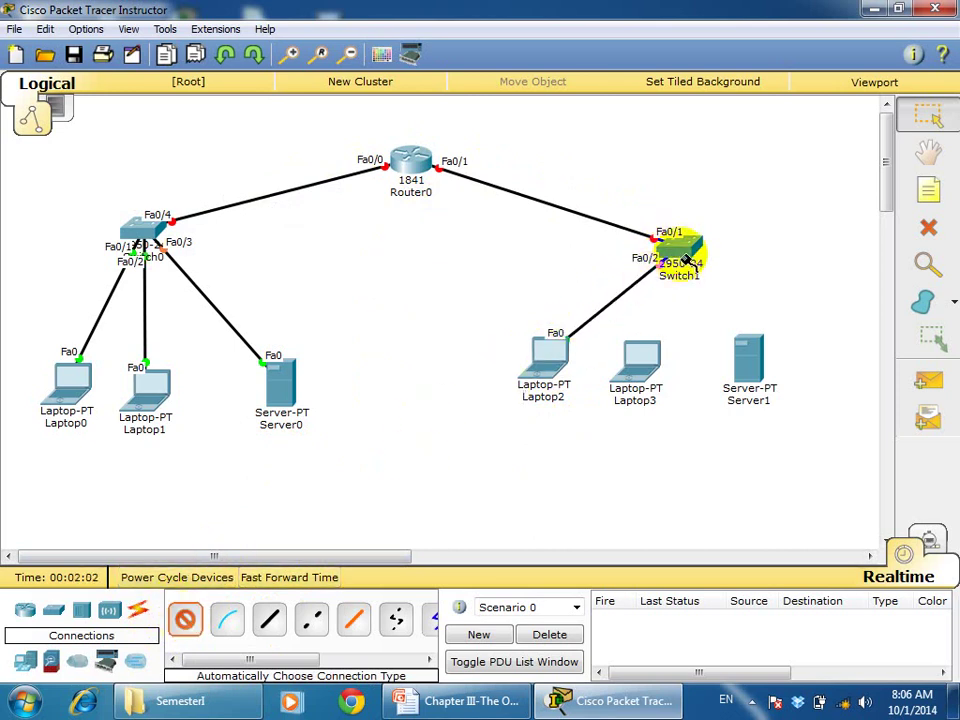
{"action": "left_click", "coordinate": [636, 364]}
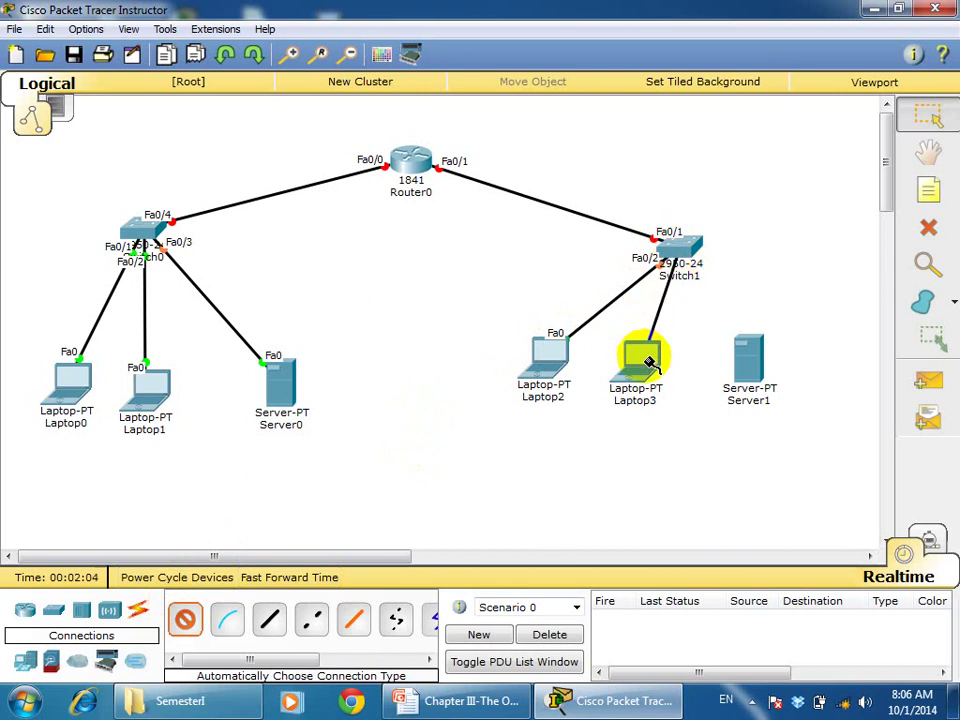
{"action": "left_click", "coordinate": [186, 624]}
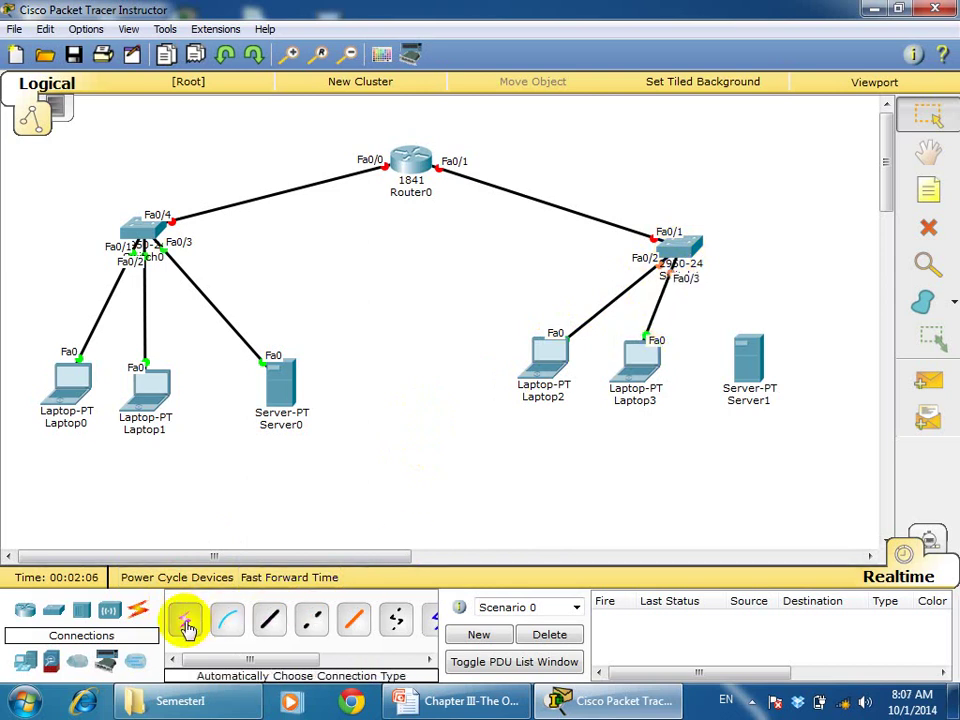
{"action": "left_click", "coordinate": [686, 250]}
{"action": "left_click", "coordinate": [740, 364]}
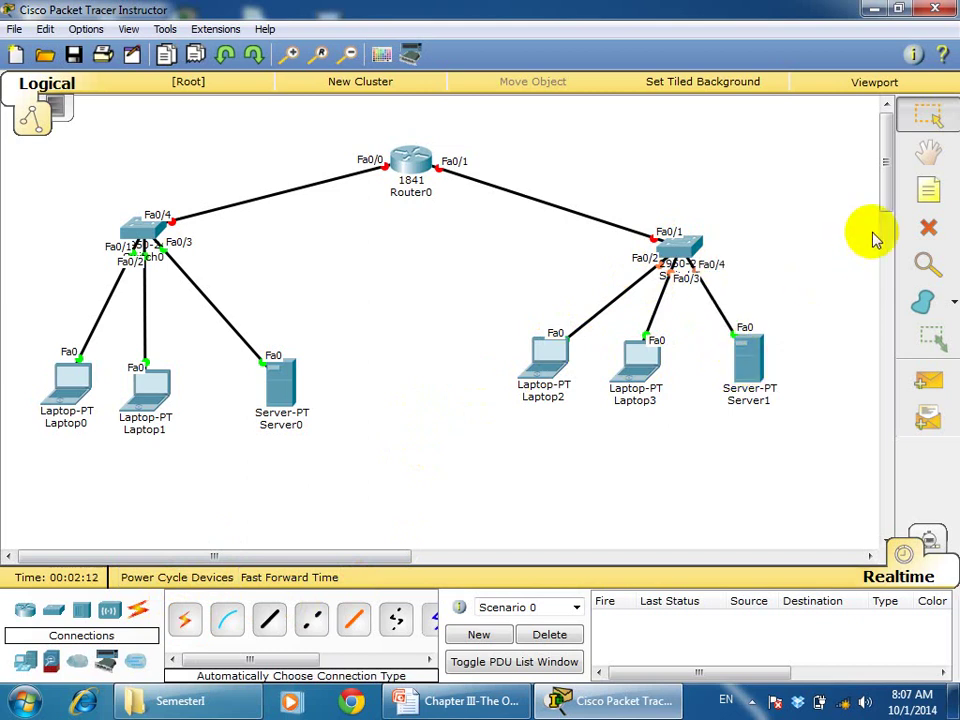
Add notes 192.168.1.1/24 beside Fa0/0 and 192.168.2.1/24 beside Fa0/1, nudging the second one left
{"action": "left_click", "coordinate": [926, 190]}
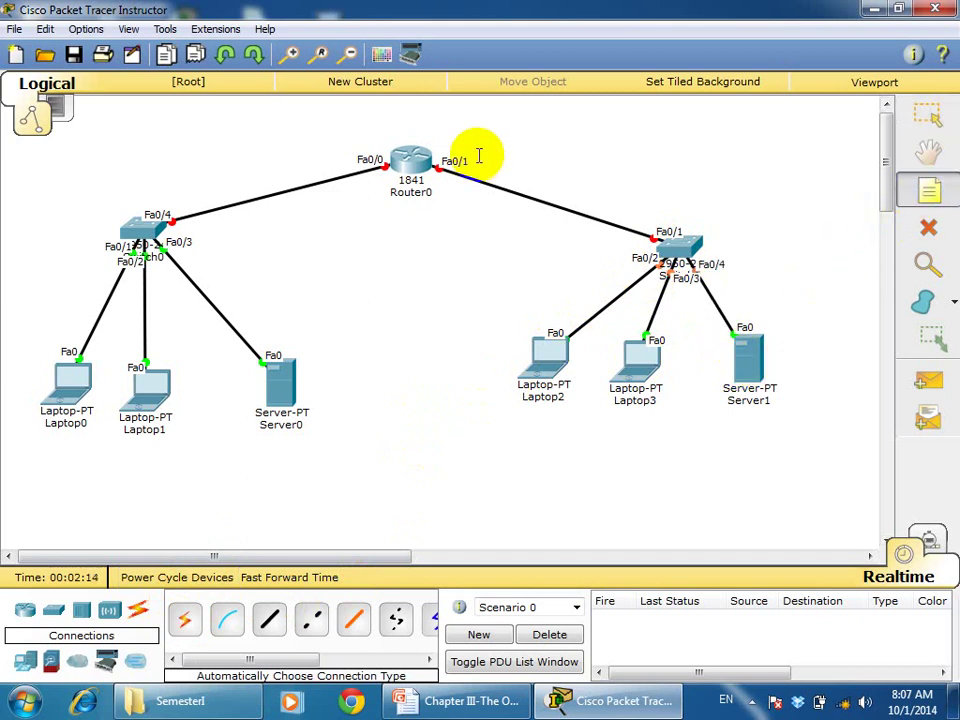
{"action": "left_click", "coordinate": [279, 154]}
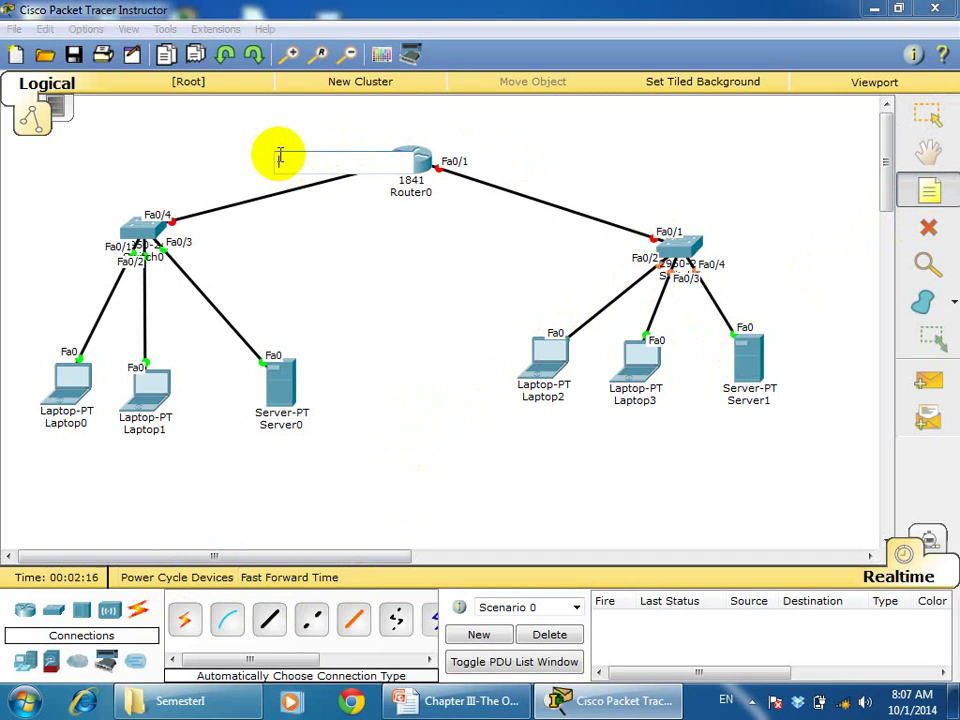
{"action": "type", "text": "18"}
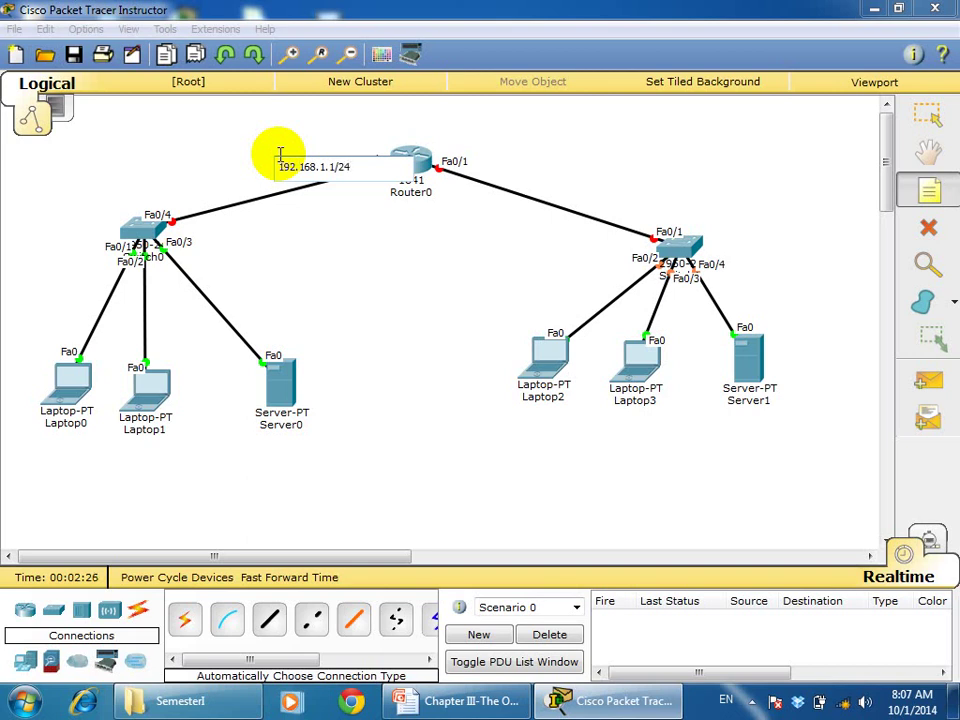
{"action": "left_click", "coordinate": [484, 152]}
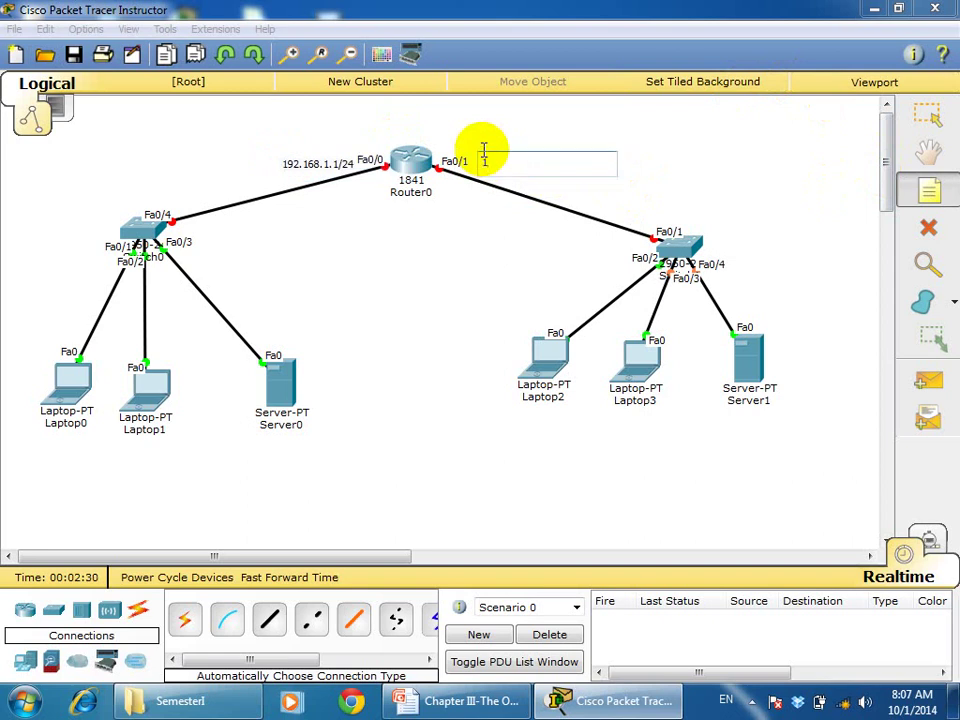
{"action": "type", "text": "192.168.2.1/24"}
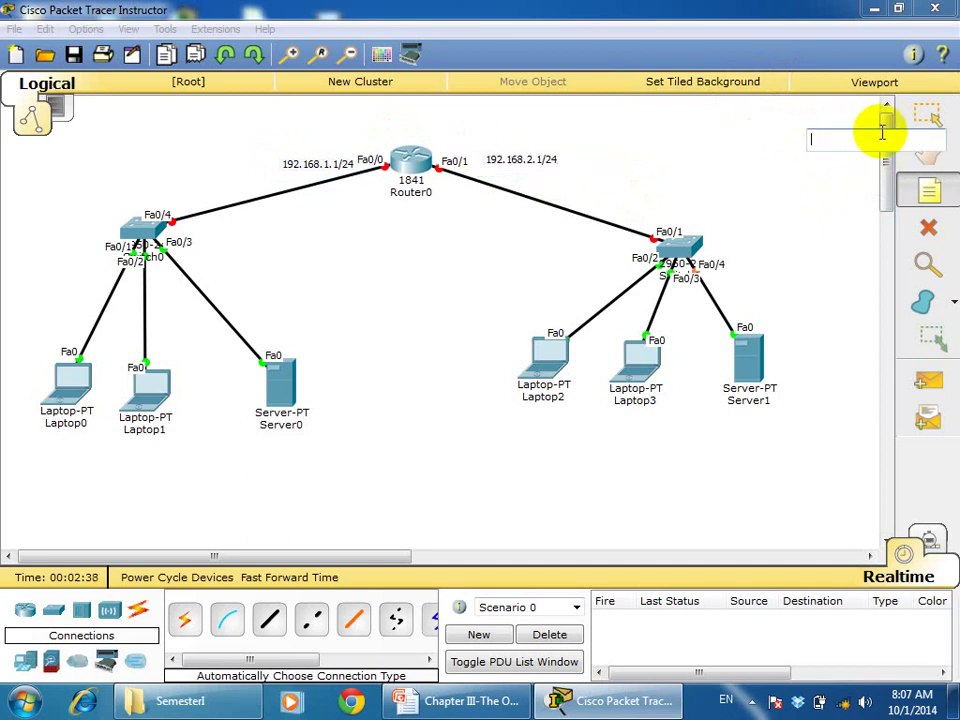
{"action": "left_click", "coordinate": [921, 117]}
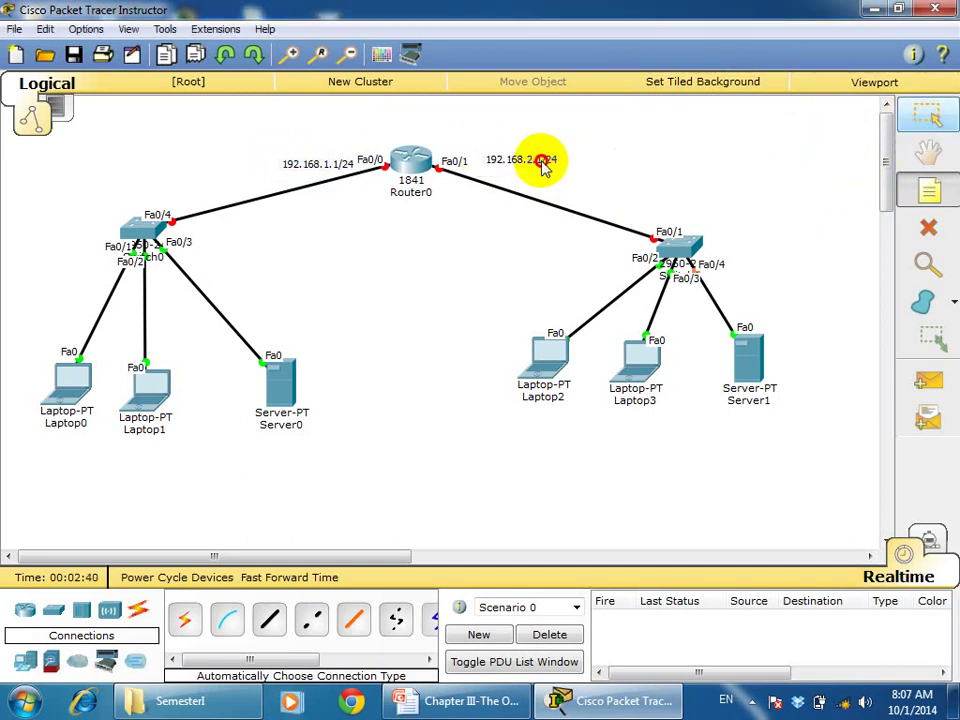
{"action": "left_click", "coordinate": [686, 155]}
{"action": "left_click", "coordinate": [928, 119]}
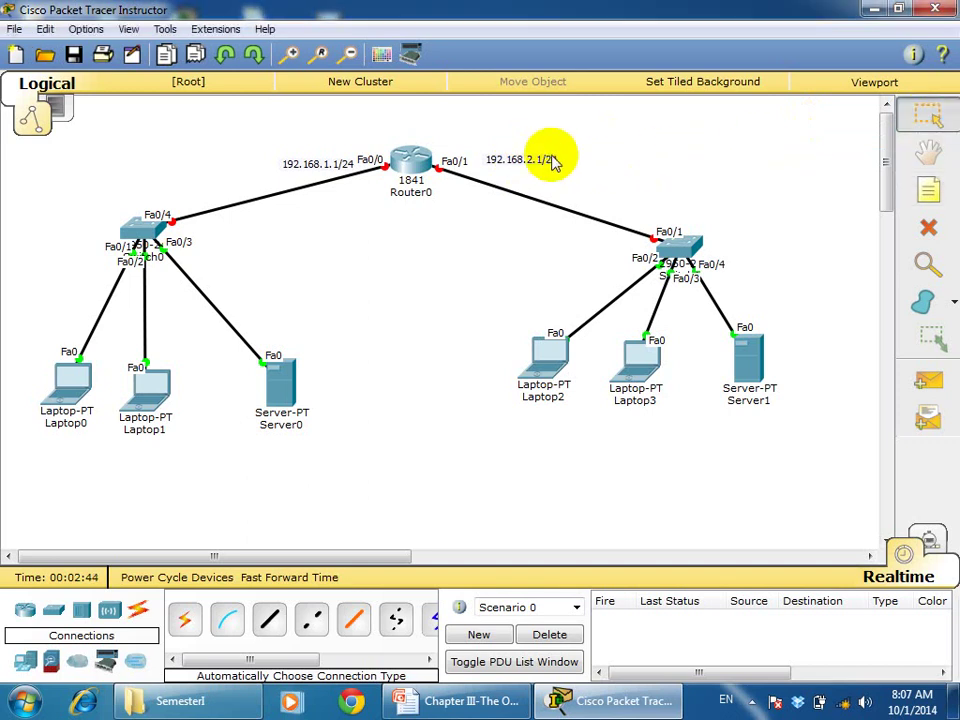
{"action": "mouse_move", "coordinate": [549, 155]}
{"action": "left_mouse_down"}
{"action": "mouse_move", "coordinate": [521, 154]}
{"action": "mouse_move", "coordinate": [540, 155]}
{"action": "mouse_move", "coordinate": [530, 152]}
{"action": "left_mouse_up"}
Rename Router0 to R0 and move Server0 and Laptop1 right to space out the left LAN
{"action": "left_click", "coordinate": [316, 170]}
{"action": "left_click_drag", "start_coordinate": [316, 170], "coordinate": [315, 154]}
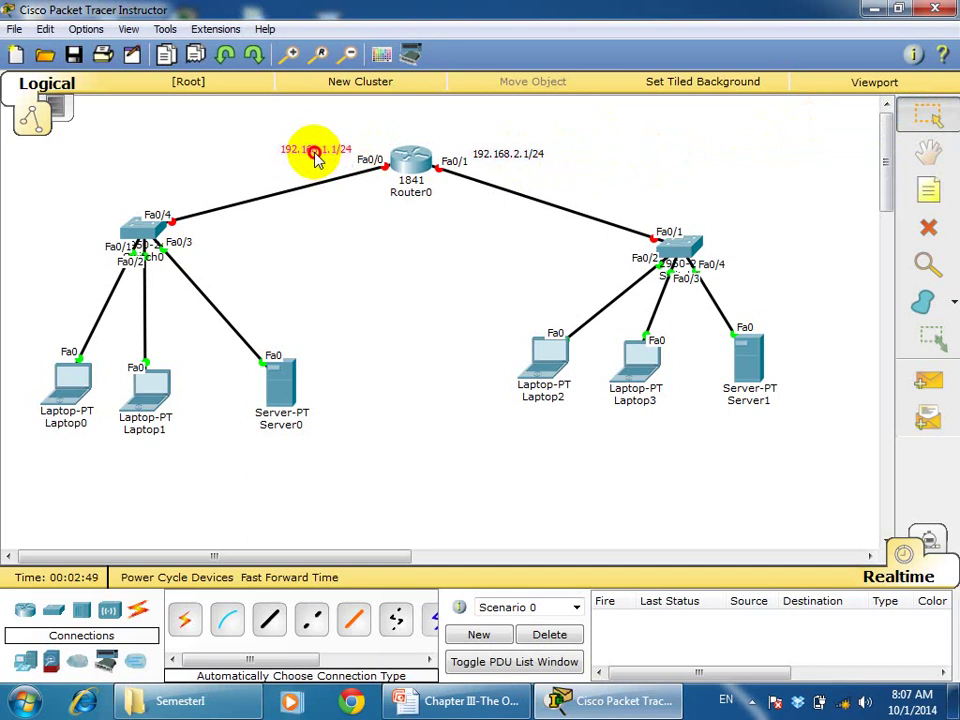
{"action": "left_click", "coordinate": [410, 195]}
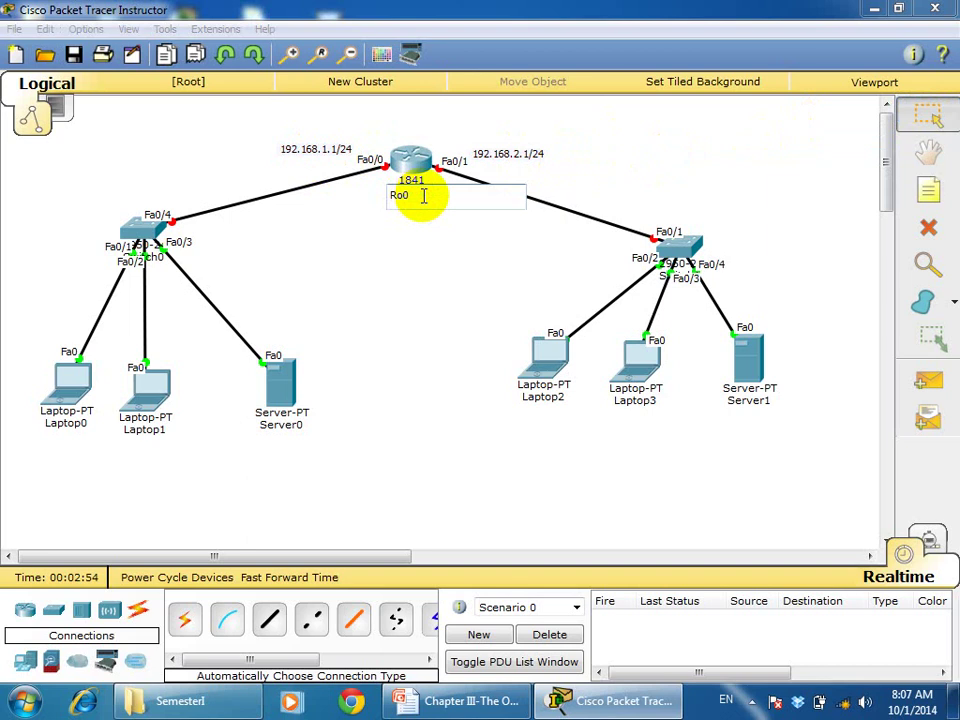
{"action": "type", "text": "R0"}
{"action": "key", "text": "Return"}
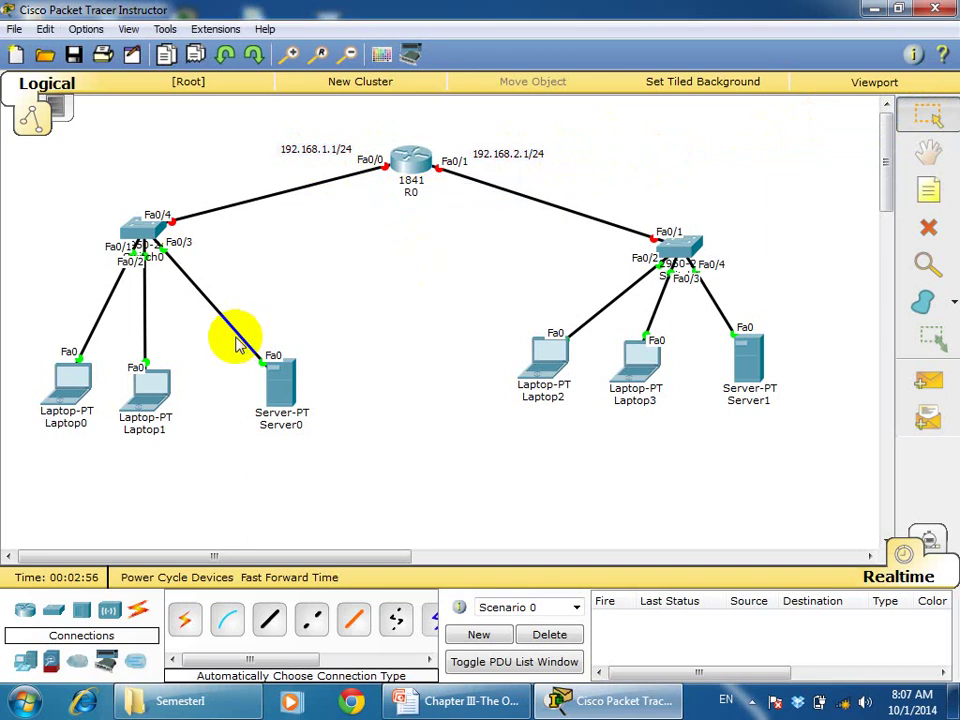
{"action": "left_click_drag", "start_coordinate": [260, 382], "coordinate": [321, 372]}
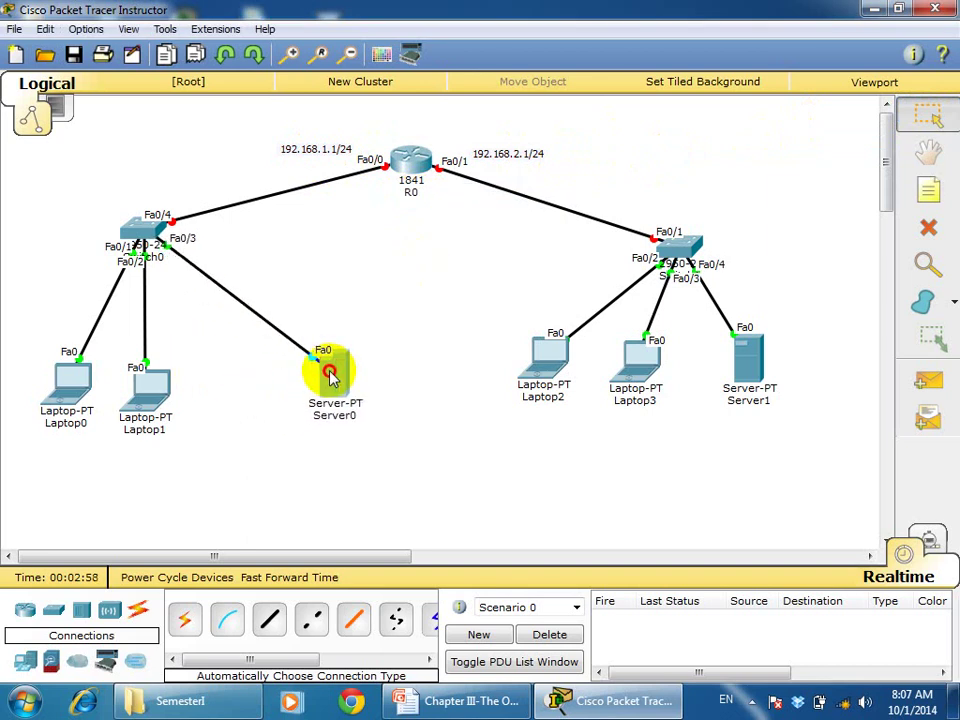
{"action": "left_click_drag", "start_coordinate": [167, 400], "coordinate": [216, 396]}
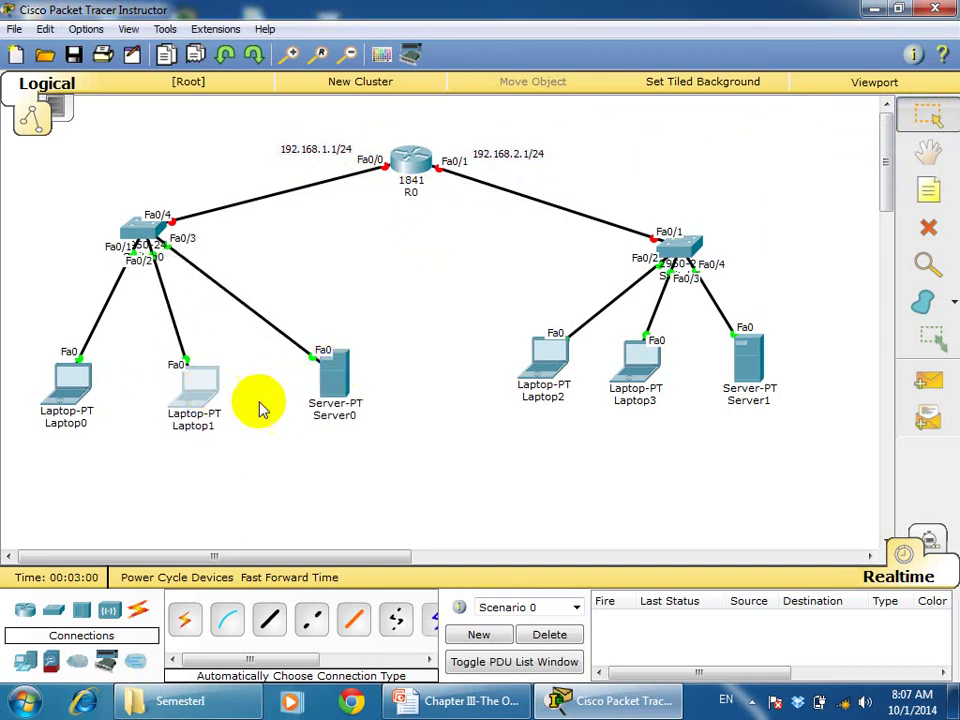
Label Server0 'Emailsever(yahoo.com), DNS' and add a 192.168.1.254 note beneath it
{"action": "left_click", "coordinate": [337, 416]}
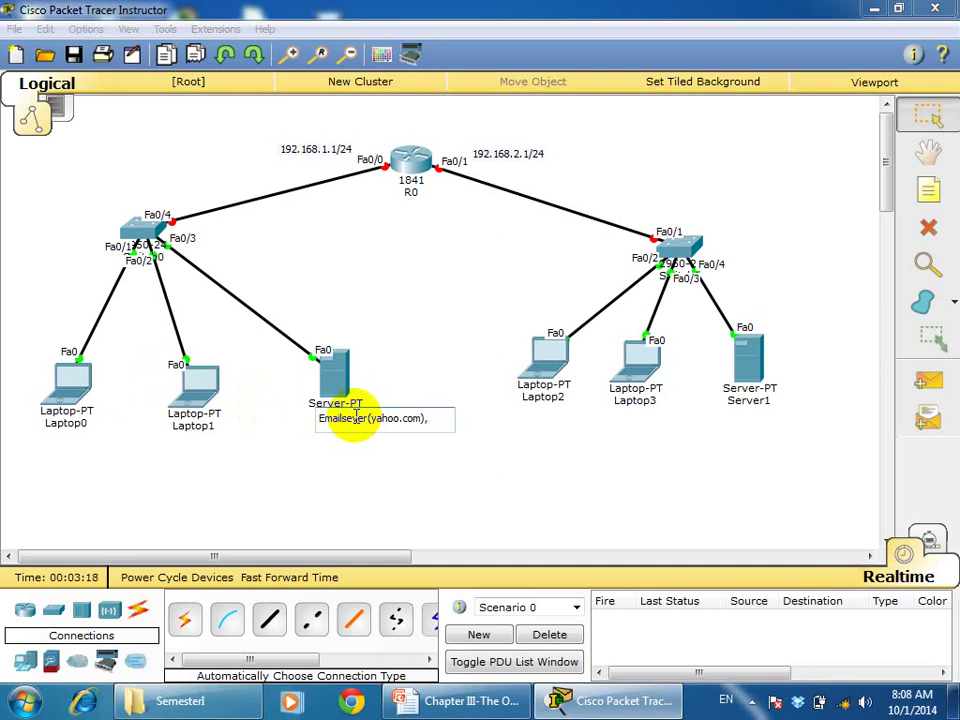
{"action": "type", "text": "S"}
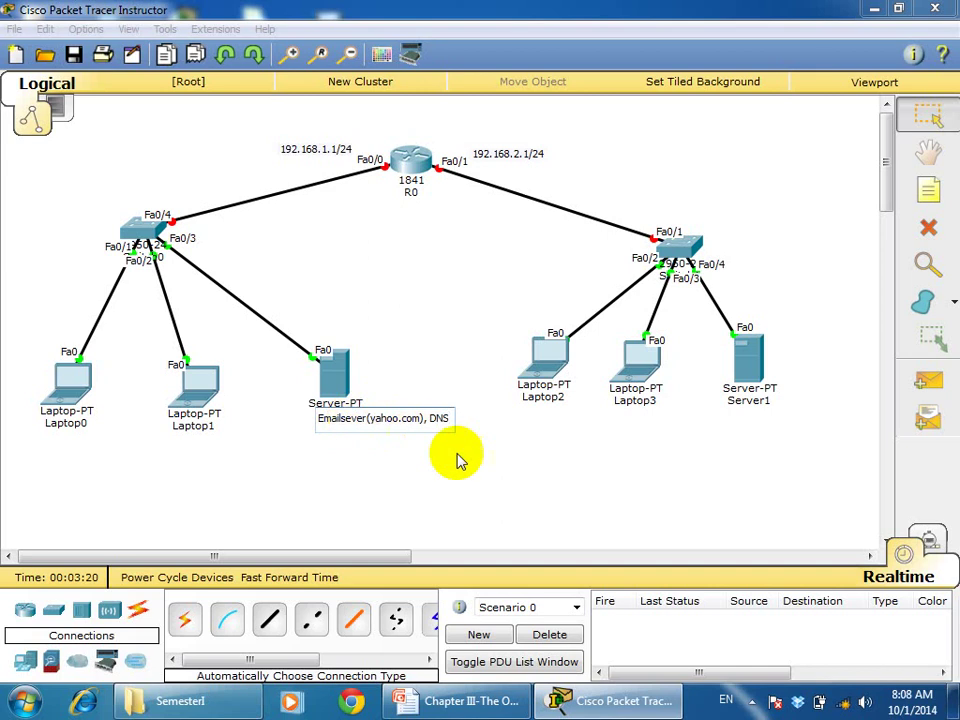
{"action": "left_click", "coordinate": [490, 470]}
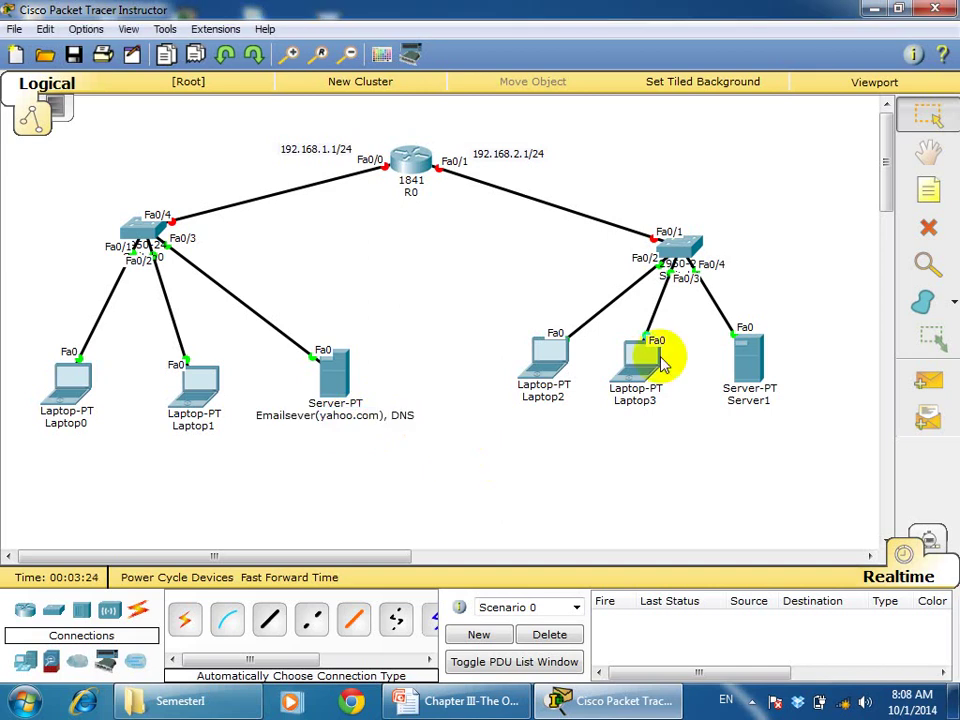
{"action": "left_click", "coordinate": [930, 193]}
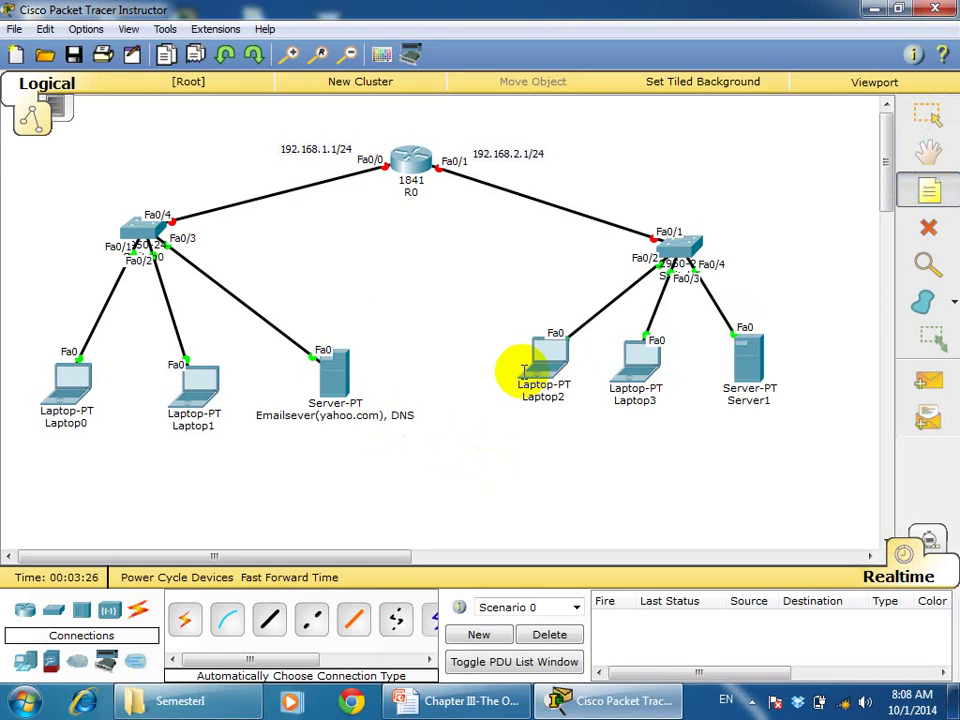
{"action": "type", "text": "192.1"}
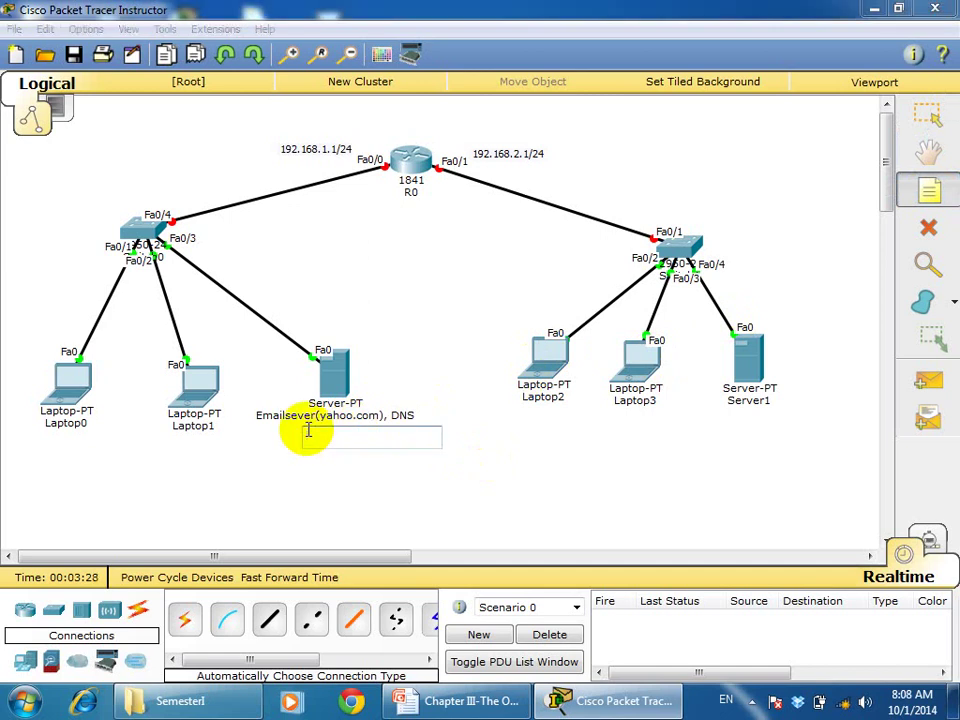
{"action": "type", "text": "6"}
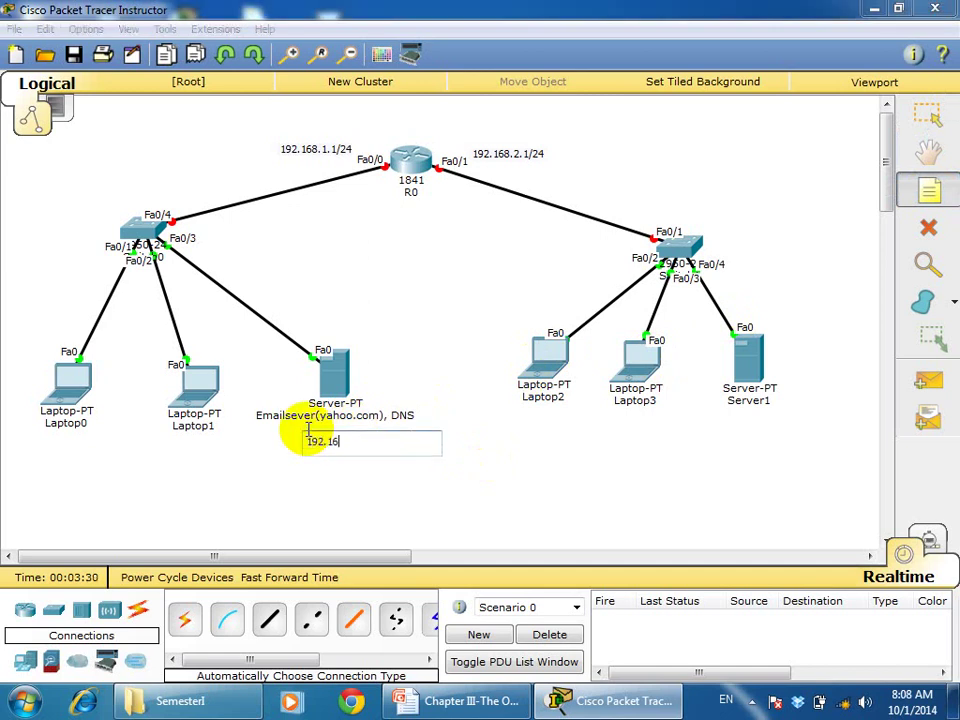
{"action": "type", "text": "8.1.254"}
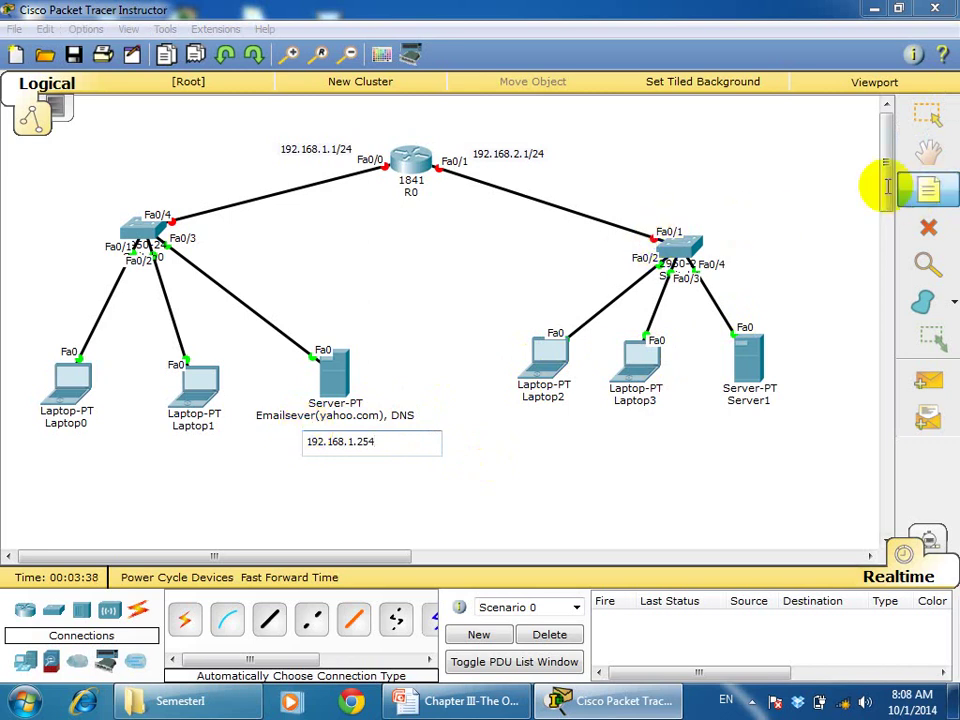
{"action": "left_click", "coordinate": [917, 125]}
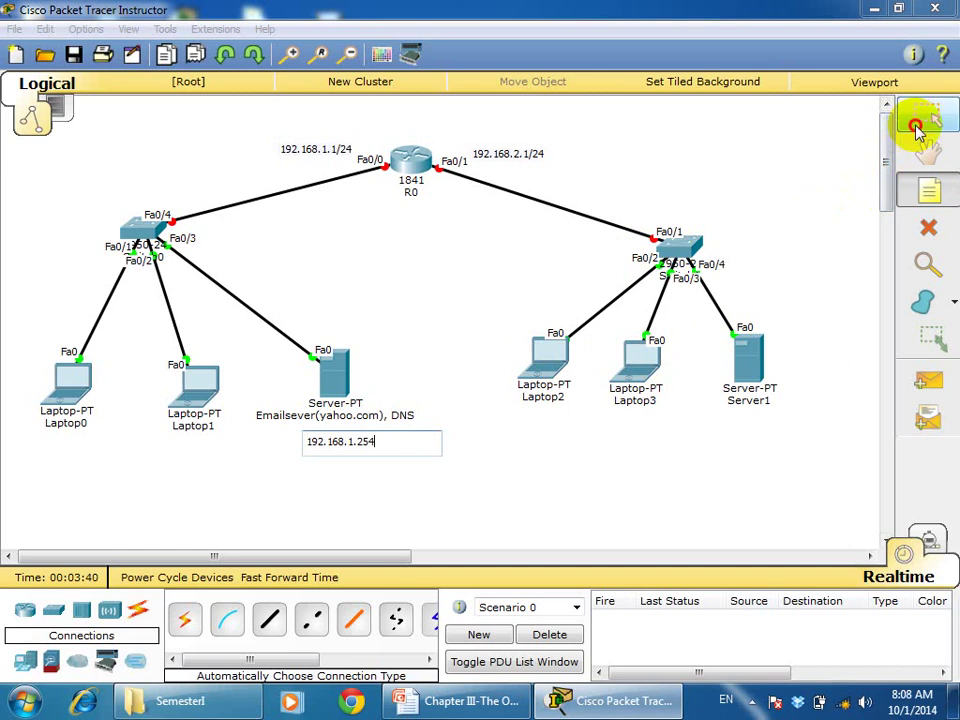
Rename Server1 to 'gmail, DNS'
{"action": "left_click", "coordinate": [757, 401]}
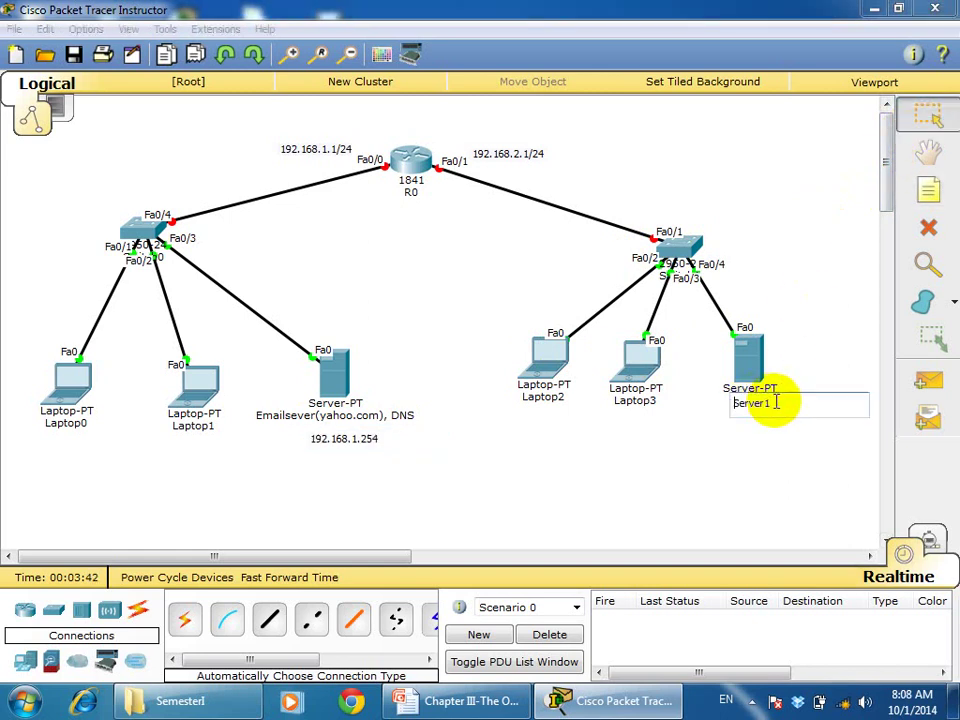
{"action": "key", "text": "BackSpace"}
{"action": "key", "text": "BackSpace"}
{"action": "key", "text": "BackSpace"}
{"action": "key", "text": "BackSpace"}
{"action": "key", "text": "BackSpace"}
{"action": "key", "text": "BackSpace"}
{"action": "key", "text": "BackSpace"}
{"action": "type", "text": "gmail, DNS"}
{"action": "left_click", "coordinate": [822, 440]}
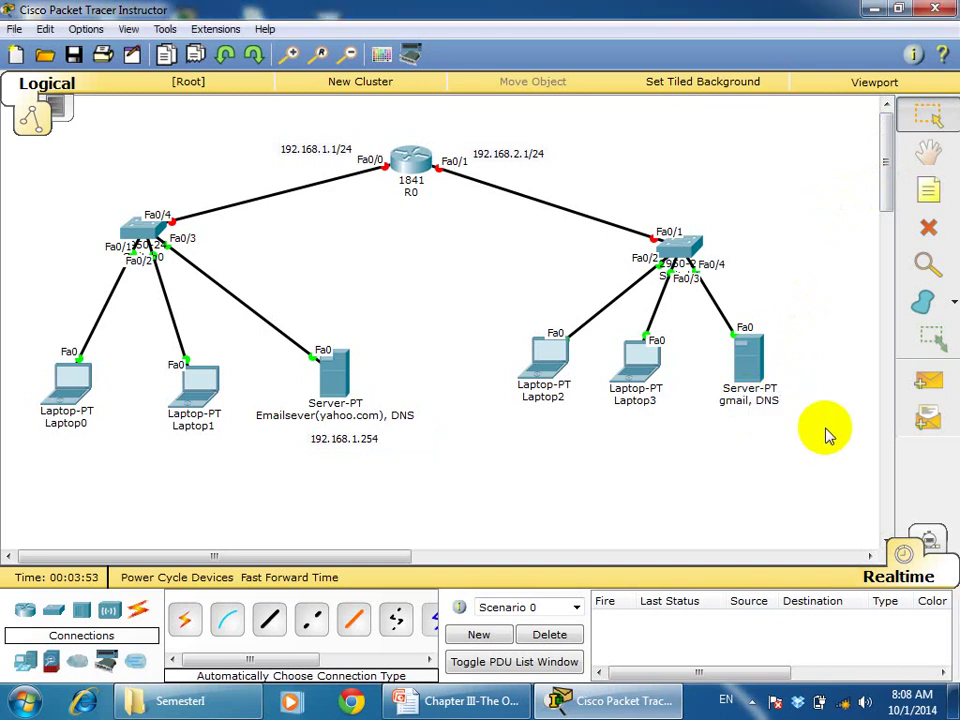
Add a 192.168.2.254 note below the gmail, DNS server
{"action": "left_click", "coordinate": [930, 195]}
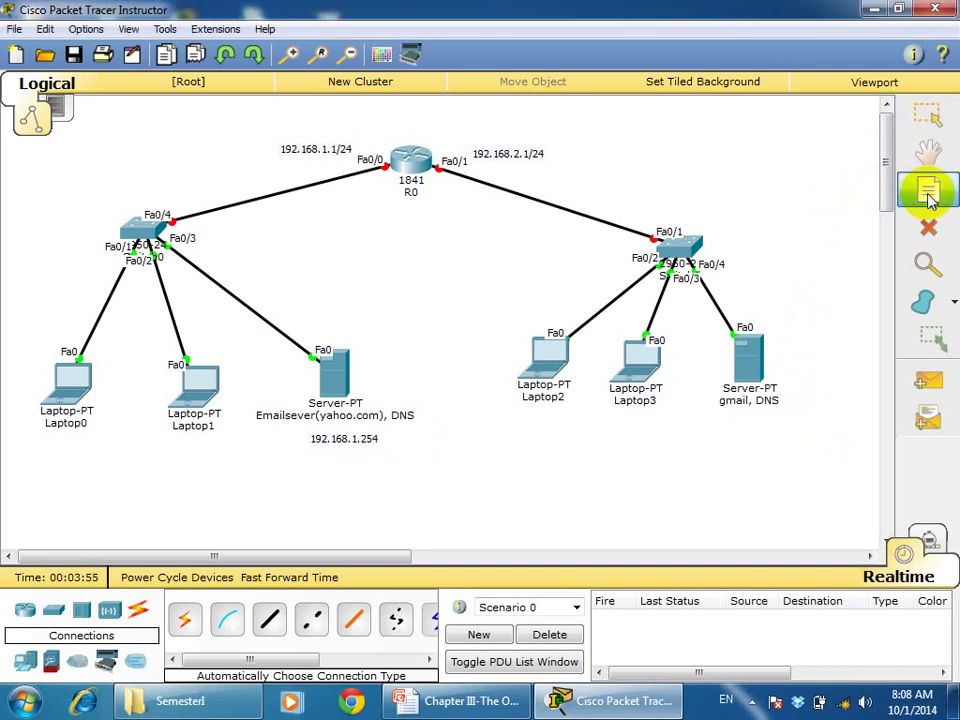
{"action": "left_click", "coordinate": [729, 428]}
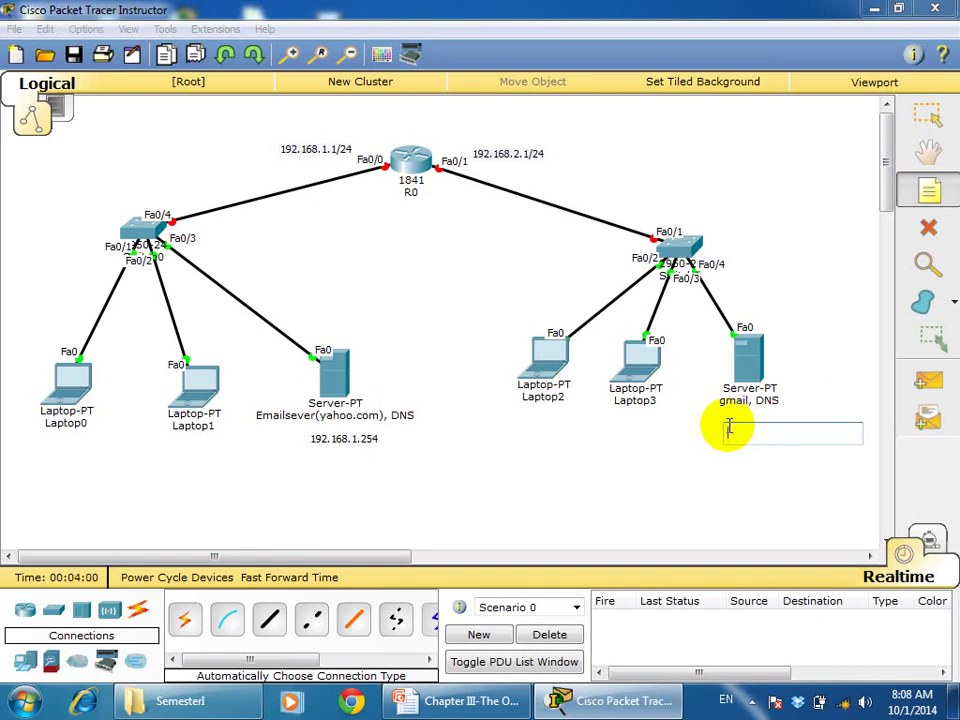
{"action": "type", "text": "192.1"}
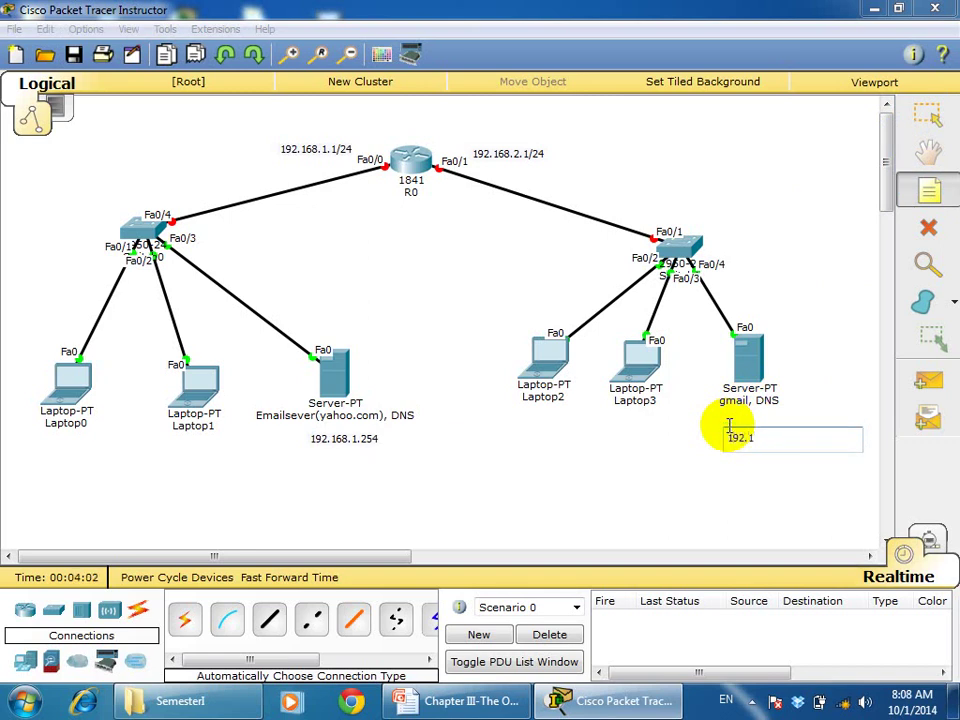
{"action": "type", "text": "68.2.254"}
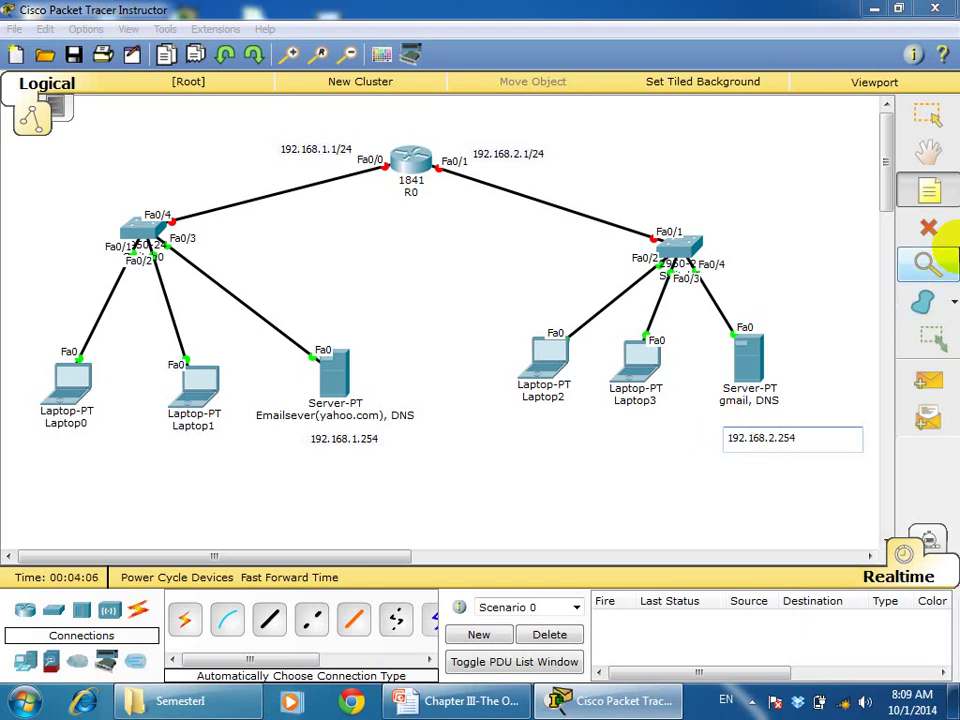
{"action": "left_click", "coordinate": [928, 112]}
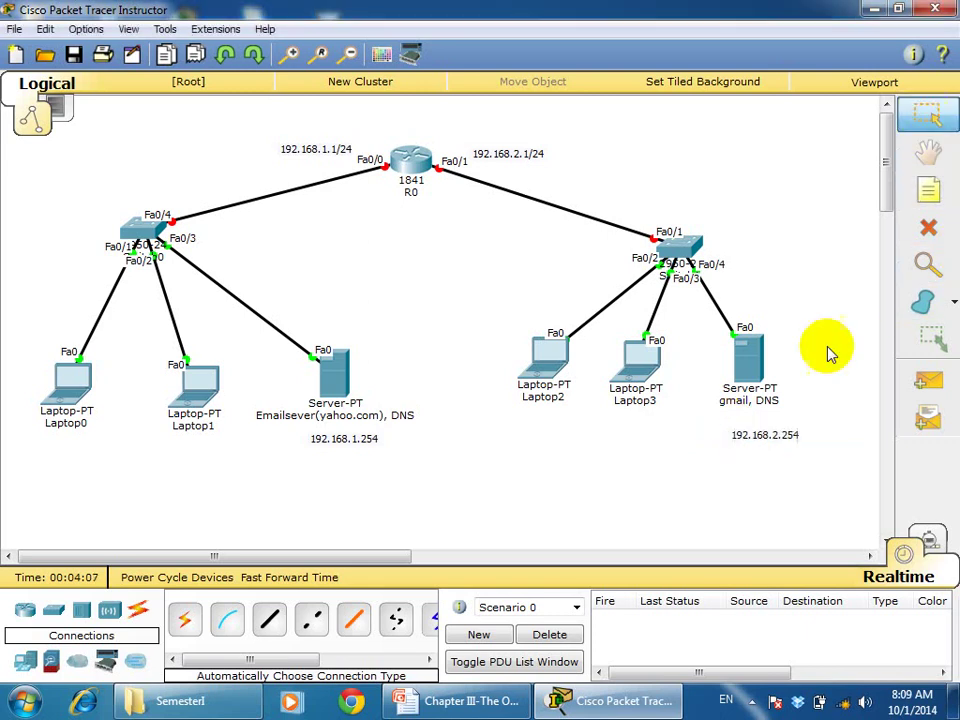
{"action": "left_click", "coordinate": [758, 426]}
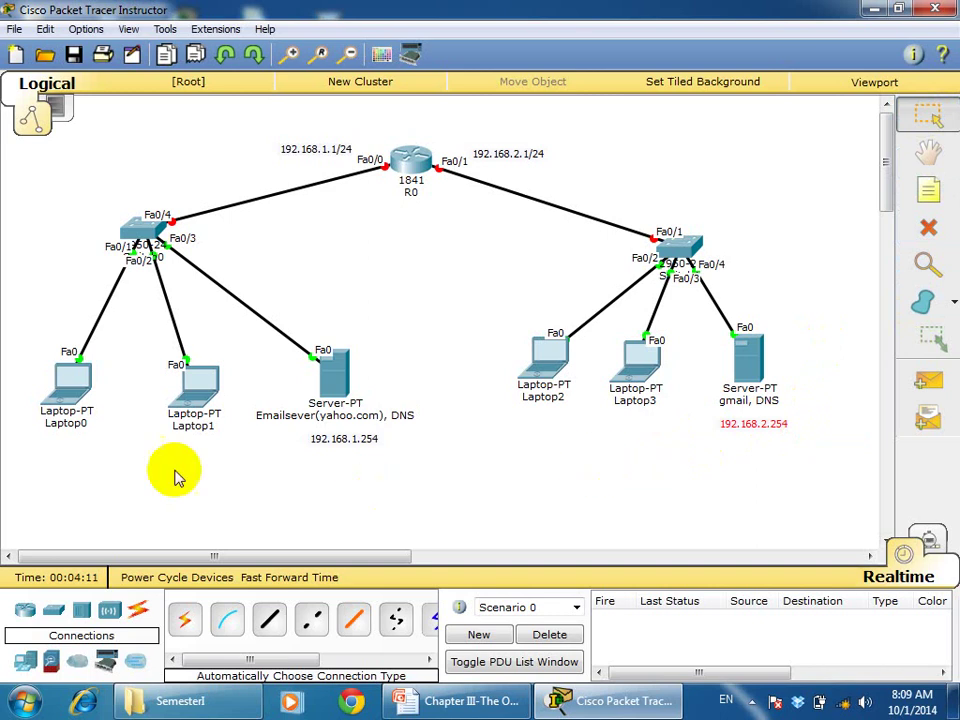
Rename Laptop0 to its user's yahoo.com e-mail address
{"action": "left_click", "coordinate": [73, 430]}
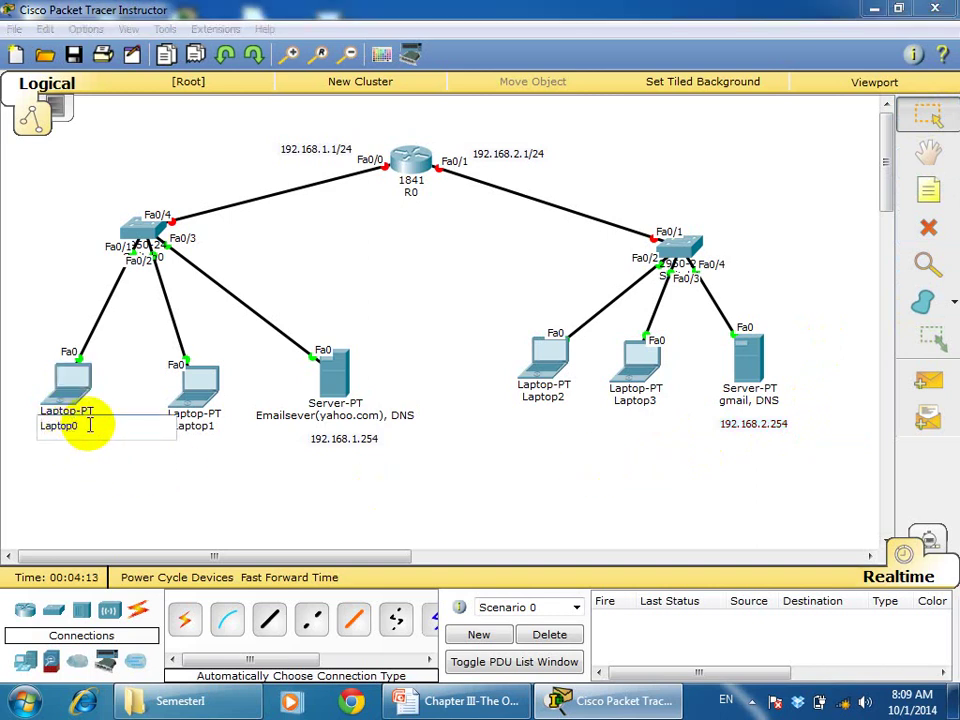
{"action": "key", "text": "BackSpace"}
{"action": "key", "text": "BackSpace"}
{"action": "key", "text": "BackSpace"}
{"action": "key", "text": "BackSpace"}
{"action": "key", "text": "BackSpace"}
{"action": "key", "text": "BackSpace"}
{"action": "key", "text": "BackSpace"}
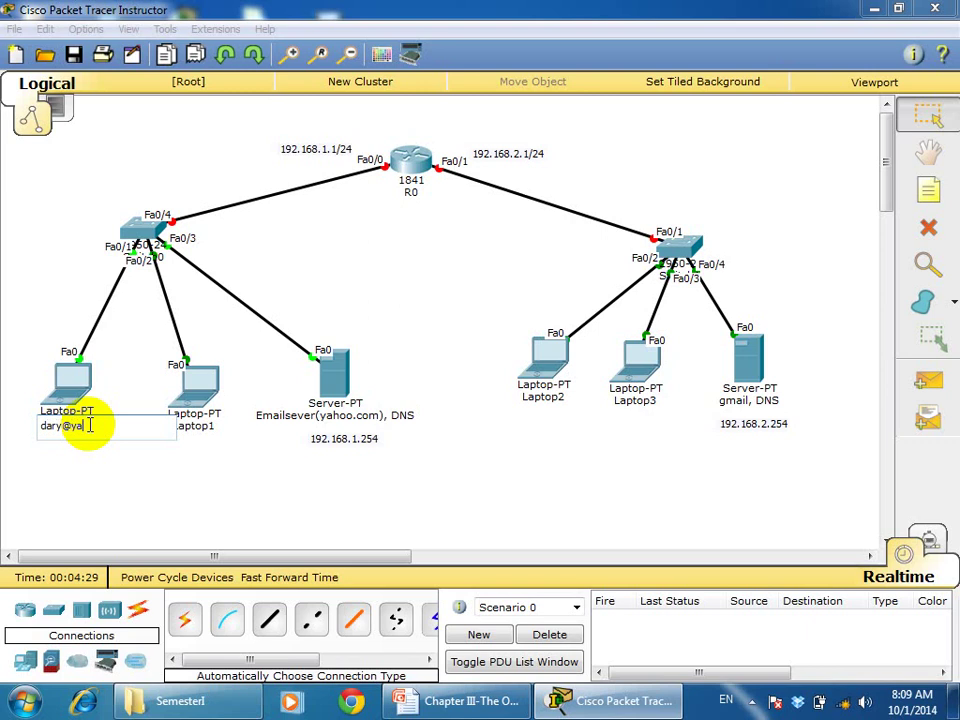
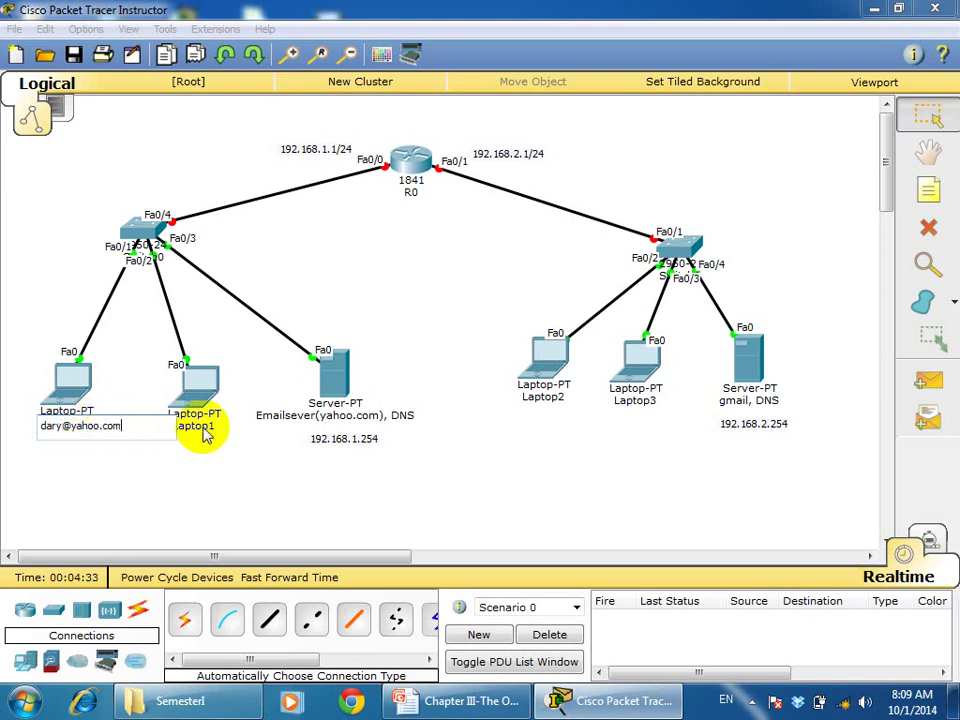
Rename Laptop1 to the second user's yahoo.com e-mail address
{"action": "left_click", "coordinate": [205, 430]}
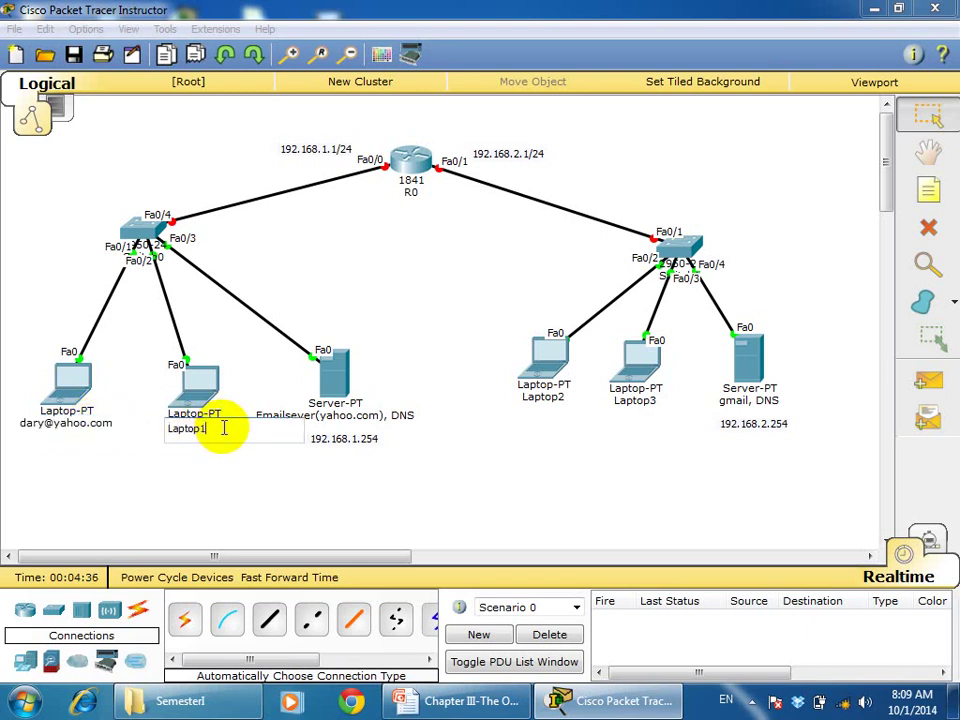
{"action": "key", "text": "BackSpace"}
{"action": "key", "text": "BackSpace"}
{"action": "key", "text": "BackSpace"}
{"action": "key", "text": "BackSpace"}
{"action": "key", "text": "BackSpace"}
{"action": "key", "text": "BackSpace"}
{"action": "key", "text": "BackSpace"}
{"action": "left_click", "coordinate": [433, 503]}
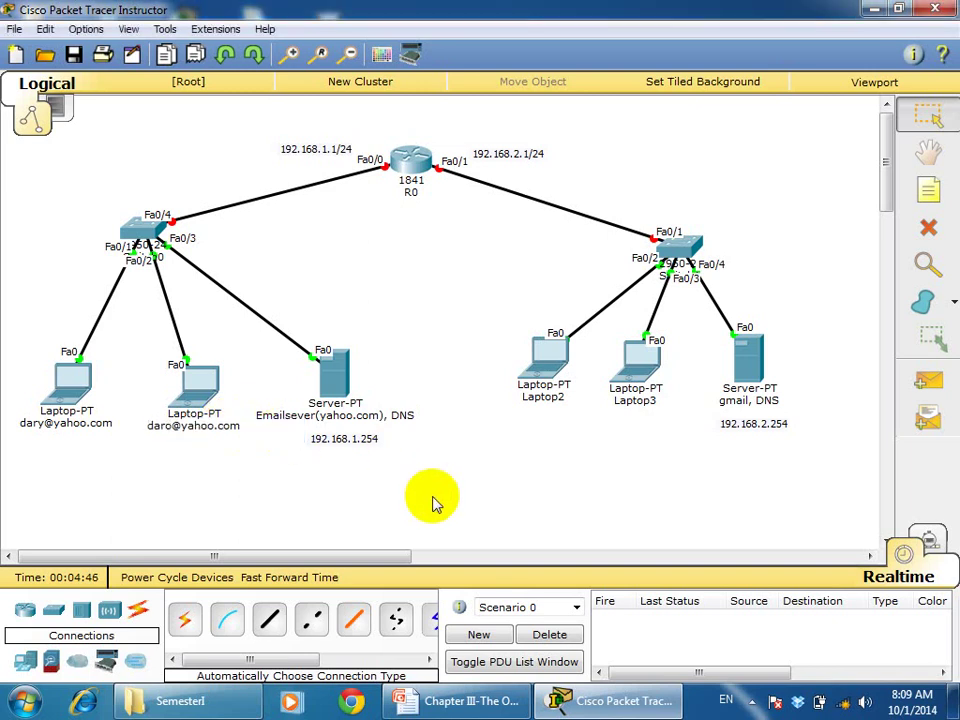
Rename Laptop2 to its user's gmail.com e-mail address
{"action": "left_click", "coordinate": [556, 398]}
{"action": "key", "text": "BackSpace"}
{"action": "key", "text": "BackSpace"}
{"action": "key", "text": "BackSpace"}
{"action": "key", "text": "BackSpace"}
{"action": "key", "text": "BackSpace"}
{"action": "key", "text": "BackSpace"}
{"action": "key", "text": "BackSpace"}
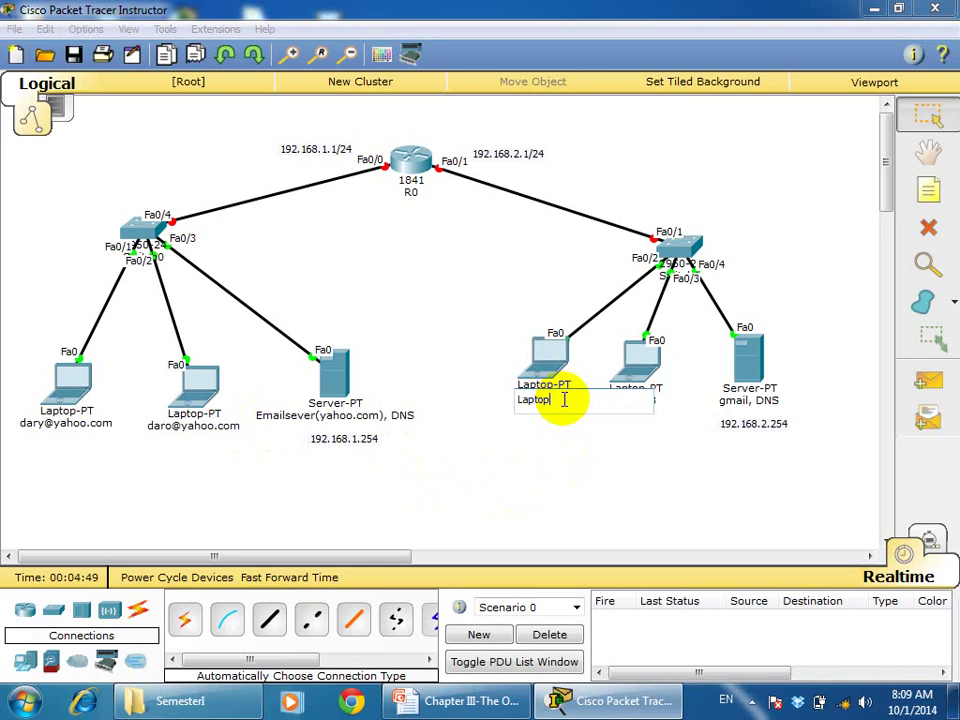
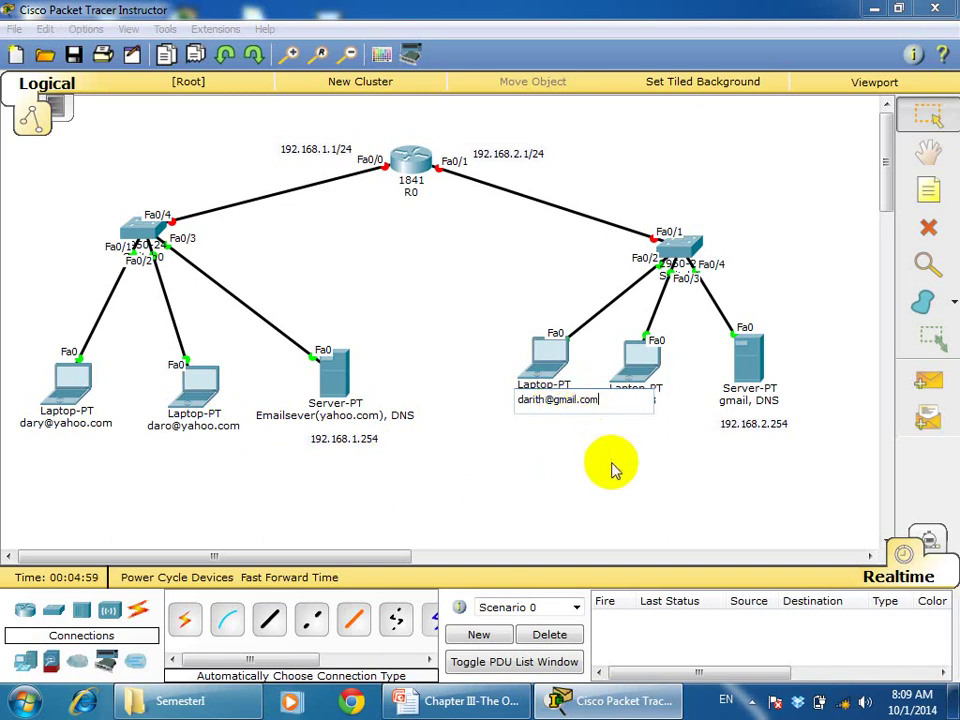
{"action": "left_click", "coordinate": [615, 470]}
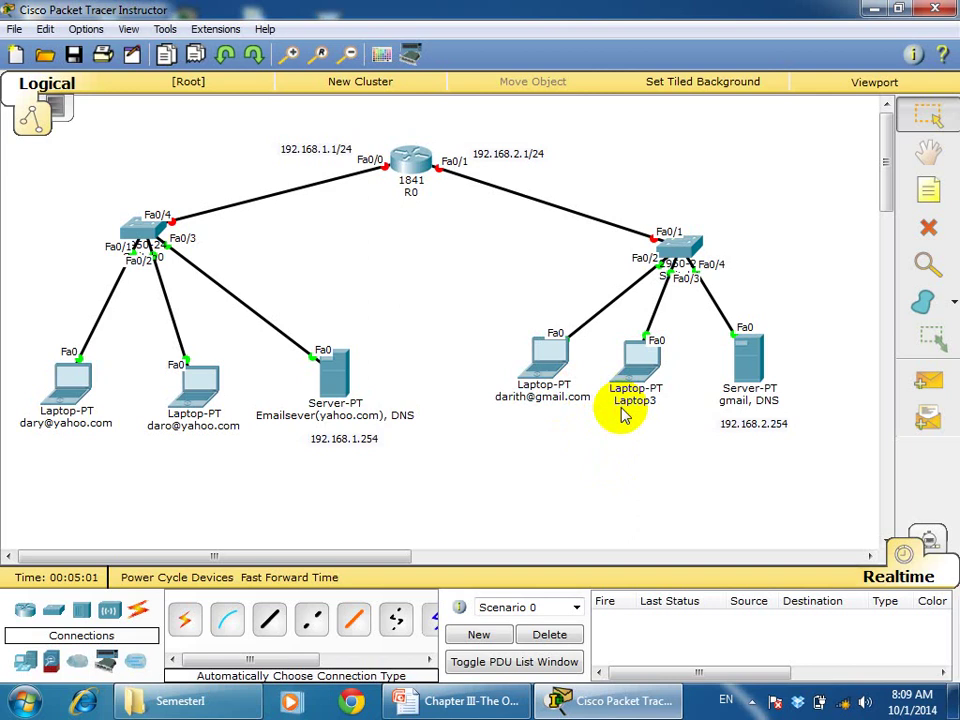
Rename Laptop3 to the second user's gmail.com e-mail address and nudge Laptop2 slightly
{"action": "left_click", "coordinate": [640, 403]}
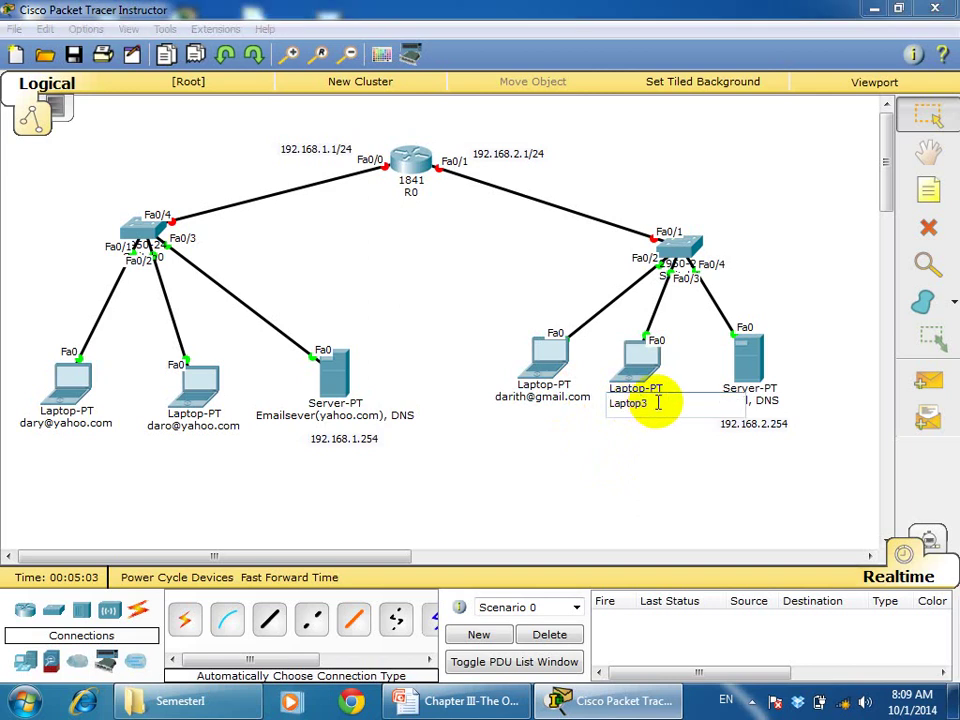
{"action": "key", "text": "BackSpace"}
{"action": "key", "text": "BackSpace"}
{"action": "key", "text": "BackSpace"}
{"action": "key", "text": "BackSpace"}
{"action": "key", "text": "BackSpace"}
{"action": "key", "text": "BackSpace"}
{"action": "key", "text": "BackSpace"}
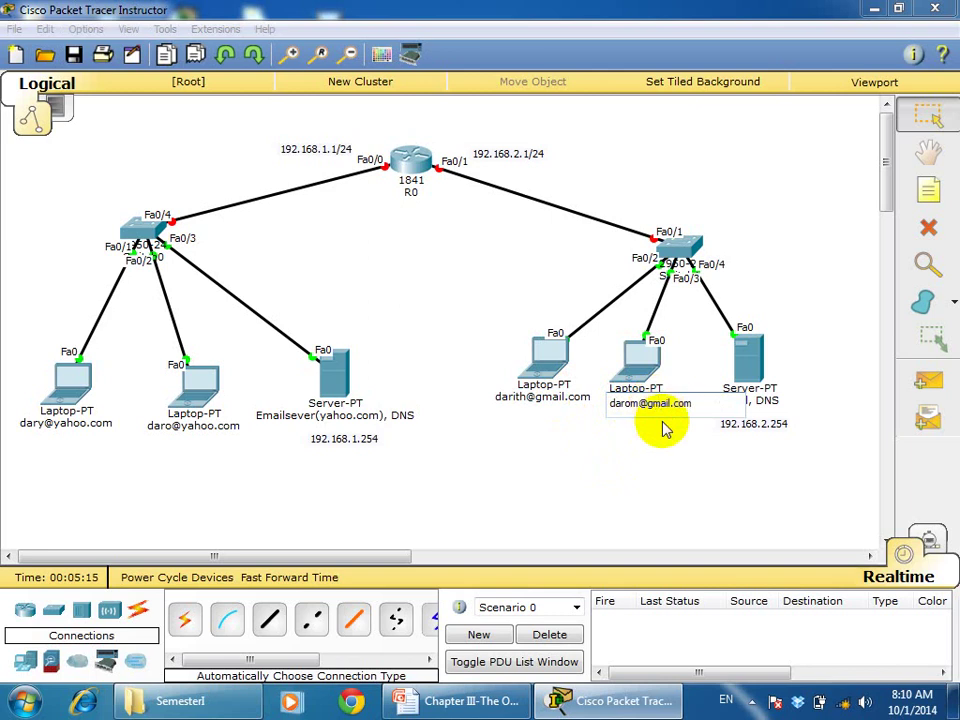
{"action": "key", "text": "Return"}
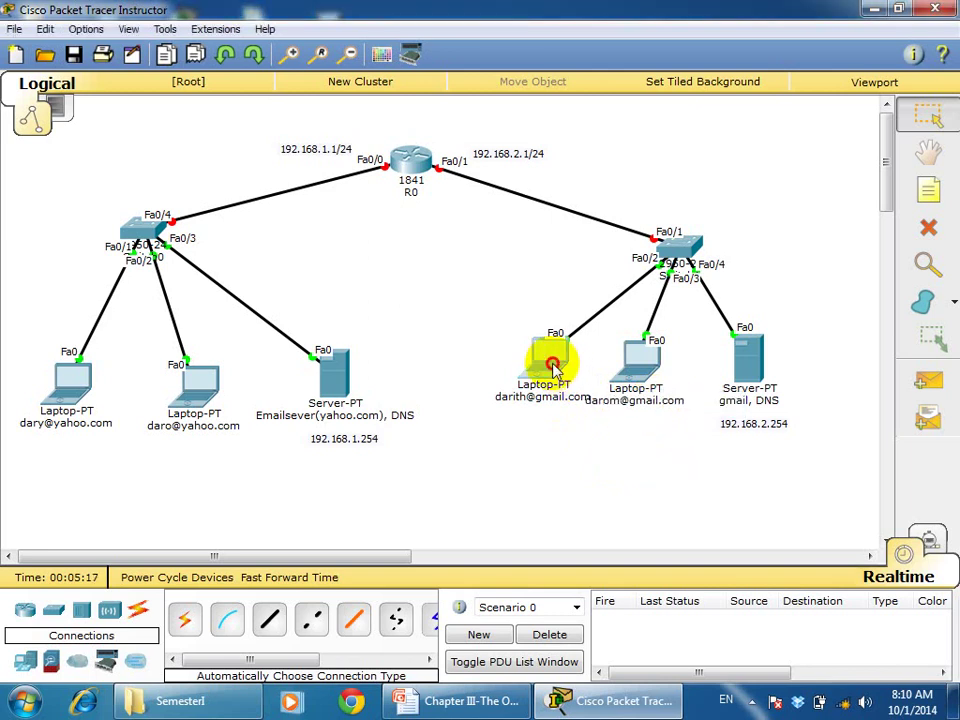
{"action": "left_click_drag", "start_coordinate": [548, 366], "coordinate": [546, 360]}
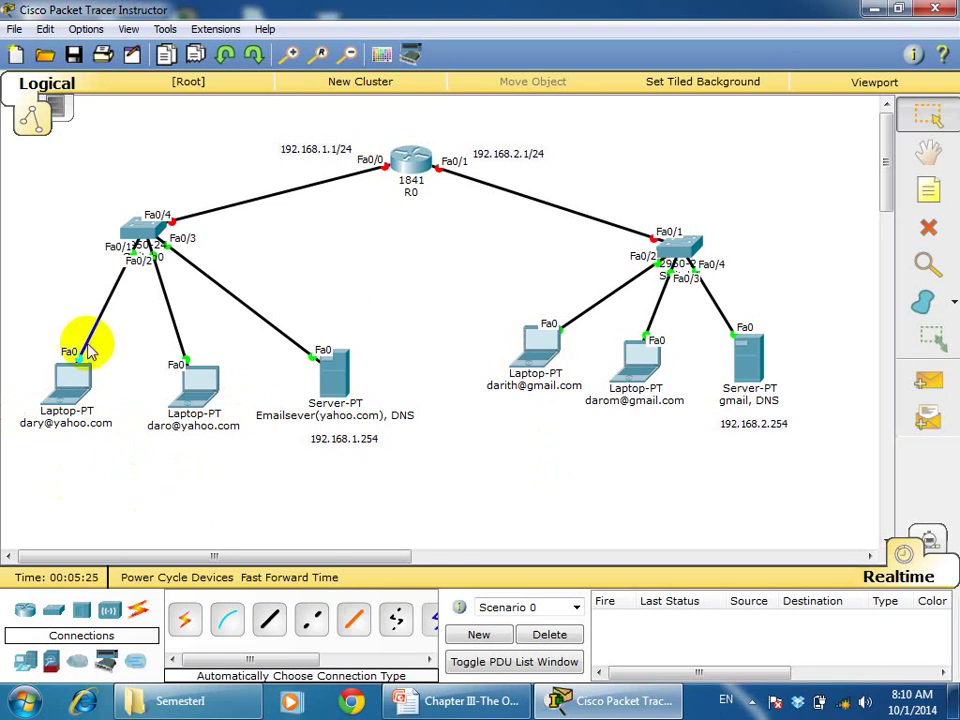
Give Laptop0 static IP 192.168.1.2, mask 255.255.255.0, gateway 192.168.1.1, DNS 192.168.1.254
{"action": "left_click", "coordinate": [79, 392]}
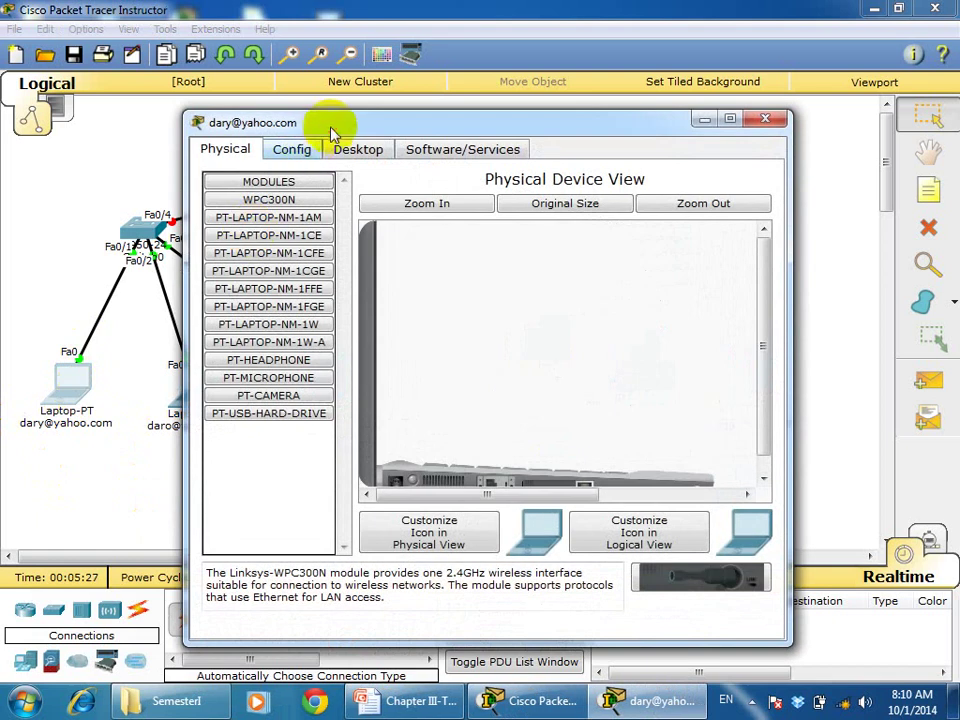
{"action": "left_click_drag", "start_coordinate": [332, 129], "coordinate": [510, 100]}
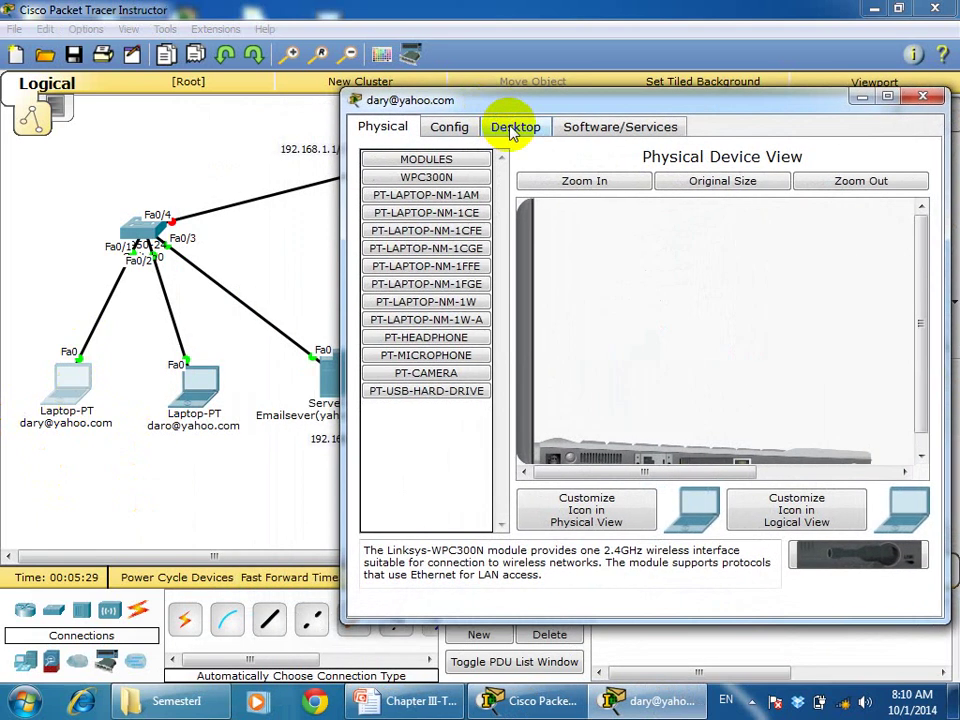
{"action": "left_click", "coordinate": [506, 129]}
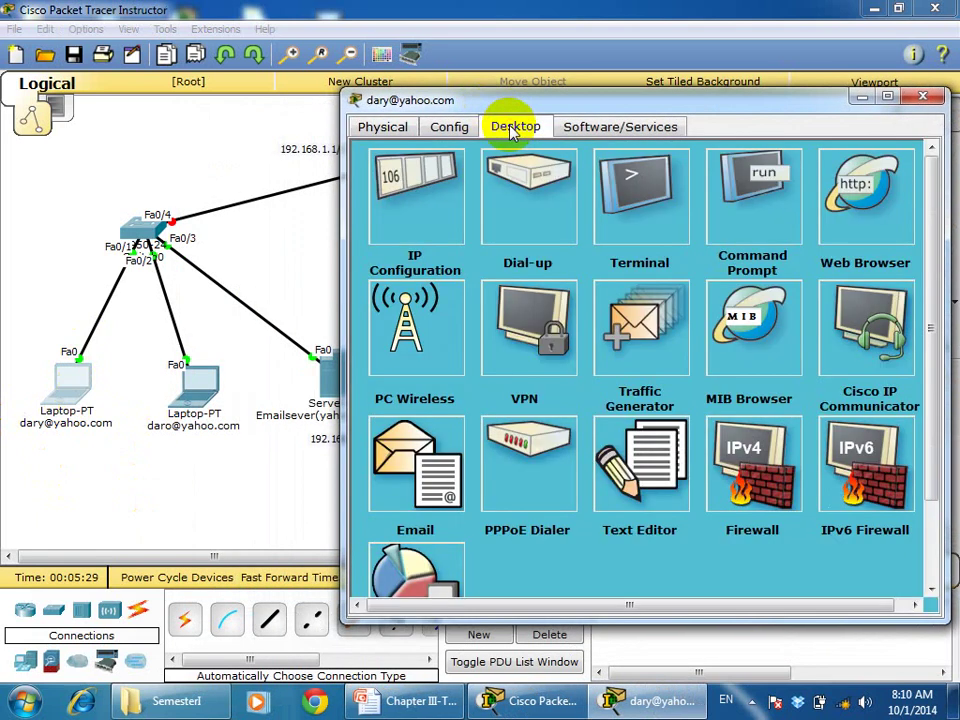
{"action": "left_click", "coordinate": [427, 200]}
{"action": "left_click", "coordinate": [541, 225]}
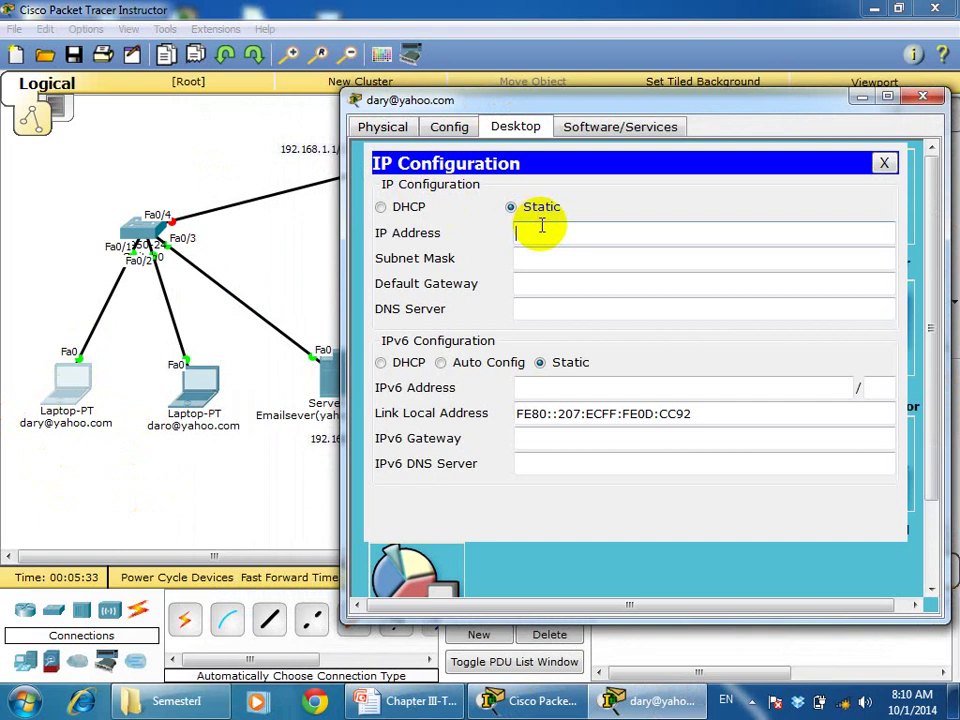
{"action": "type", "text": "192.168.1.2"}
{"action": "key", "text": "Tab"}
{"action": "key", "text": "Tab"}
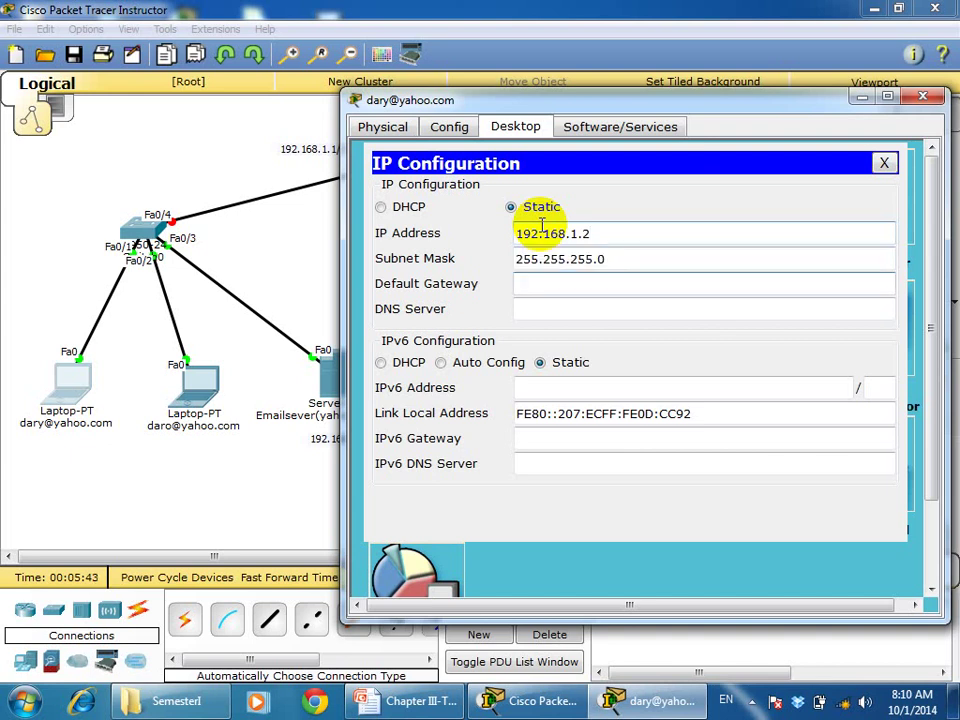
{"action": "type", "text": "192.168.1.1"}
{"action": "key", "text": "Tab"}
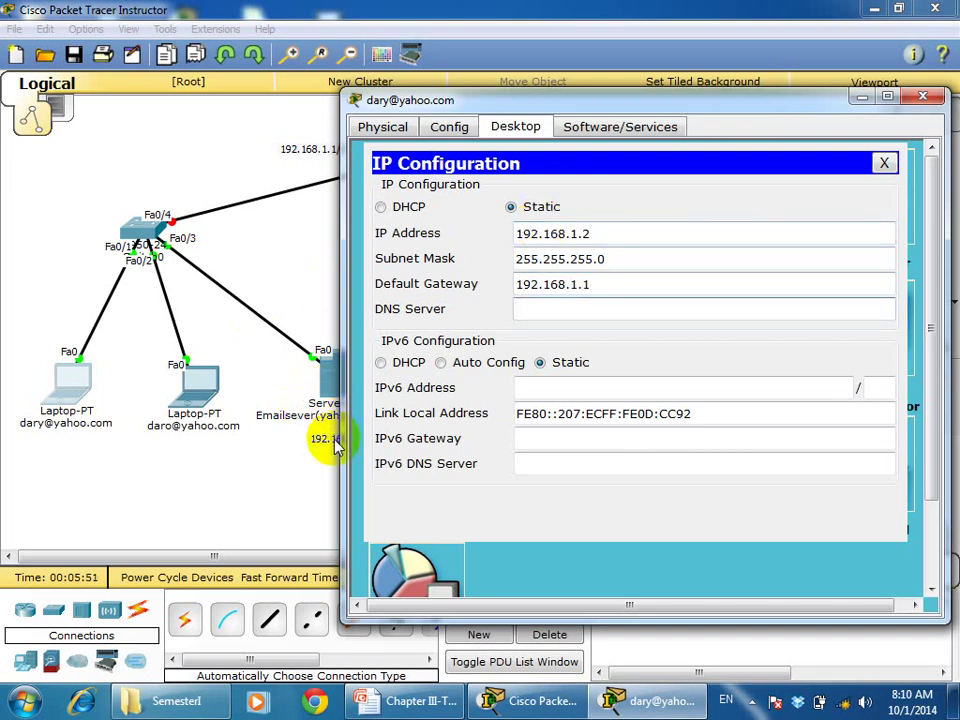
{"action": "type", "text": "192.168.1.254"}
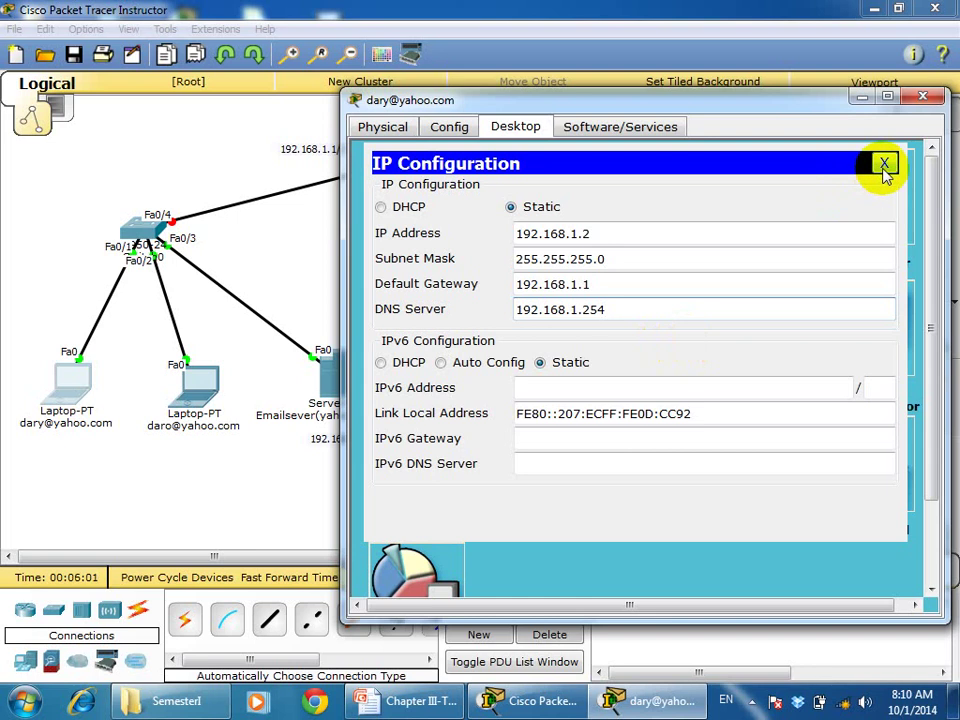
{"action": "left_click", "coordinate": [884, 166]}
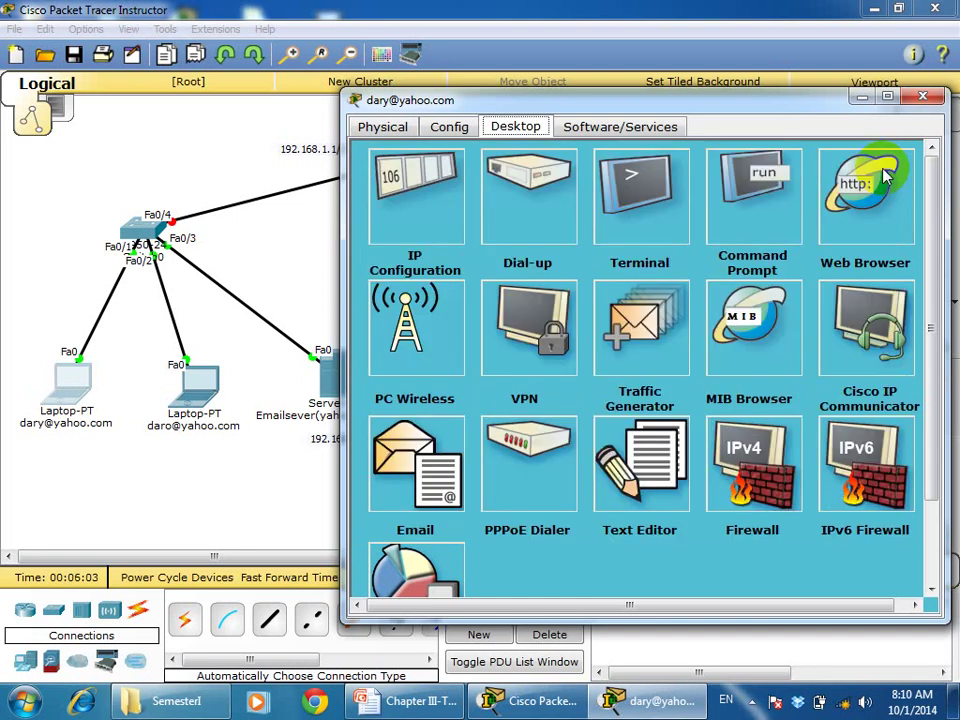
{"action": "left_click", "coordinate": [888, 97]}
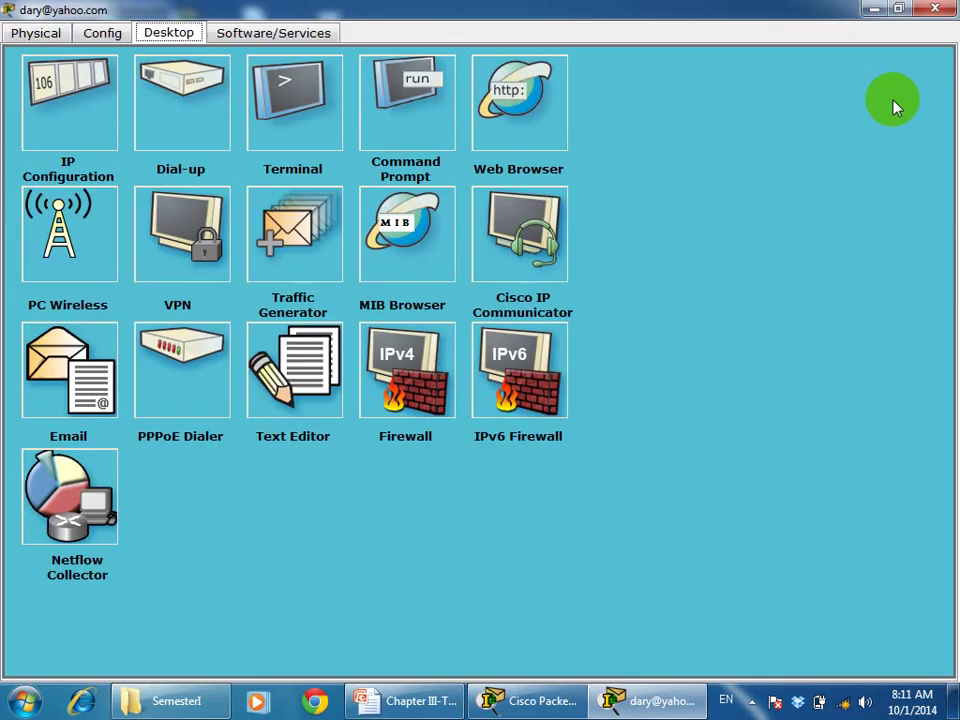
In the laptop's mail setup, enter the user's name and yahoo.com e-mail address
{"action": "left_click", "coordinate": [78, 374]}
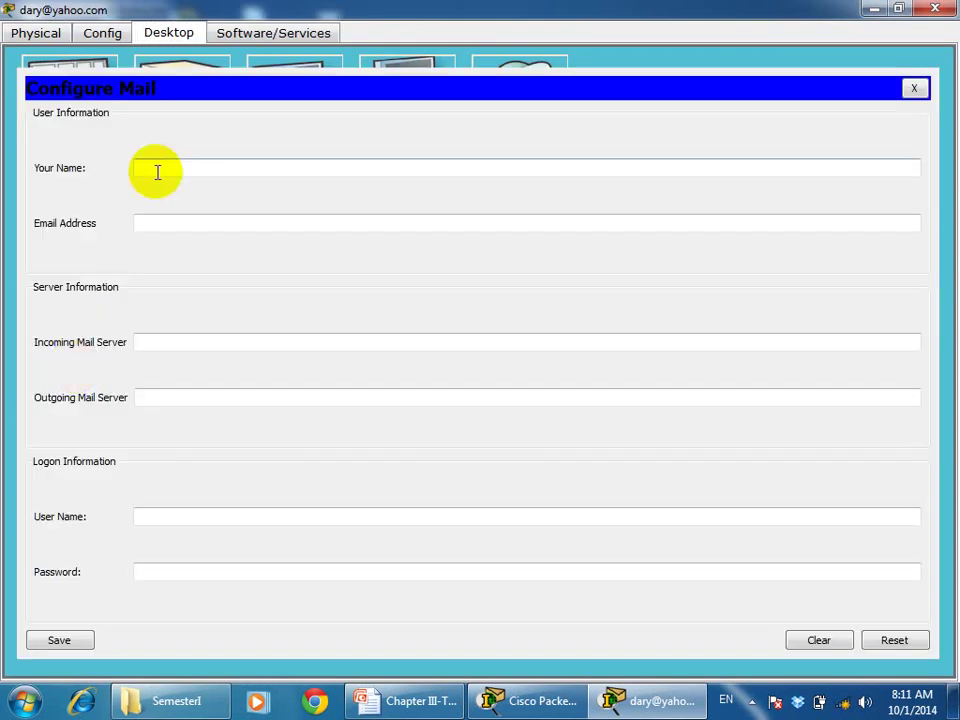
{"action": "left_click", "coordinate": [167, 168]}
{"action": "left_click", "coordinate": [152, 222]}
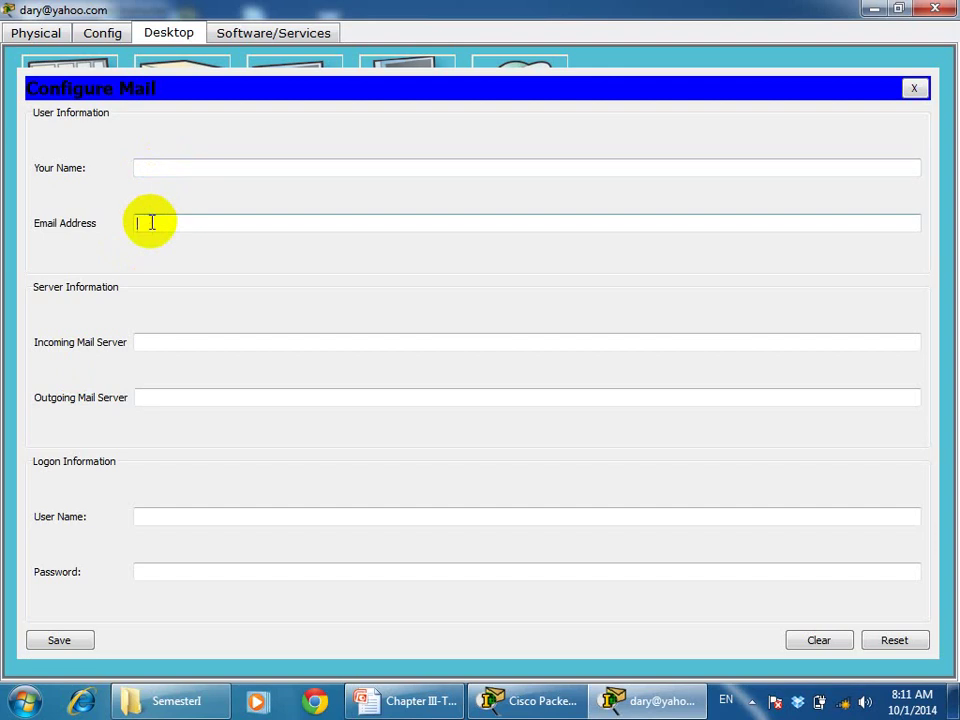
{"action": "left_click", "coordinate": [158, 339]}
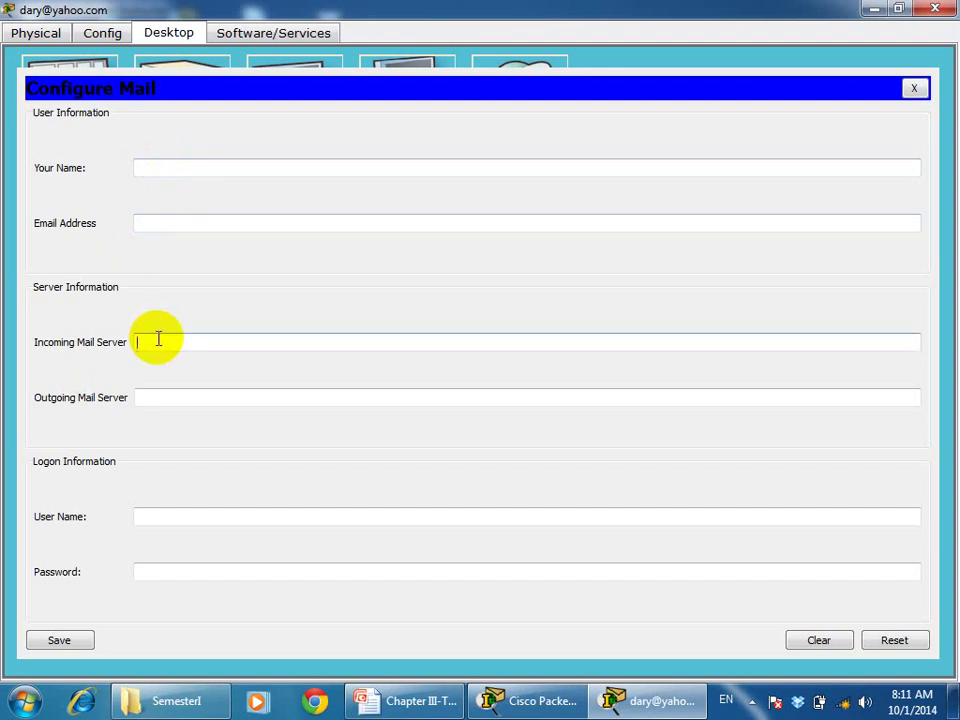
{"action": "left_click", "coordinate": [148, 397]}
{"action": "left_click", "coordinate": [154, 514]}
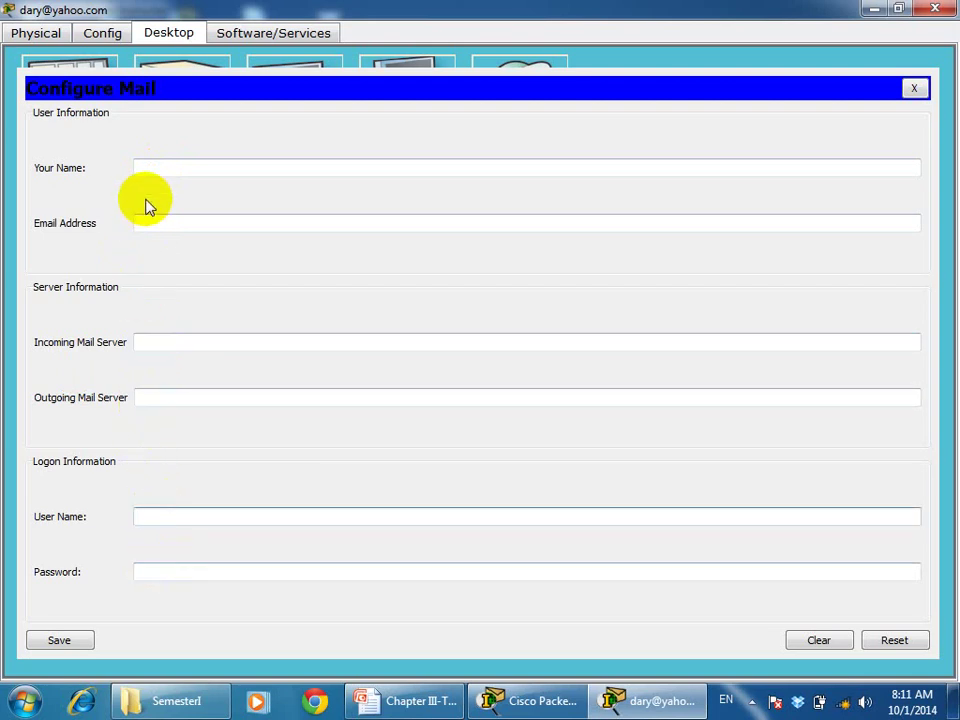
{"action": "left_click", "coordinate": [149, 168]}
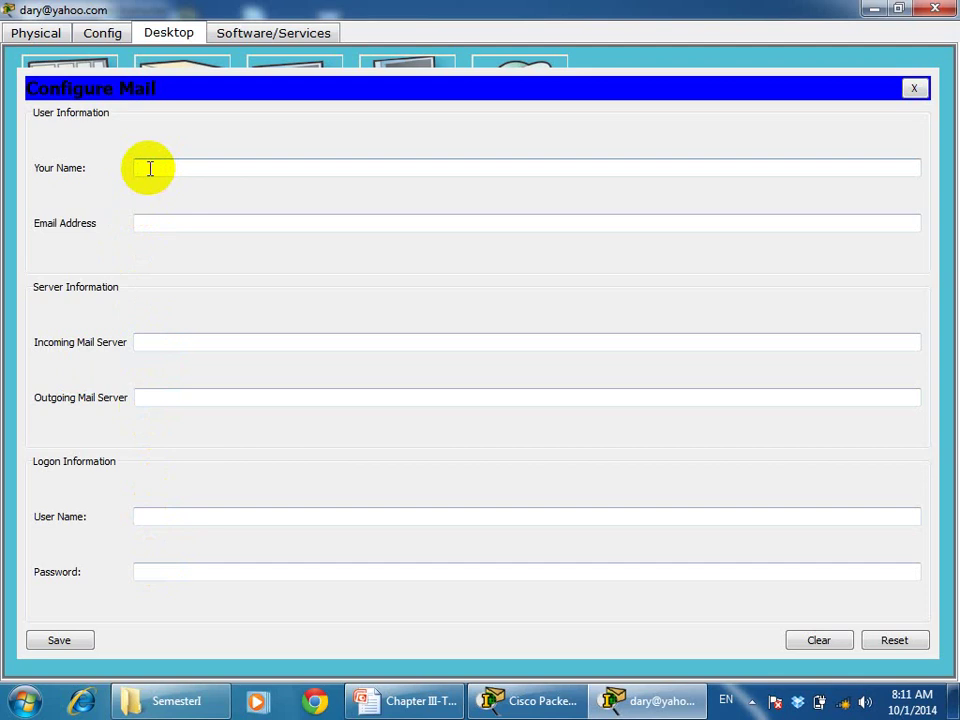
{"action": "type", "text": "dary"}
{"action": "left_click", "coordinate": [160, 223]}
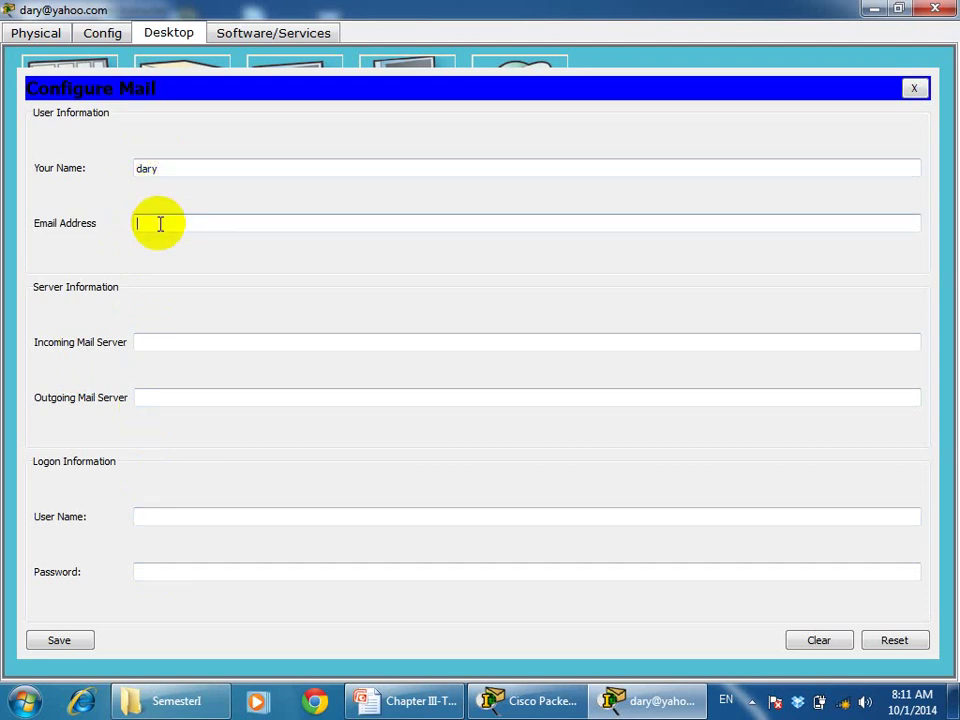
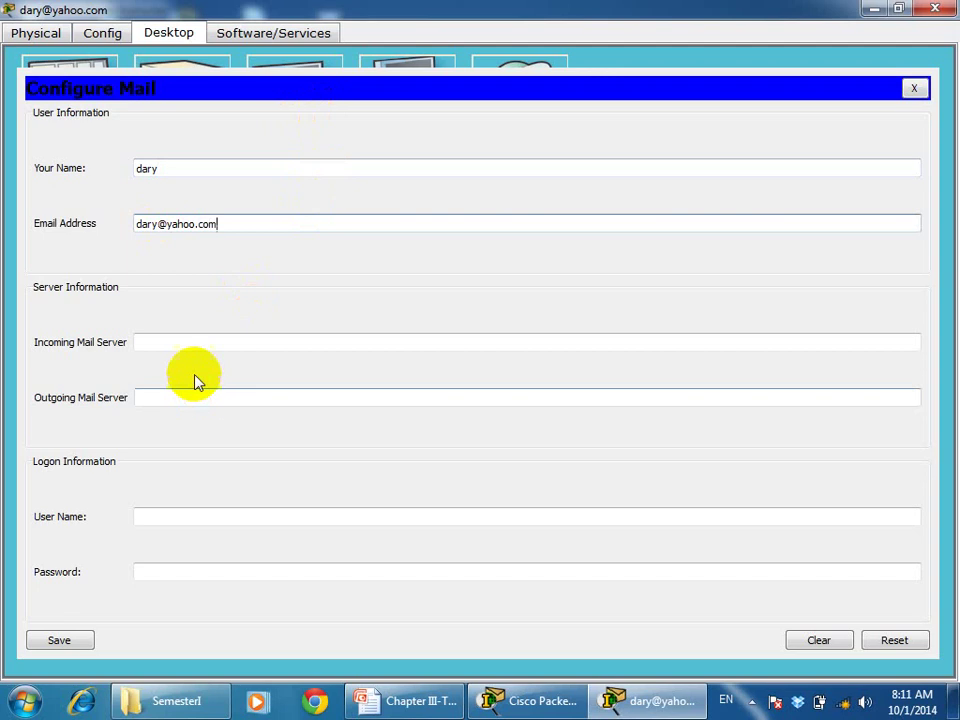
Set yahoo.com as incoming and outgoing mail server, enter logon name and password, and save
{"action": "left_click", "coordinate": [192, 343]}
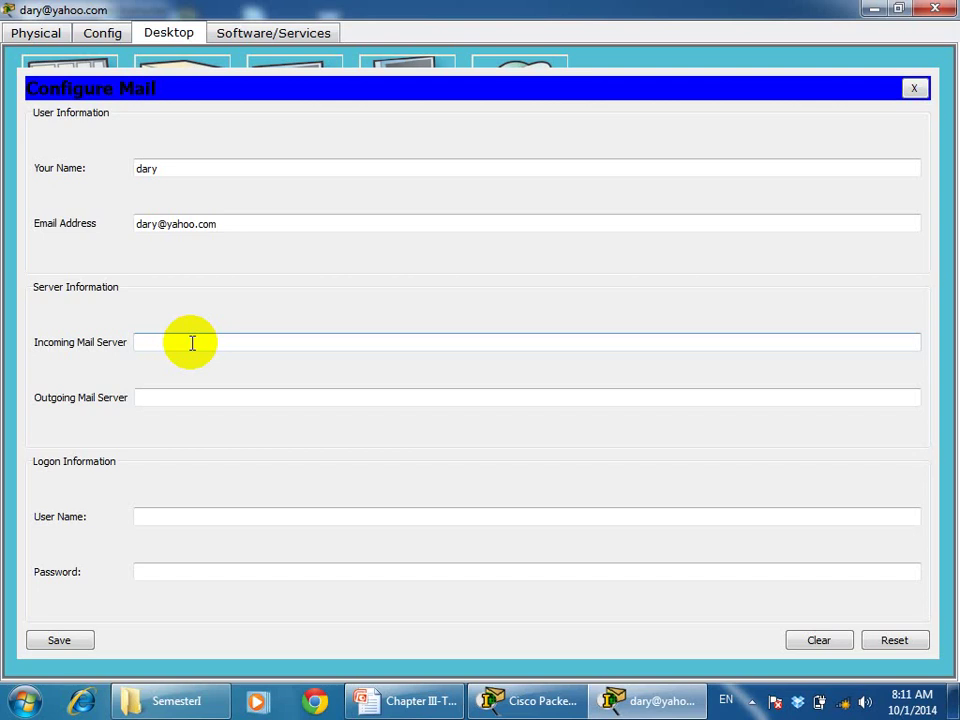
{"action": "type", "text": "yahoo.com"}
{"action": "left_click", "coordinate": [175, 401]}
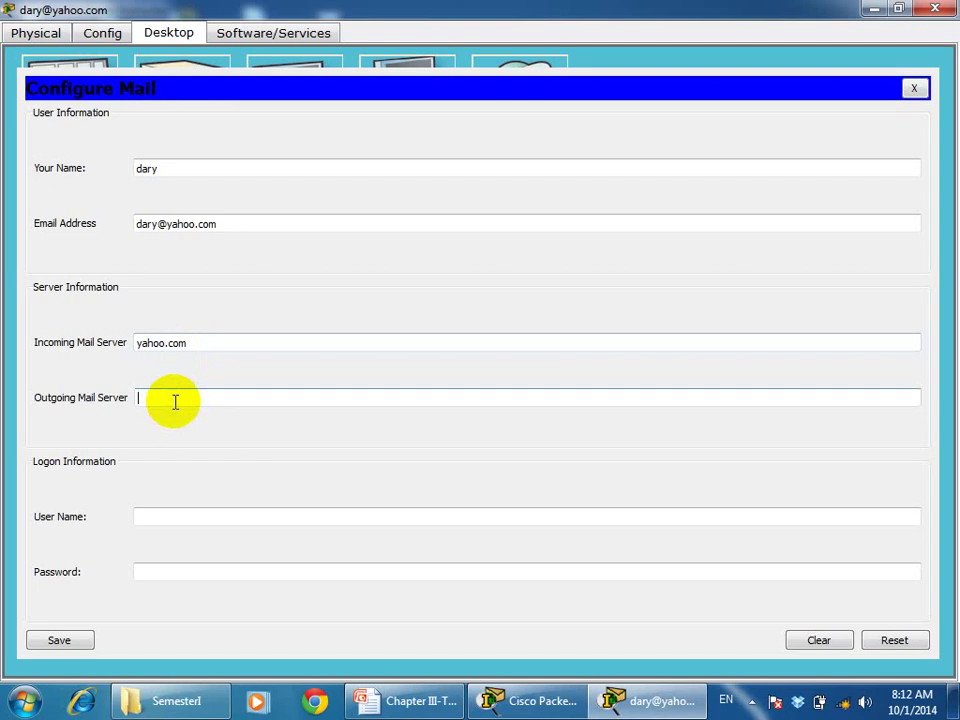
{"action": "type", "text": "yahoo.com"}
{"action": "left_click", "coordinate": [158, 515]}
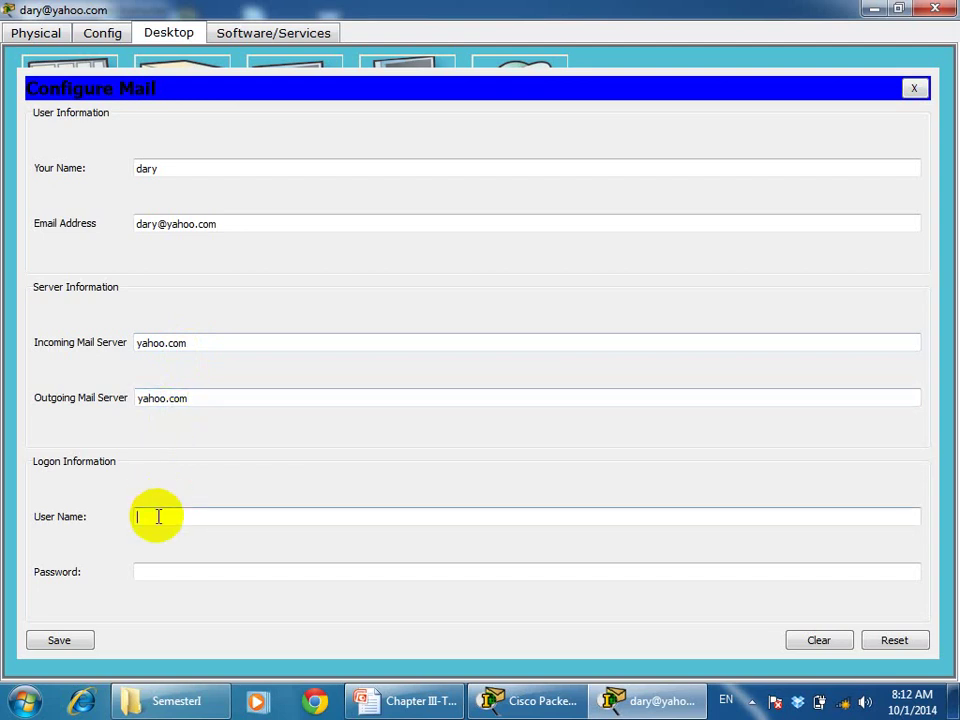
{"action": "type", "text": "dary"}
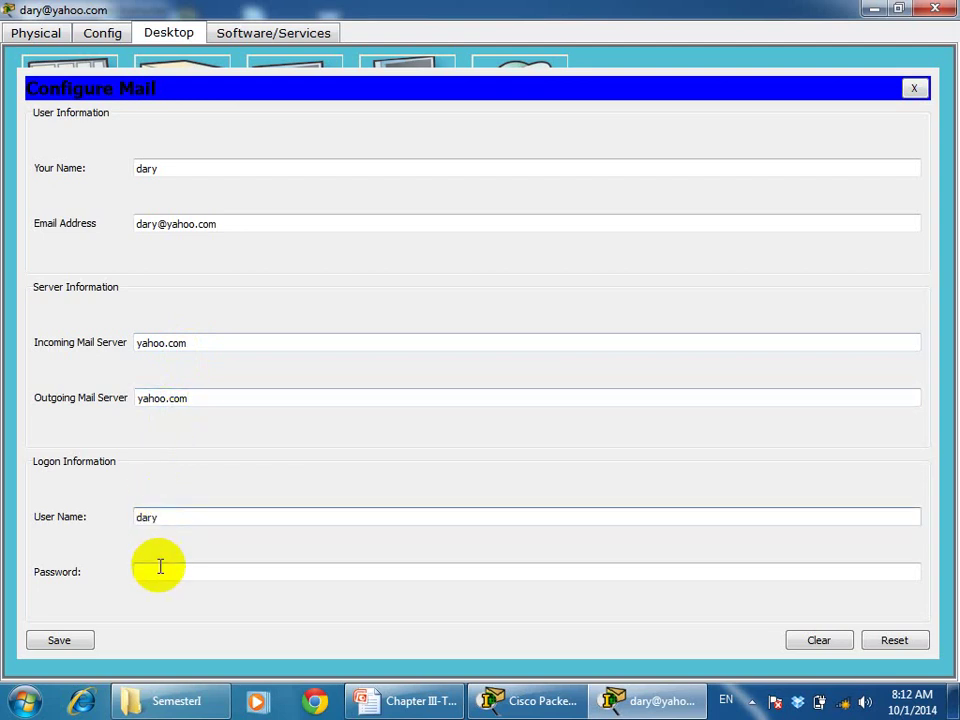
{"action": "left_click", "coordinate": [160, 567]}
{"action": "type", "text": "123"}
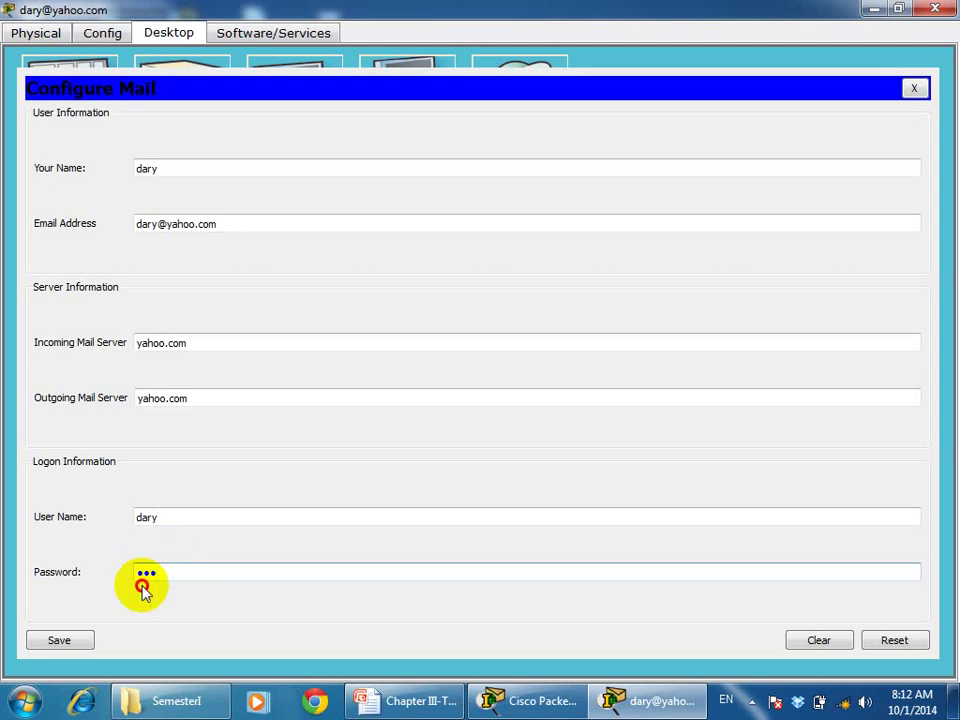
{"action": "left_click", "coordinate": [62, 640]}
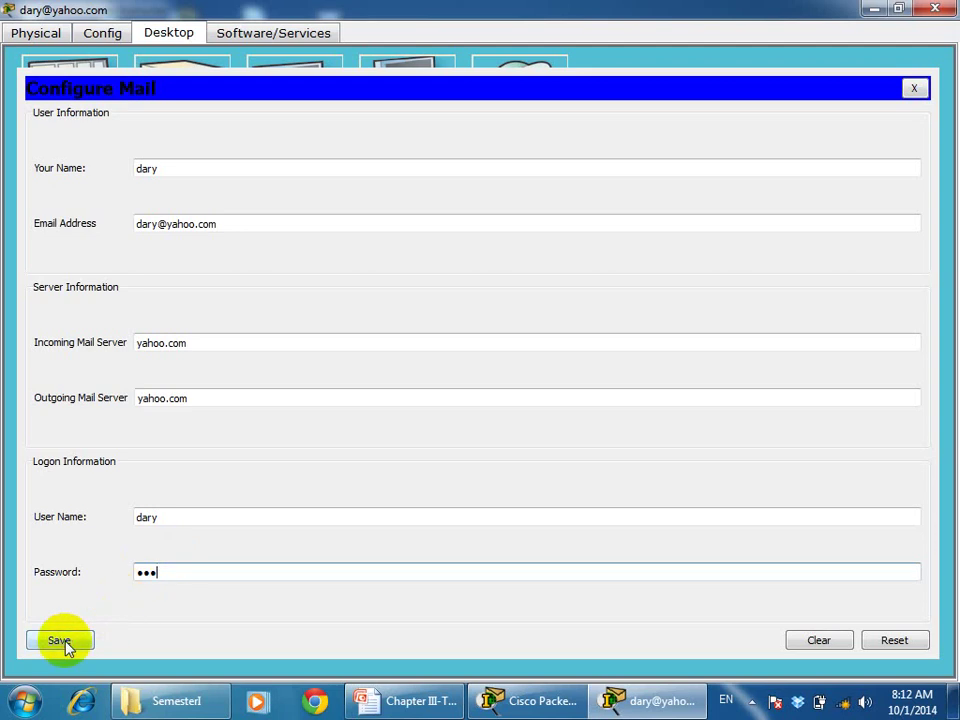
{"action": "left_click", "coordinate": [62, 640]}
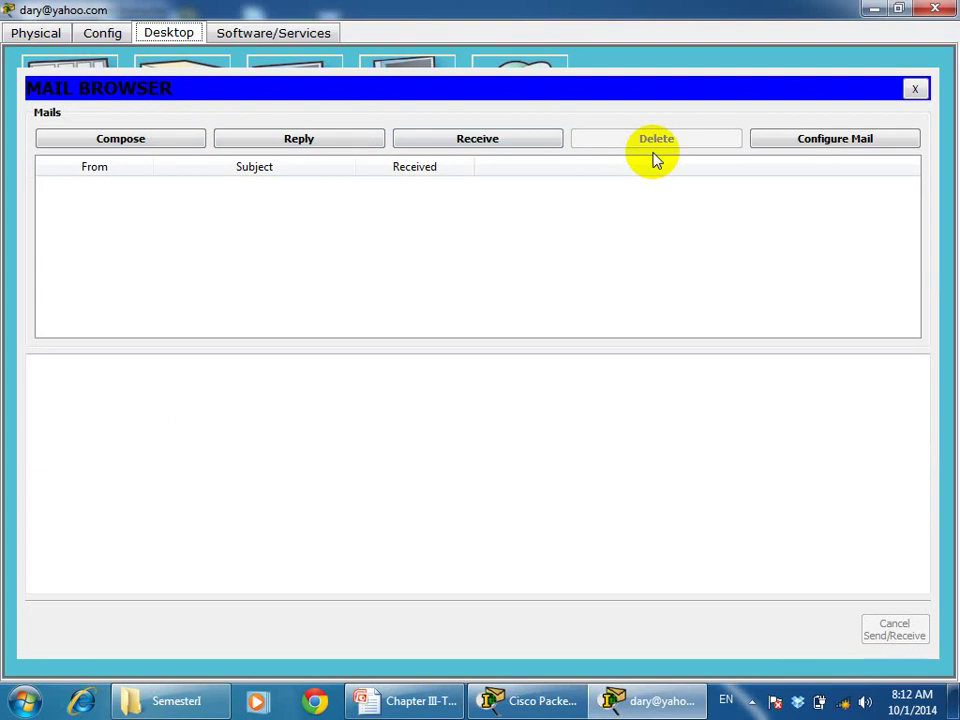
Review the saved mail account settings, then close them and the laptop window
{"action": "left_click", "coordinate": [803, 146]}
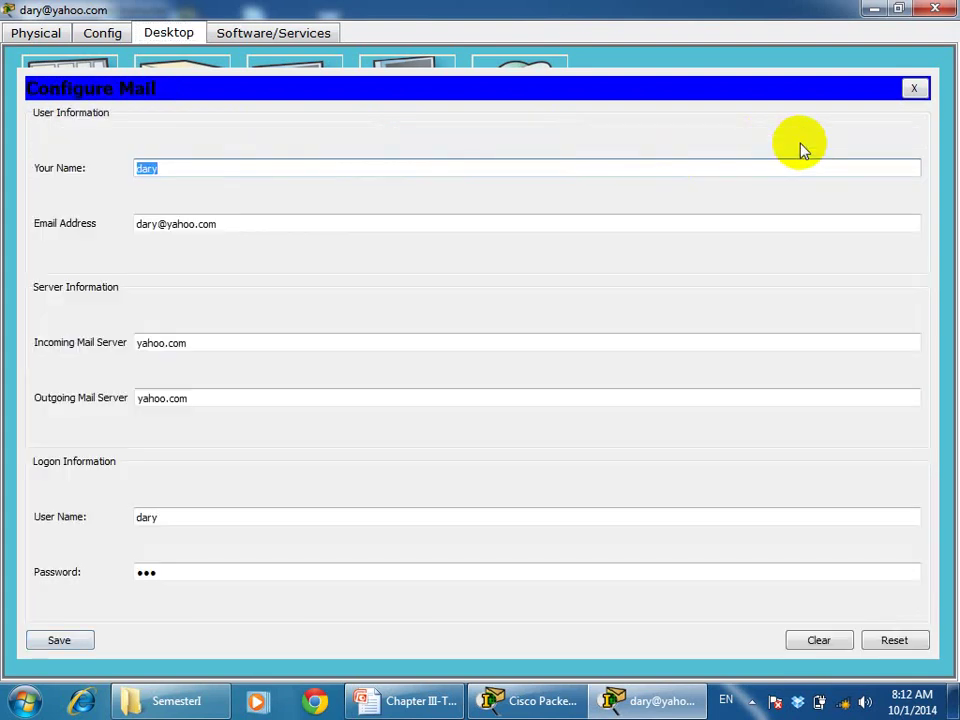
{"action": "left_click", "coordinate": [914, 88]}
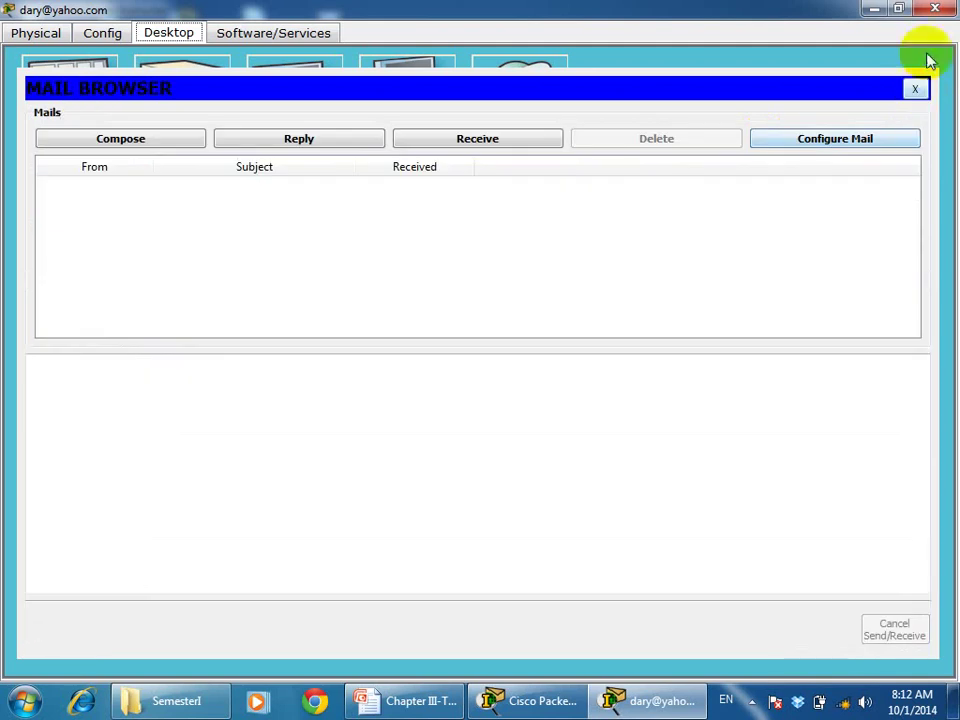
{"action": "left_click", "coordinate": [934, 9]}
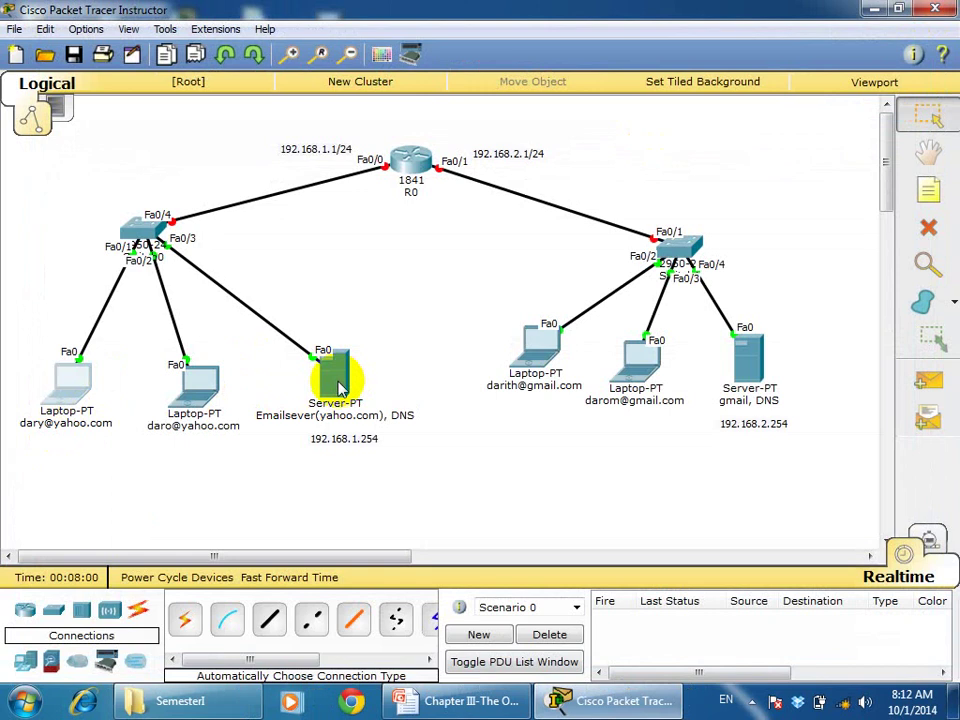
Open the second Yahoo laptop's Desktop maximized and bring up its IP Configuration
{"action": "mouse_move", "coordinate": [338, 388]}
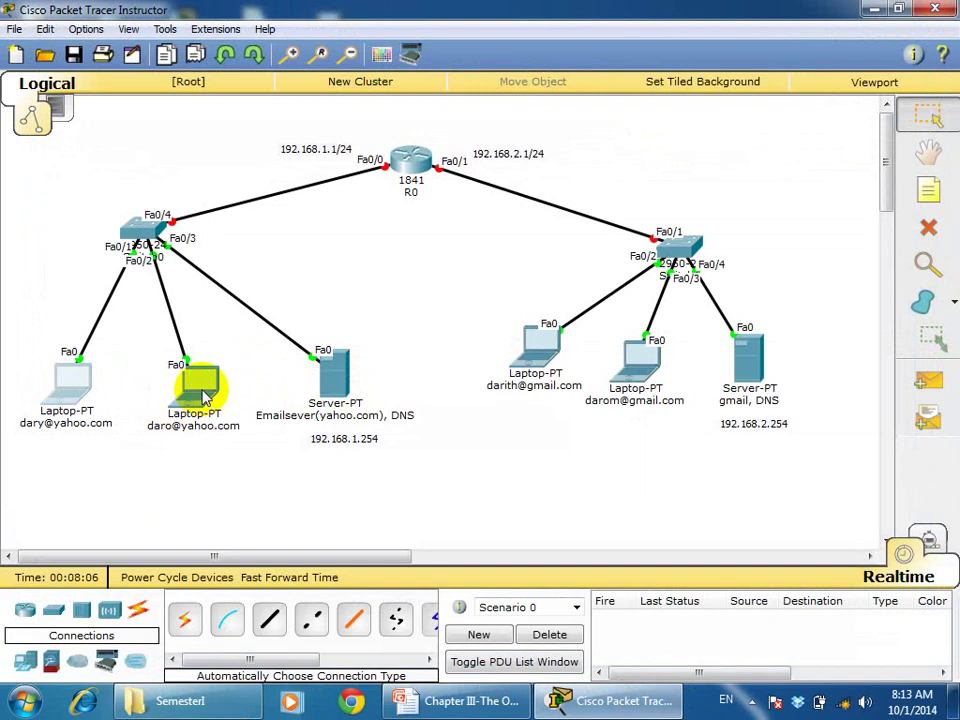
{"action": "mouse_move", "coordinate": [205, 395]}
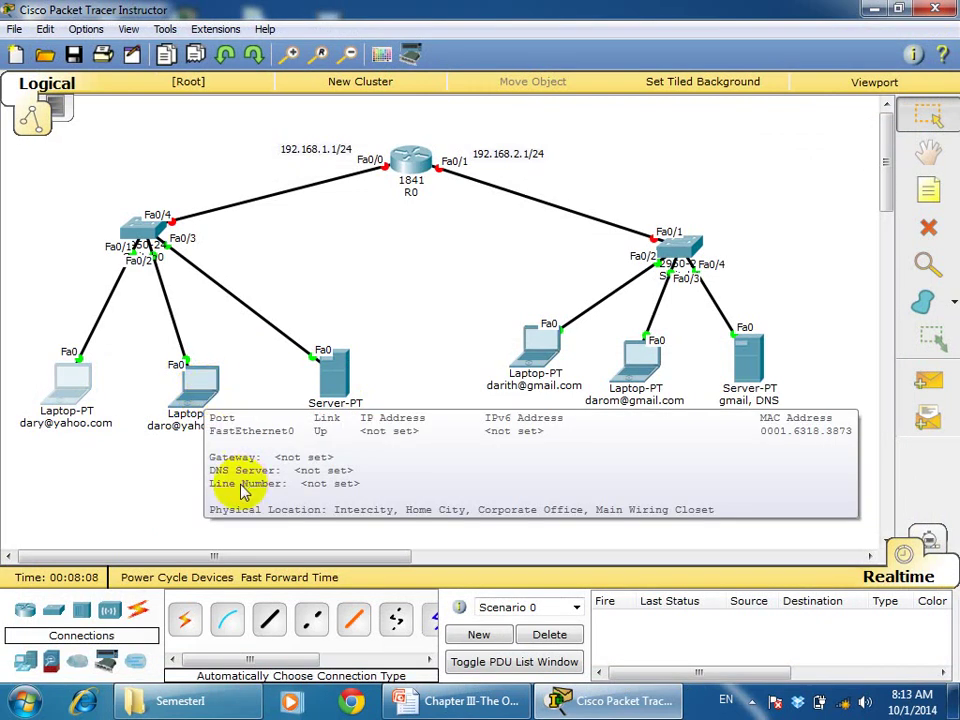
{"action": "left_click", "coordinate": [198, 386]}
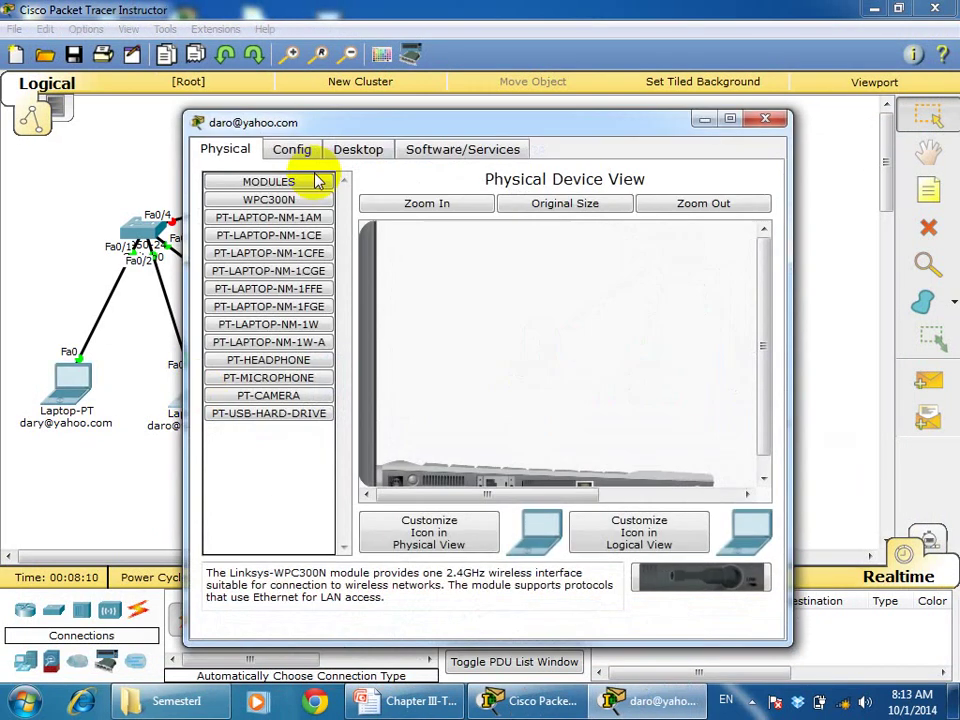
{"action": "left_click", "coordinate": [360, 158]}
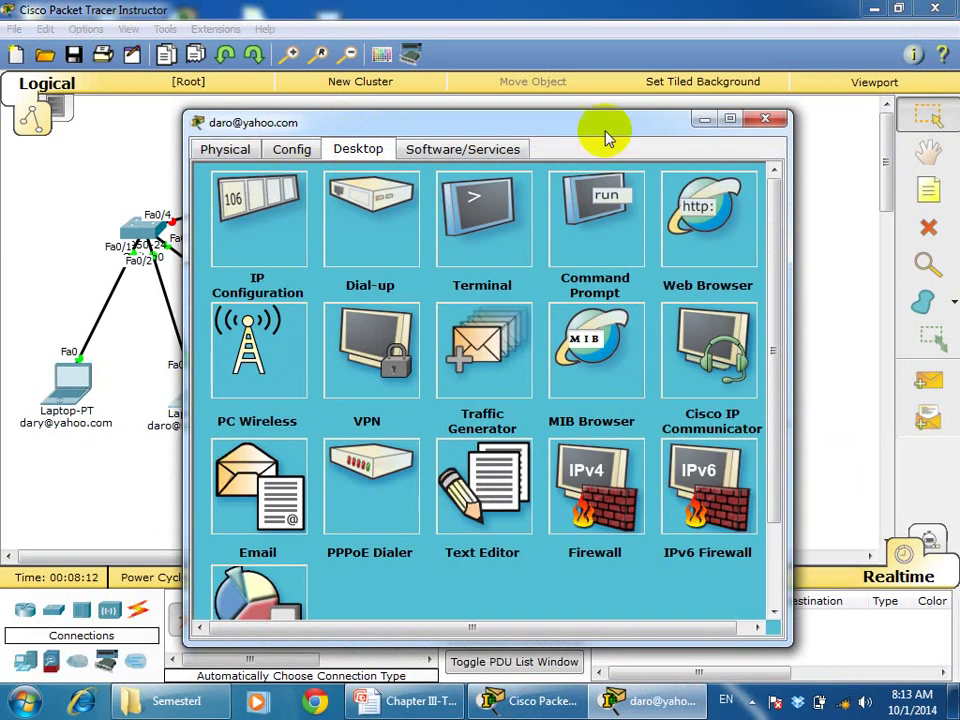
{"action": "left_click", "coordinate": [724, 121]}
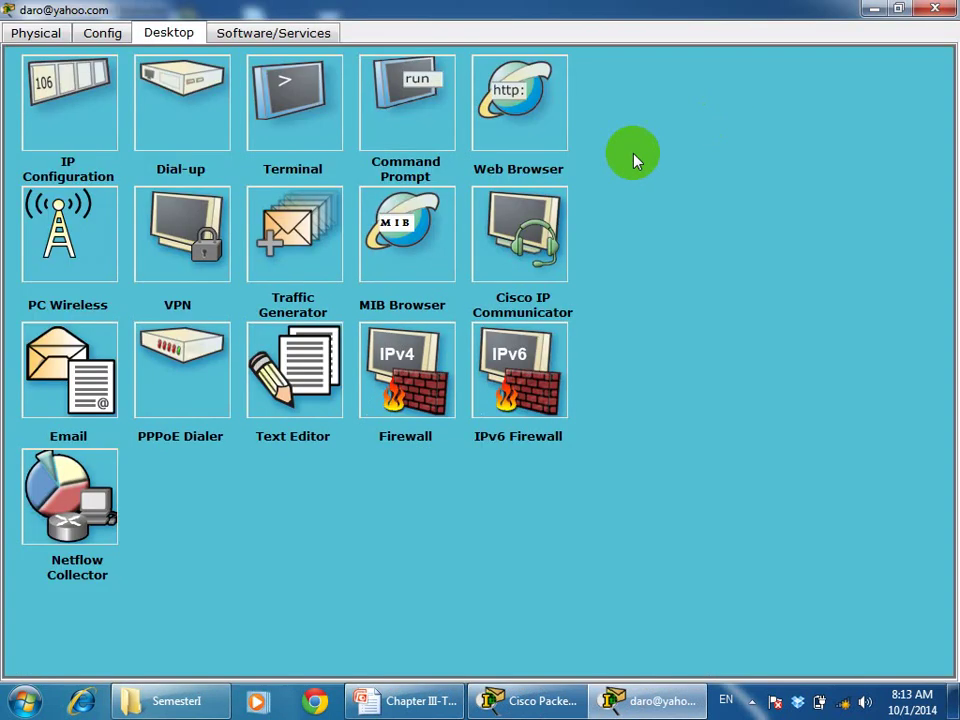
{"action": "left_click", "coordinate": [62, 96]}
Set the laptop to 192.168.1.3, mask 255.255.255.0, gateway 192.168.1.1, DNS 192.168.1.254
{"action": "left_click", "coordinate": [189, 133]}
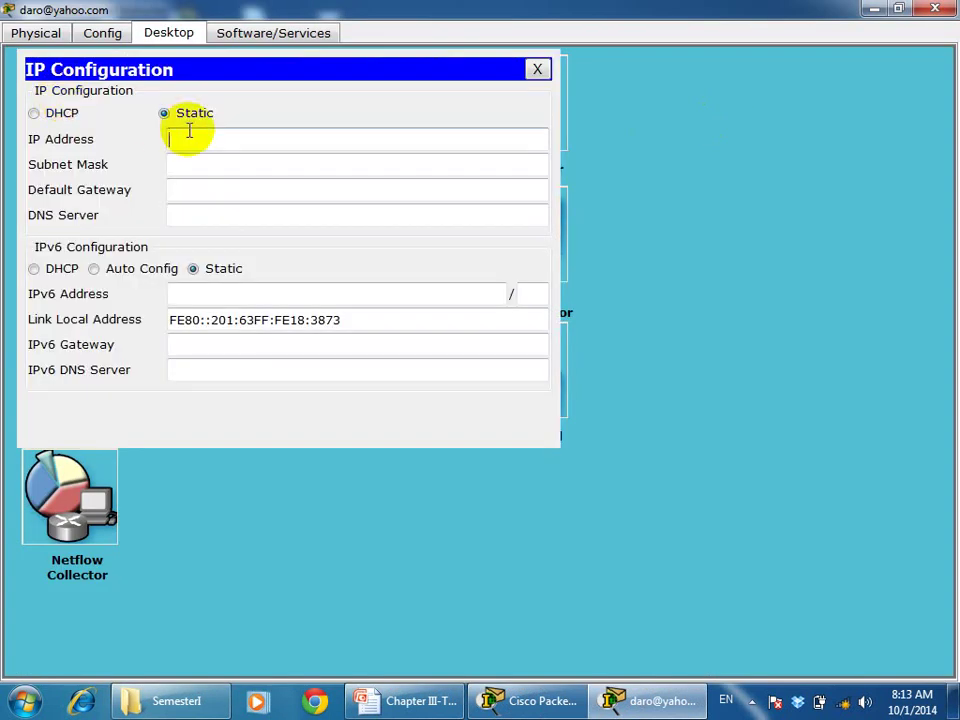
{"action": "type", "text": "192.168.1.3"}
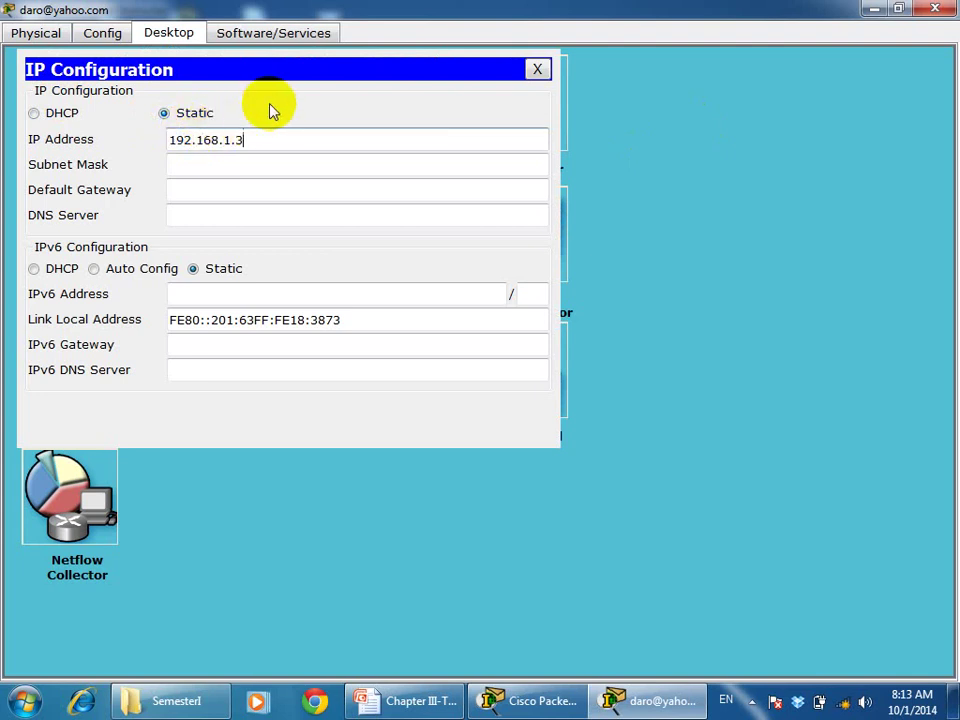
{"action": "key", "text": "Tab"}
{"action": "key", "text": "Tab"}
{"action": "type", "text": "192"}
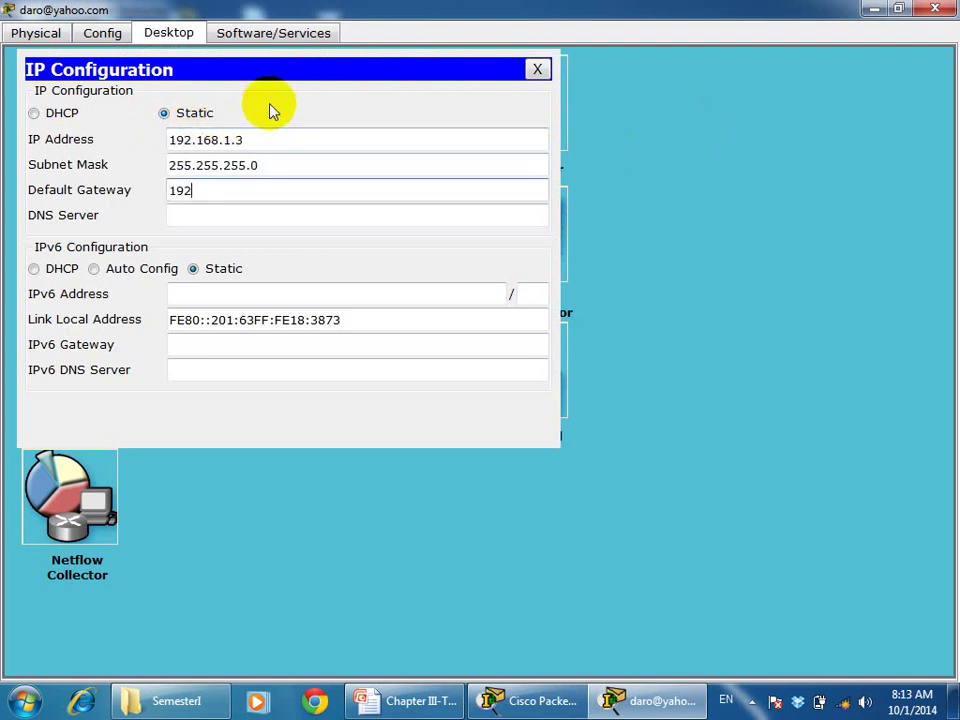
{"action": "type", "text": ".168.1.1"}
{"action": "key", "text": "Tab"}
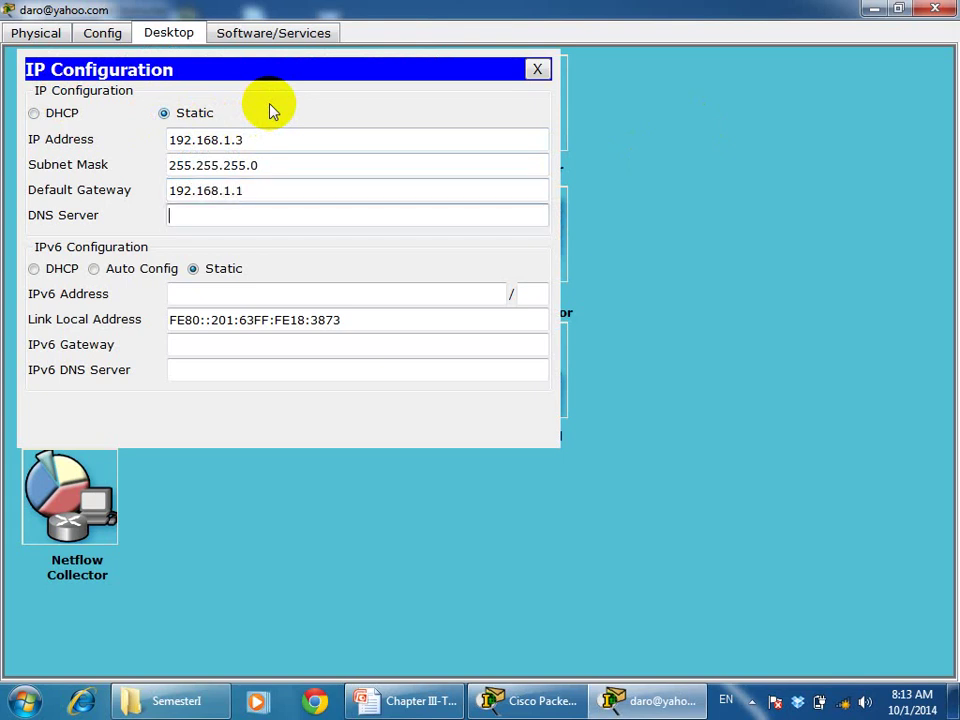
{"action": "type", "text": "192.168.1.254"}
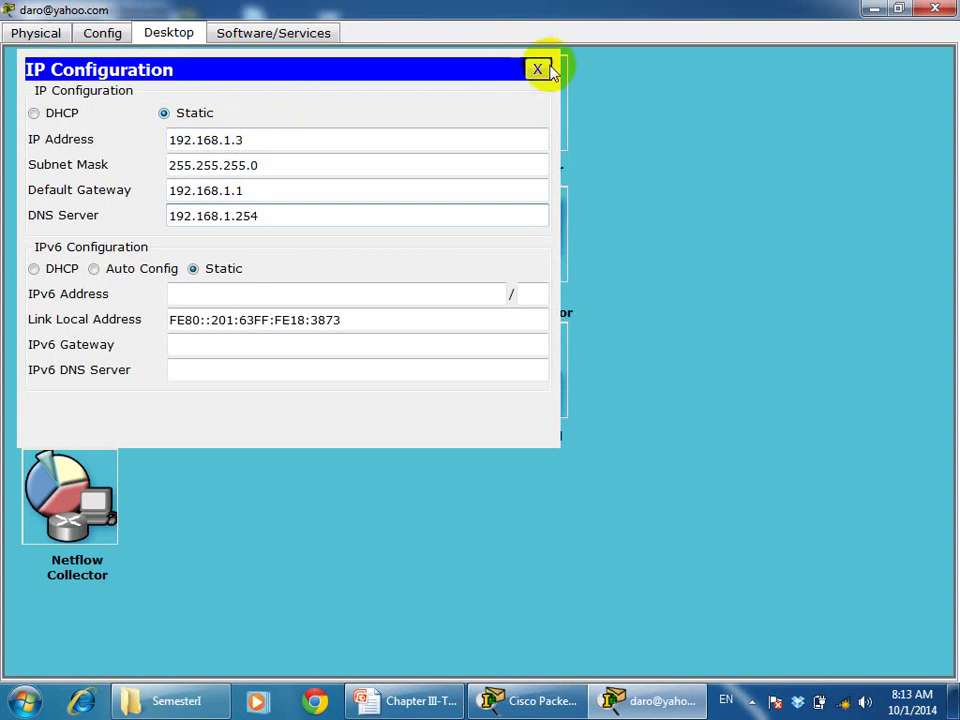
{"action": "left_click", "coordinate": [538, 69]}
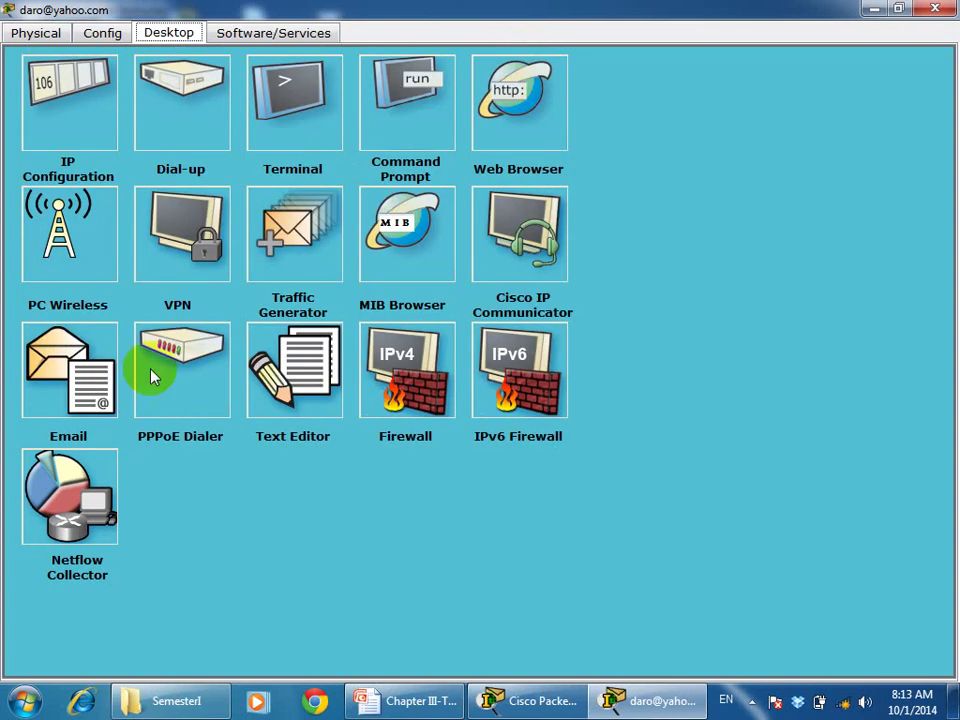
Fill in daro's display name and yahoo.com e-mail address, with yahoo.com as incoming and outgoing servers
{"action": "left_click", "coordinate": [88, 383]}
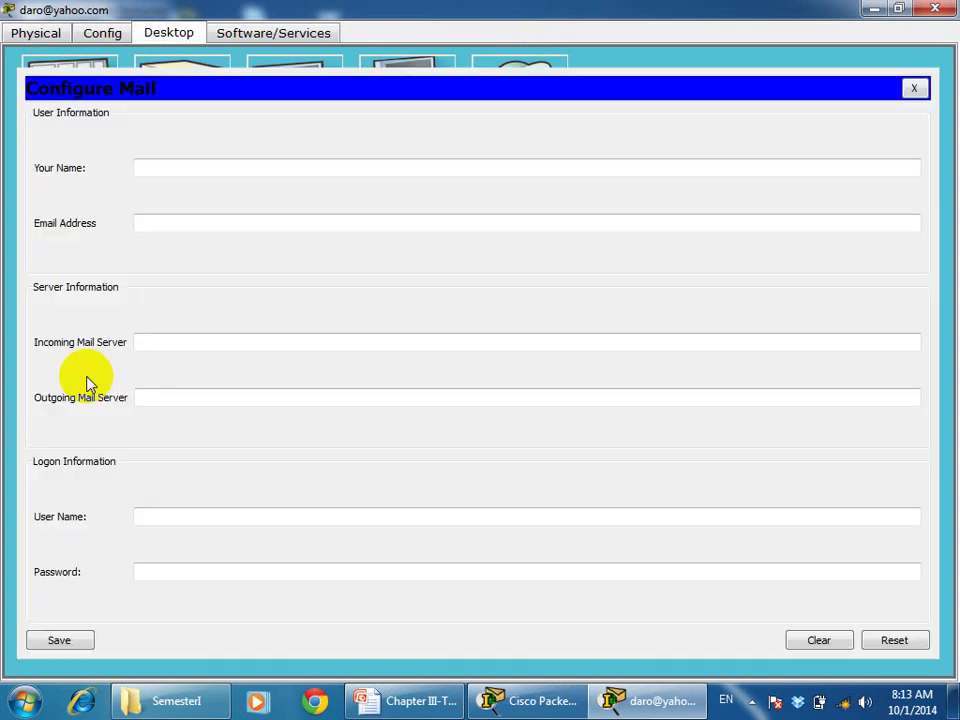
{"action": "left_click", "coordinate": [204, 170]}
{"action": "type", "text": "daro"}
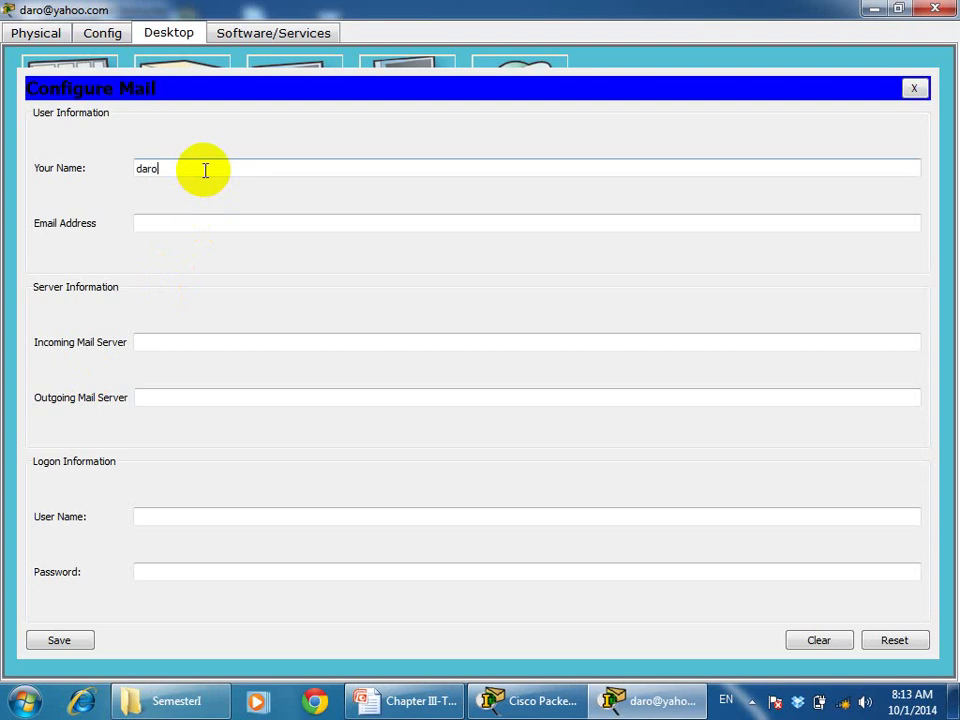
{"action": "left_click", "coordinate": [188, 223]}
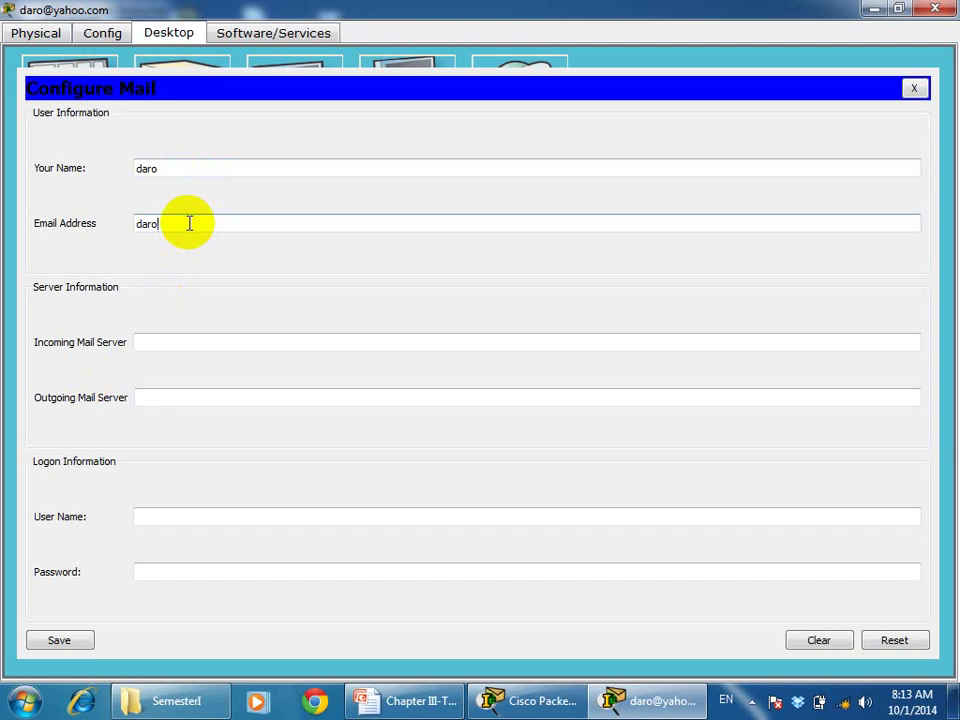
{"action": "left_click", "coordinate": [182, 337]}
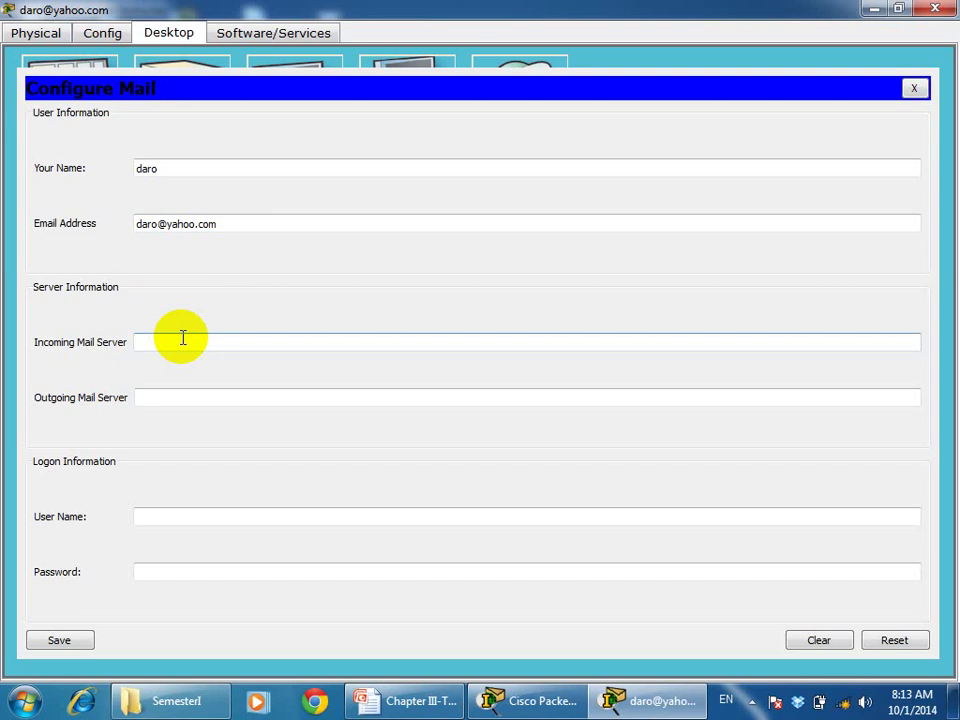
{"action": "type", "text": "yahoo.com"}
{"action": "left_click", "coordinate": [173, 397]}
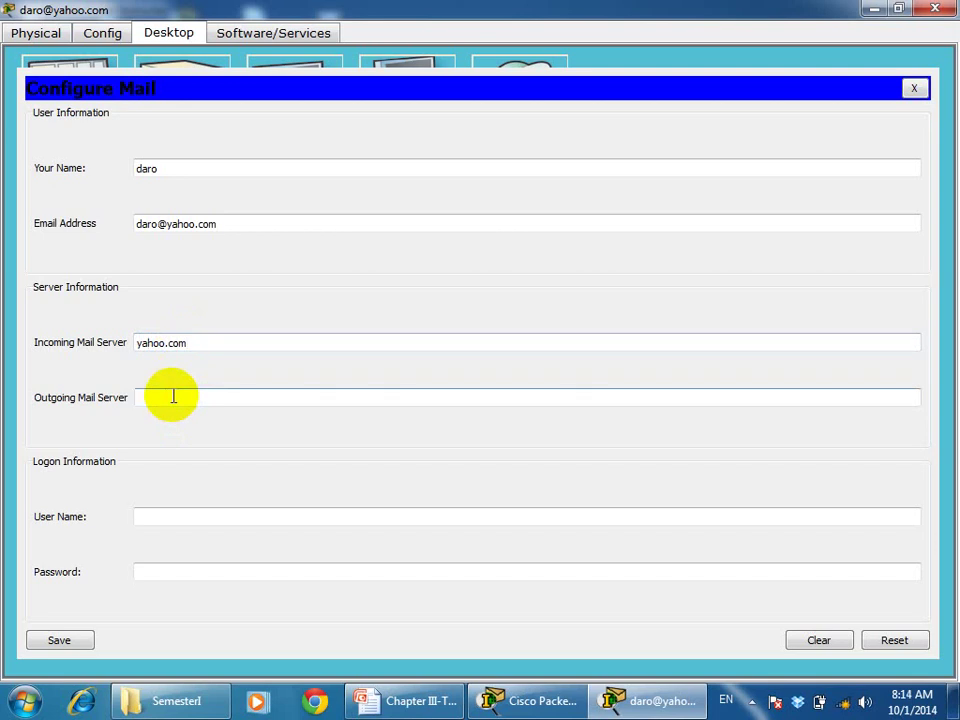
{"action": "type", "text": "yahoo.com"}
Enter logon user name daro and the account password, save, and close the laptop window
{"action": "left_click", "coordinate": [163, 512]}
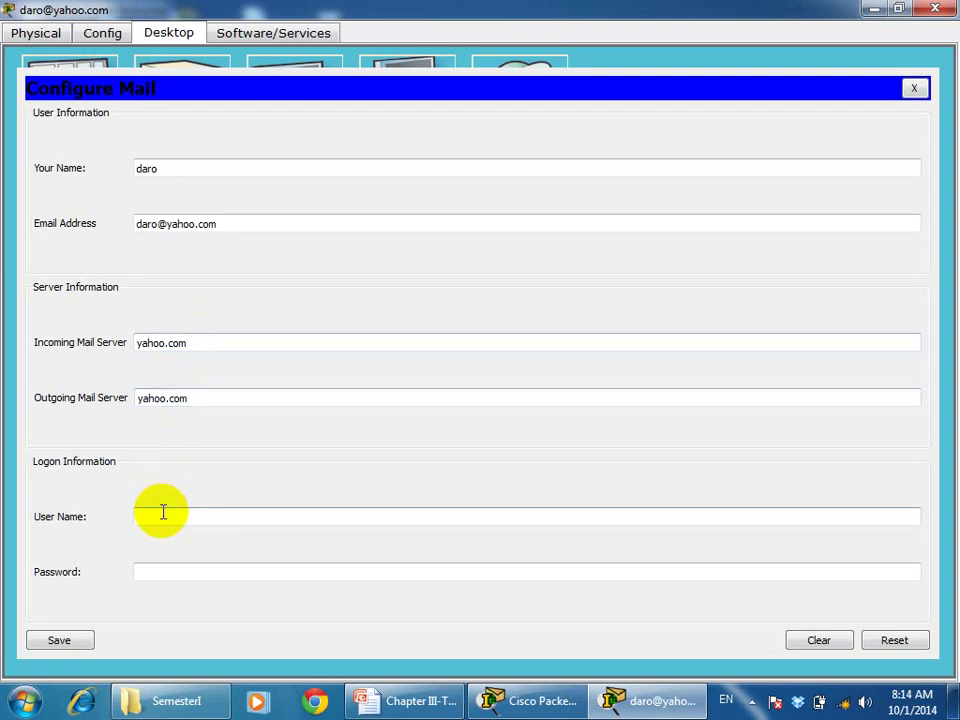
{"action": "type", "text": "daro"}
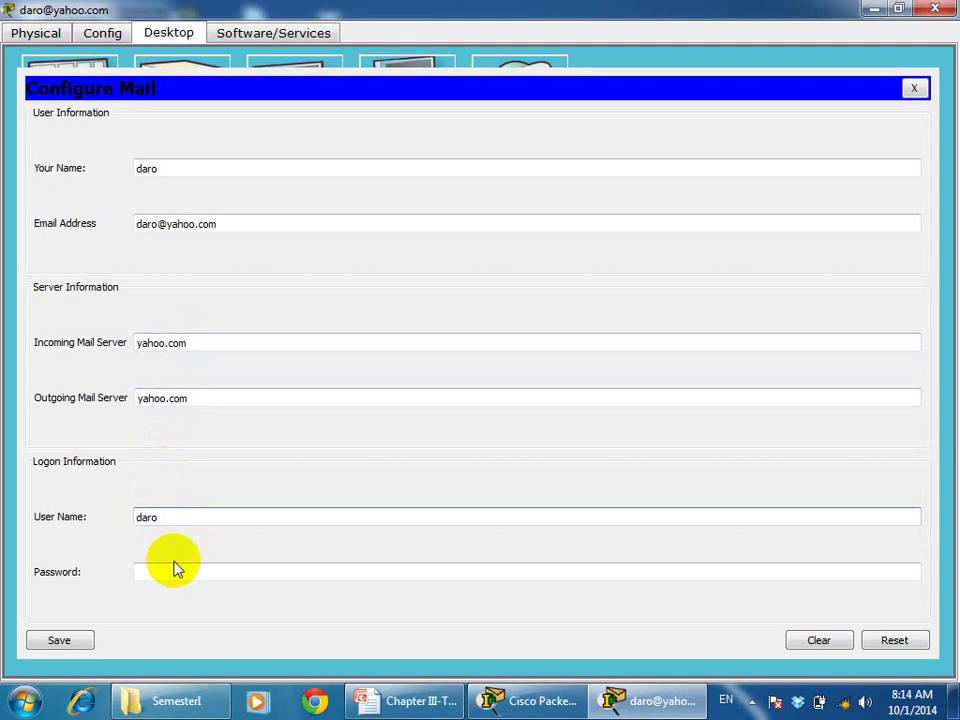
{"action": "left_click", "coordinate": [176, 568]}
{"action": "type", "text": "123"}
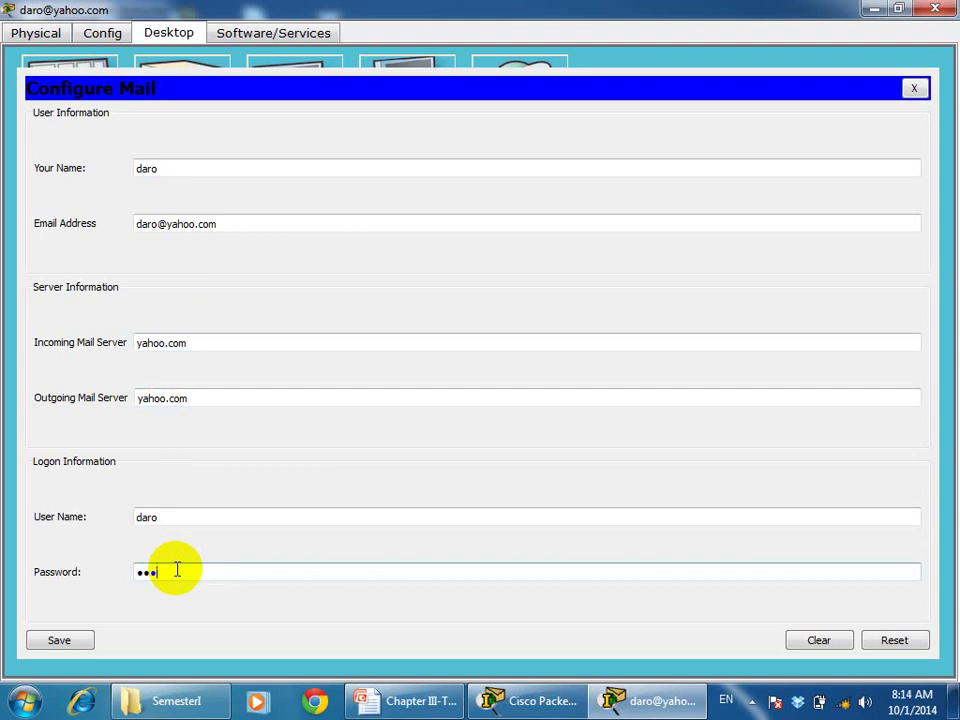
{"action": "left_click", "coordinate": [62, 642]}
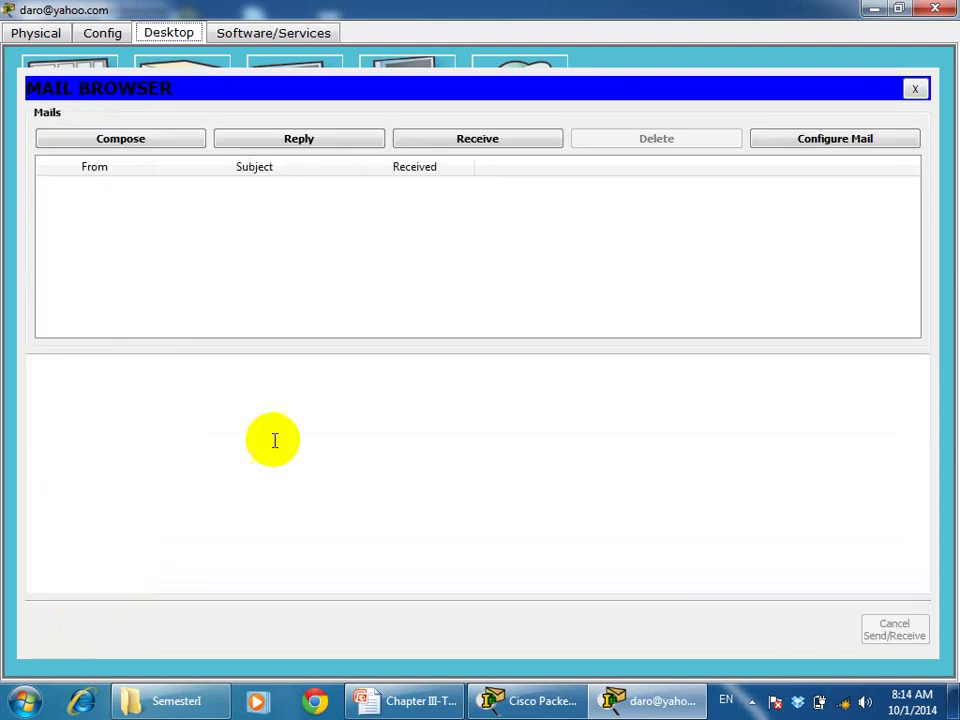
{"action": "left_click", "coordinate": [935, 9]}
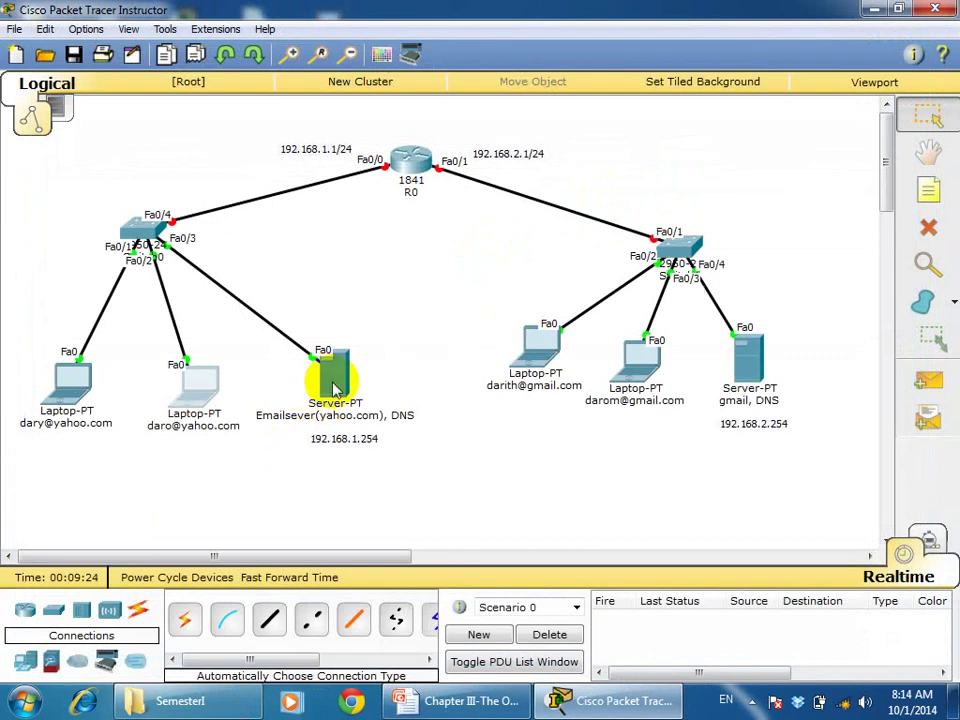
Open the yahoo.com email/DNS server maximized and bring up its desktop IP Configuration
{"action": "mouse_move", "coordinate": [335, 388]}
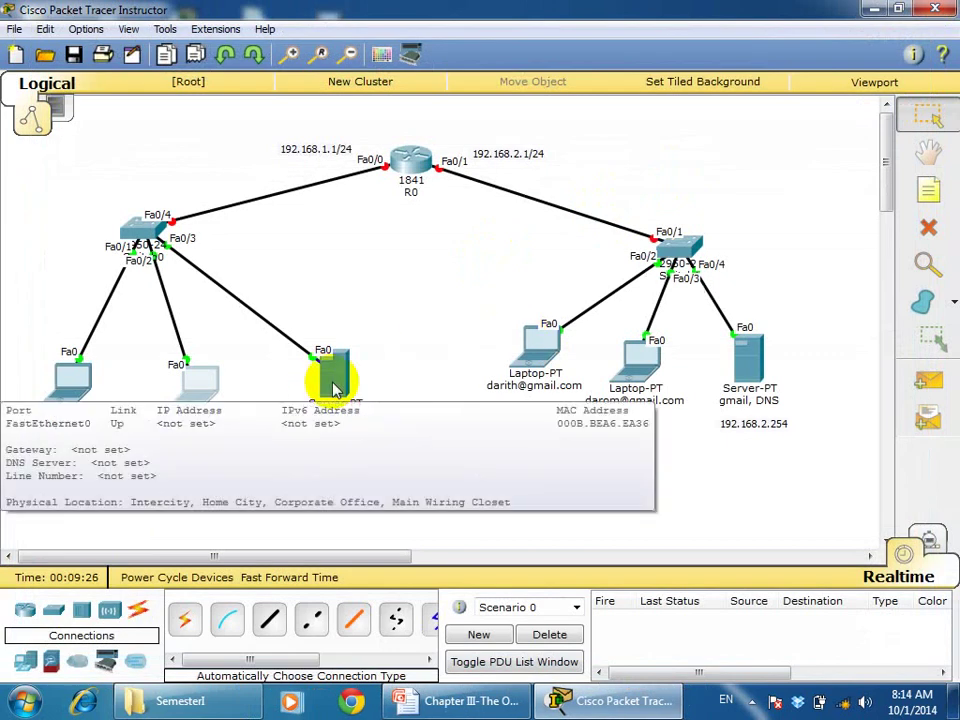
{"action": "left_click", "coordinate": [335, 388]}
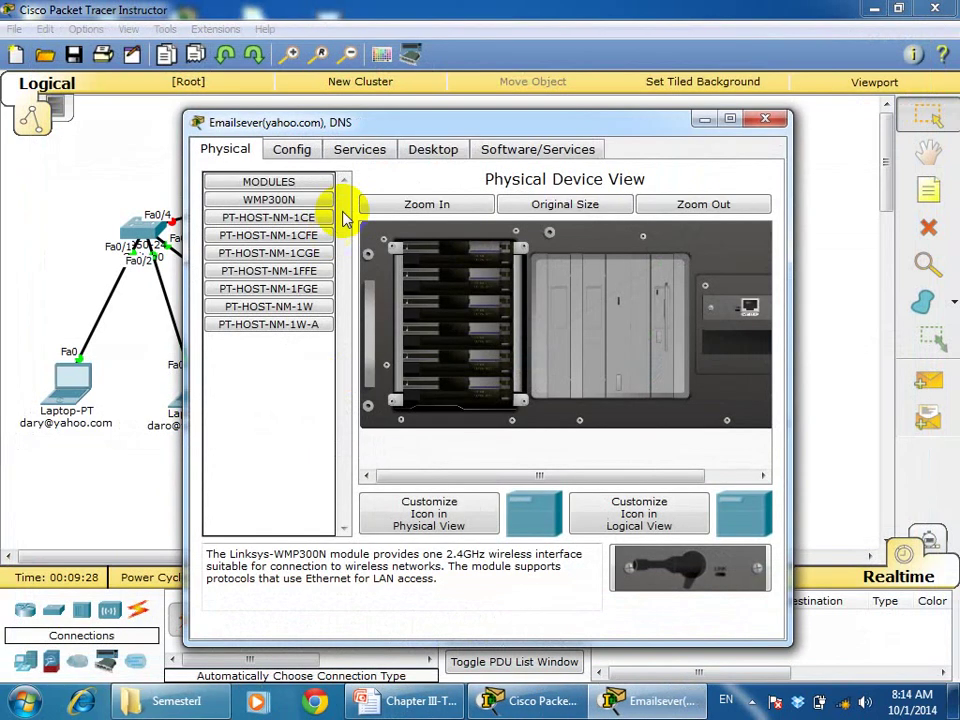
{"action": "left_click", "coordinate": [730, 120]}
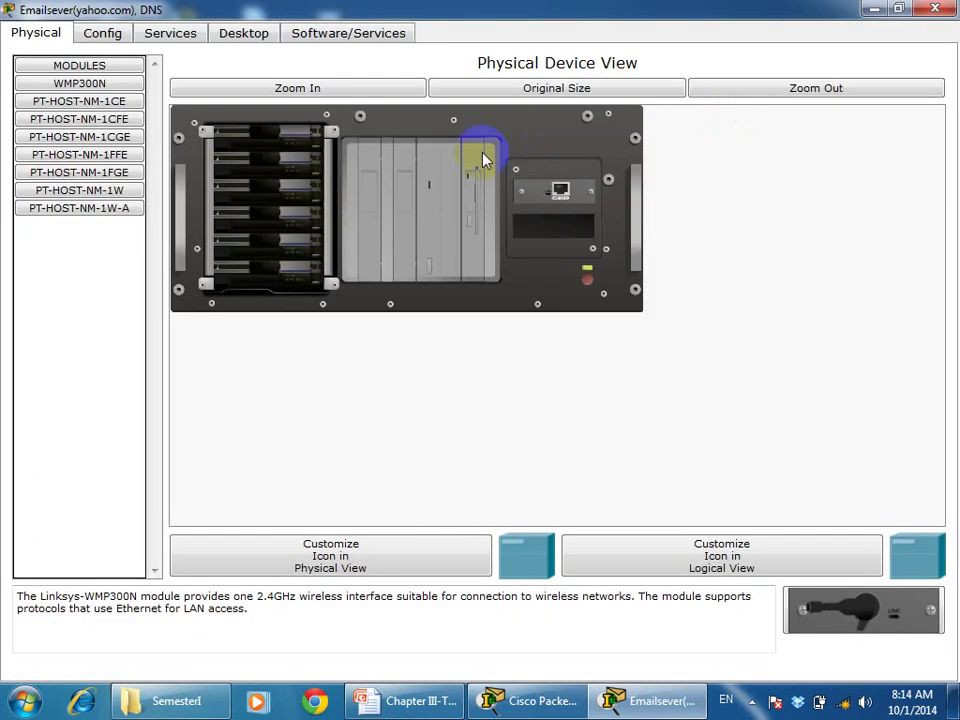
{"action": "left_click", "coordinate": [257, 43]}
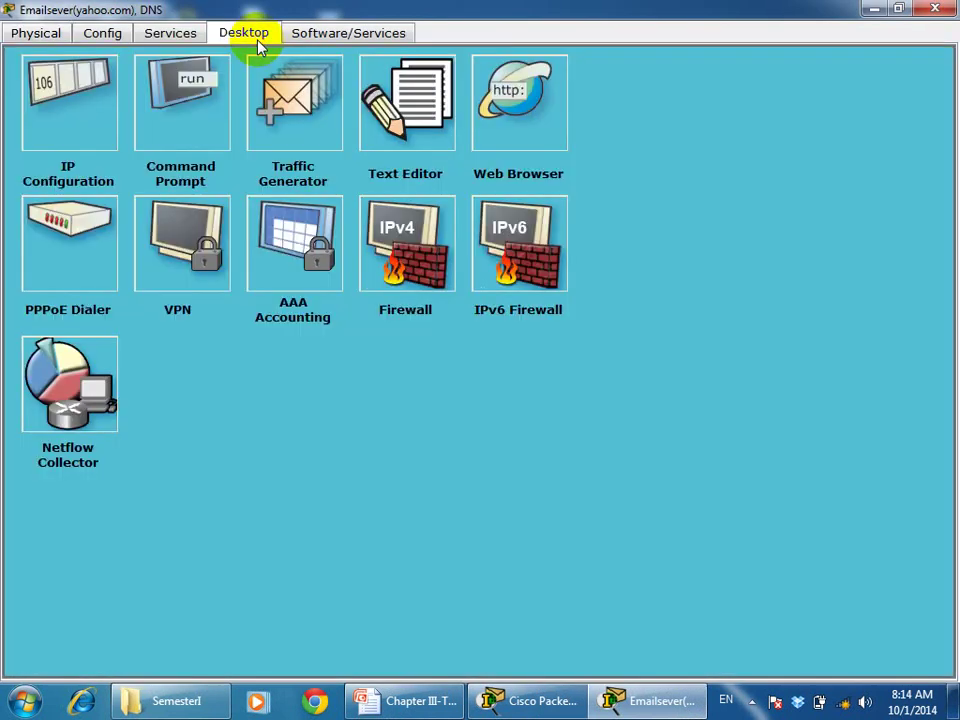
{"action": "left_click", "coordinate": [71, 145]}
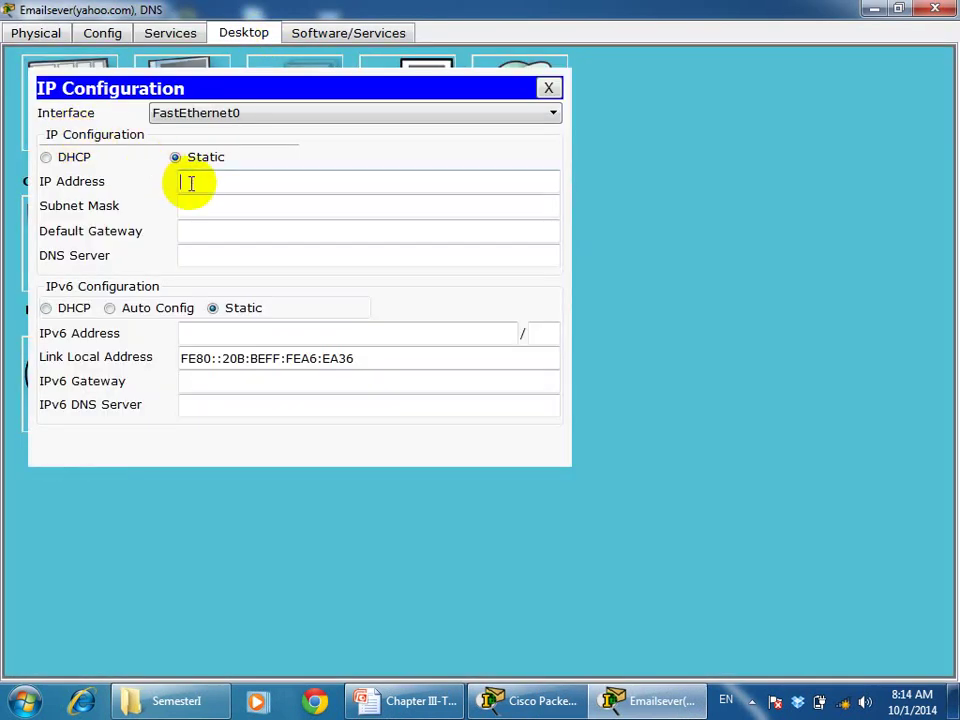
Set the server to 192.168.1.254, mask 255.255.255.0, gateway 192.168.1.1, DNS 192.168.1.254
{"action": "type", "text": "192.168.1.254"}
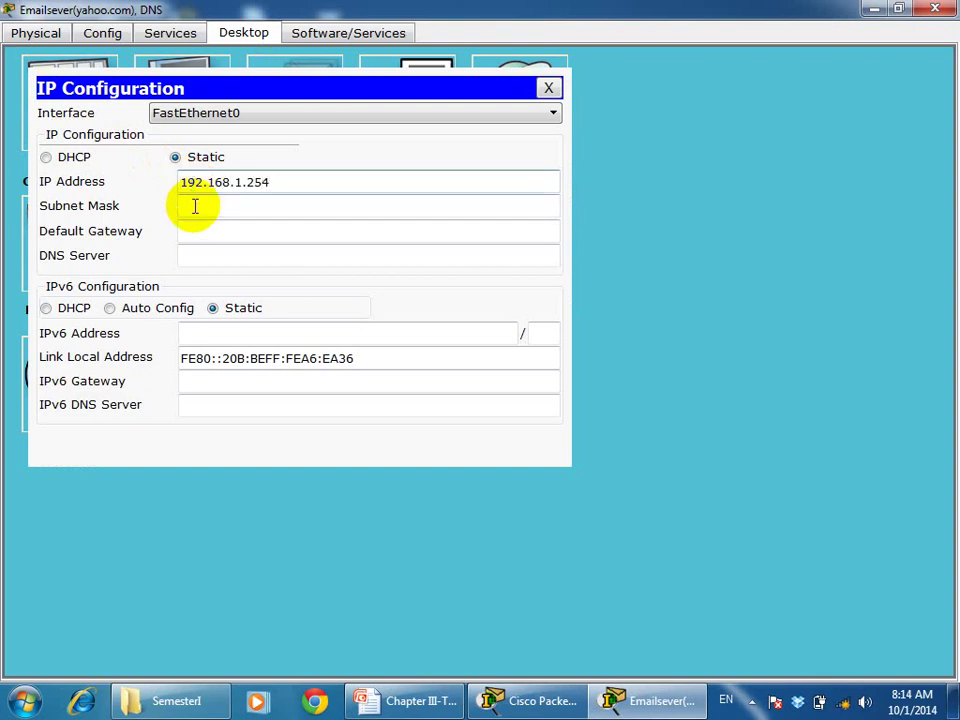
{"action": "left_click", "coordinate": [193, 206]}
{"action": "left_click", "coordinate": [195, 235]}
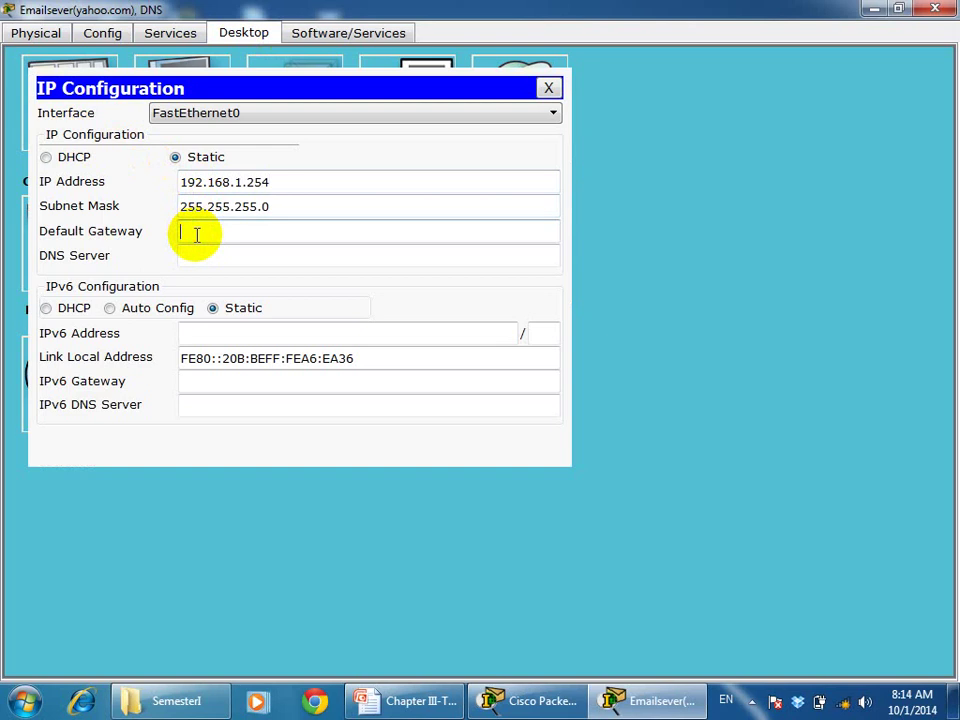
{"action": "type", "text": "192.168.1.1"}
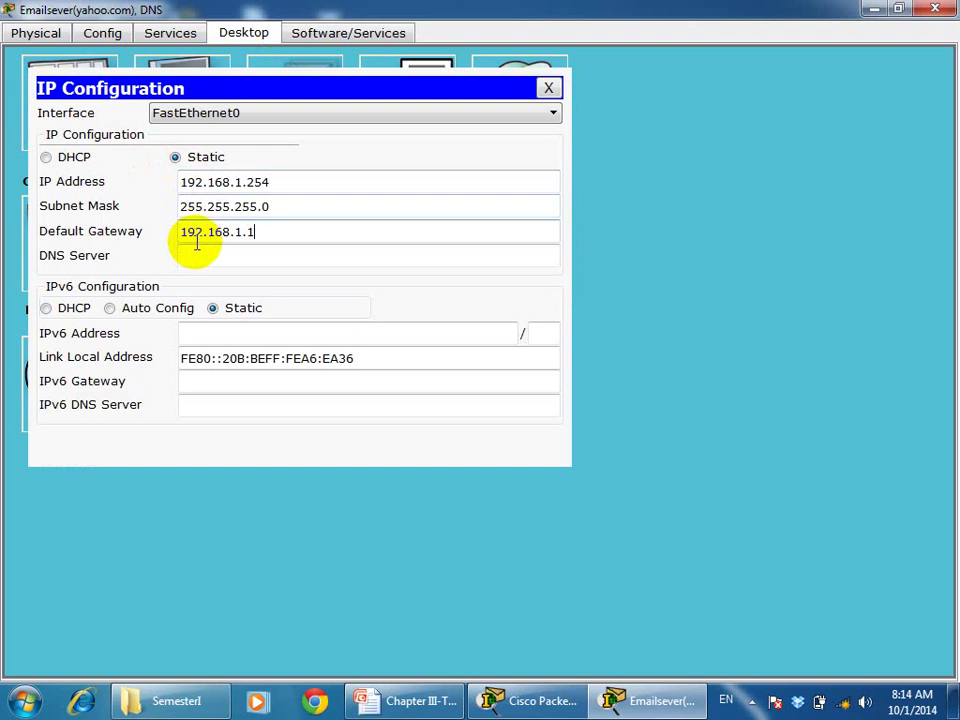
{"action": "left_click", "coordinate": [194, 253]}
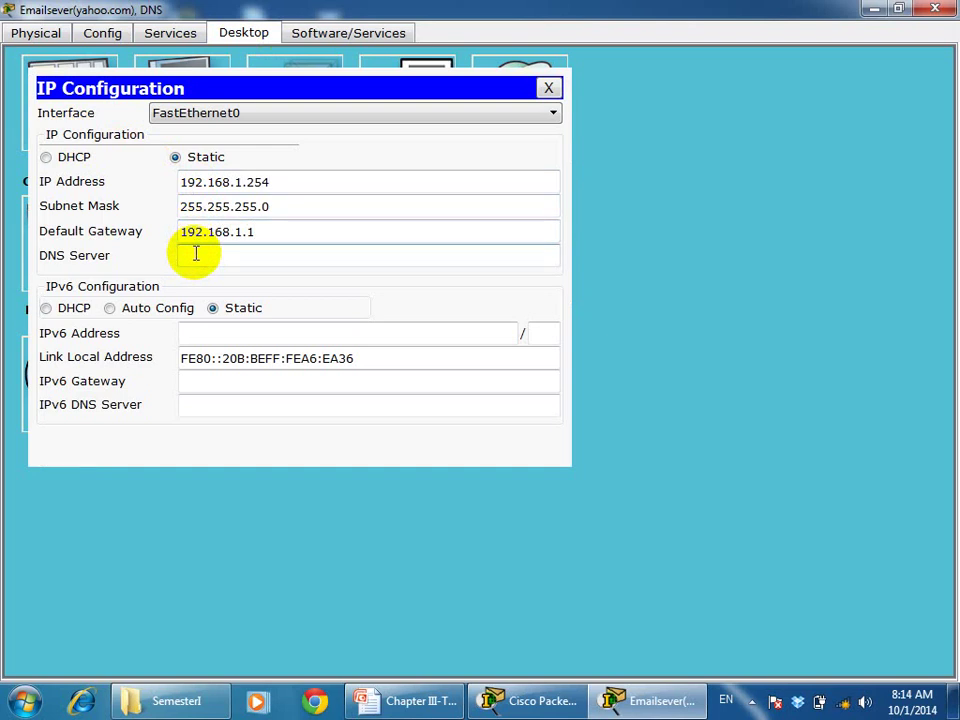
{"action": "type", "text": "192.168.1.254"}
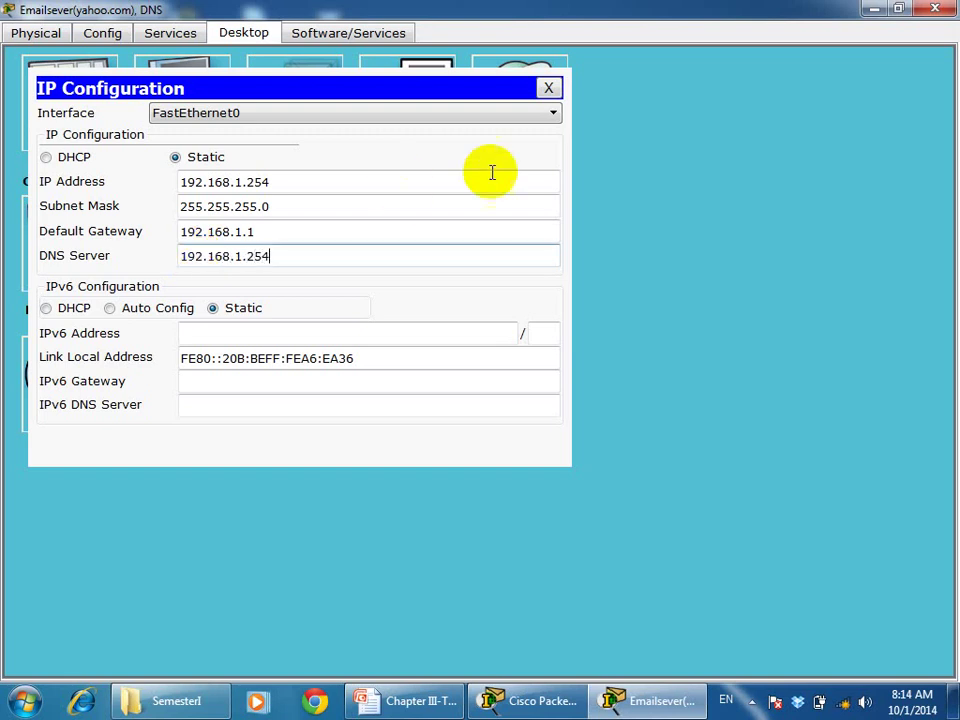
{"action": "left_click", "coordinate": [548, 90]}
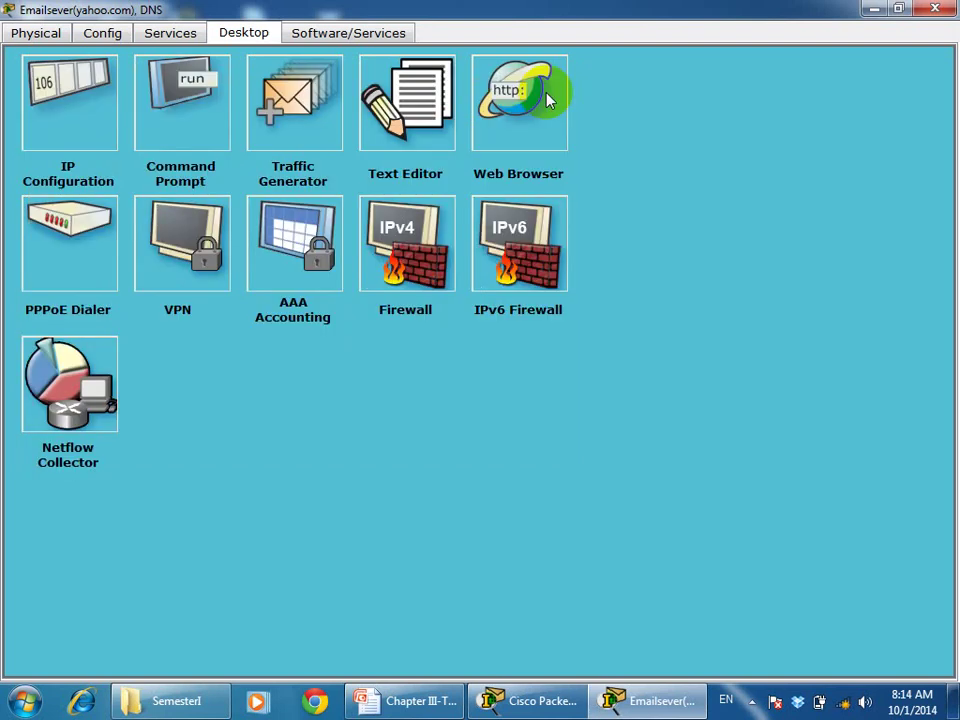
Set the server's EMAIL service domain name to yahoo.com
{"action": "left_click", "coordinate": [171, 34]}
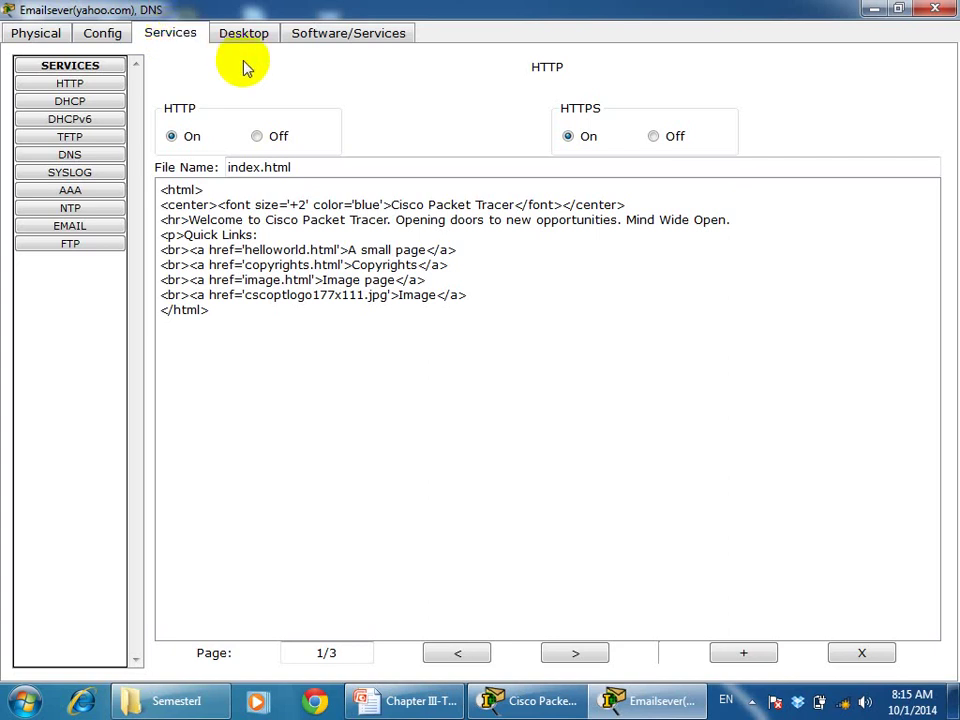
{"action": "left_click", "coordinate": [90, 231]}
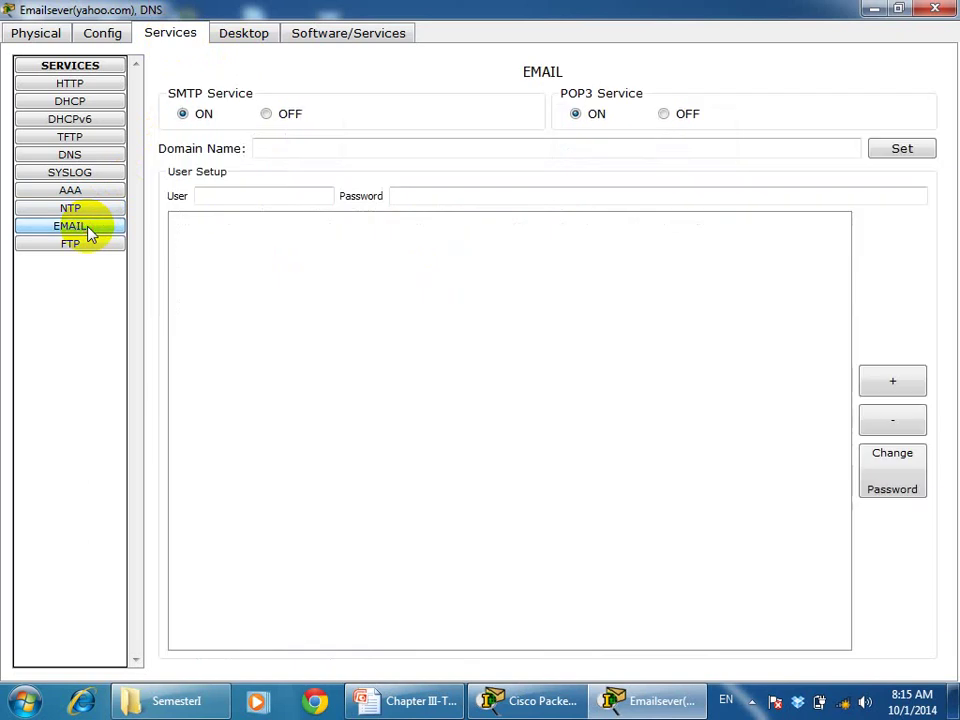
{"action": "left_click", "coordinate": [278, 149]}
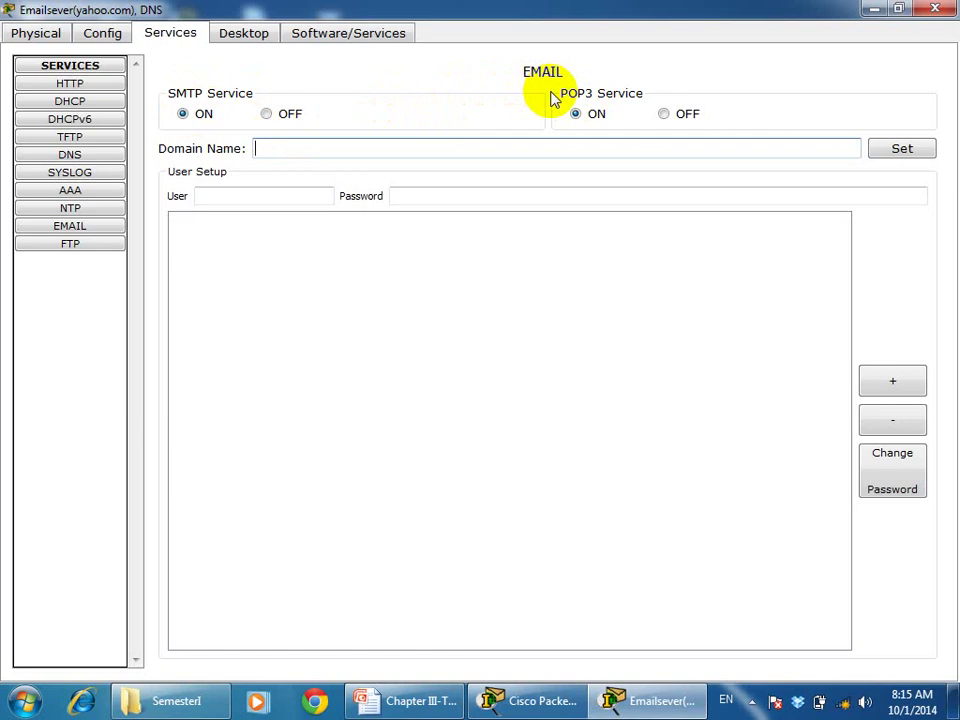
{"action": "type", "text": "yahoo.com"}
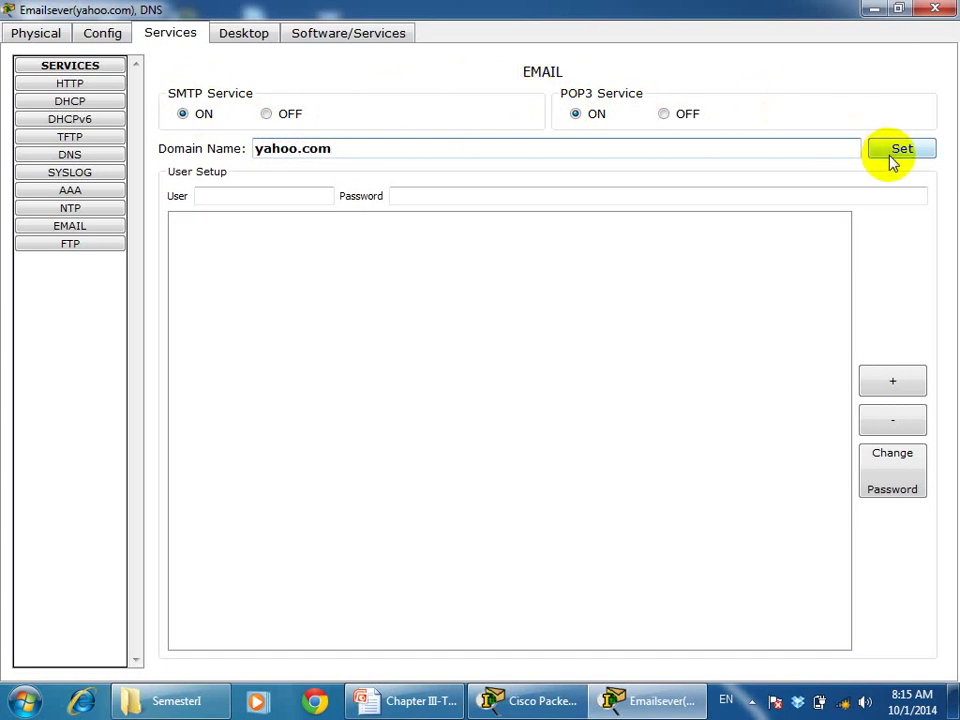
{"action": "left_click", "coordinate": [893, 150]}
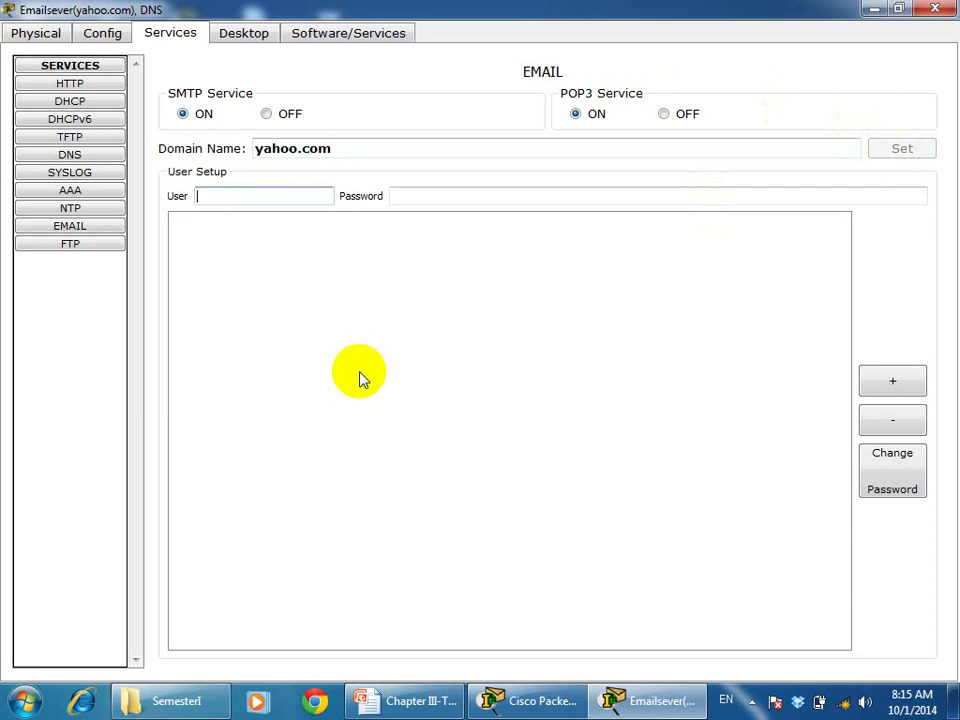
Add mail users dary and daro, each with a password
{"action": "type", "text": "dary"}
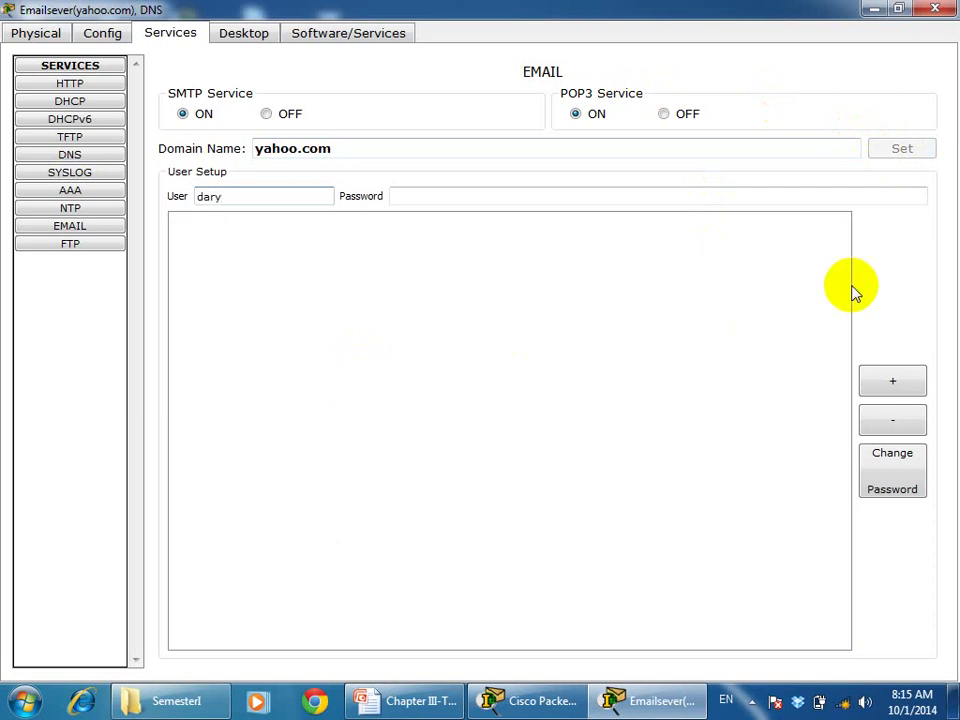
{"action": "left_click", "coordinate": [681, 198]}
{"action": "type", "text": "123"}
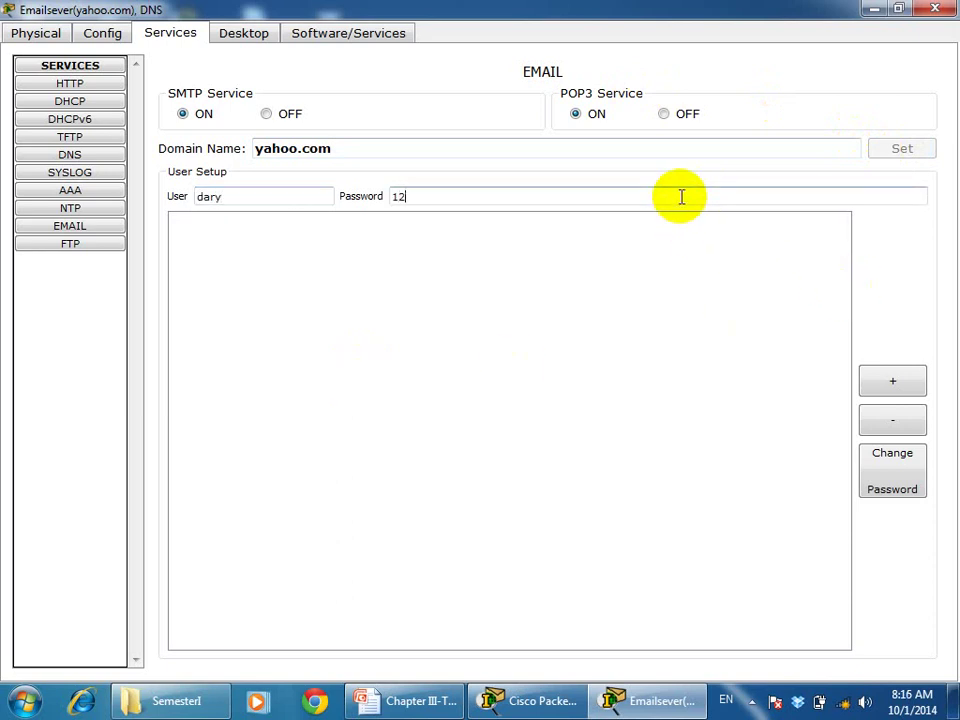
{"action": "left_click", "coordinate": [888, 380]}
{"action": "left_click", "coordinate": [186, 222]}
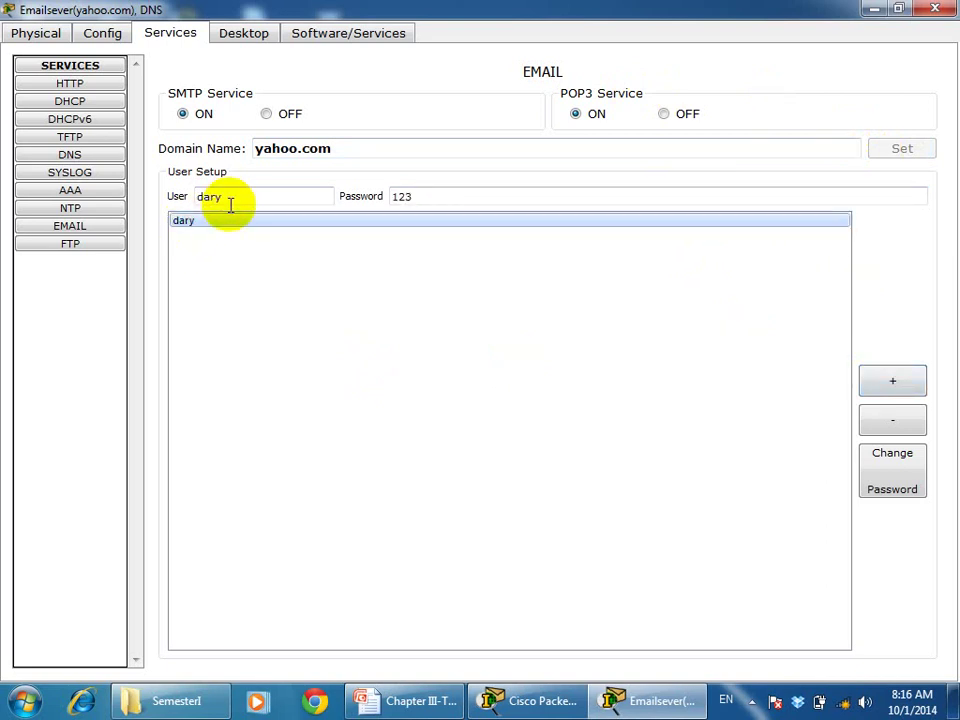
{"action": "left_click", "coordinate": [233, 200]}
{"action": "key", "text": "BackSpace"}
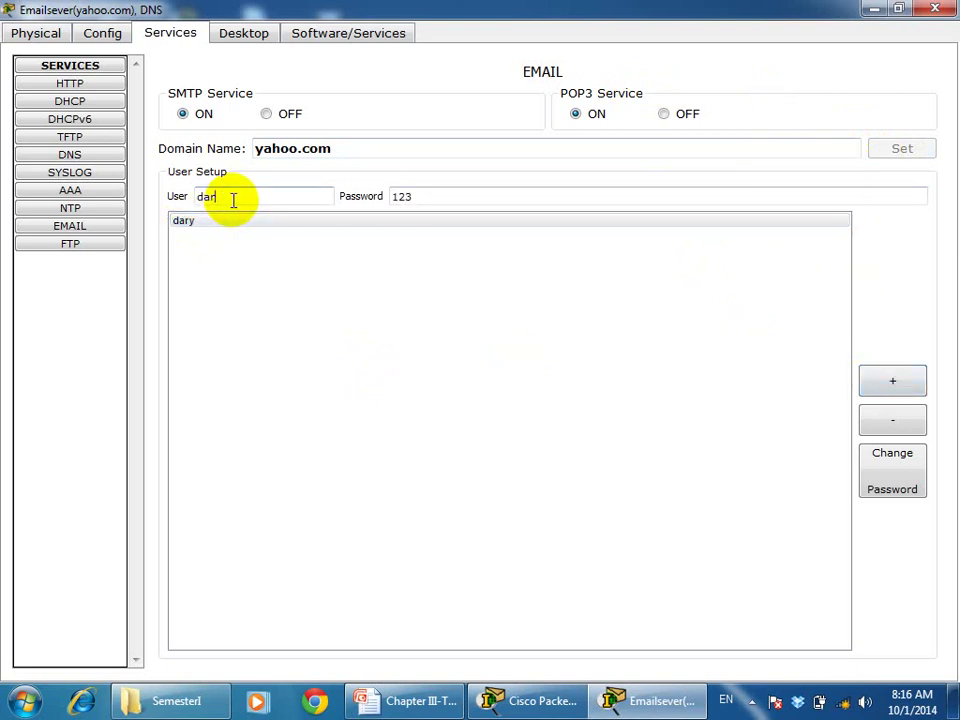
{"action": "type", "text": "o"}
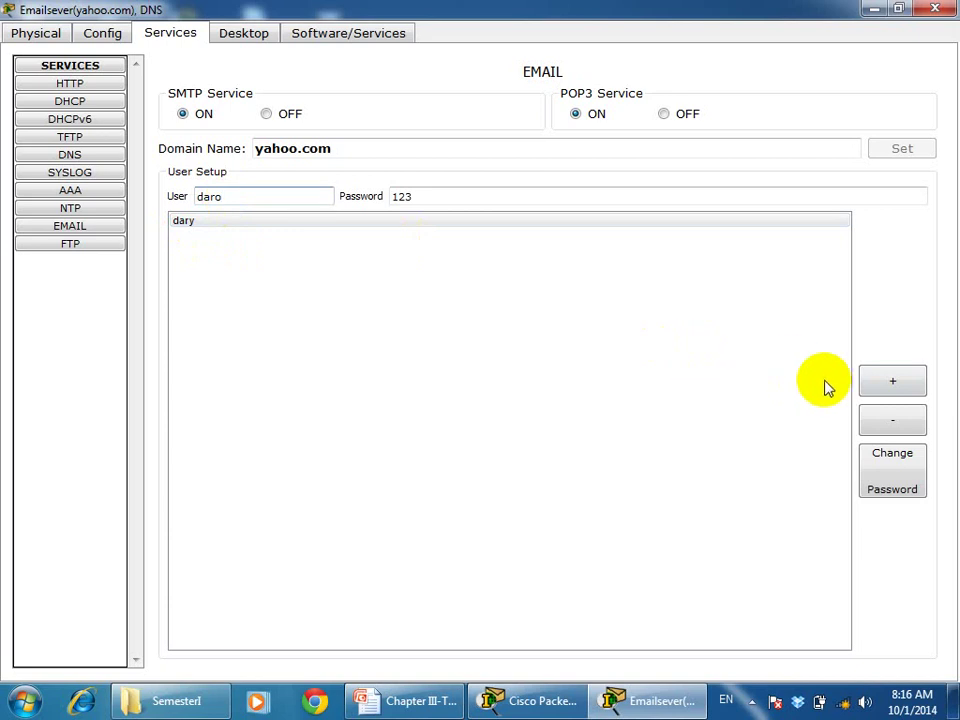
{"action": "left_click", "coordinate": [888, 388]}
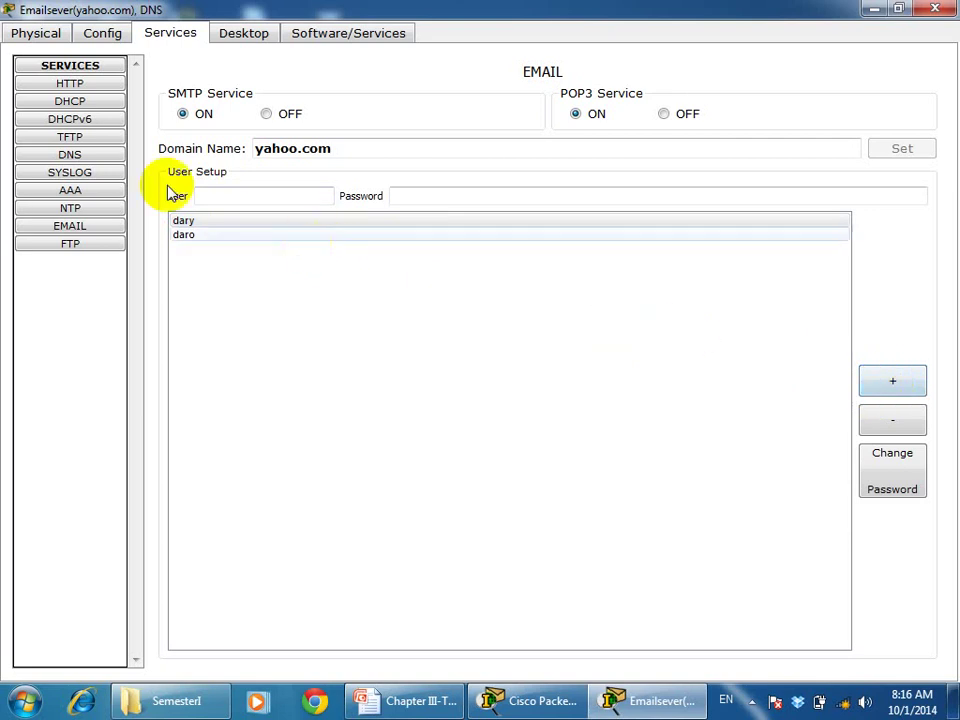
{"action": "left_click", "coordinate": [106, 159]}
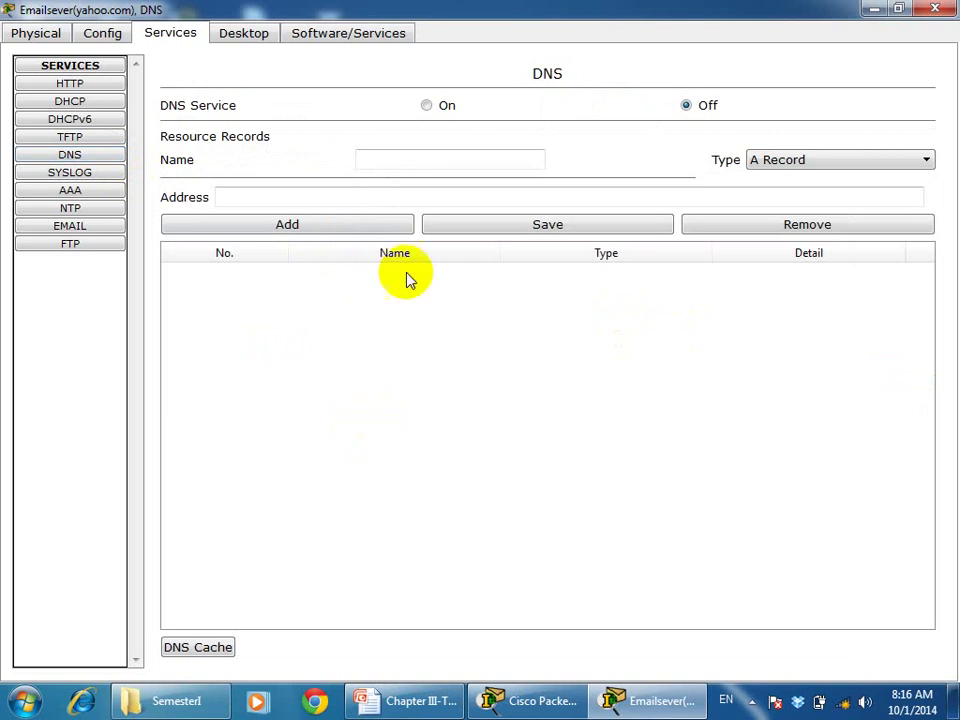
Turn DNS on and add an A record yahoo.com → 192.168.1.254
{"action": "left_click", "coordinate": [426, 106]}
{"action": "left_click", "coordinate": [404, 152]}
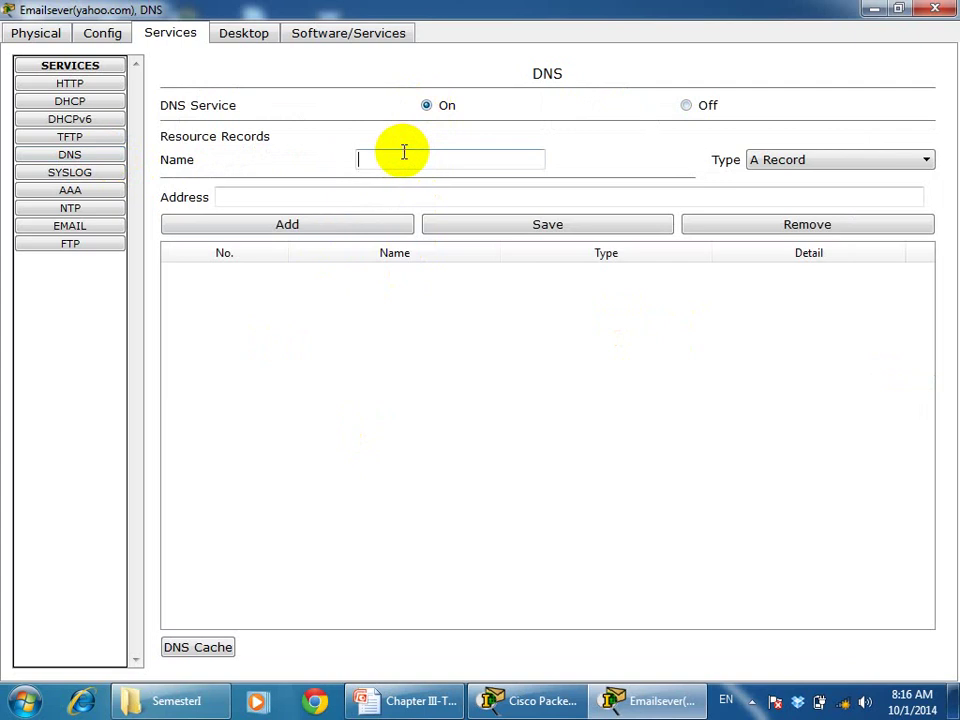
{"action": "type", "text": "yahoo.com"}
{"action": "left_click", "coordinate": [366, 193]}
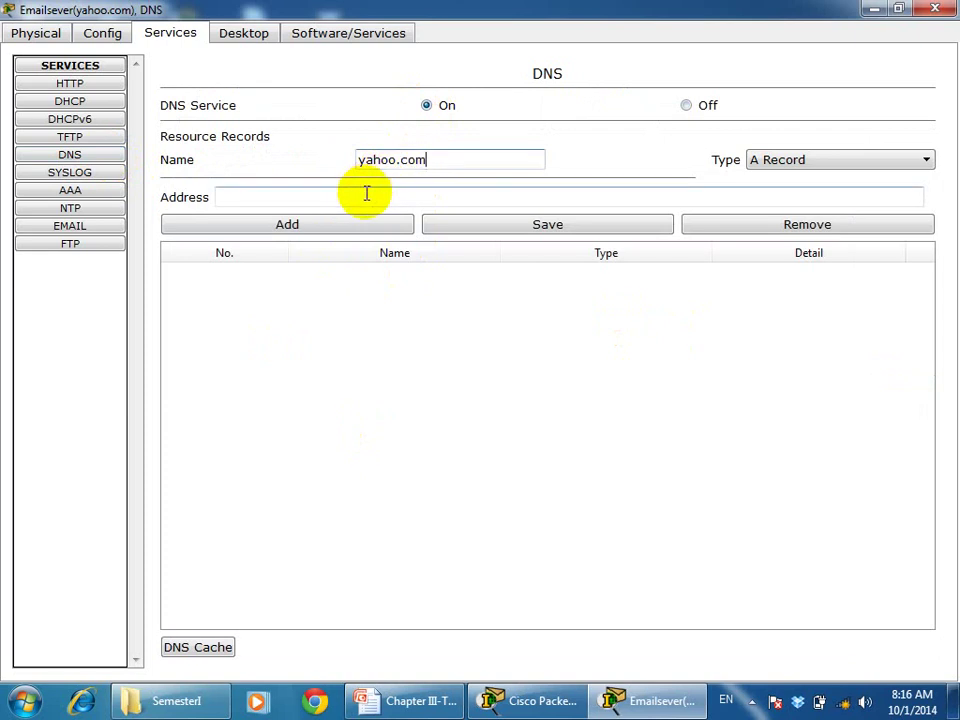
{"action": "type", "text": "192.1"}
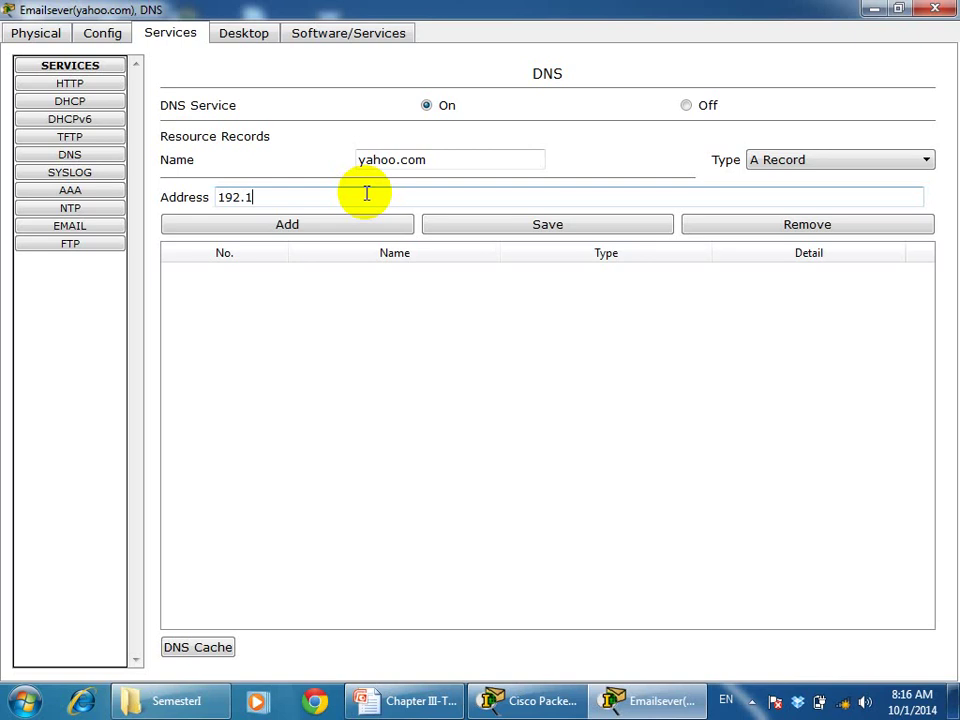
{"action": "type", "text": "68.1.254"}
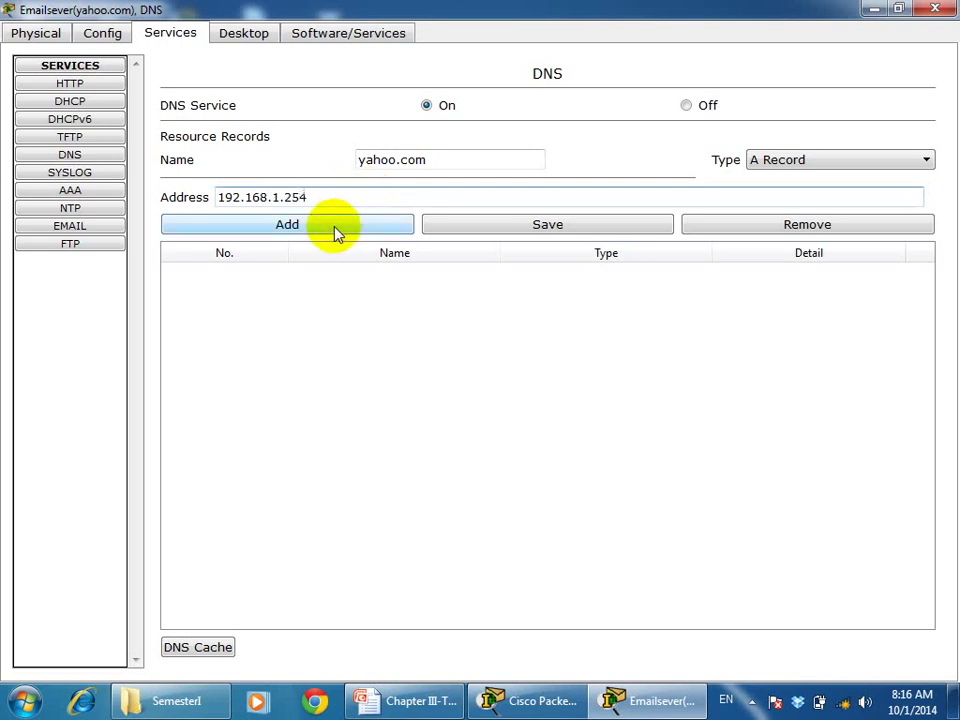
{"action": "left_click", "coordinate": [336, 230]}
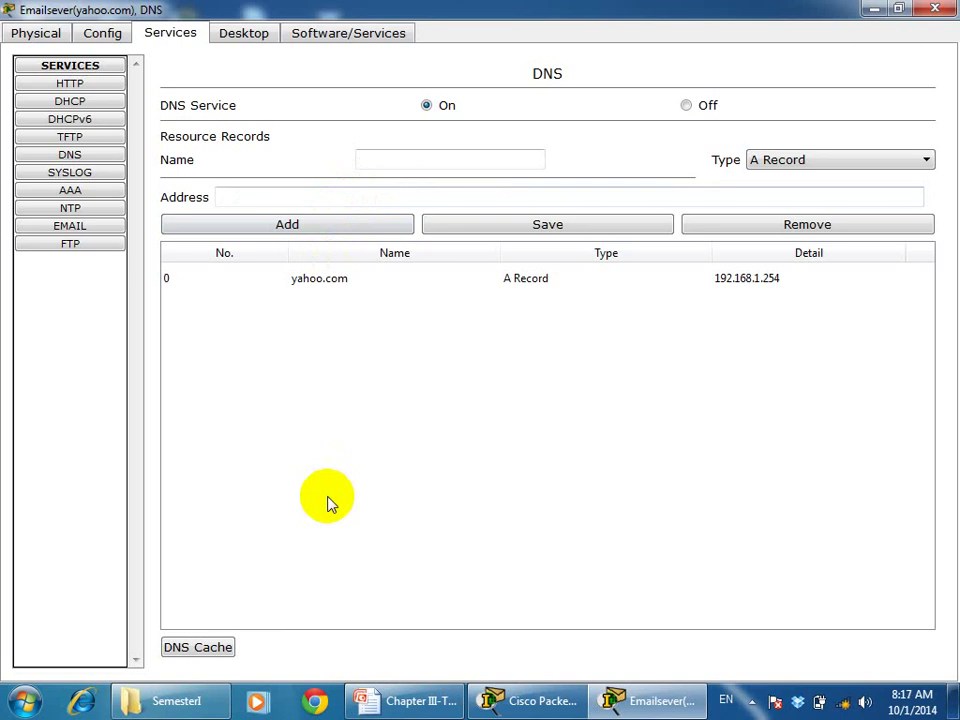
Add an A record gmail.com → 192.168.2.254 and close the server window
{"action": "left_click", "coordinate": [318, 288]}
{"action": "left_click", "coordinate": [390, 159]}
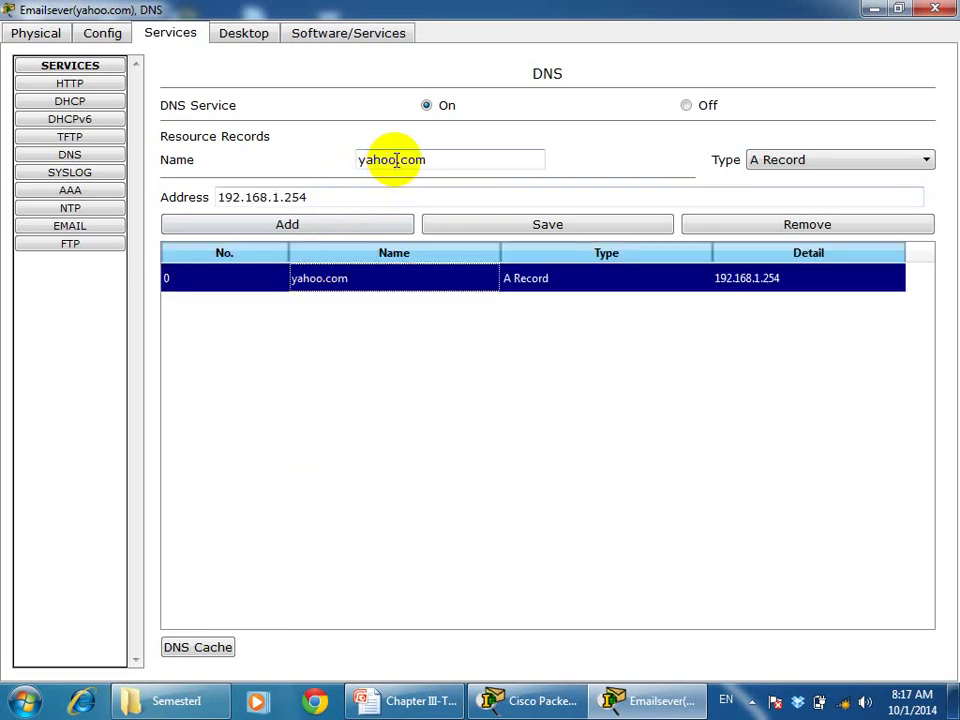
{"action": "key", "text": "BackSpace"}
{"action": "key", "text": "BackSpace"}
{"action": "key", "text": "BackSpace"}
{"action": "key", "text": "BackSpace"}
{"action": "key", "text": "BackSpace"}
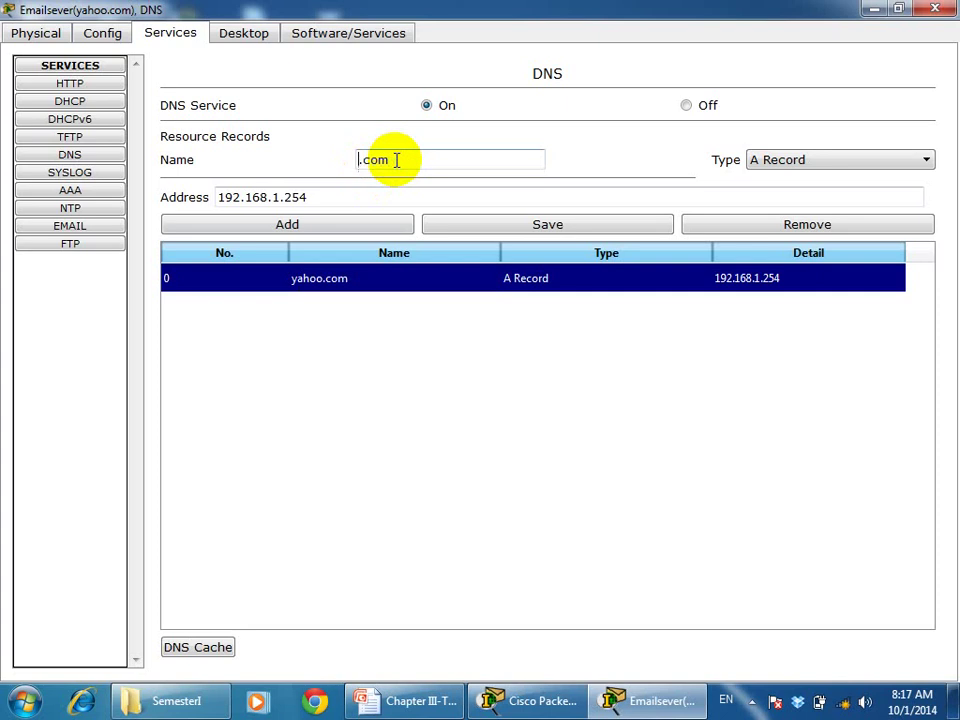
{"action": "type", "text": "gmail"}
{"action": "left_click", "coordinate": [281, 197]}
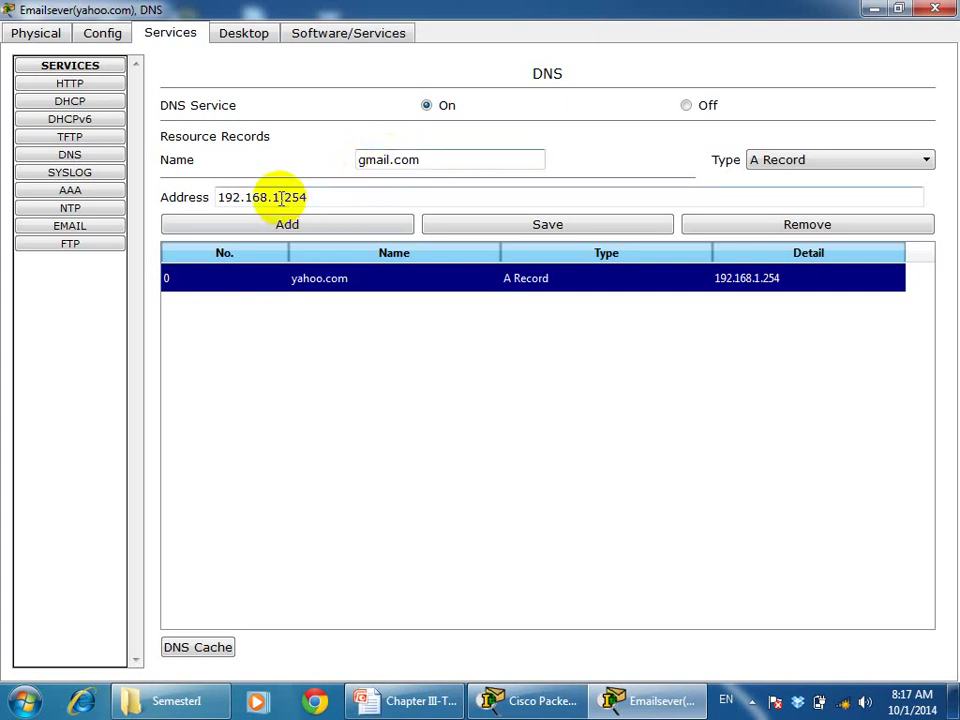
{"action": "key", "text": "BackSpace"}
{"action": "type", "text": "2"}
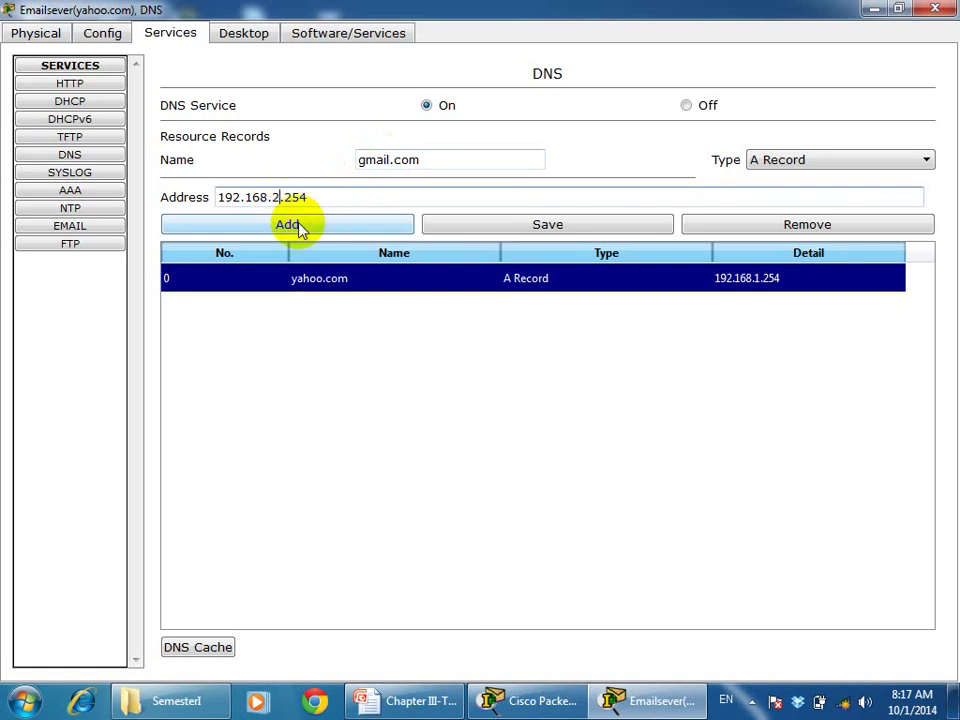
{"action": "left_click", "coordinate": [287, 224]}
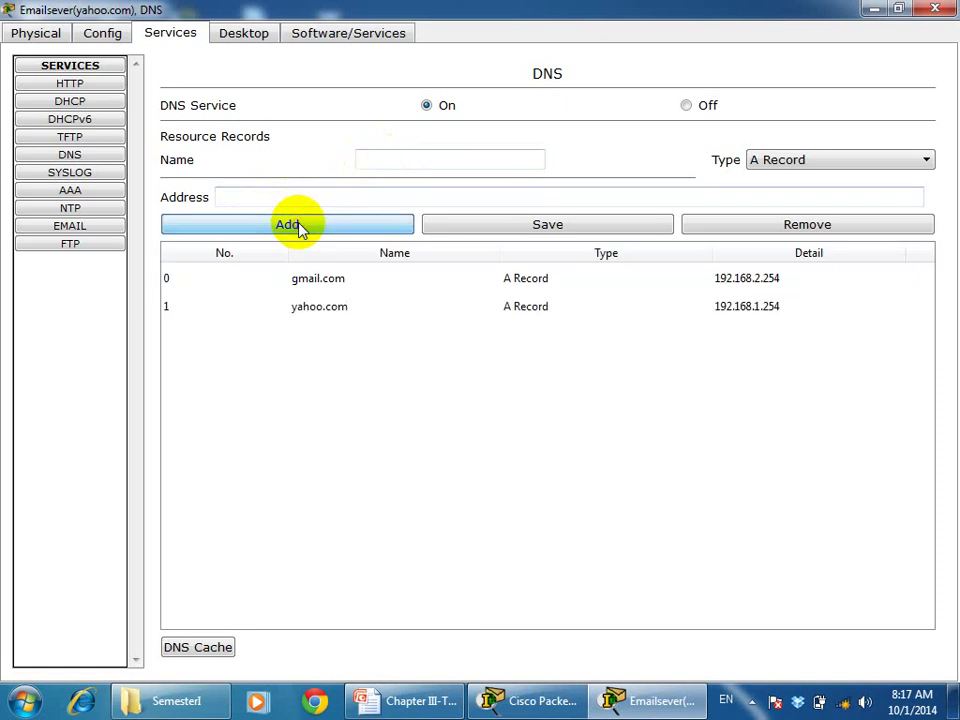
{"action": "left_click", "coordinate": [934, 11]}
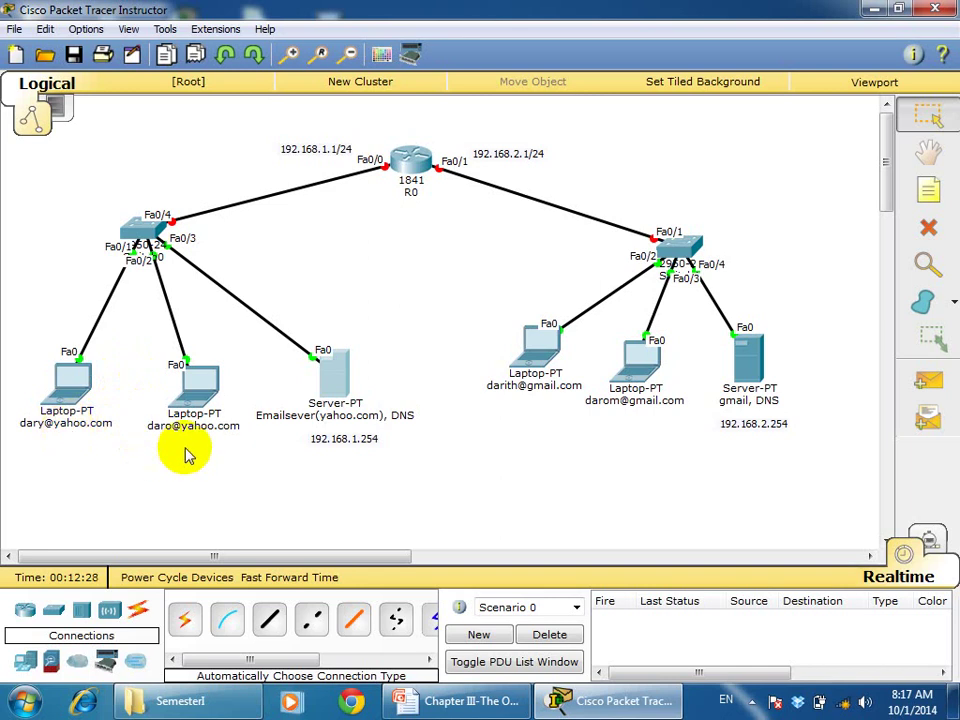
Open the leftmost yahoo.com laptop maximized and launch its Email client
{"action": "left_click", "coordinate": [78, 398]}
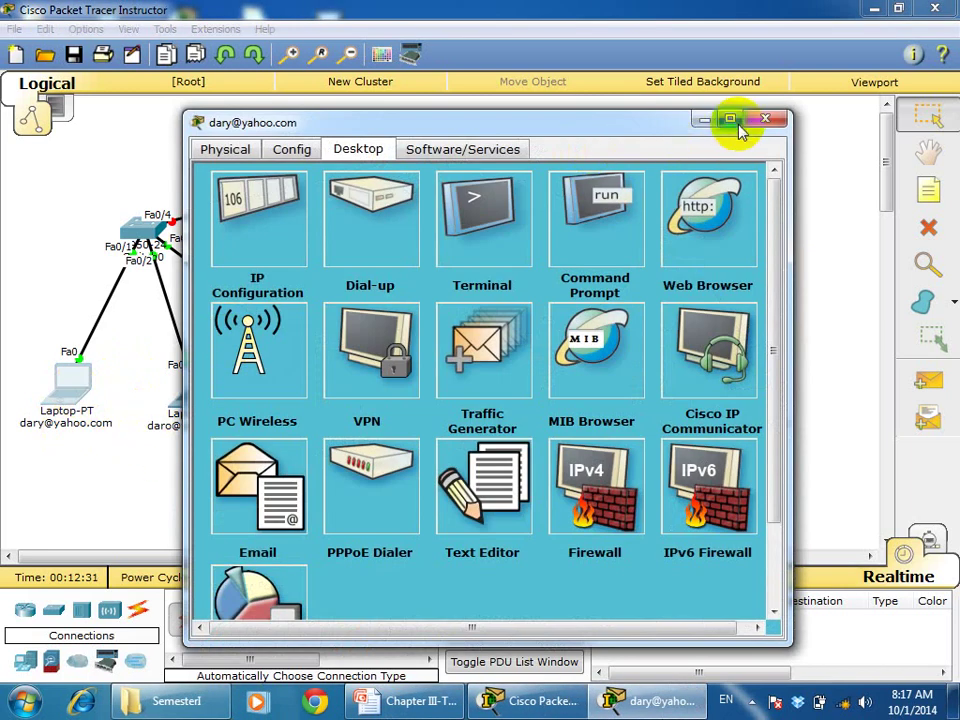
{"action": "left_click", "coordinate": [731, 121]}
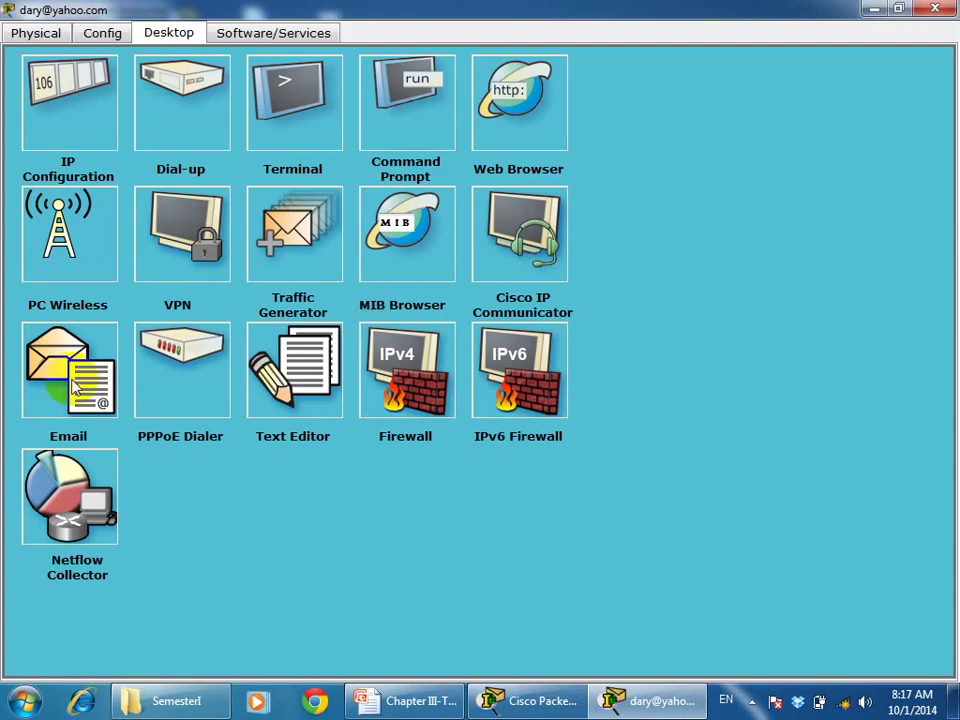
{"action": "left_click", "coordinate": [75, 389]}
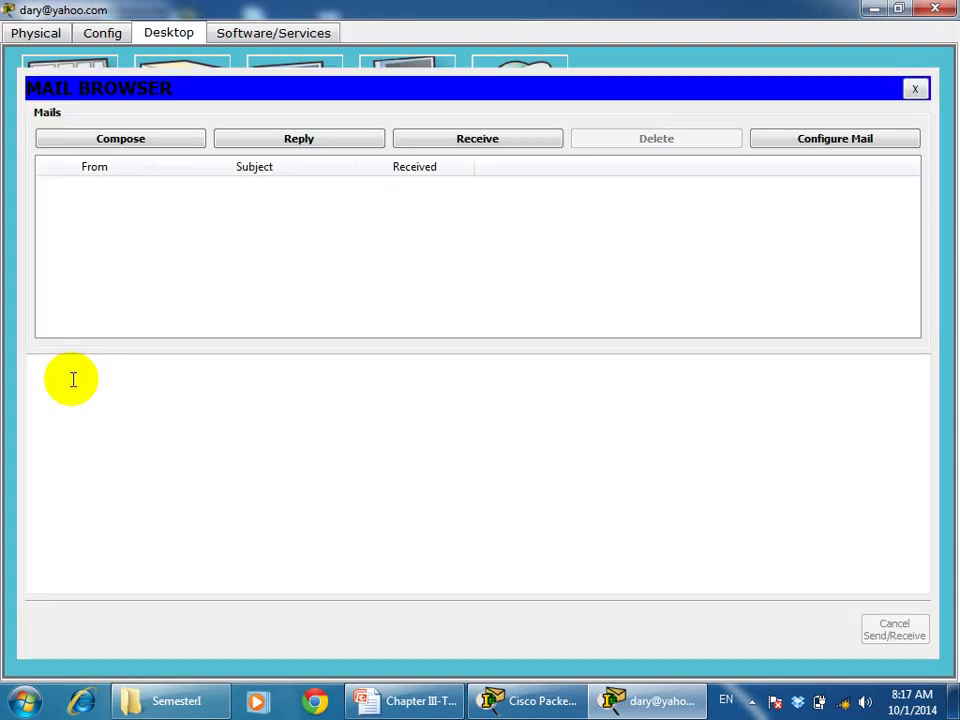
Compose a new mail to daro's yahoo.com address with subject 'Testing'
{"action": "left_click", "coordinate": [121, 140]}
{"action": "left_click", "coordinate": [199, 118]}
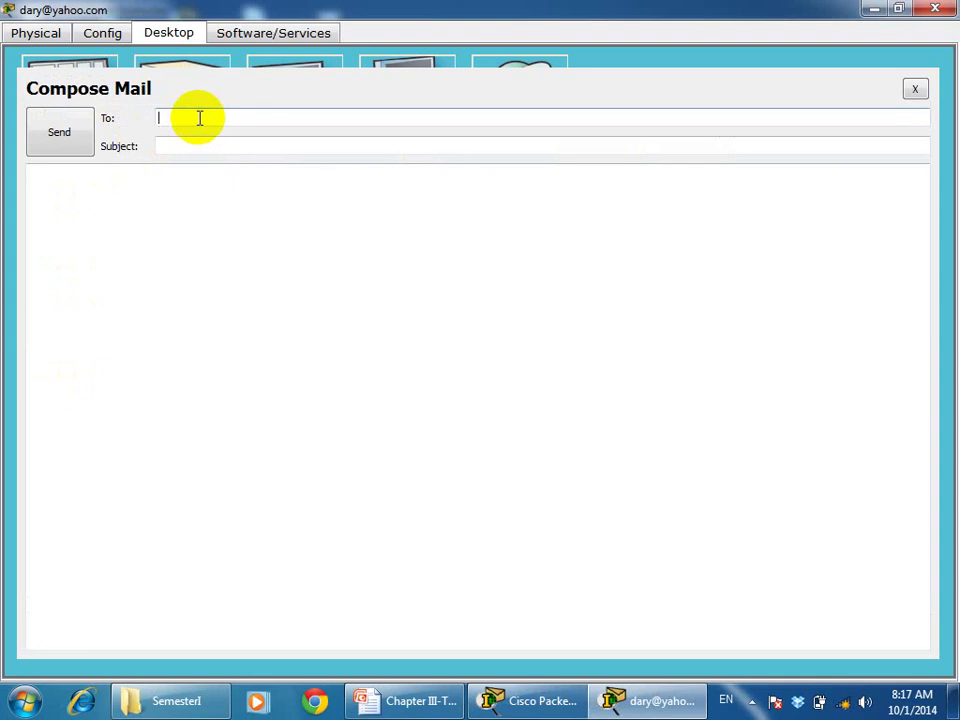
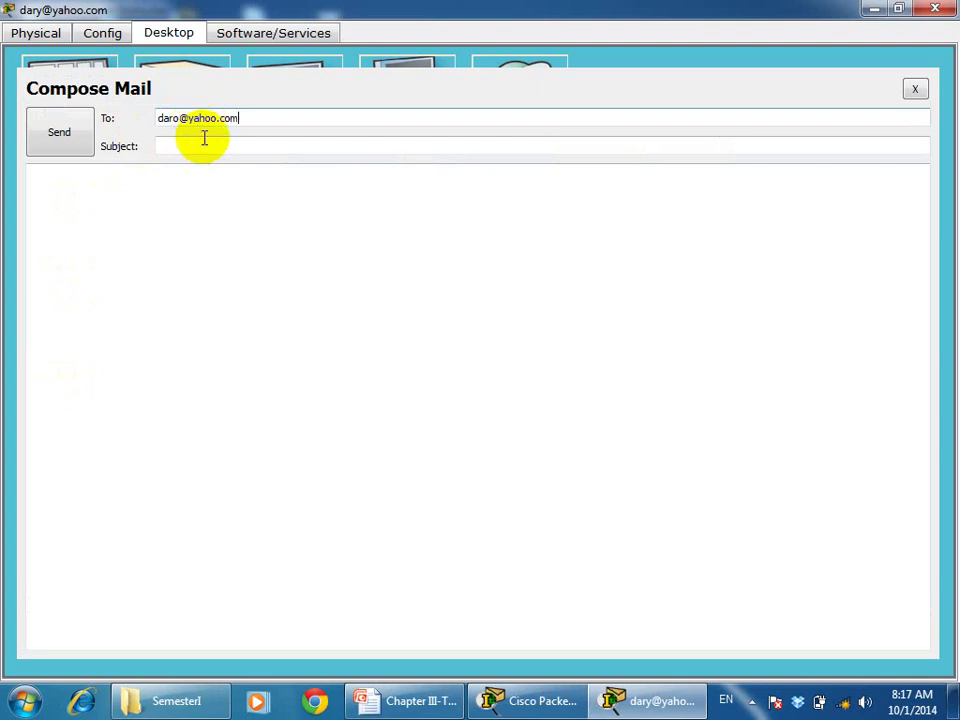
{"action": "left_click", "coordinate": [204, 144]}
{"action": "type", "text": "Testing"}
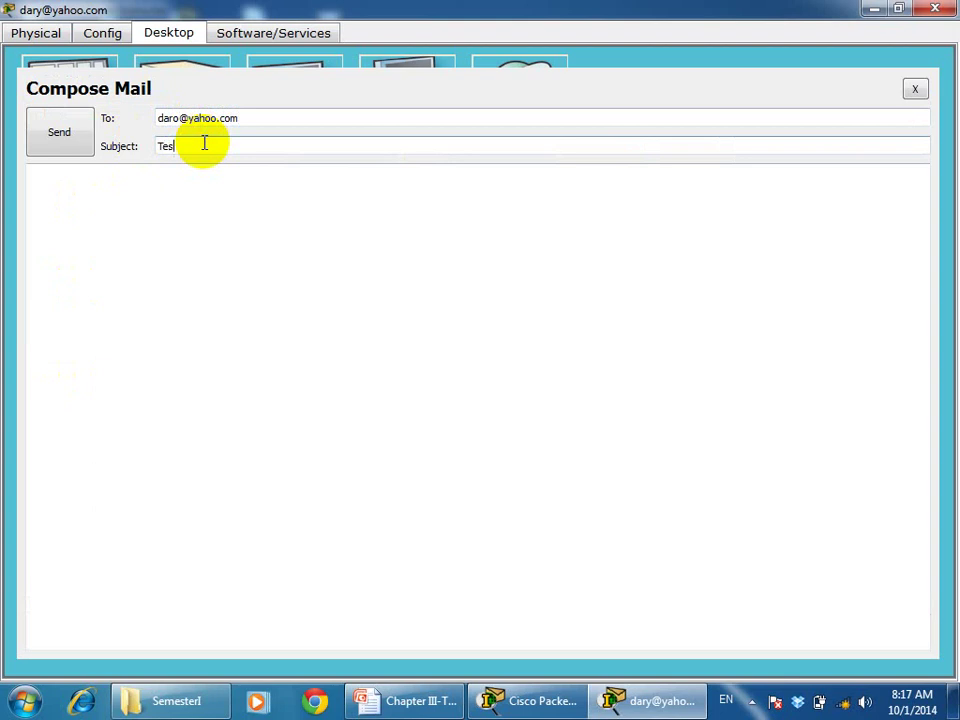
Write a short greeting and test-request body with a 'Thanks' sign-off, then send it
{"action": "left_click", "coordinate": [133, 199]}
{"action": "type", "text": "H"}
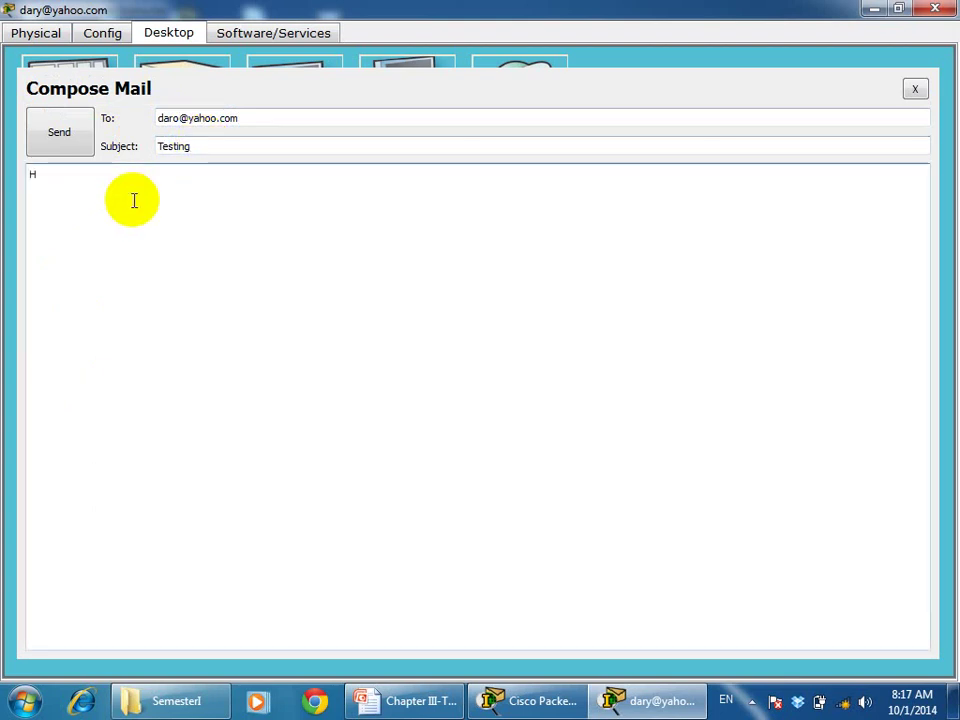
{"action": "type", "text": "ello"}
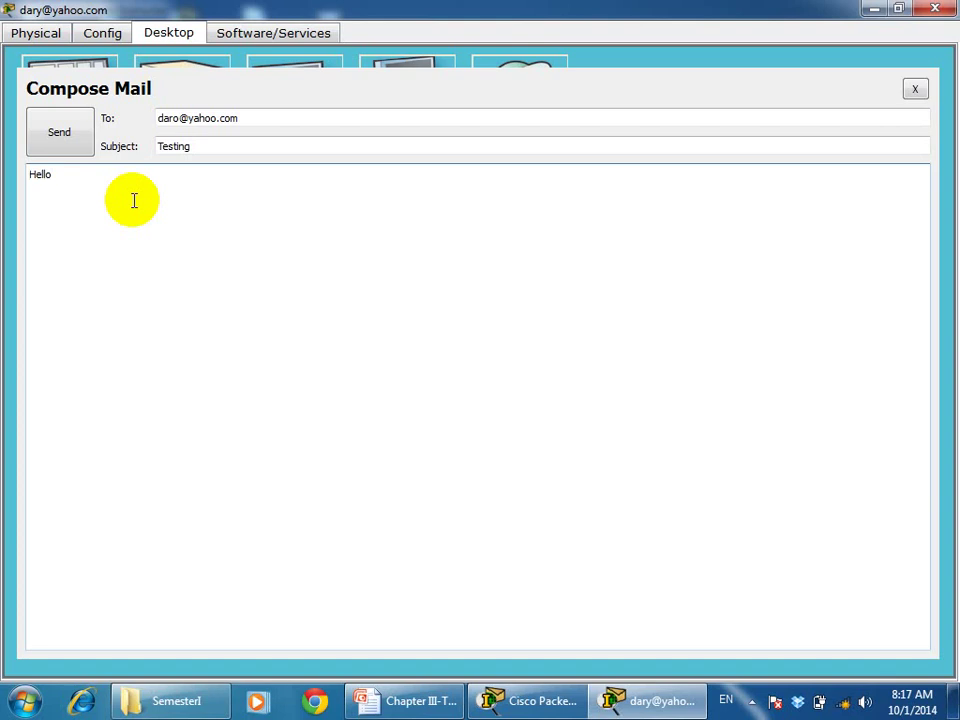
{"action": "type", "text": " Daro,"}
{"action": "key", "text": "Return"}
{"action": "type", "text": "How are you?"}
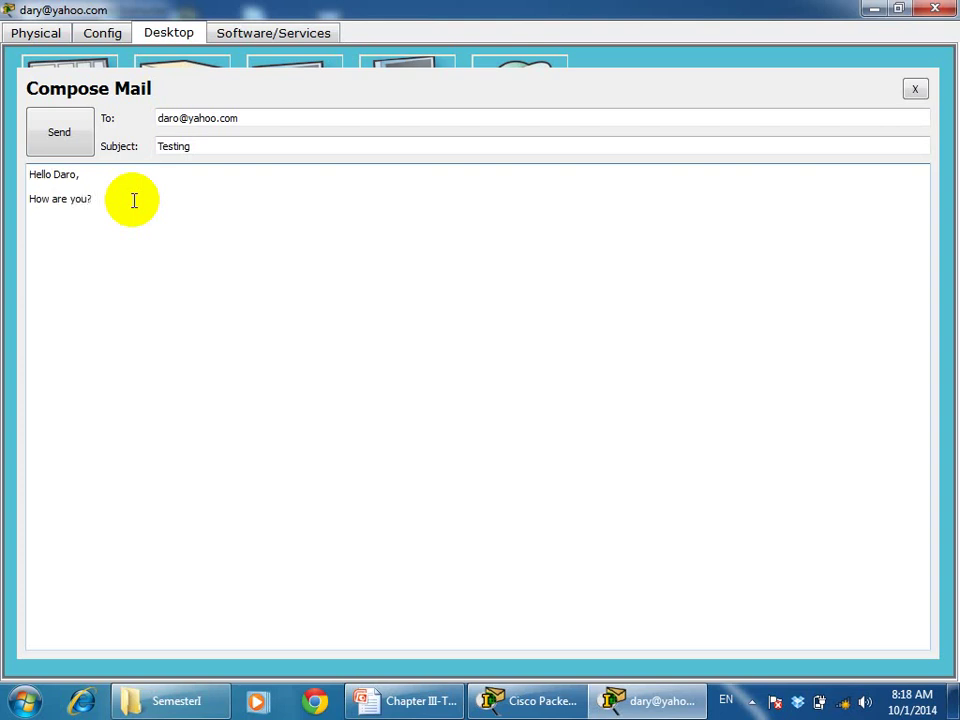
{"action": "type", "text": " I just want to test sending mail"}
{"action": "type", "text": "nly"}
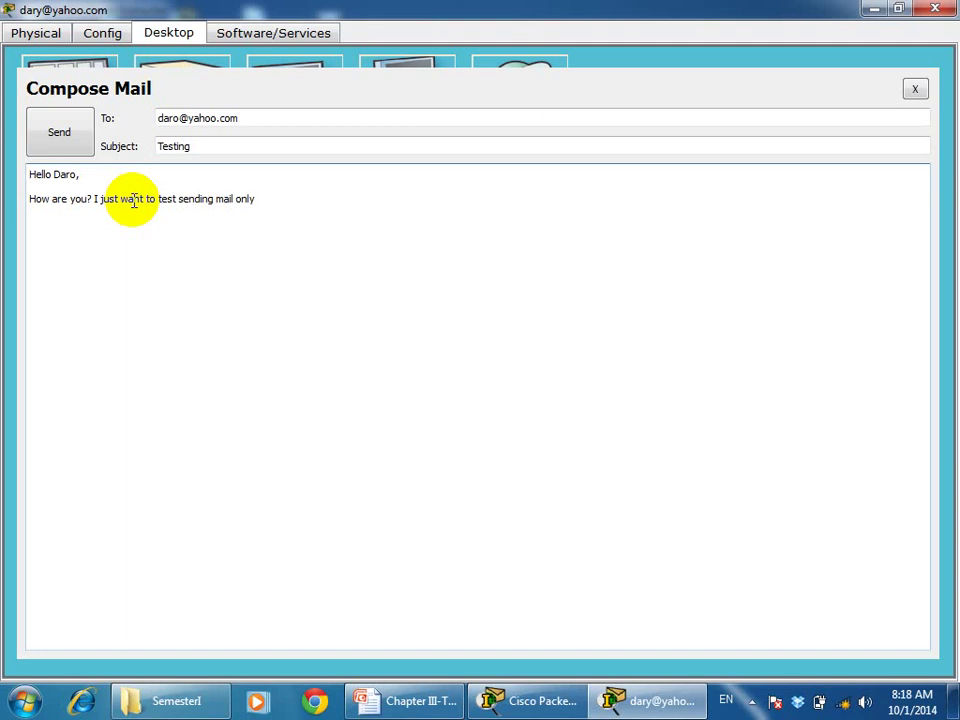
{"action": "type", "text": ", if you get my em"}
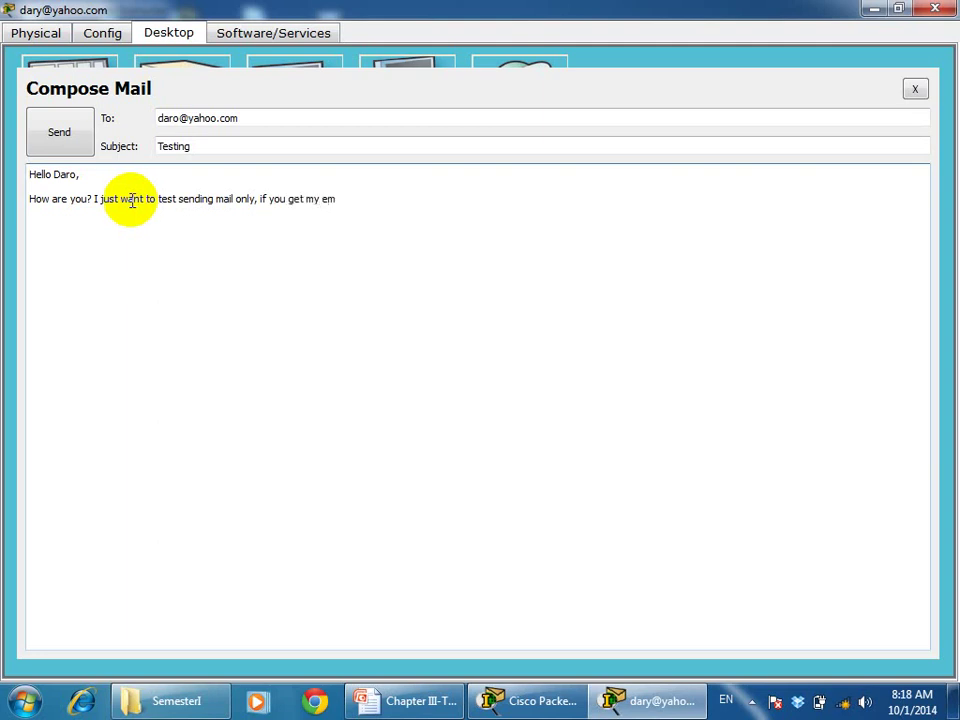
{"action": "type", "text": "ail pls reply me."}
{"action": "key", "text": "Return"}
{"action": "key", "text": "Return"}
{"action": "type", "text": "Thanks"}
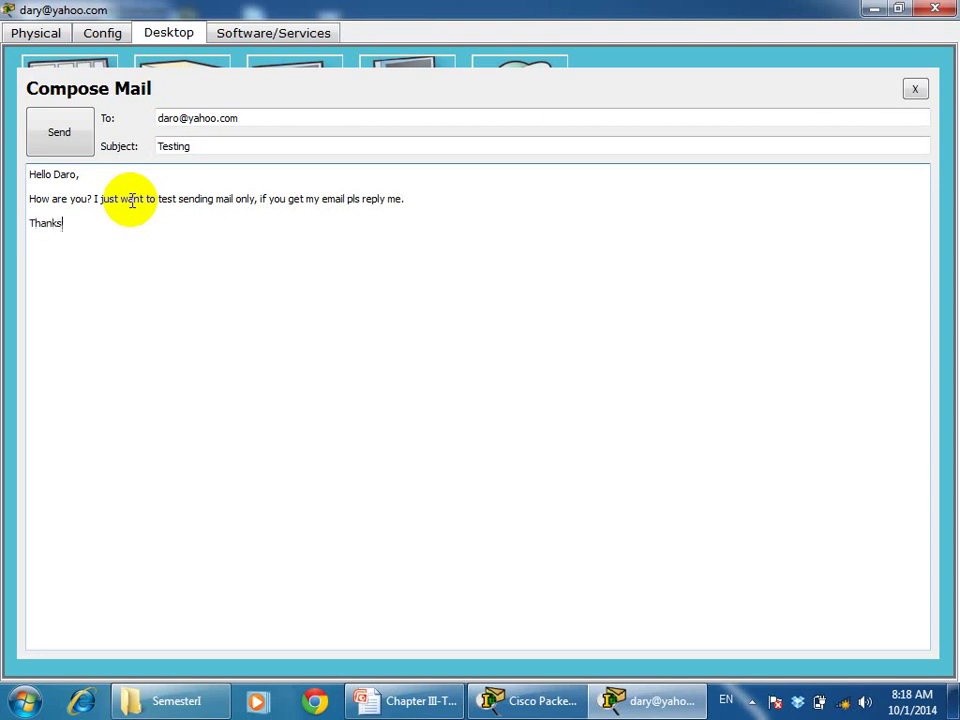
{"action": "type", "text": ", "}
{"action": "type", "text": "Dar"}
{"action": "type", "text": "y"}
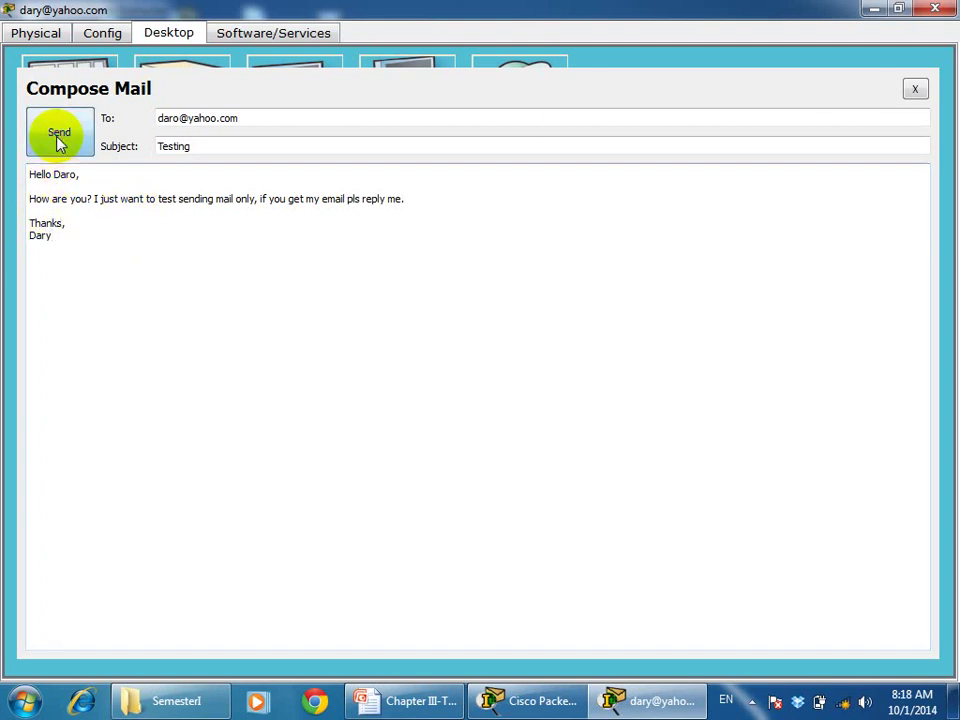
{"action": "left_click", "coordinate": [59, 143]}
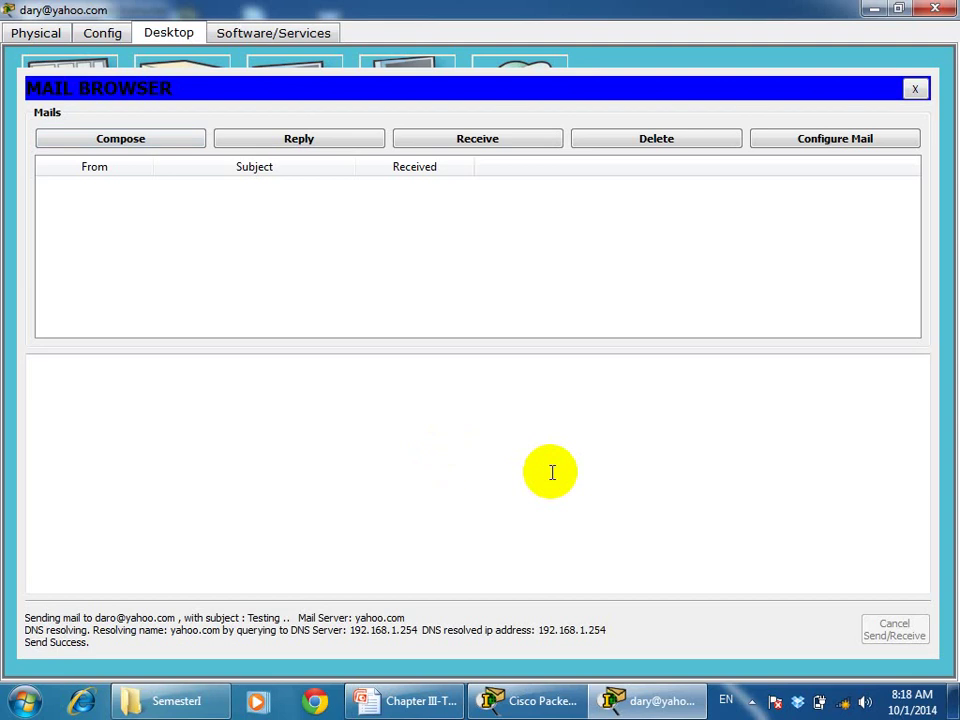
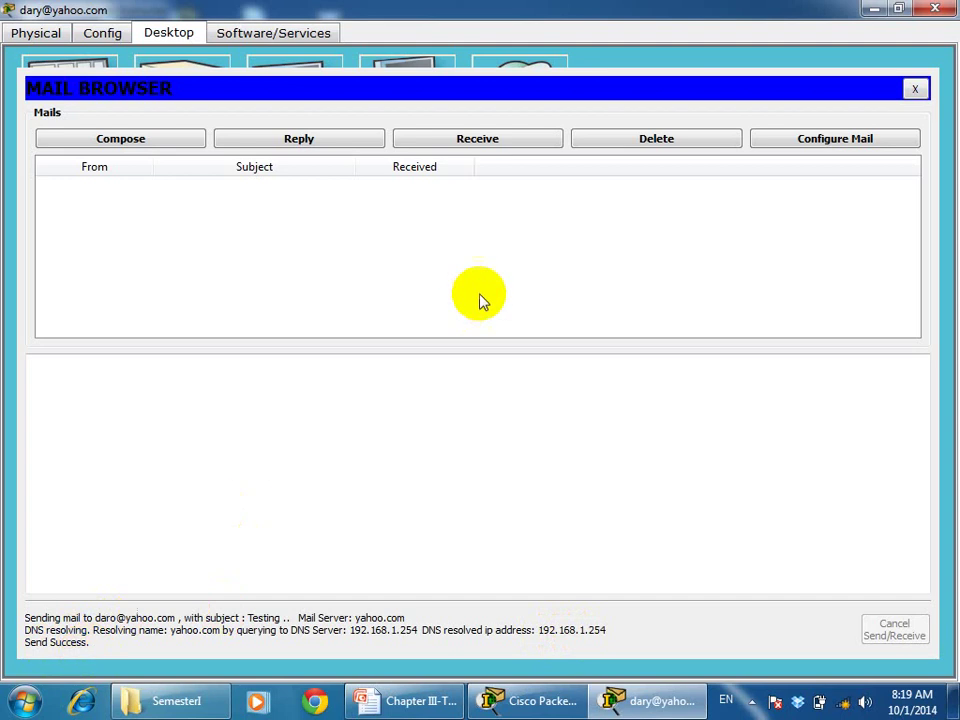
On the second yahoo.com laptop, fetch mail, open the Testing message and start a reply
{"action": "left_click", "coordinate": [933, 10]}
{"action": "left_click", "coordinate": [201, 392]}
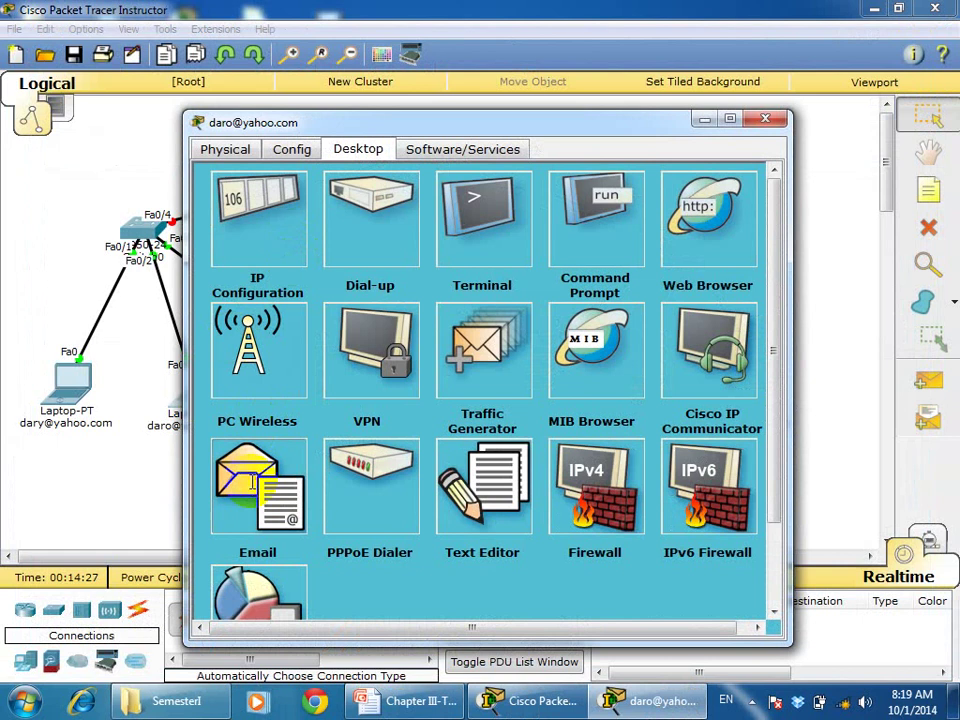
{"action": "left_click", "coordinate": [252, 483]}
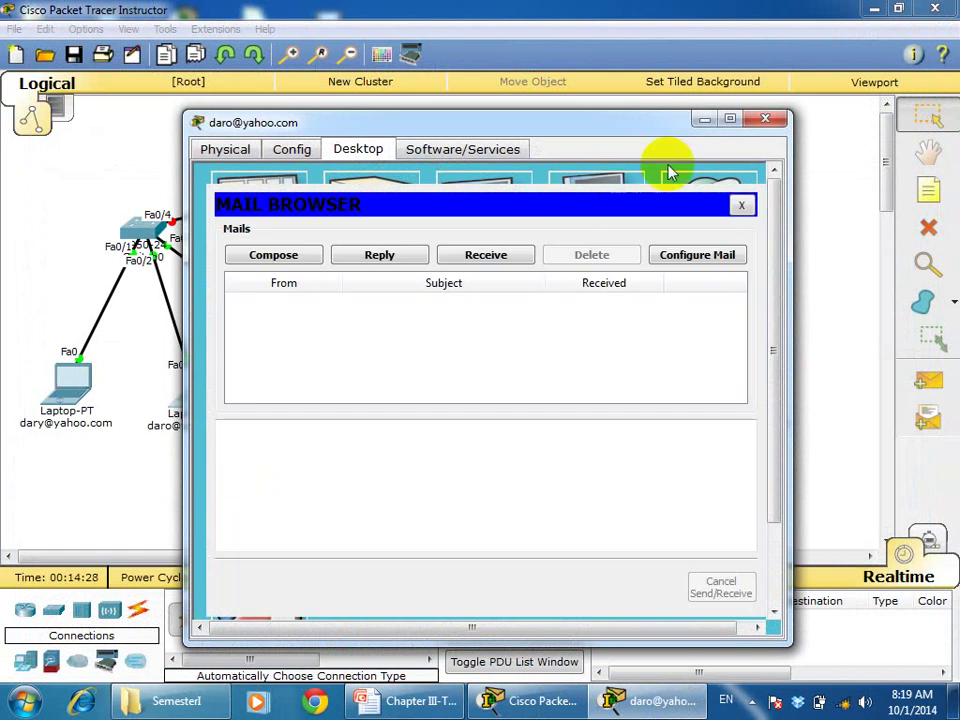
{"action": "left_click", "coordinate": [729, 121]}
{"action": "left_click", "coordinate": [479, 142]}
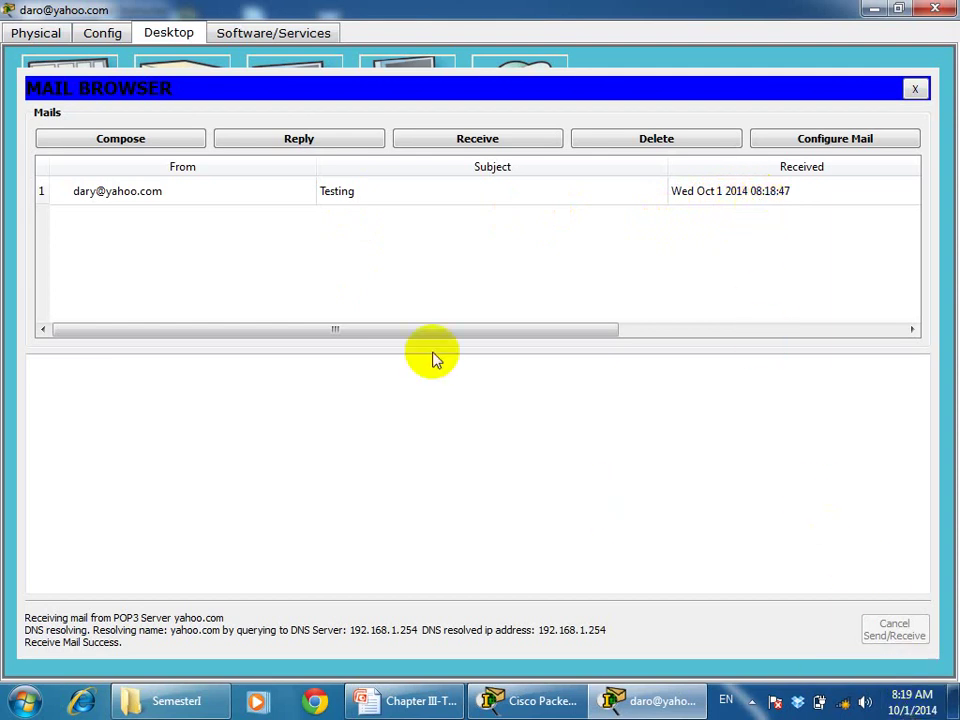
{"action": "left_click", "coordinate": [288, 197]}
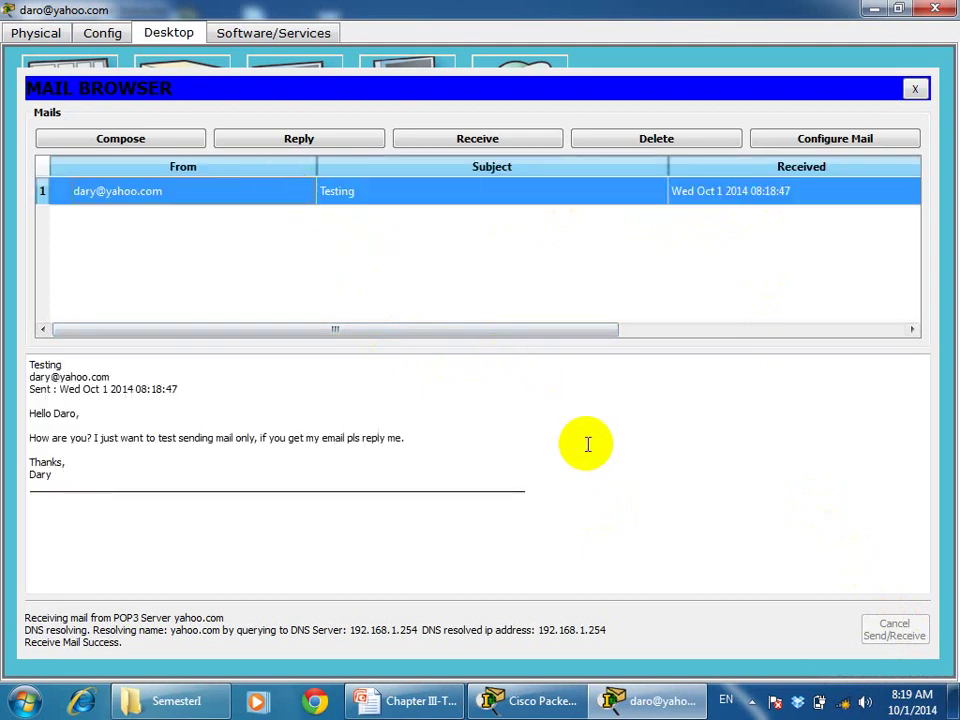
{"action": "left_click", "coordinate": [287, 140]}
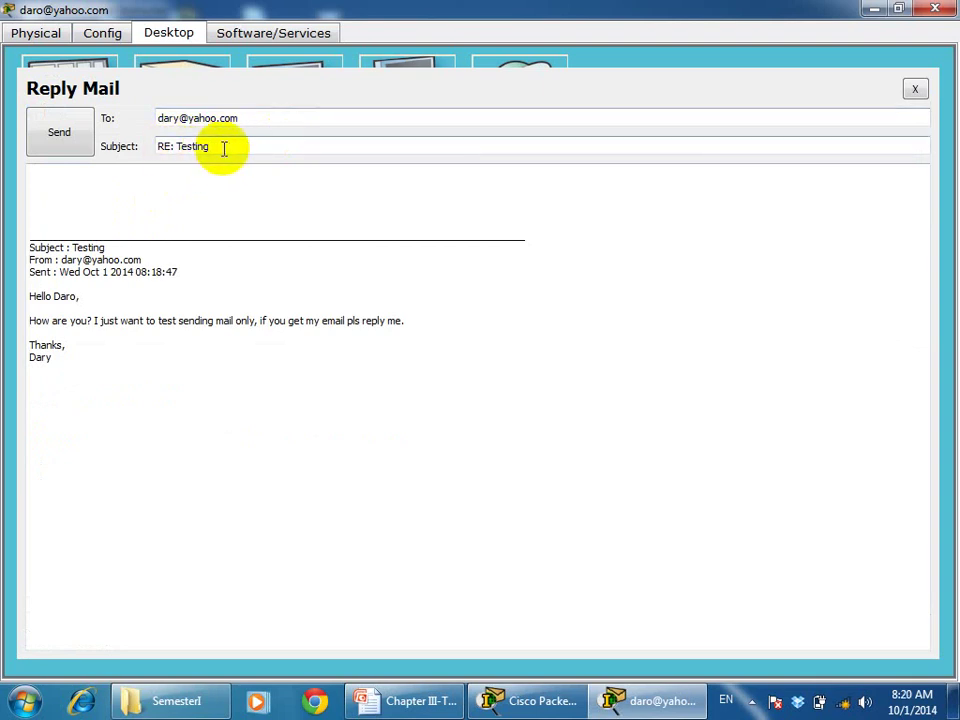
Send a greeting reply saying 'I am fine, i got your mail.' with a Thanks sign-off
{"action": "left_click", "coordinate": [107, 172]}
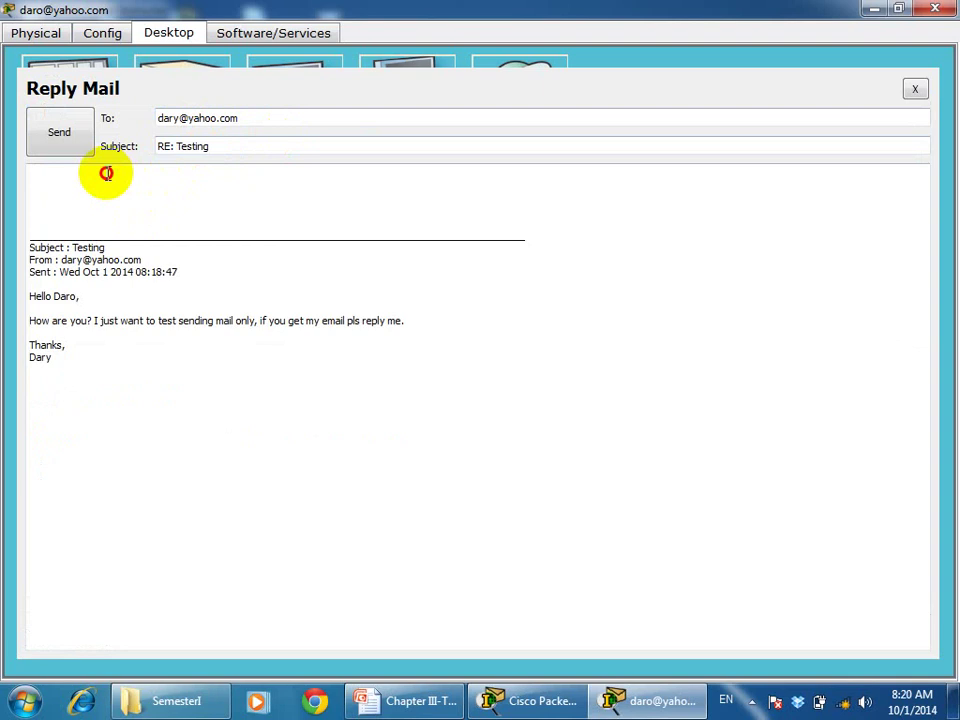
{"action": "type", "text": "Hell"}
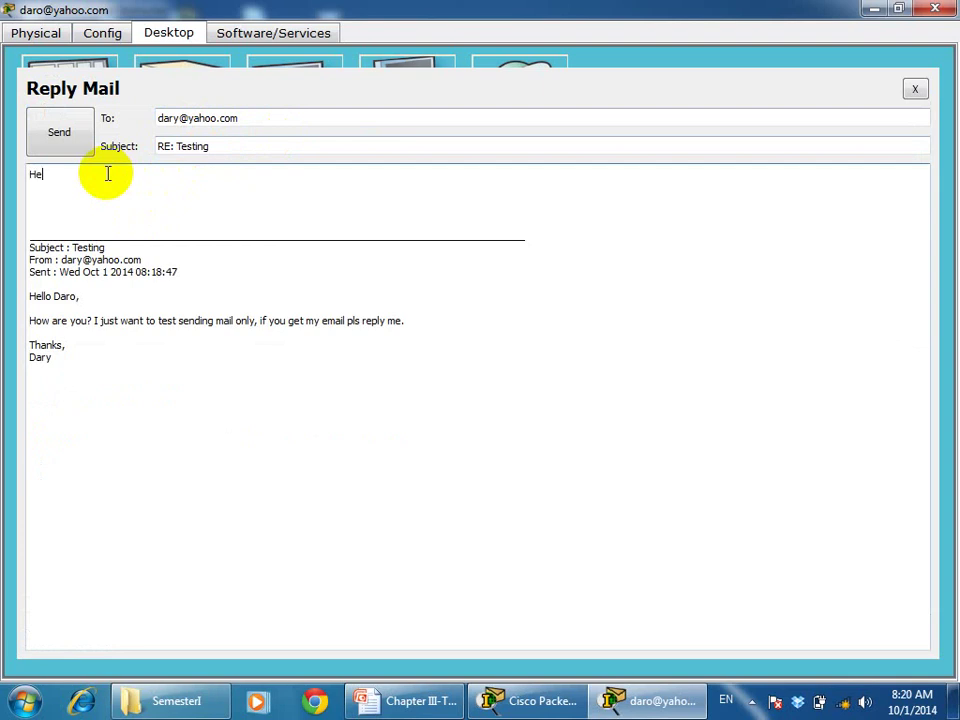
{"action": "type", "text": "o Dary,"}
{"action": "key", "text": "Return"}
{"action": "key", "text": "Return"}
{"action": "type", "text": "I a"}
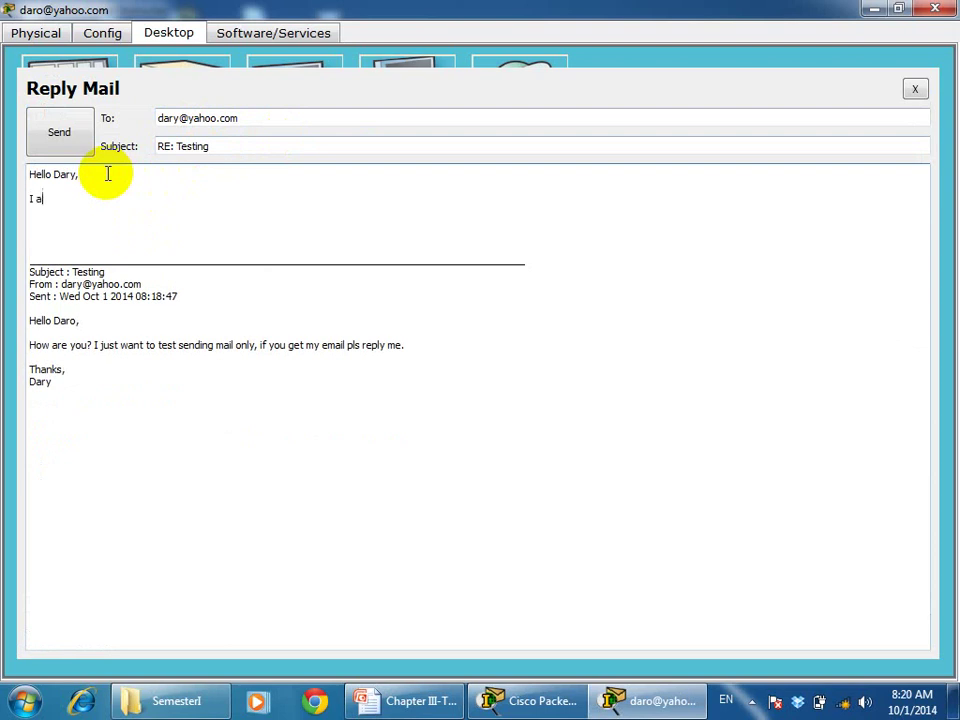
{"action": "type", "text": "m fine, i got your mail"}
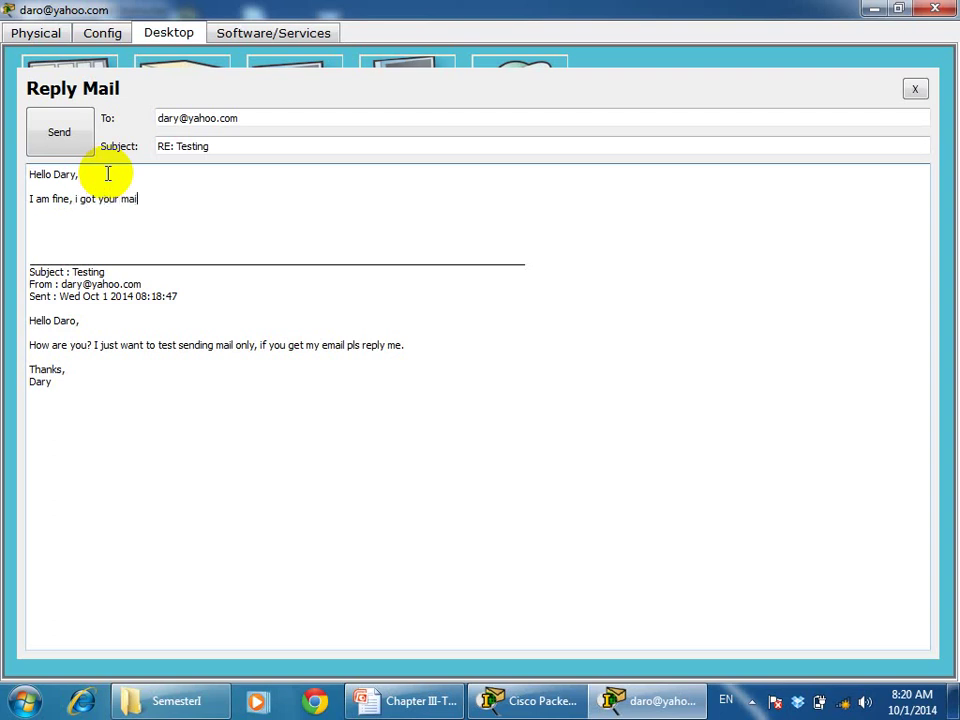
{"action": "type", "text": "."}
{"action": "key", "text": "Return"}
{"action": "key", "text": "Return"}
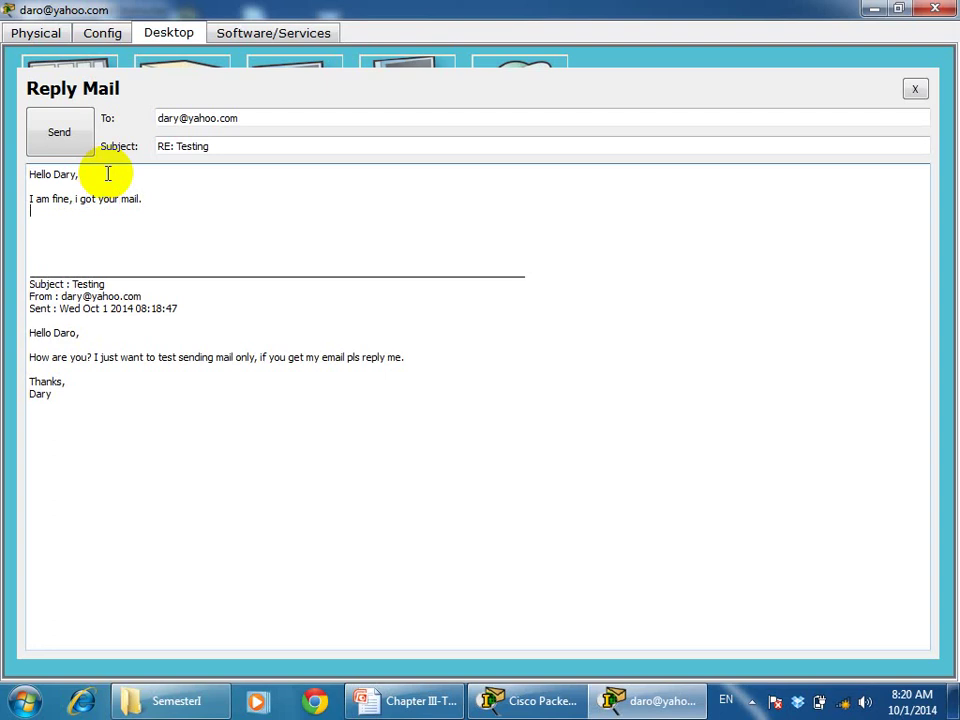
{"action": "type", "text": "Than"}
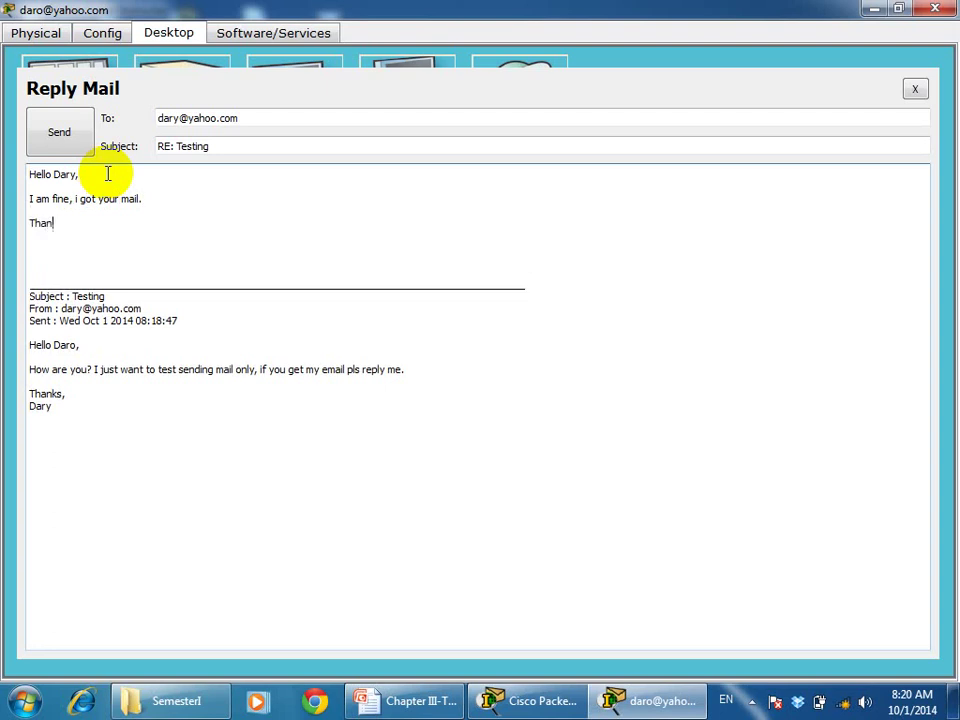
{"action": "type", "text": "ks,"}
{"action": "key", "text": "Return"}
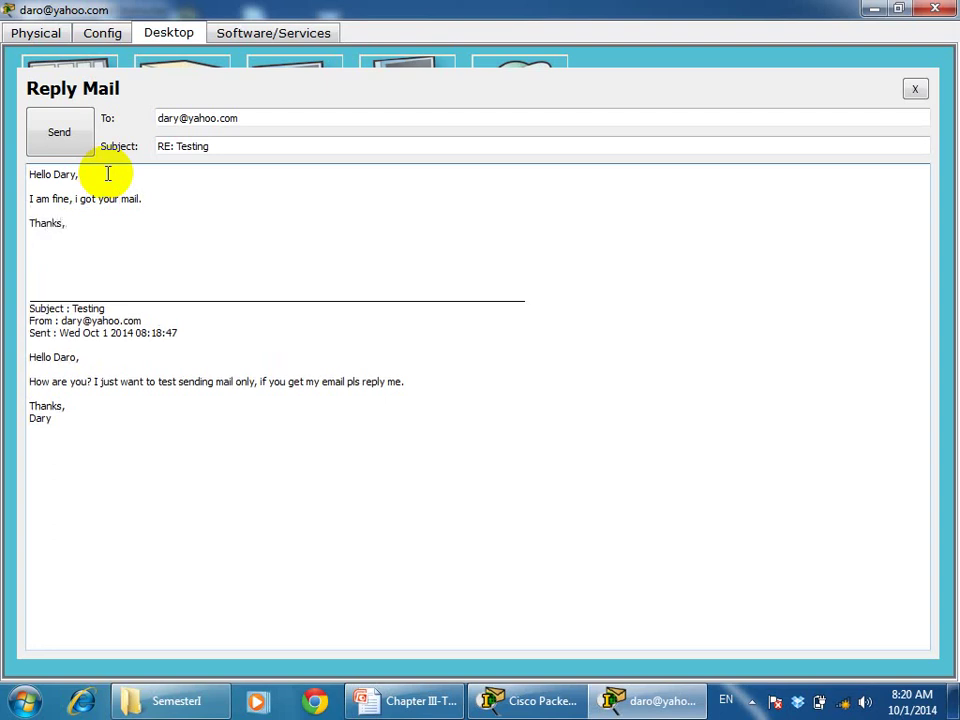
{"action": "type", "text": "Daro"}
{"action": "left_click", "coordinate": [50, 142]}
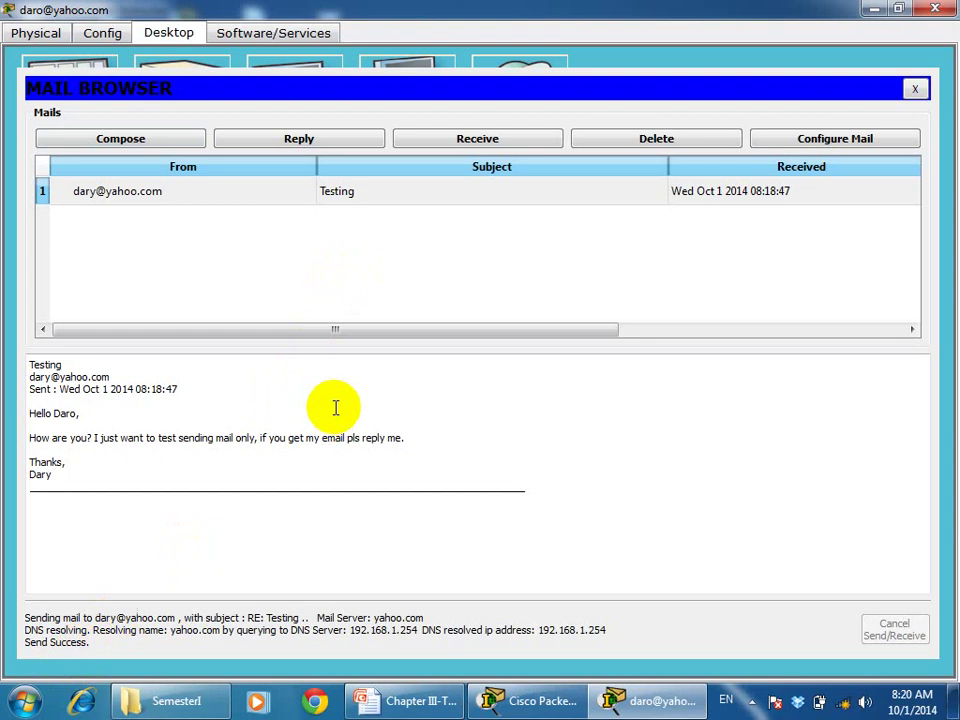
{"action": "left_click", "coordinate": [935, 12]}
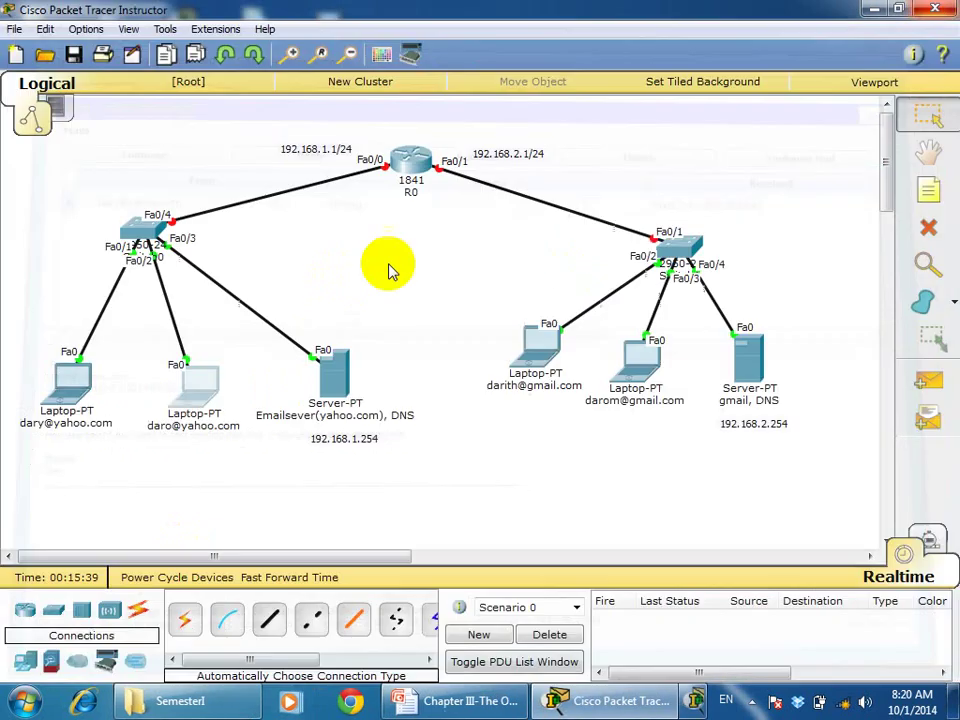
On the first yahoo.com laptop, fetch mail and read the RE: Testing reply, then close the window
{"action": "left_click", "coordinate": [80, 385]}
{"action": "left_click", "coordinate": [280, 510]}
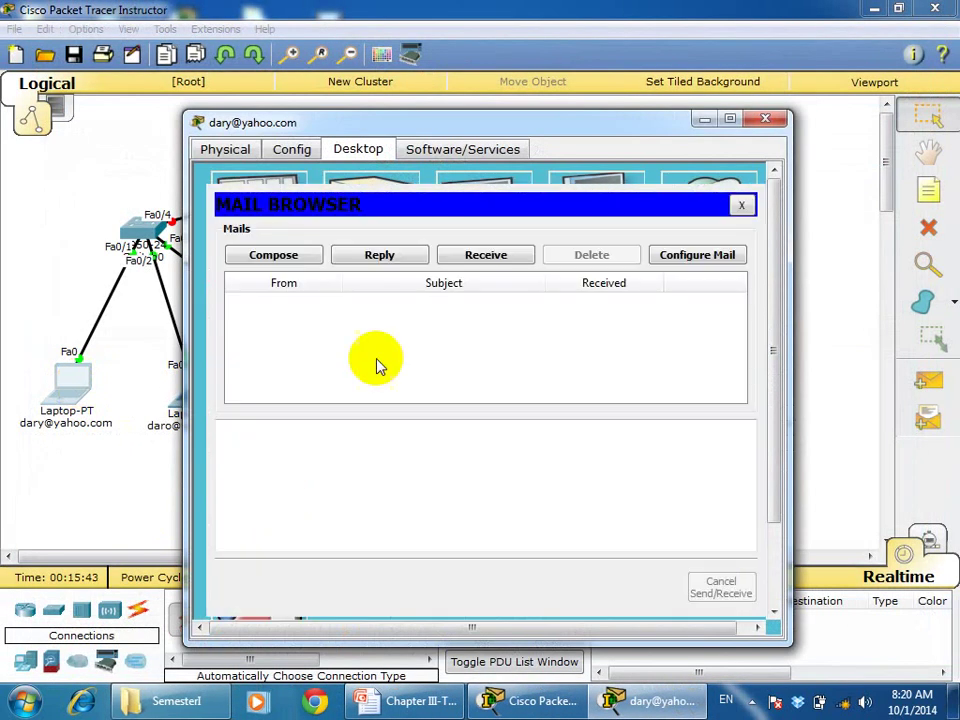
{"action": "left_click", "coordinate": [476, 257]}
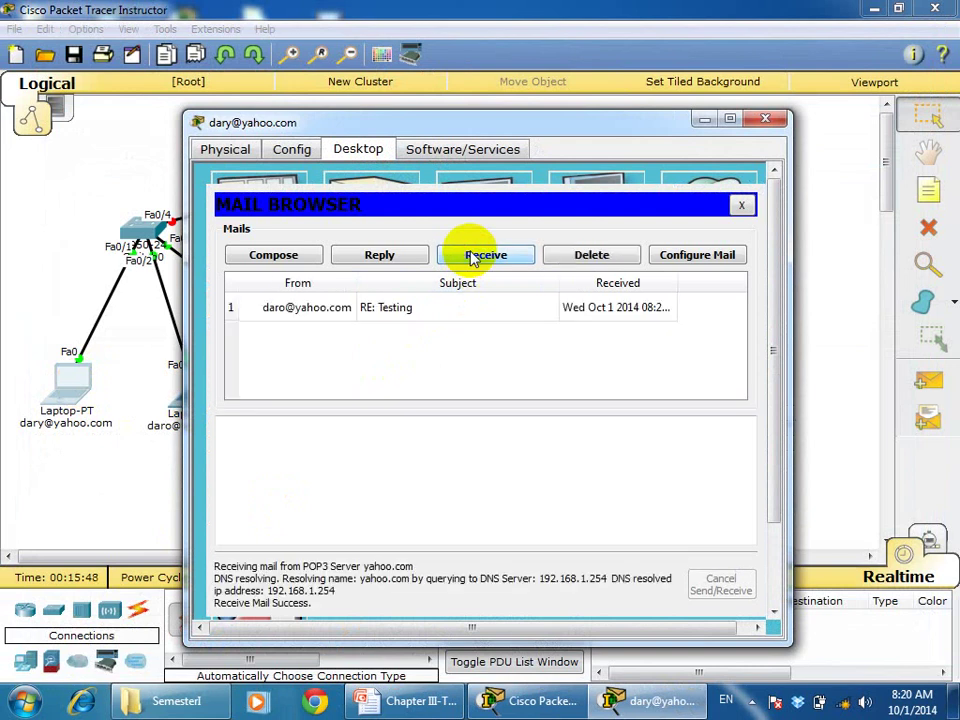
{"action": "left_click", "coordinate": [387, 315]}
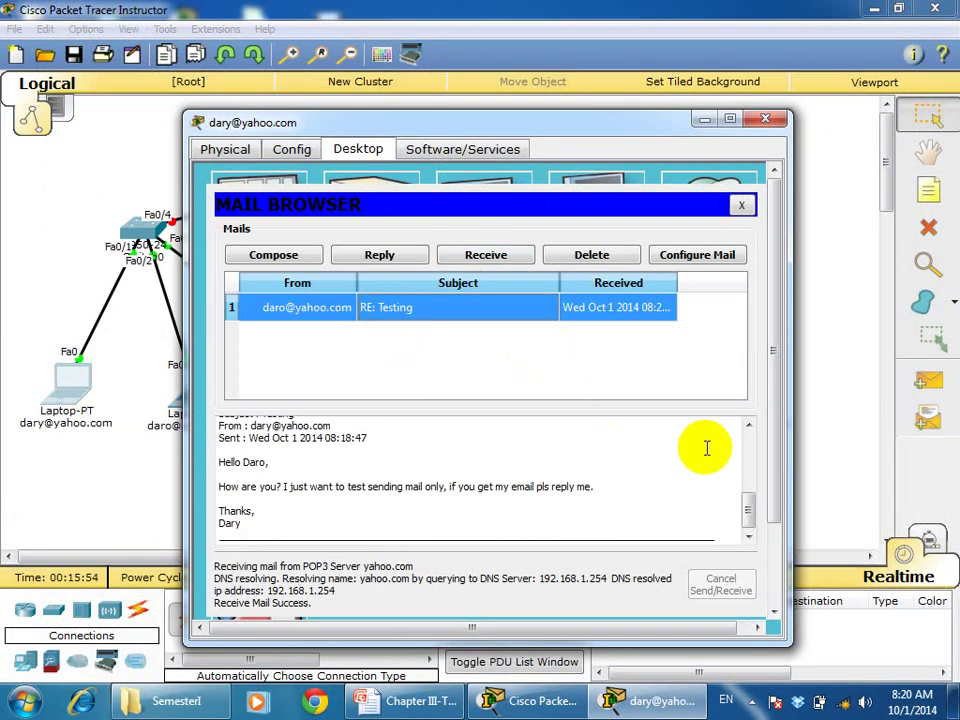
{"action": "left_click", "coordinate": [750, 503]}
{"action": "left_click_drag", "start_coordinate": [750, 503], "coordinate": [748, 439]}
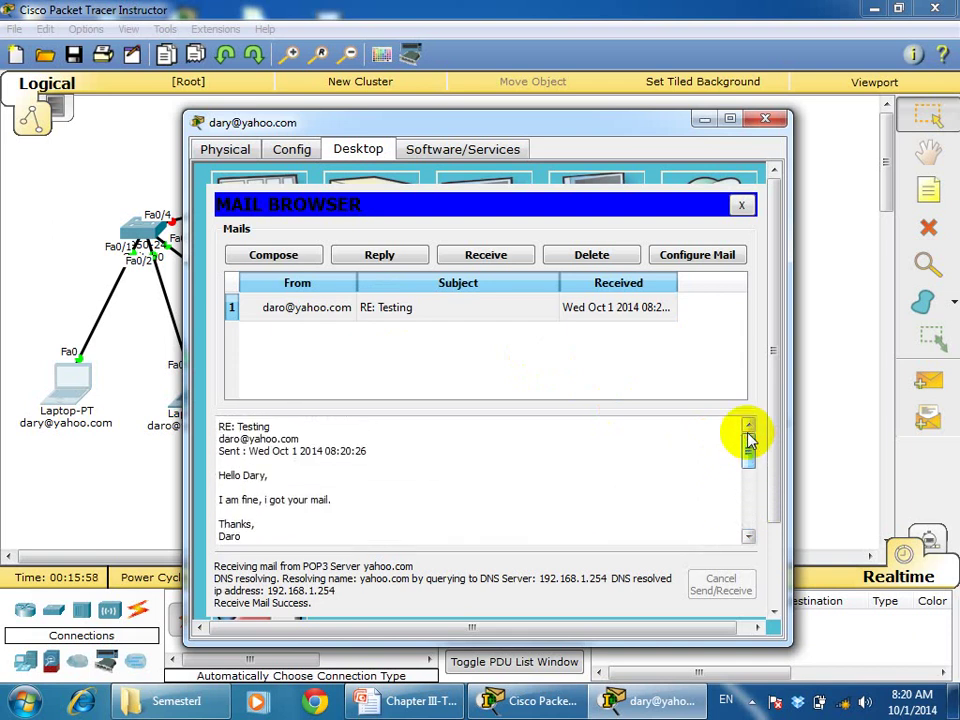
{"action": "left_click", "coordinate": [766, 121]}
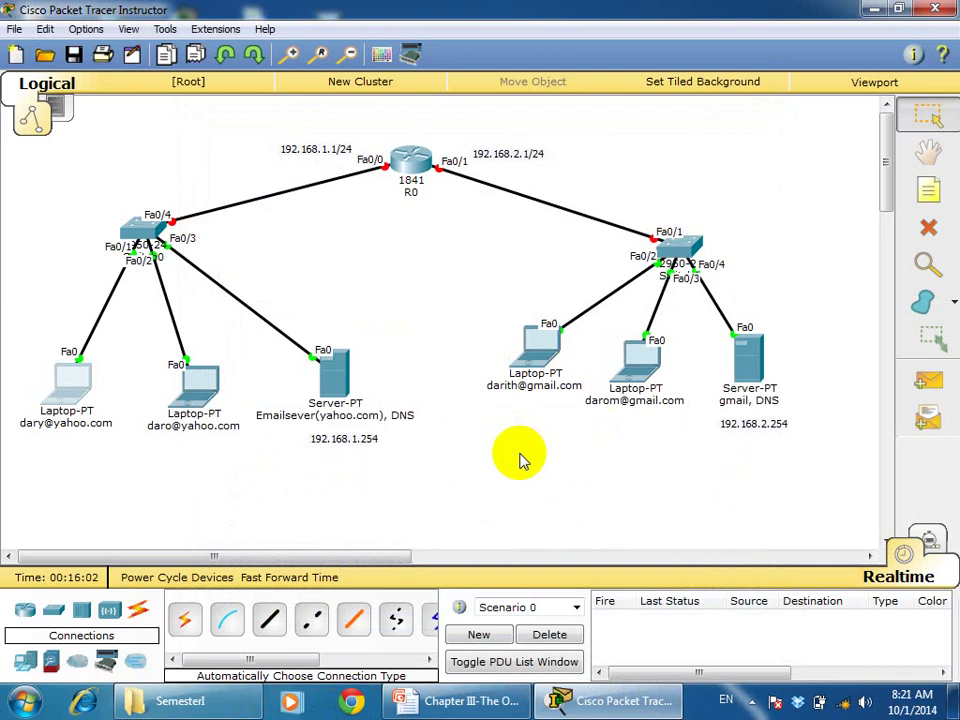
Open the first gmail.com laptop's IP Configuration in a maximized device window
{"action": "left_click", "coordinate": [898, 10]}
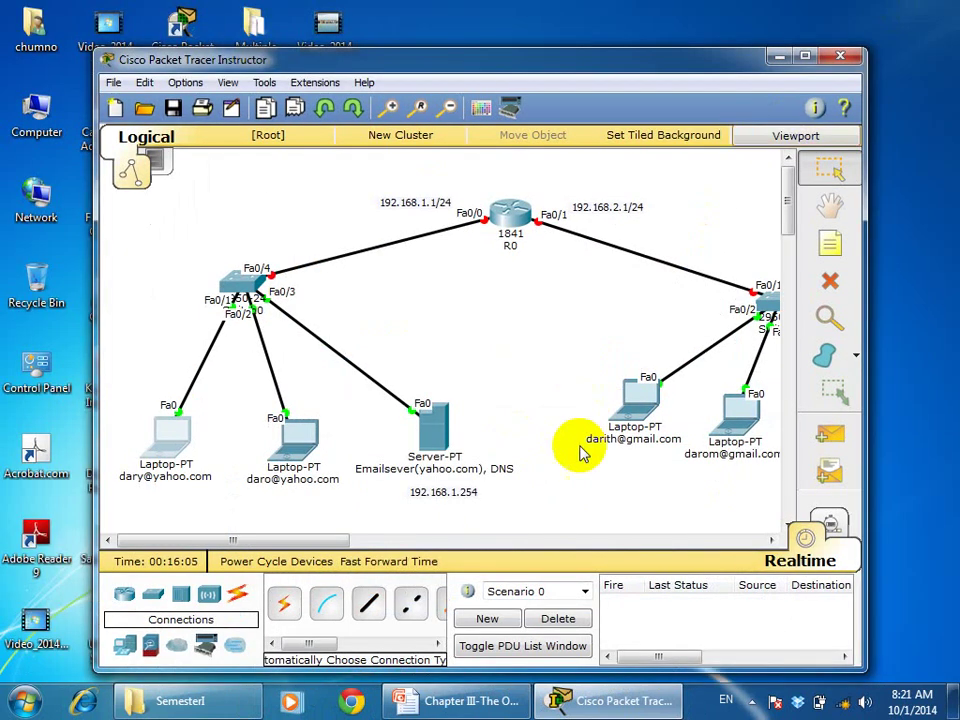
{"action": "left_click", "coordinate": [806, 57]}
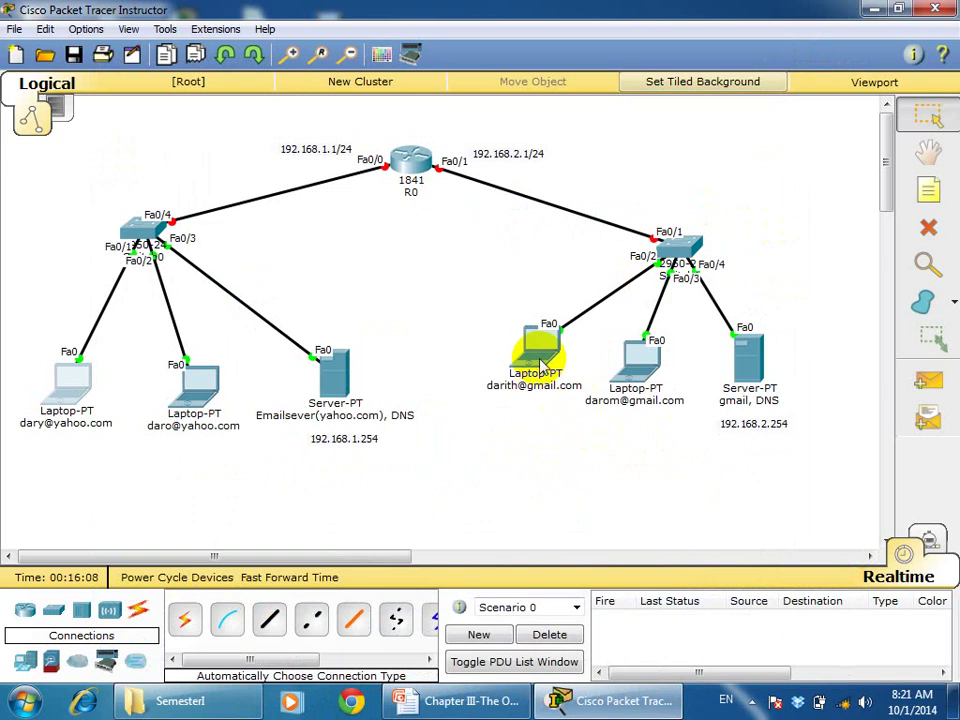
{"action": "mouse_move", "coordinate": [540, 362]}
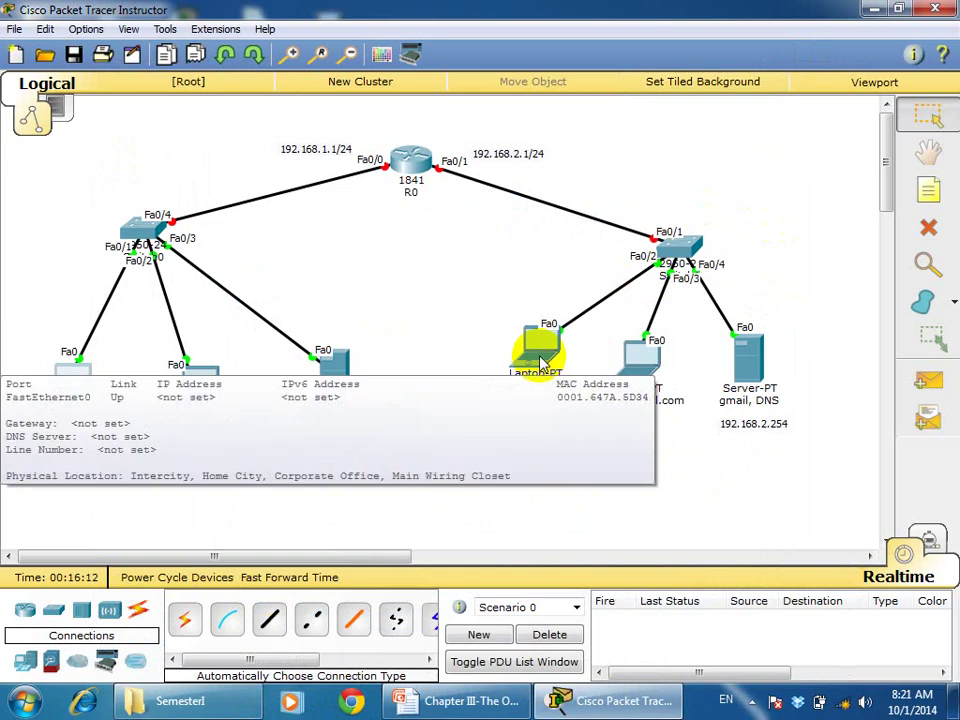
{"action": "left_click", "coordinate": [540, 362]}
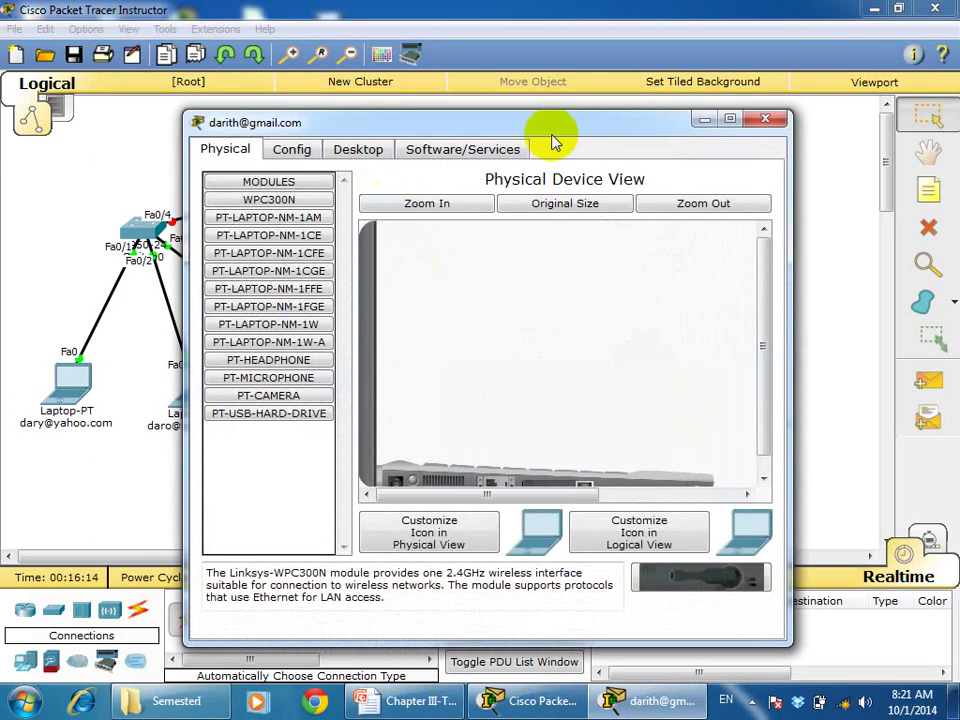
{"action": "left_click", "coordinate": [729, 120]}
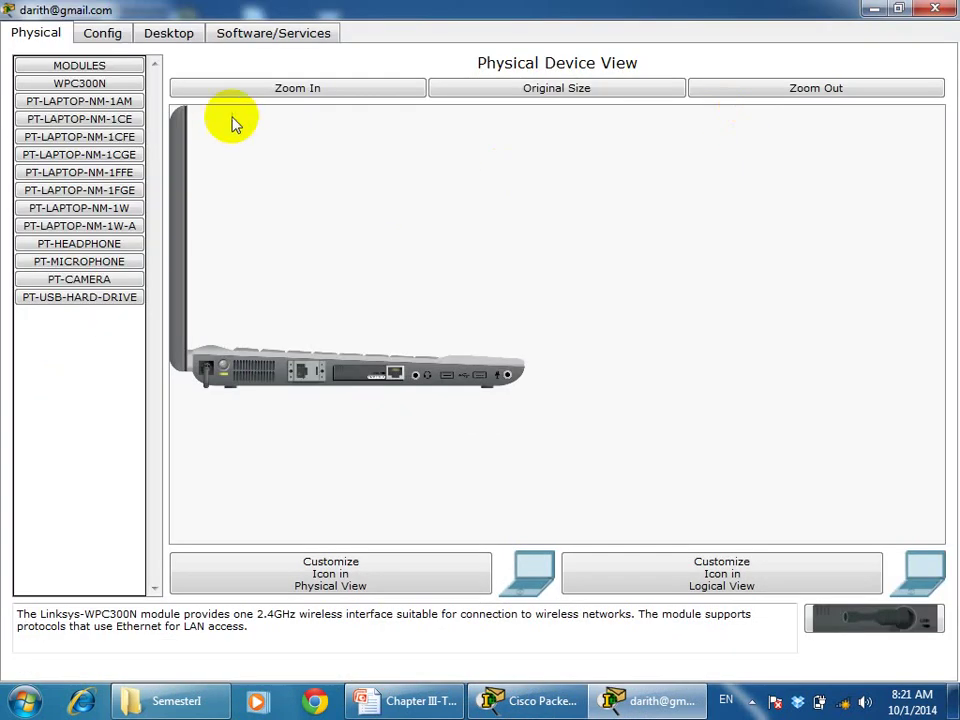
{"action": "left_click", "coordinate": [188, 40]}
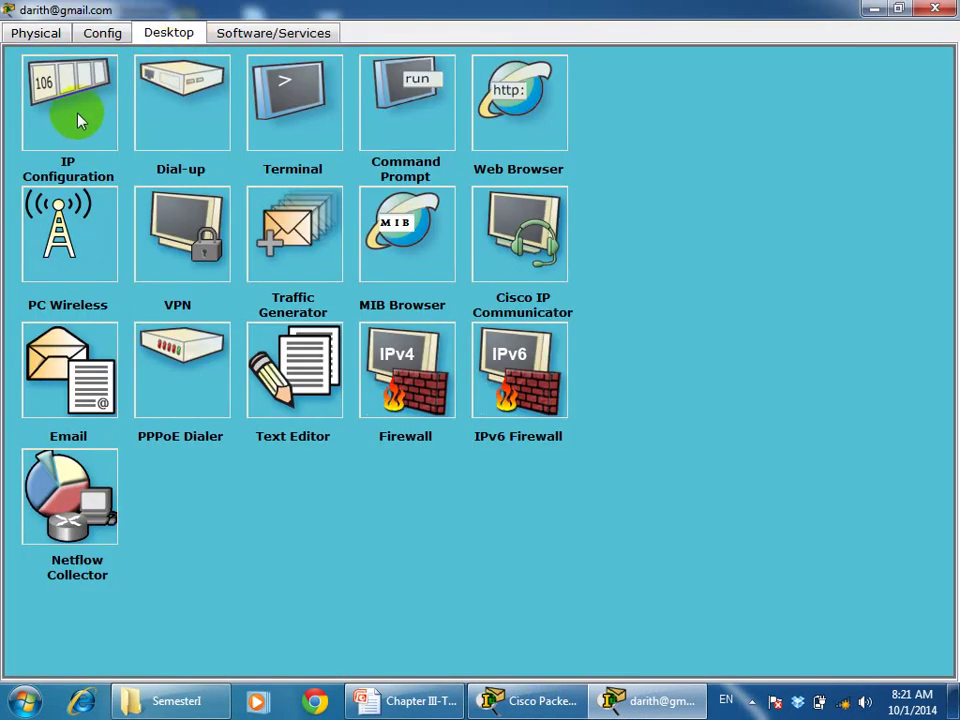
{"action": "left_click", "coordinate": [75, 121]}
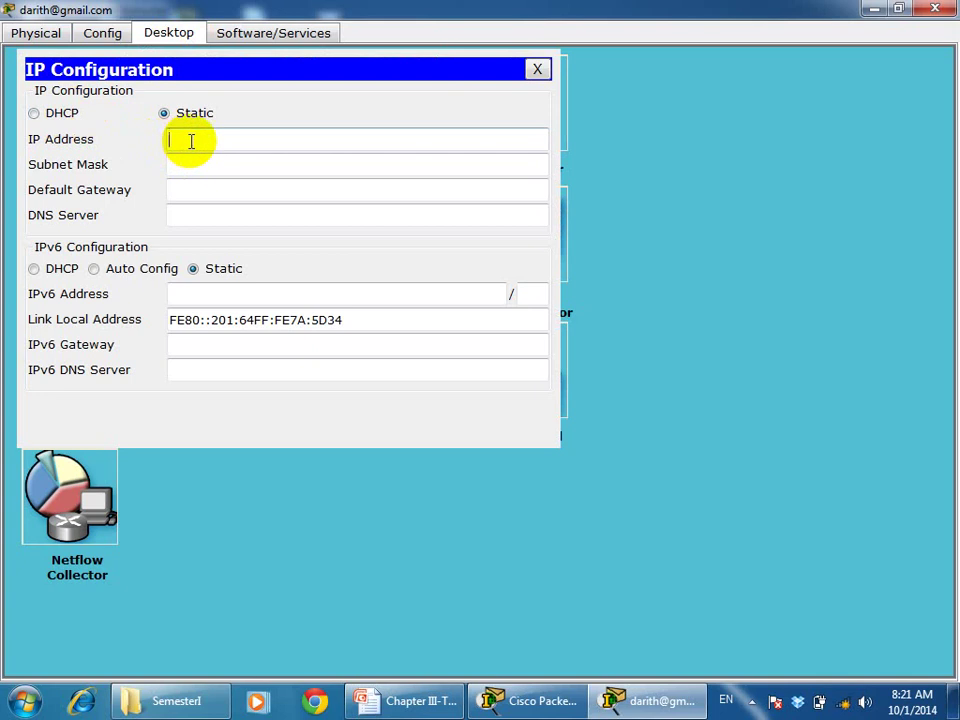
Enter IP 192.168.2.2 with the default mask, gateway 192.168.2.1 and DNS 192.168.2.254
{"action": "type", "text": "192.168.2.2"}
{"action": "key", "text": "Tab"}
{"action": "key", "text": "Tab"}
{"action": "type", "text": "192,"}
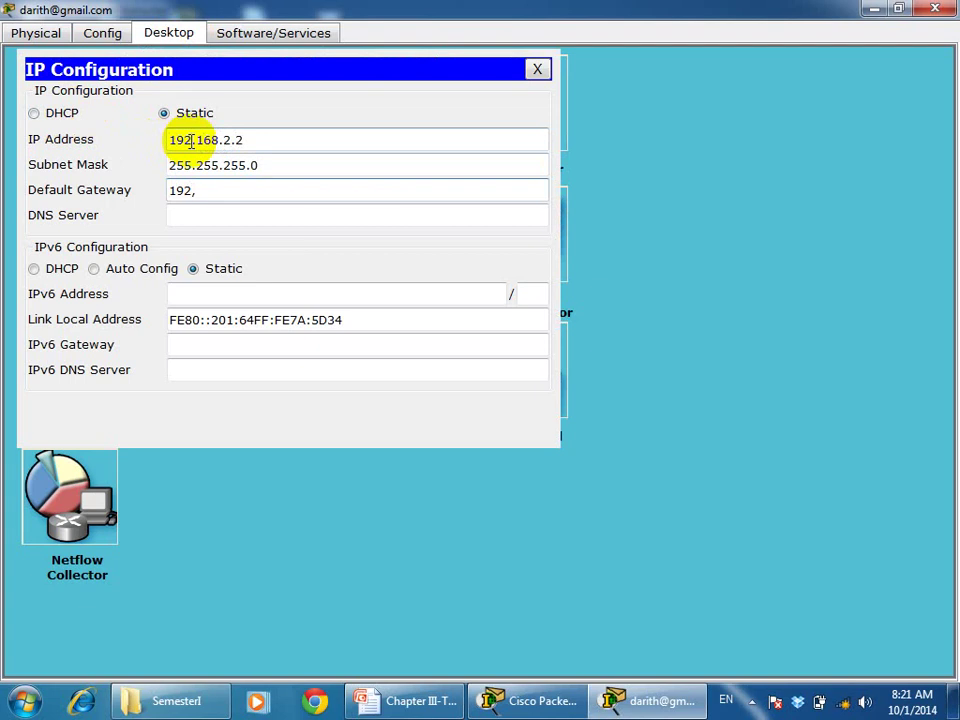
{"action": "type", "text": ".168.2.1"}
{"action": "key", "text": "Tab"}
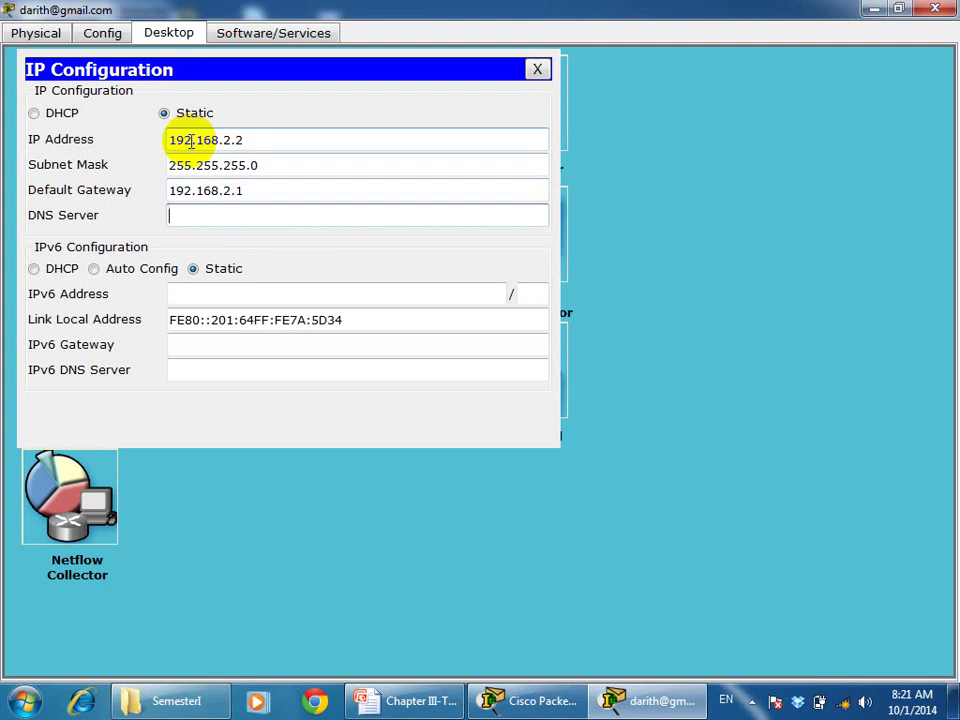
{"action": "type", "text": "192.168.2.254"}
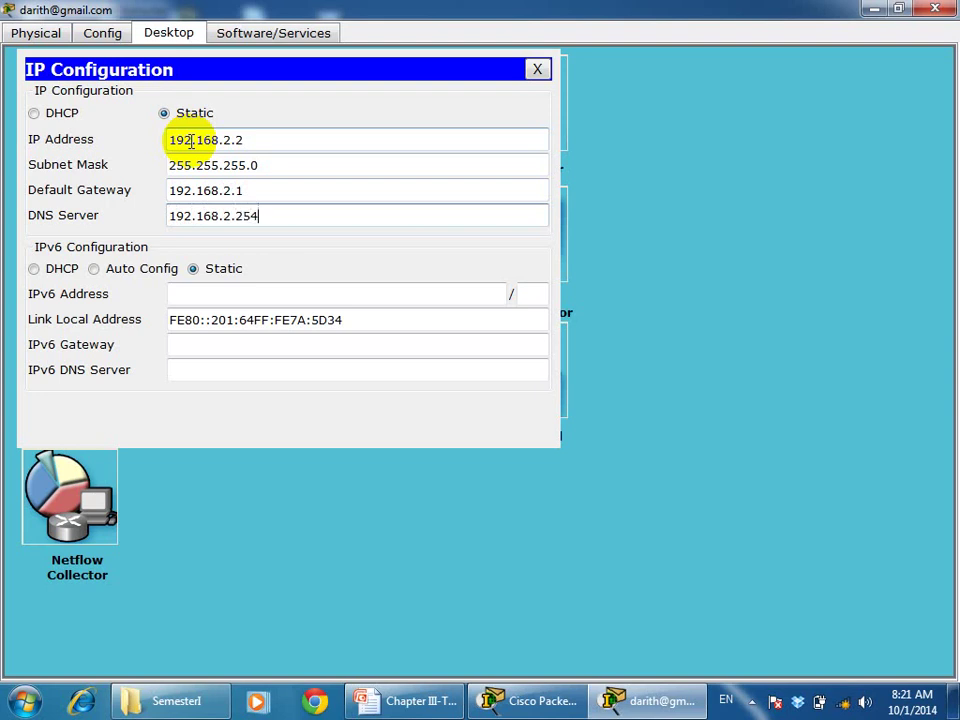
{"action": "left_click", "coordinate": [538, 69]}
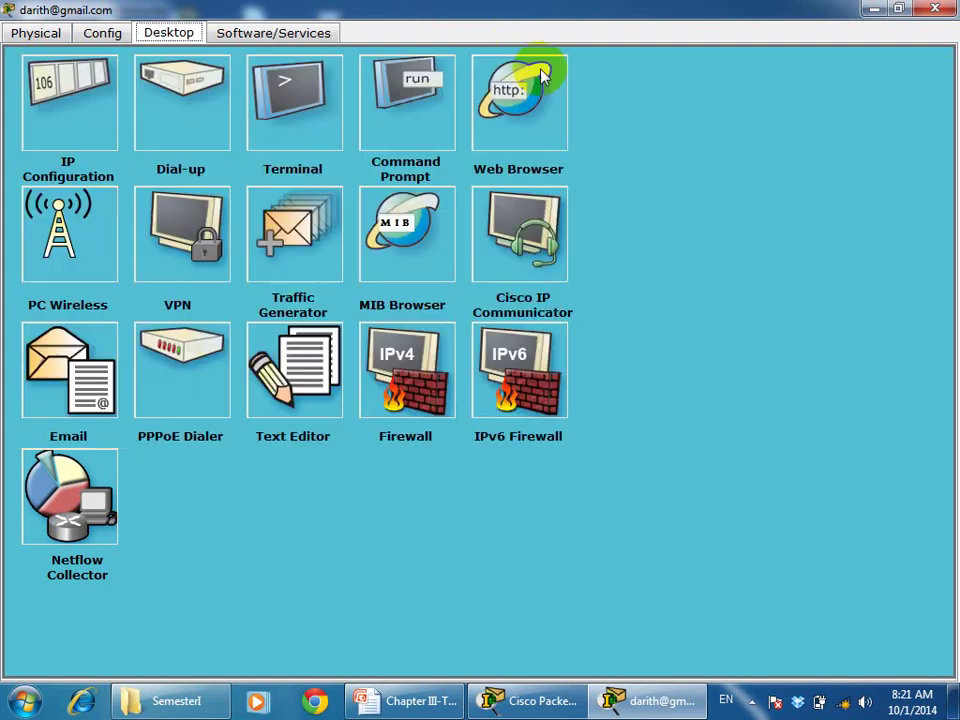
Enter the account's display name and e-mail address, with gmail.com as incoming and outgoing server
{"action": "left_click", "coordinate": [88, 378]}
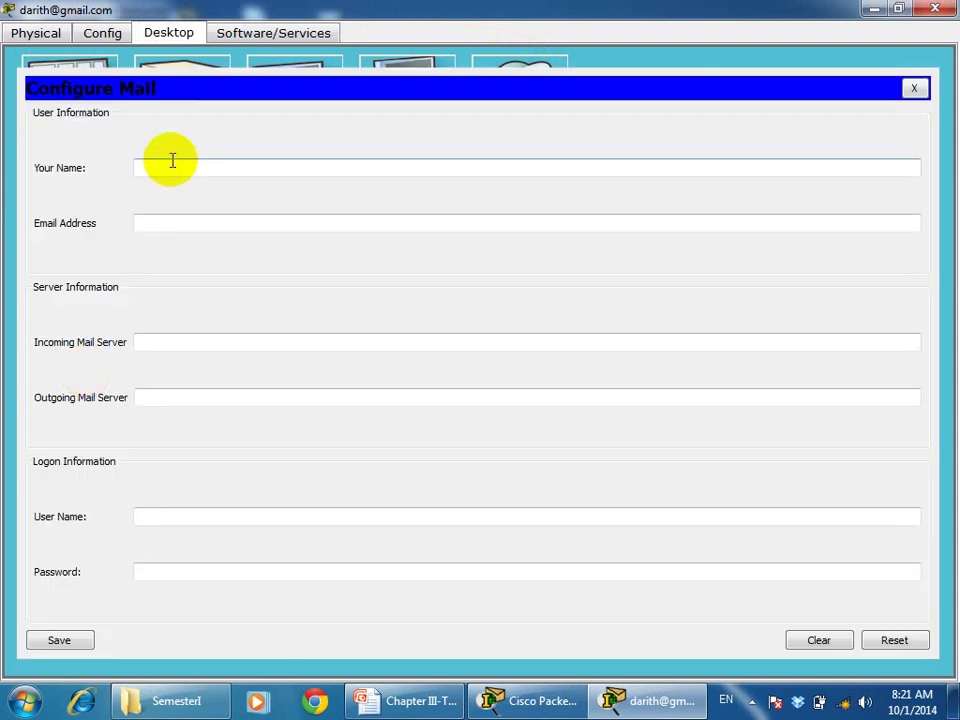
{"action": "type", "text": "darith"}
{"action": "left_click", "coordinate": [172, 218]}
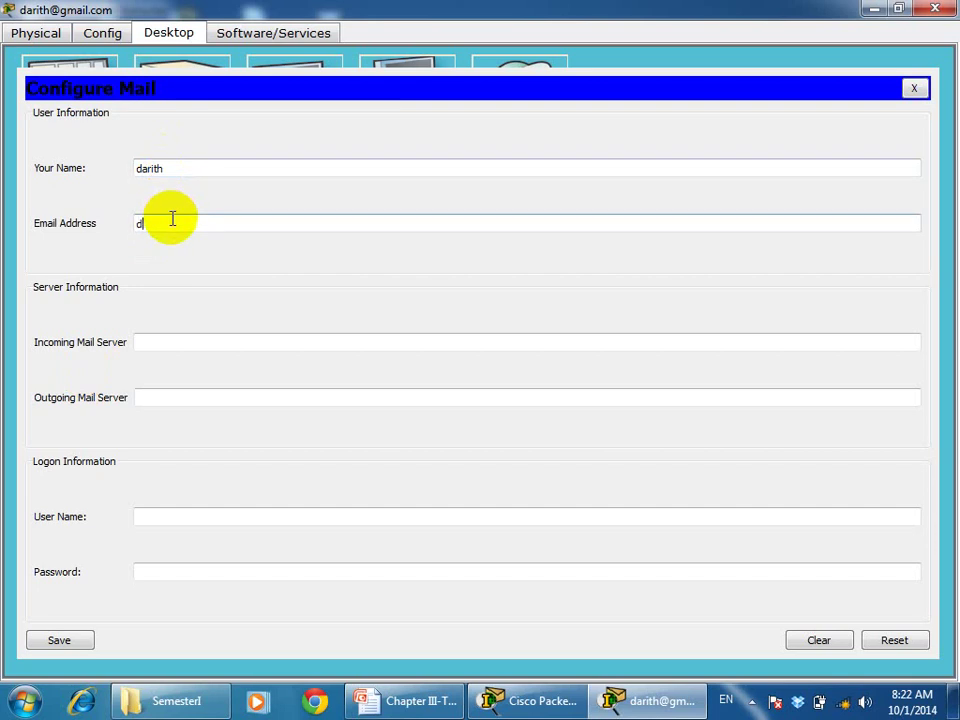
{"action": "left_click", "coordinate": [165, 340]}
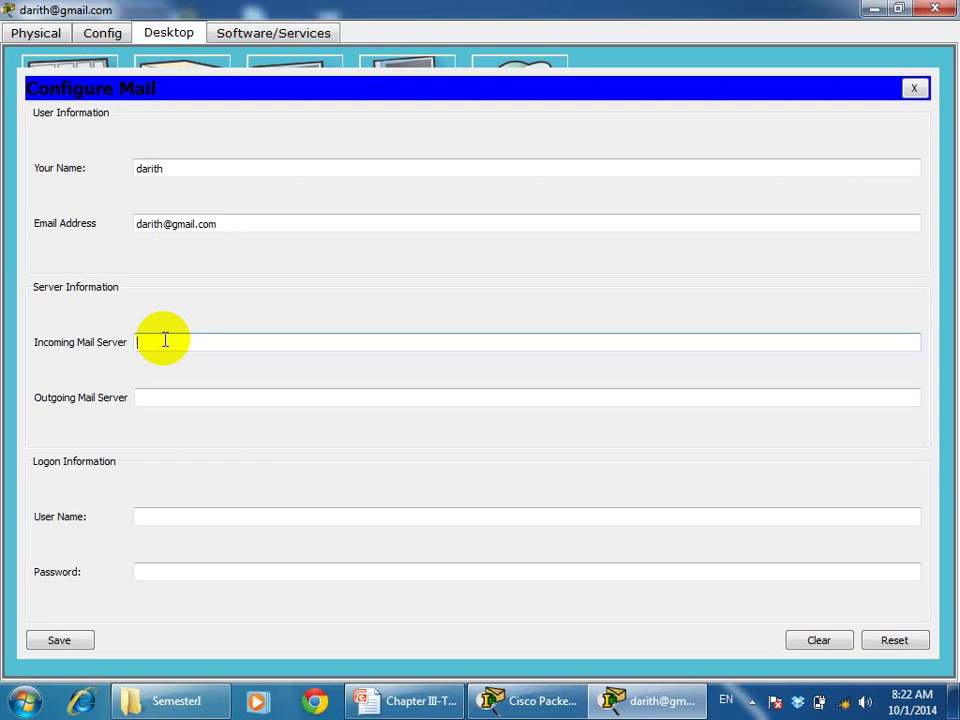
{"action": "type", "text": "gmail.com"}
{"action": "left_click", "coordinate": [165, 392]}
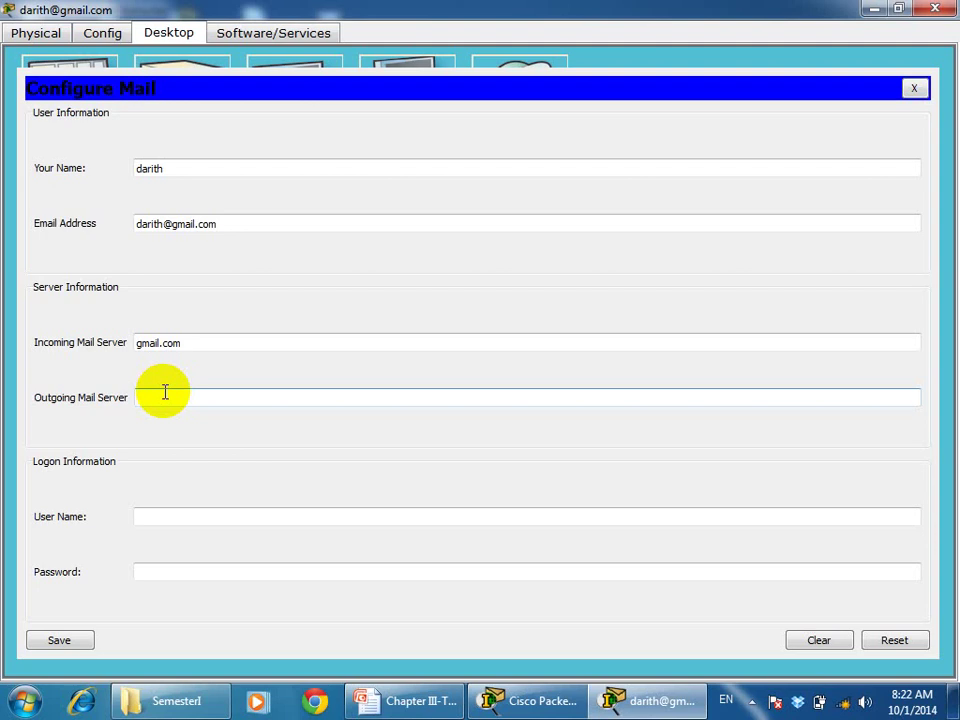
{"action": "type", "text": "gmail.com"}
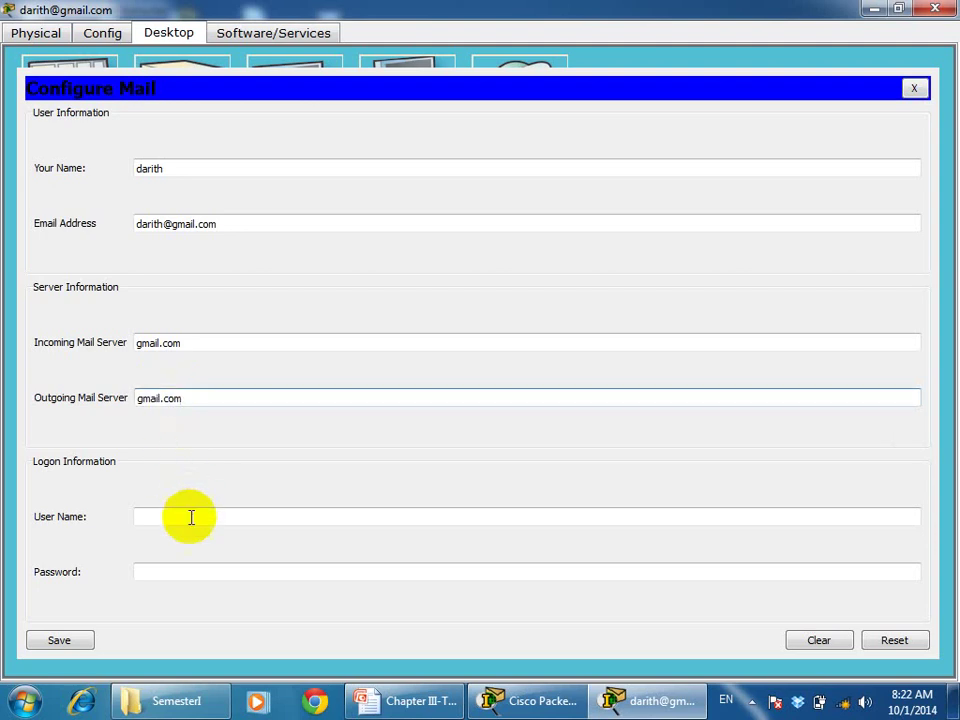
Enter the logon user name and password, save the mail account, and close the window
{"action": "left_click", "coordinate": [191, 517]}
{"action": "type", "text": "darith"}
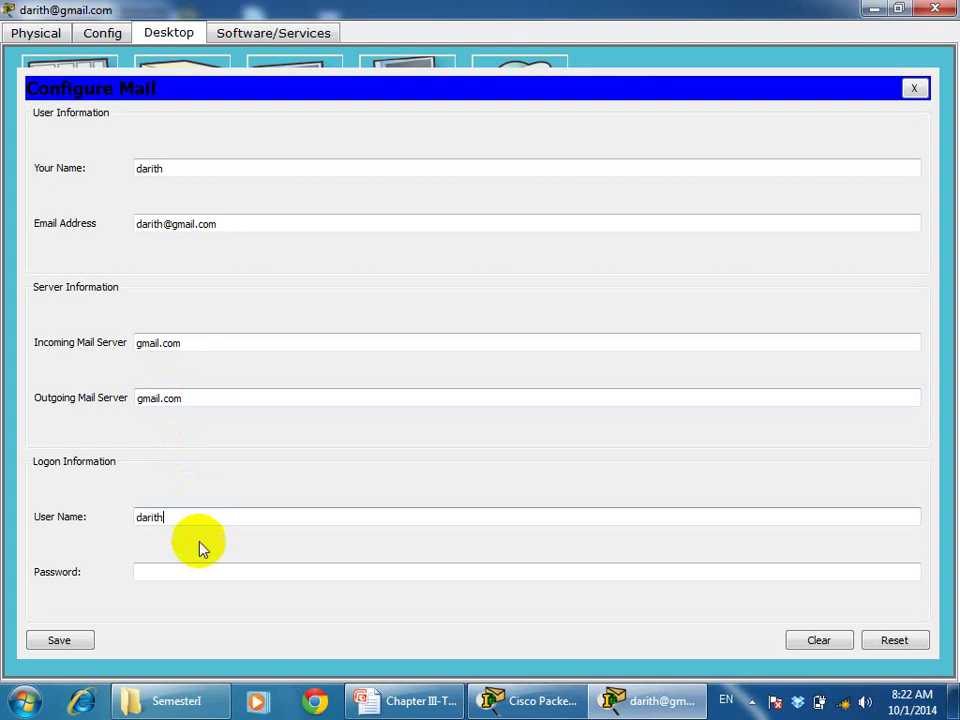
{"action": "left_click", "coordinate": [200, 569]}
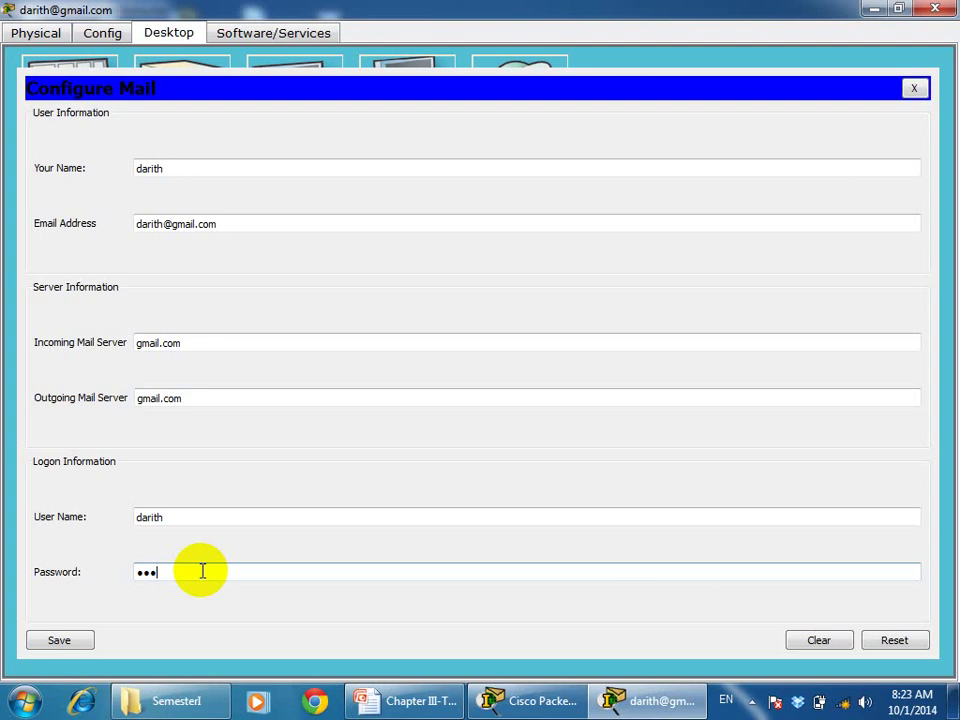
{"action": "left_click", "coordinate": [42, 645]}
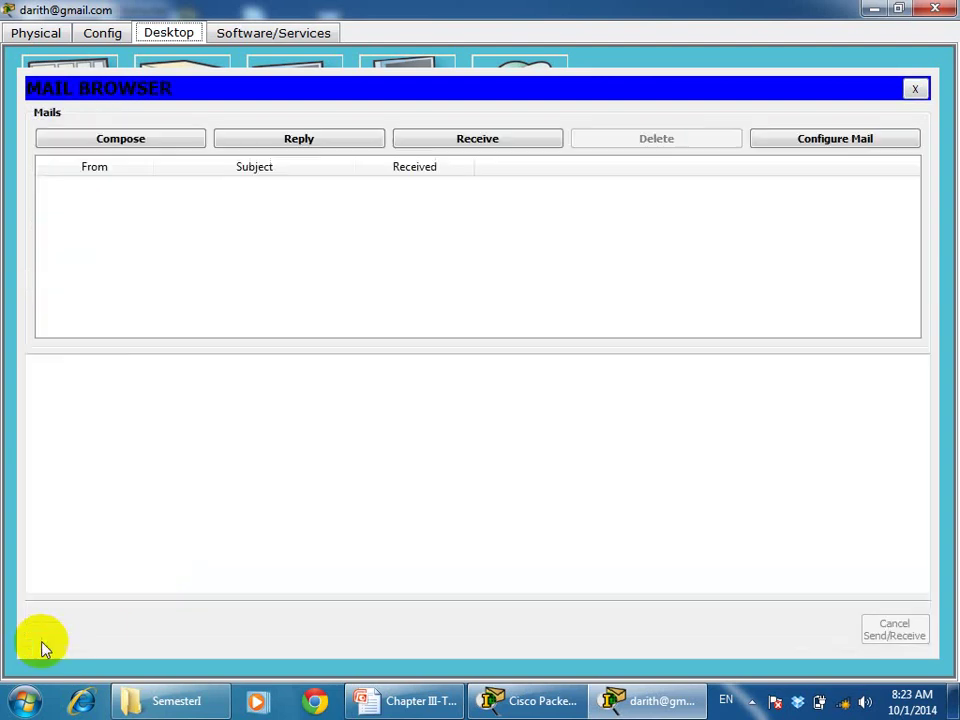
{"action": "left_click", "coordinate": [936, 10]}
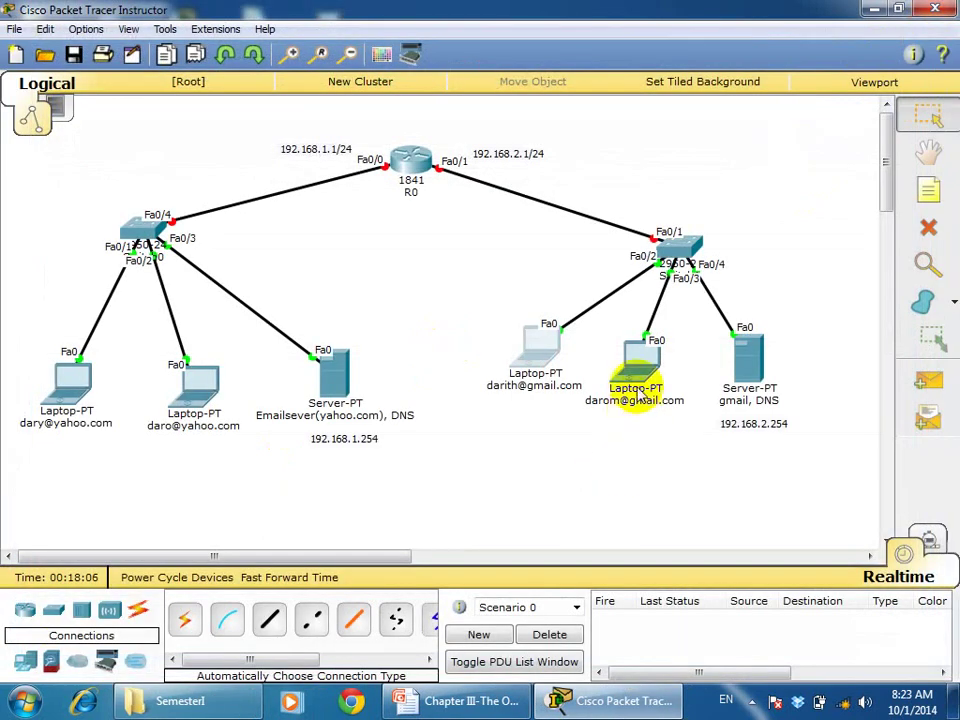
Give the second gmail.com laptop IP 192.168.2.3, default mask, gateway 192.168.2.1 and DNS 192.168.2.254
{"action": "left_click", "coordinate": [638, 368]}
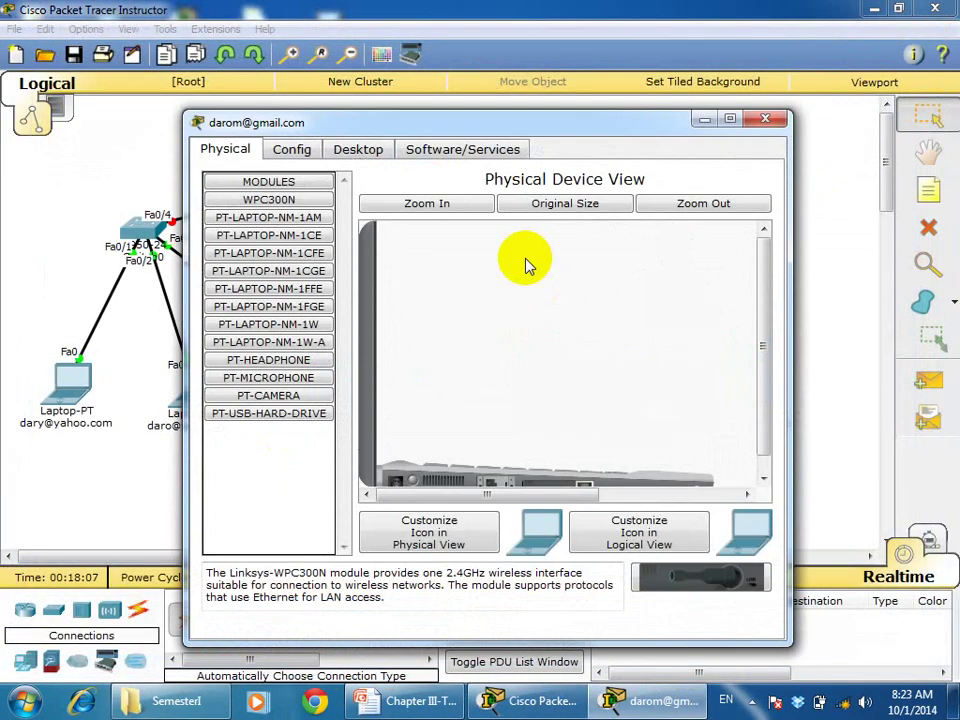
{"action": "left_click", "coordinate": [731, 120]}
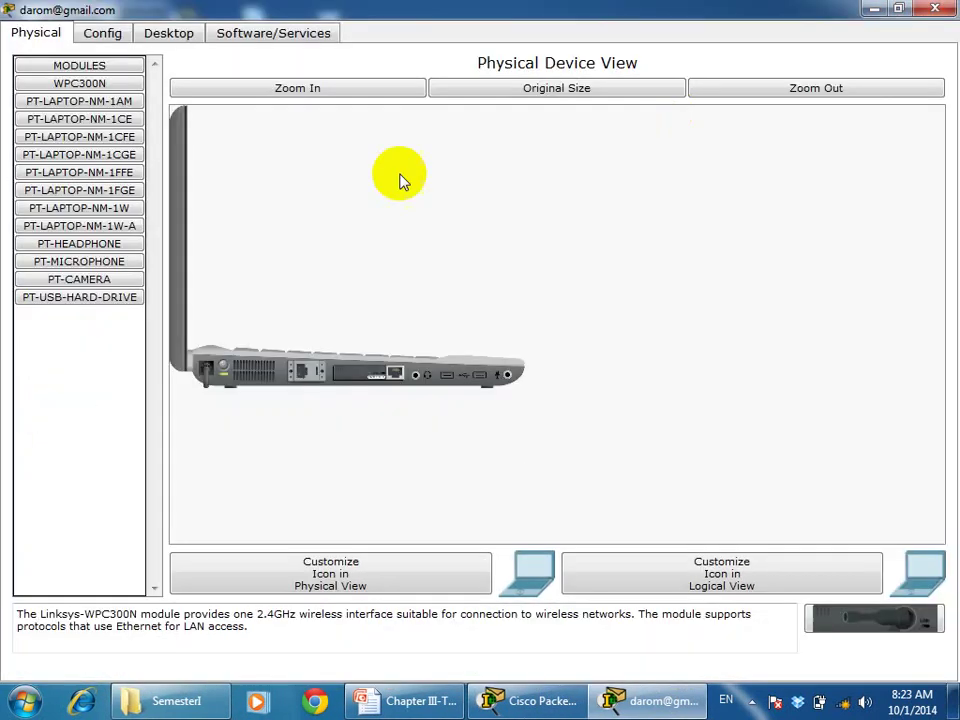
{"action": "left_click", "coordinate": [172, 33]}
{"action": "left_click", "coordinate": [64, 102]}
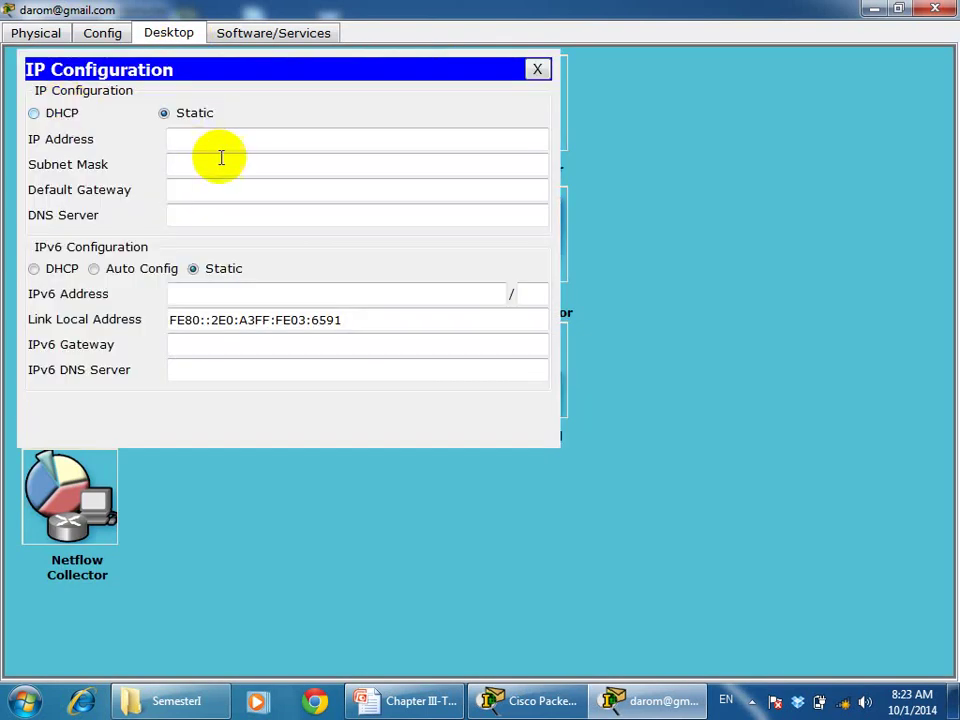
{"action": "left_click", "coordinate": [218, 134]}
{"action": "type", "text": "19"}
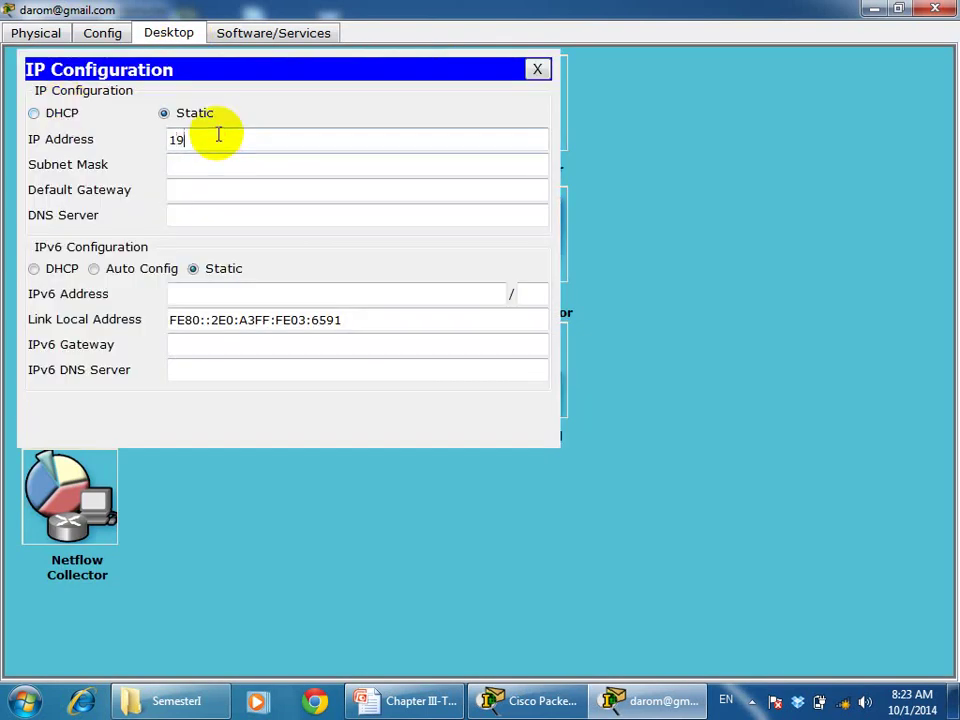
{"action": "type", "text": "2."}
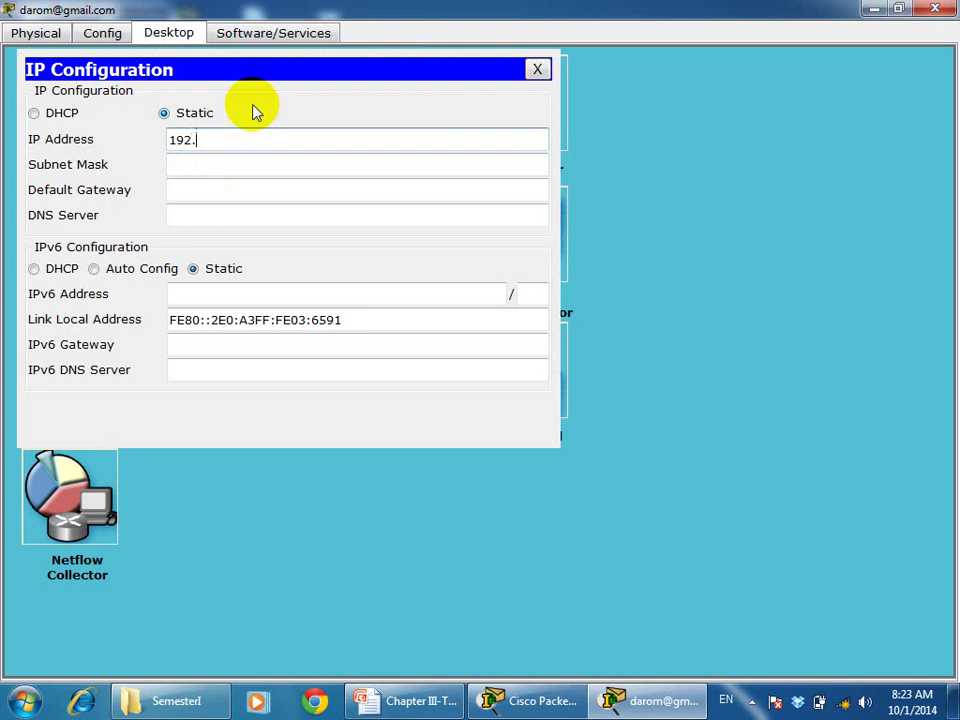
{"action": "type", "text": "168.2.3"}
{"action": "key", "text": "Tab"}
{"action": "key", "text": "Tab"}
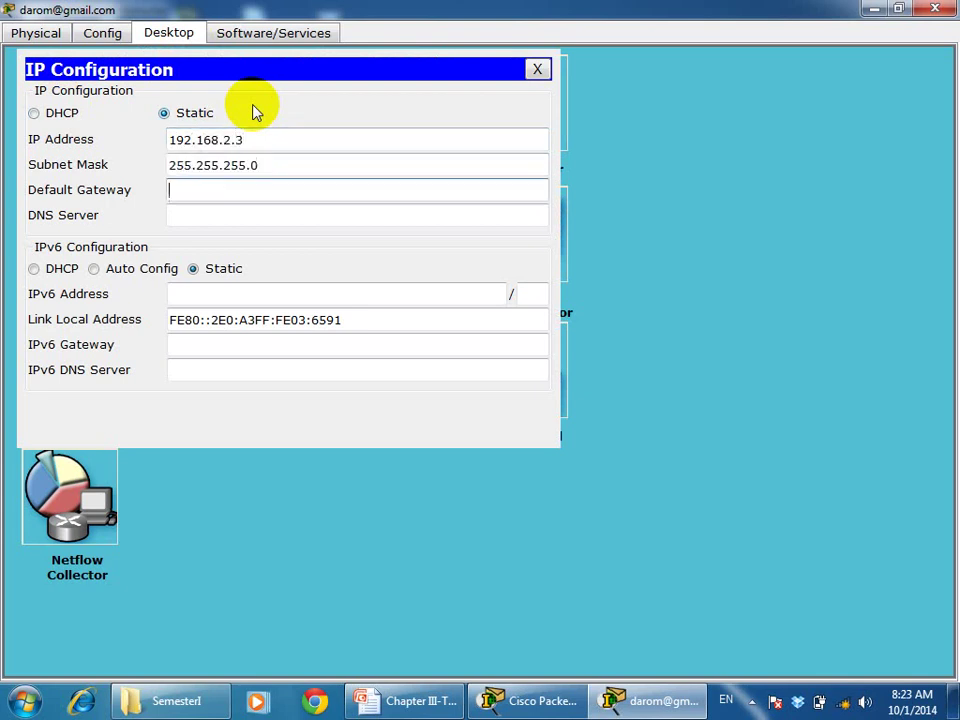
{"action": "type", "text": "192.168.2.1"}
{"action": "key", "text": "Tab"}
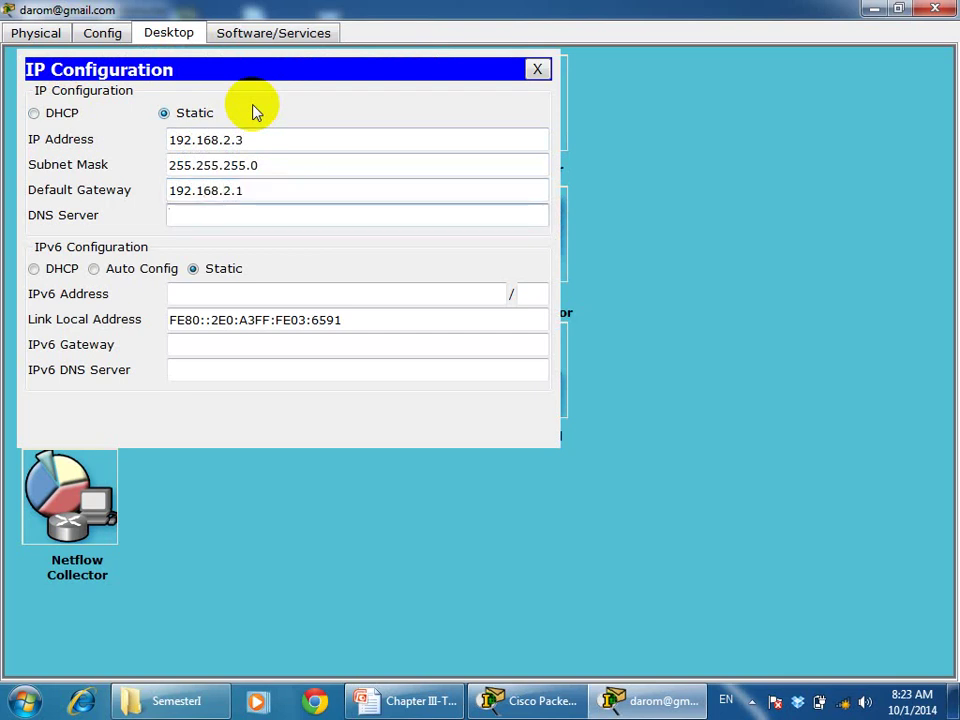
{"action": "type", "text": "192.168.2.254"}
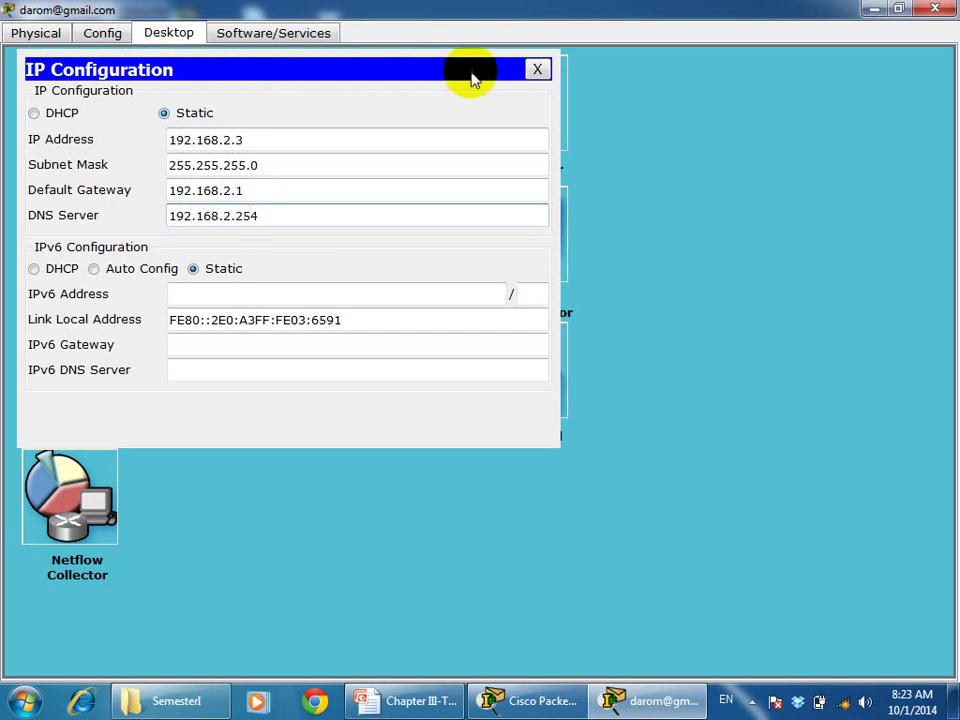
{"action": "left_click", "coordinate": [537, 70]}
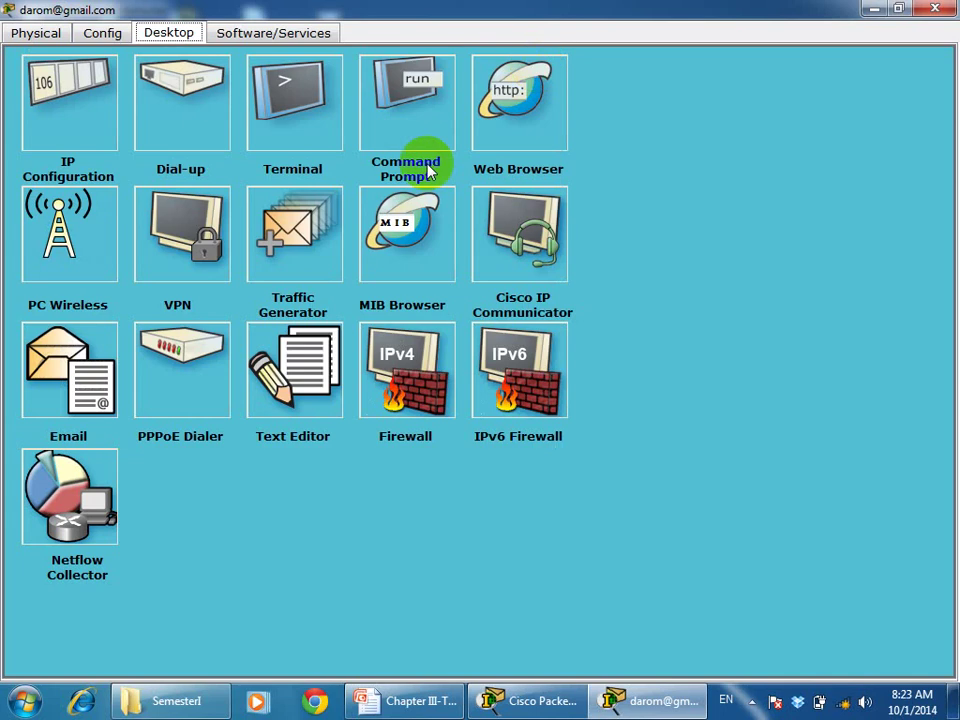
Enter the second laptop's mail display name and e-mail address, with gmail.com incoming and outgoing servers
{"action": "left_click", "coordinate": [73, 376]}
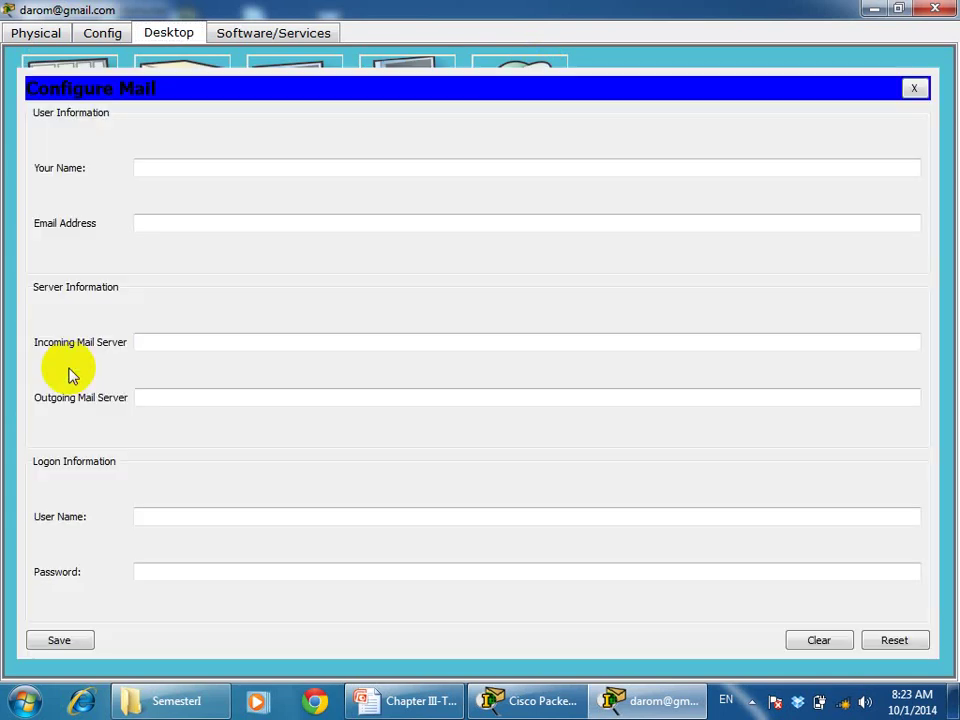
{"action": "left_click", "coordinate": [169, 173]}
{"action": "type", "text": "darom"}
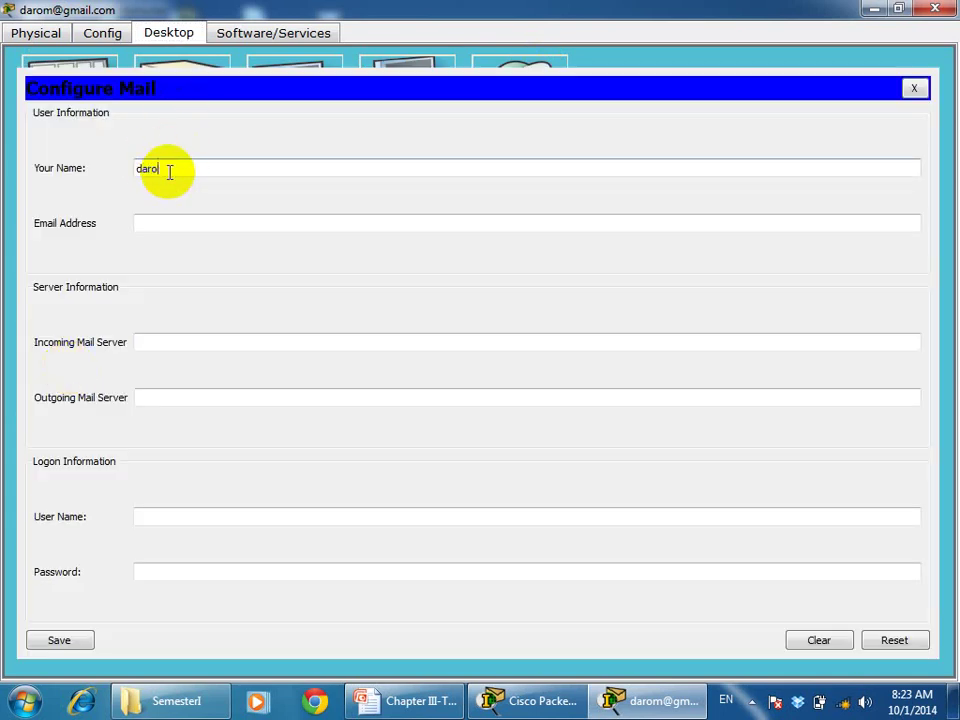
{"action": "left_click", "coordinate": [170, 216]}
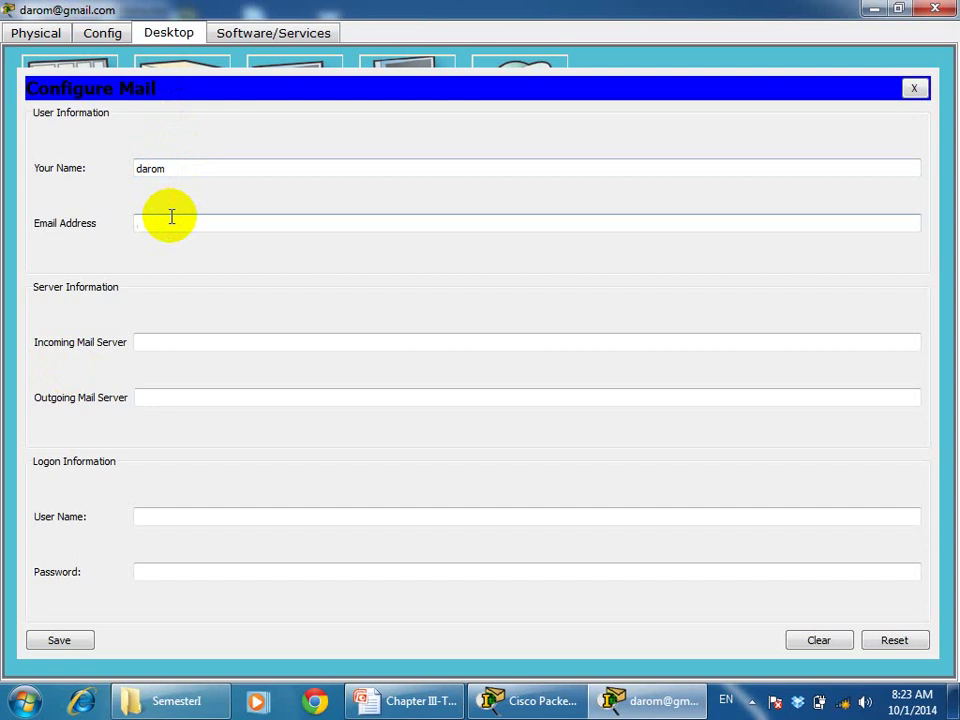
{"action": "left_click", "coordinate": [184, 344]}
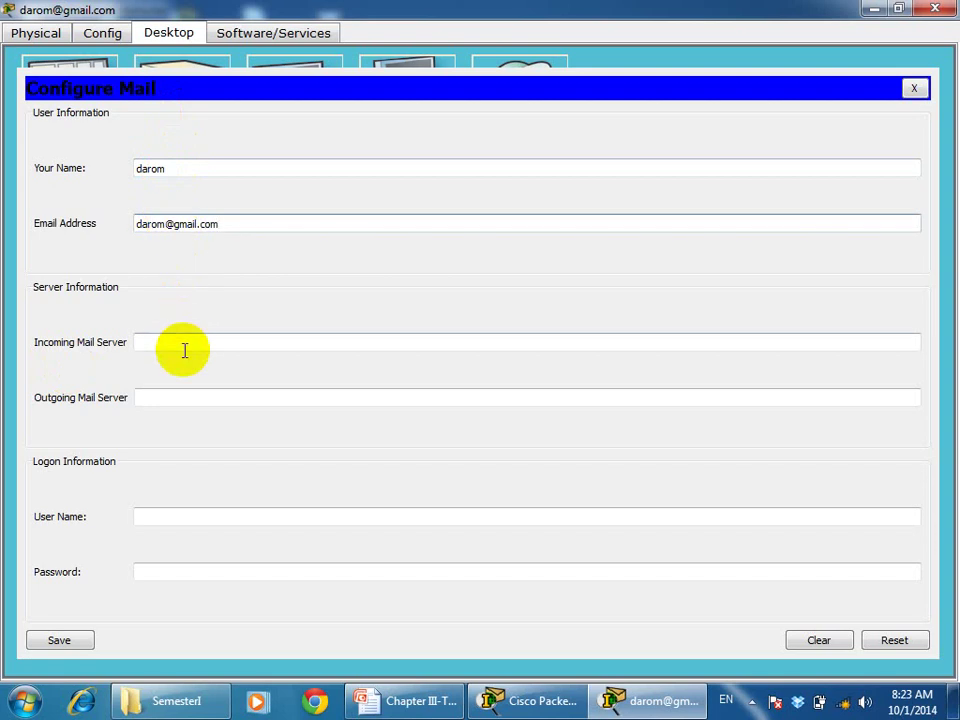
{"action": "left_click", "coordinate": [184, 344]}
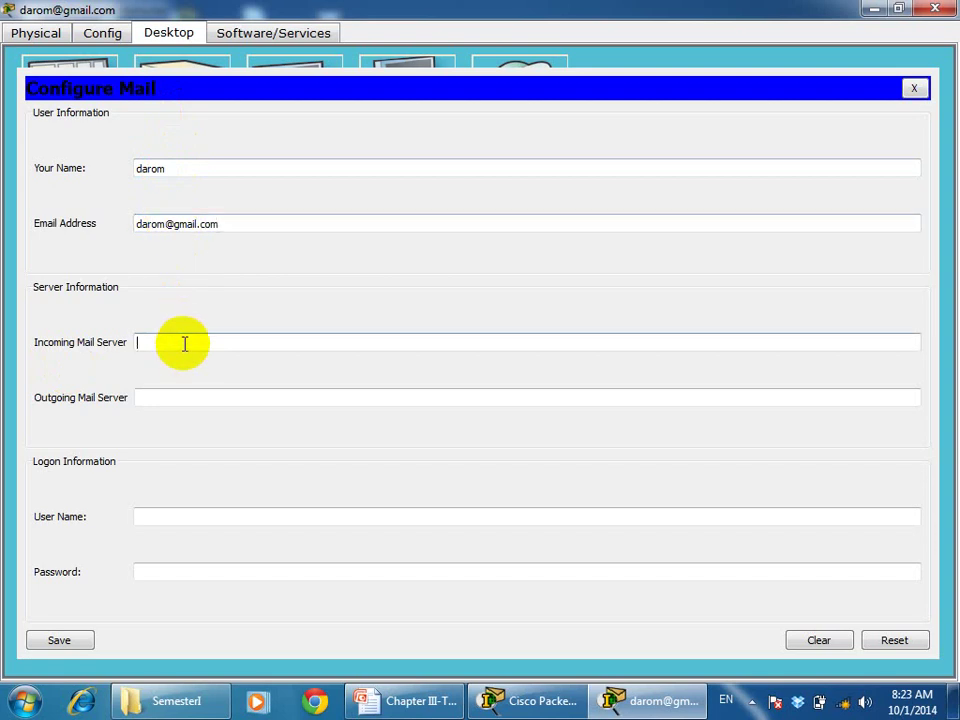
{"action": "type", "text": "gmail.com"}
{"action": "left_click", "coordinate": [176, 395]}
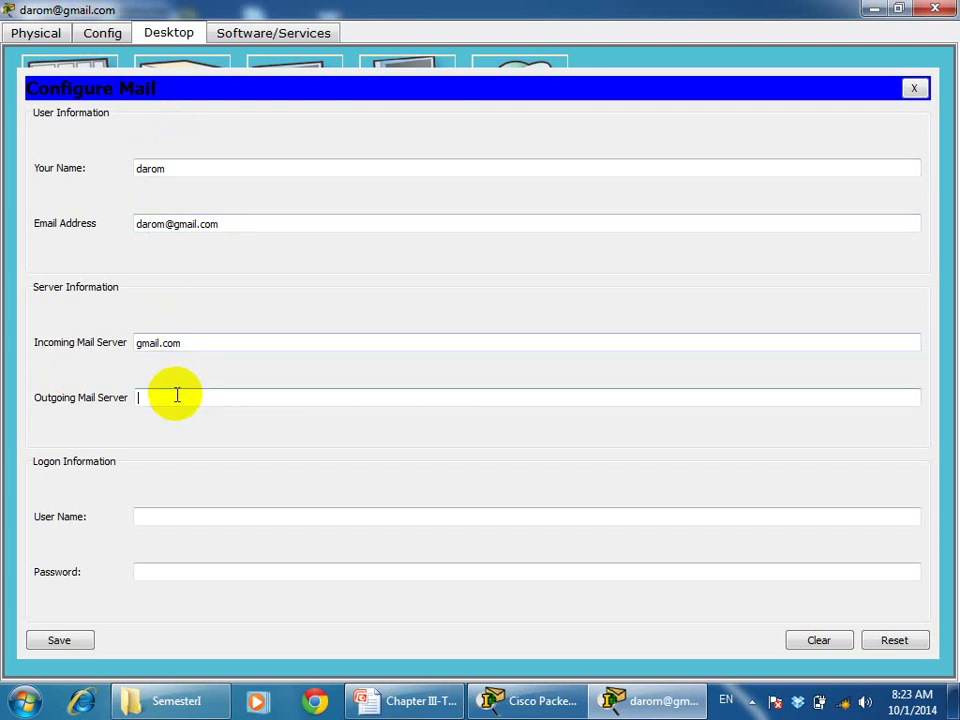
{"action": "type", "text": "gmail.com"}
Enter the logon user name and password, save the account, and close the laptop window
{"action": "left_click", "coordinate": [154, 517]}
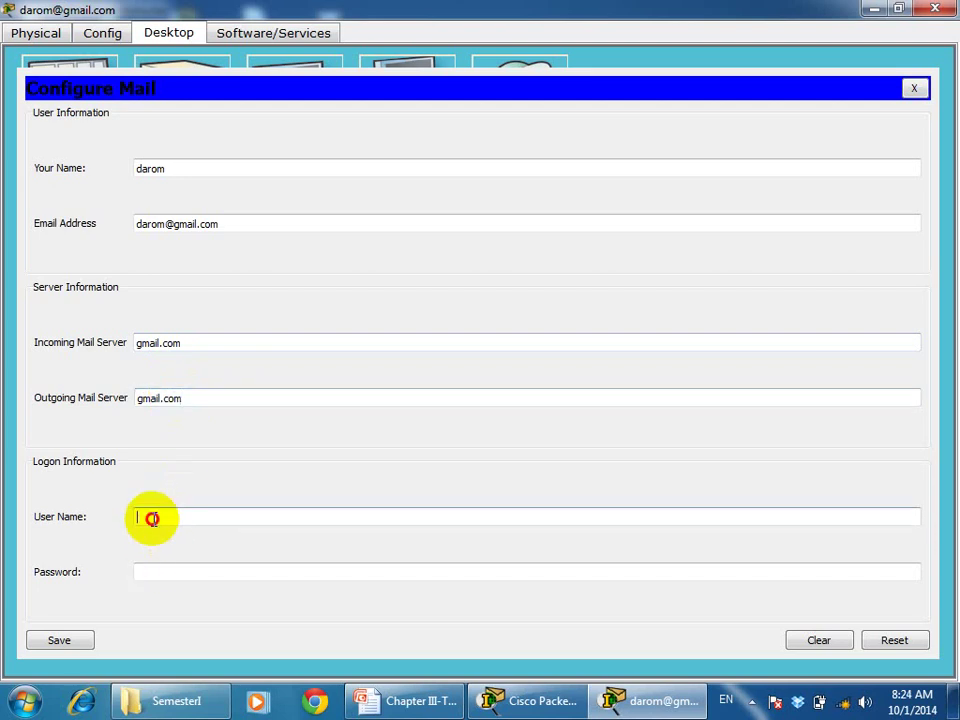
{"action": "type", "text": "darom"}
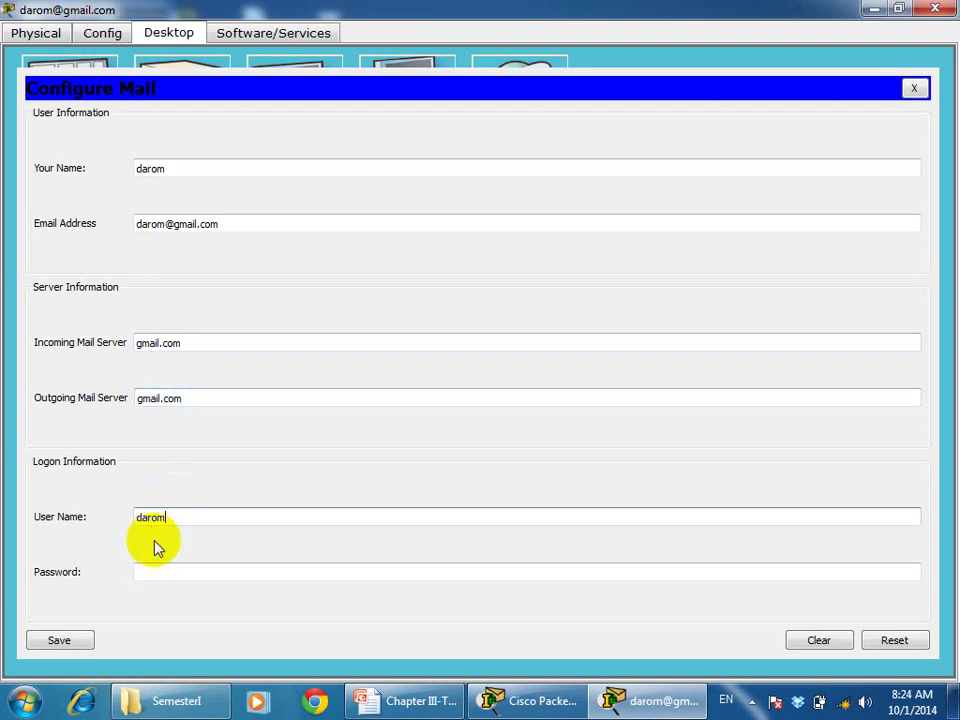
{"action": "left_click", "coordinate": [159, 567]}
{"action": "type", "text": "123"}
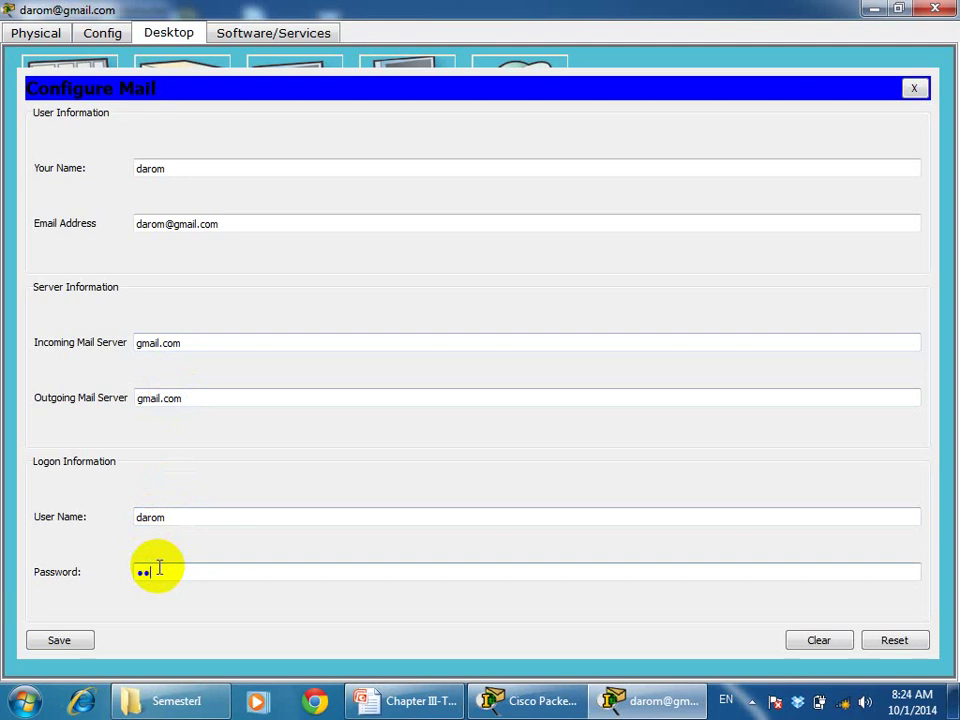
{"action": "left_click", "coordinate": [75, 641]}
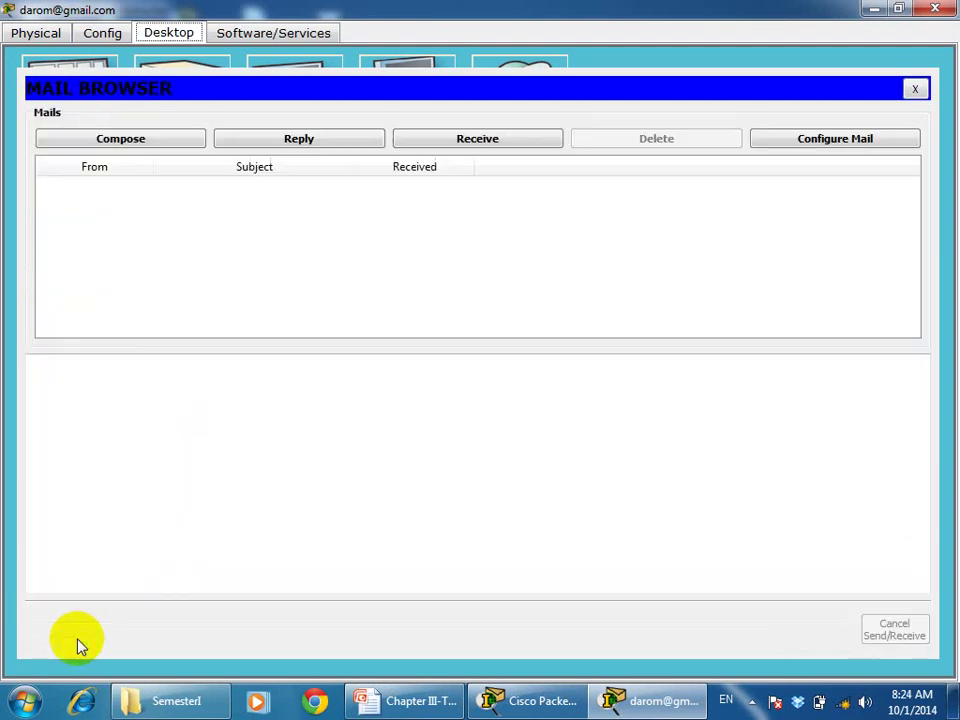
{"action": "left_click", "coordinate": [933, 9]}
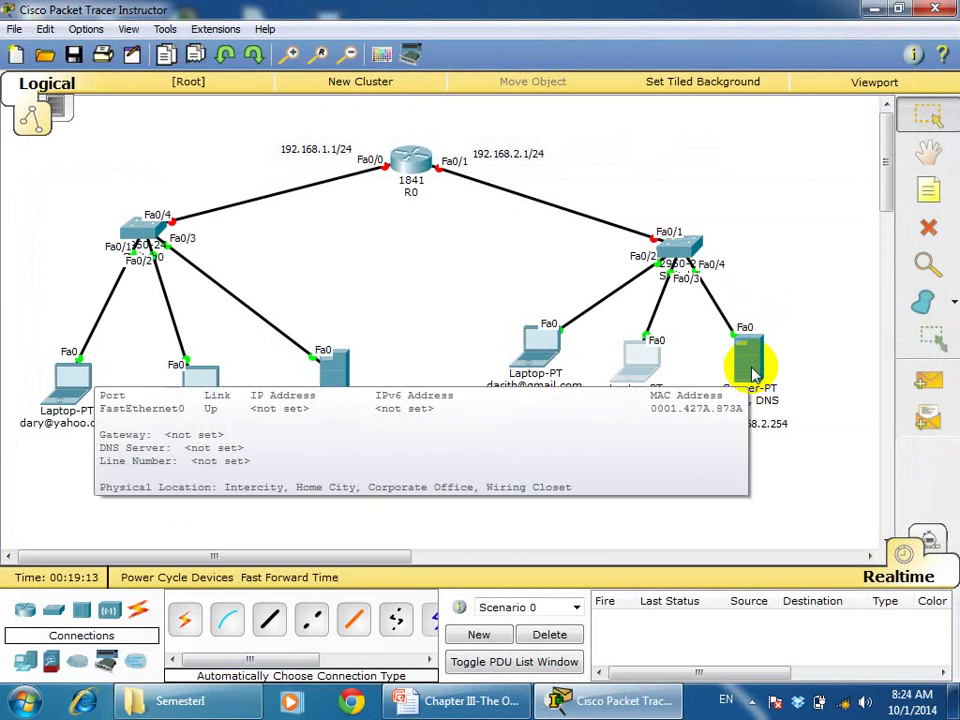
Set the gmail, DNS server's IP to 192.168.2.254, gateway 192.168.2.1, DNS 192.168.2.254
{"action": "left_click", "coordinate": [753, 374]}
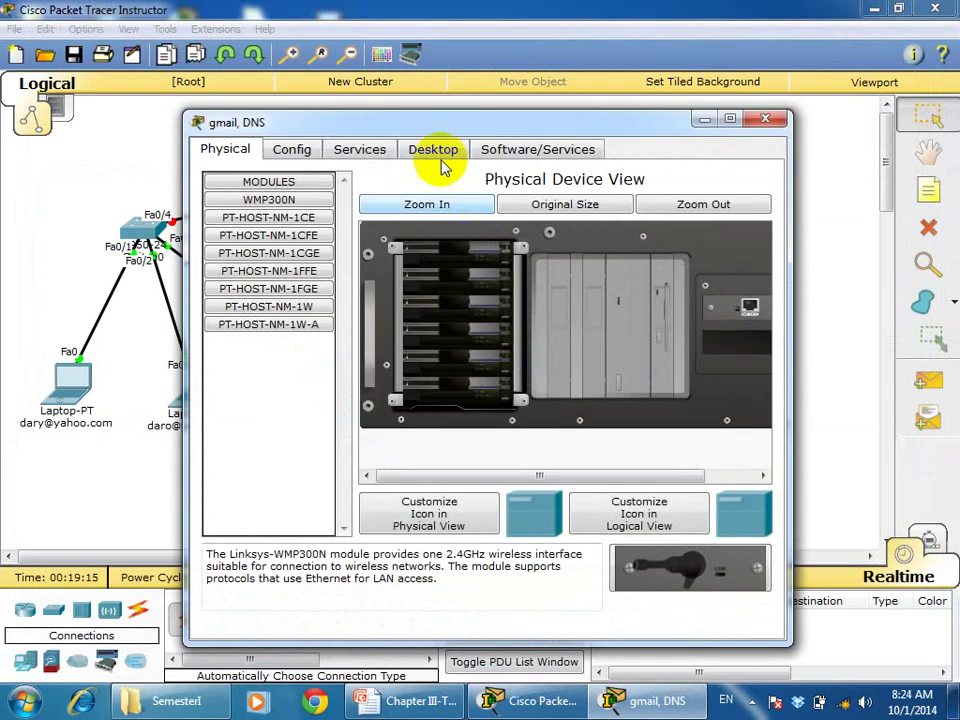
{"action": "left_click", "coordinate": [431, 150]}
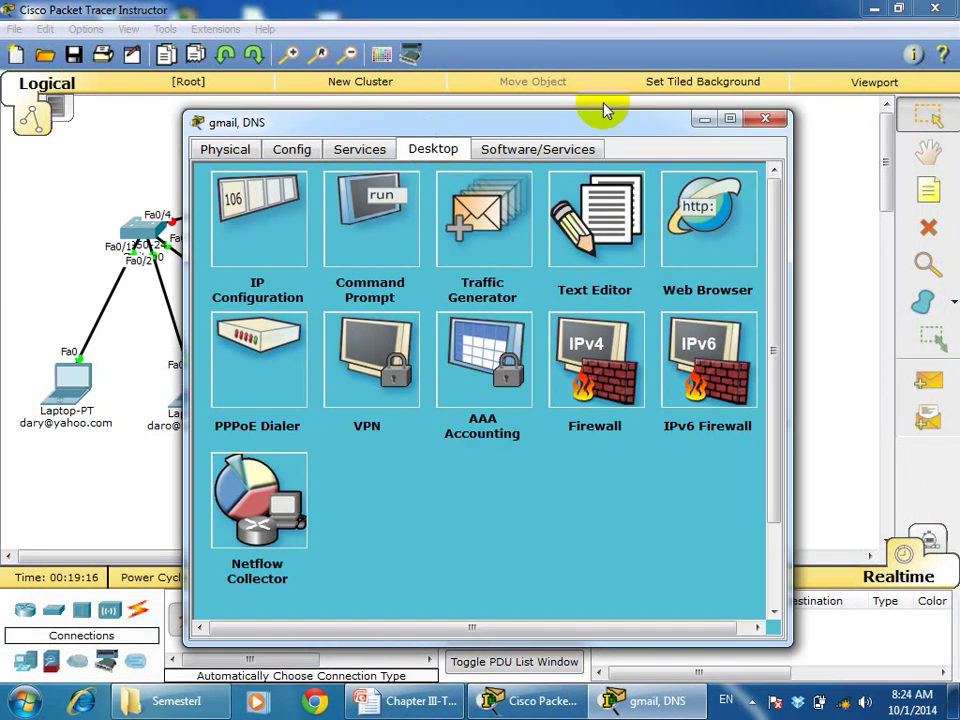
{"action": "left_click", "coordinate": [729, 119]}
{"action": "left_click", "coordinate": [85, 140]}
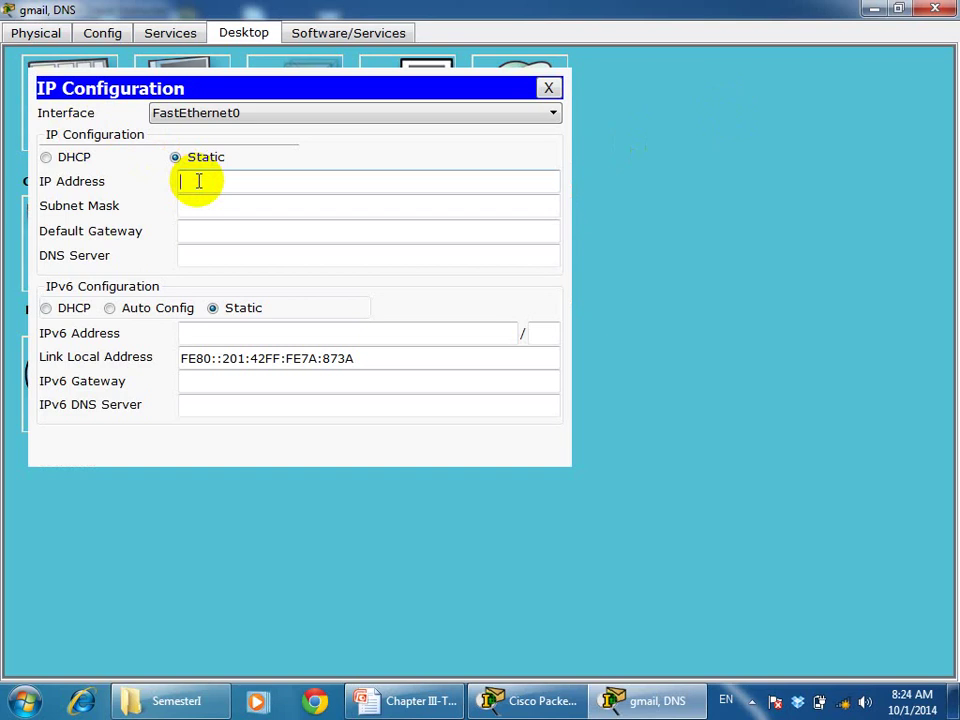
{"action": "type", "text": "192"}
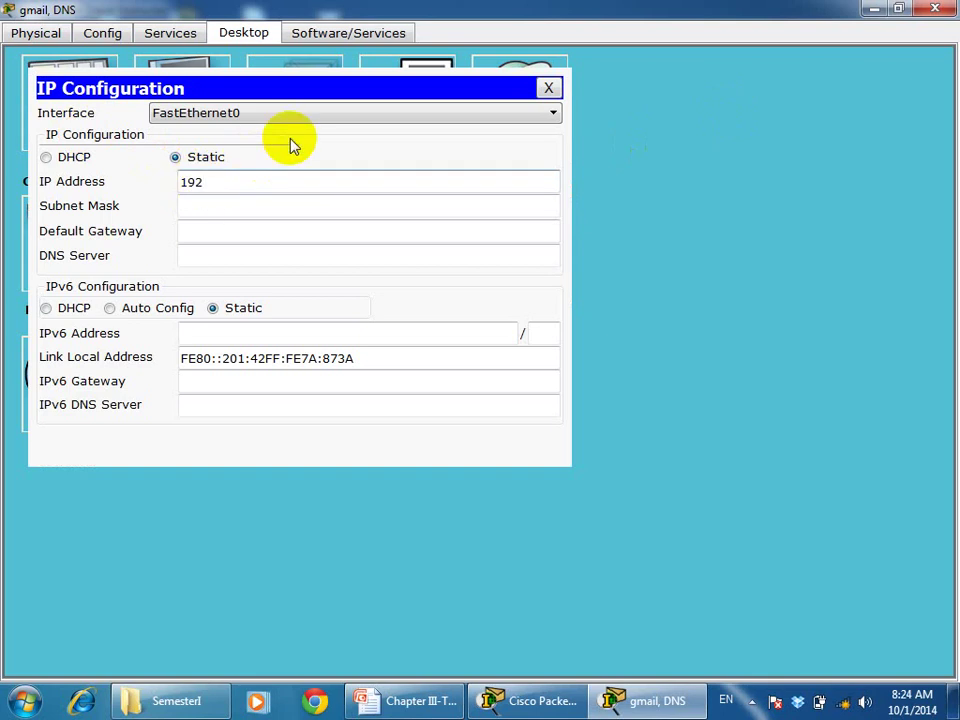
{"action": "type", "text": ".168.2.254"}
{"action": "key", "text": "Tab"}
{"action": "key", "text": "Tab"}
{"action": "type", "text": "1"}
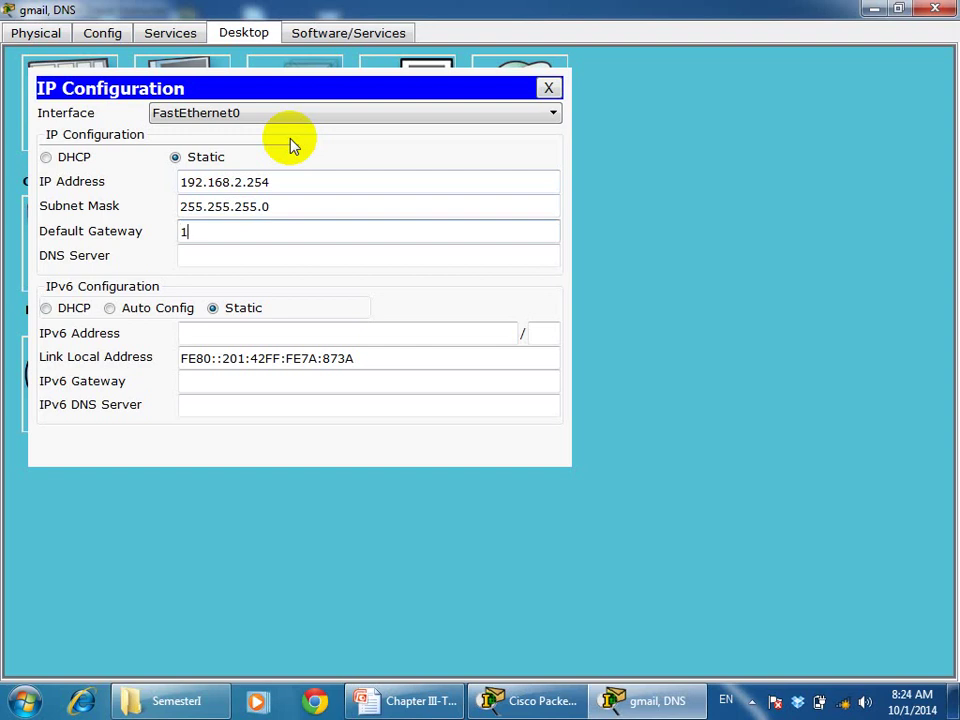
{"action": "type", "text": "92.168.2.1"}
{"action": "key", "text": "Tab"}
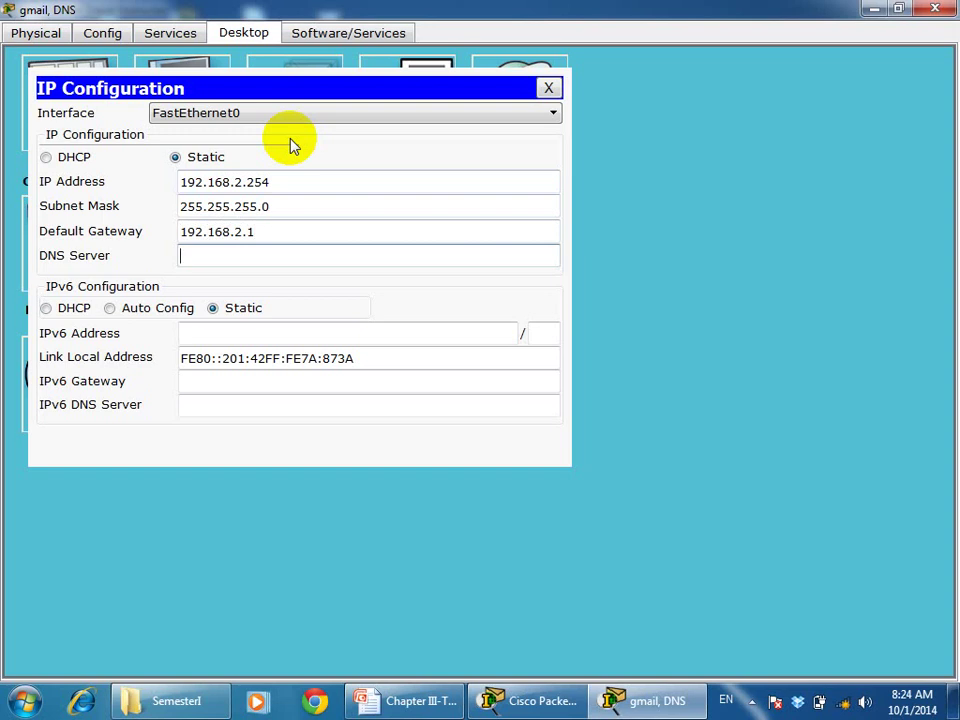
{"action": "type", "text": "192.168.2.254"}
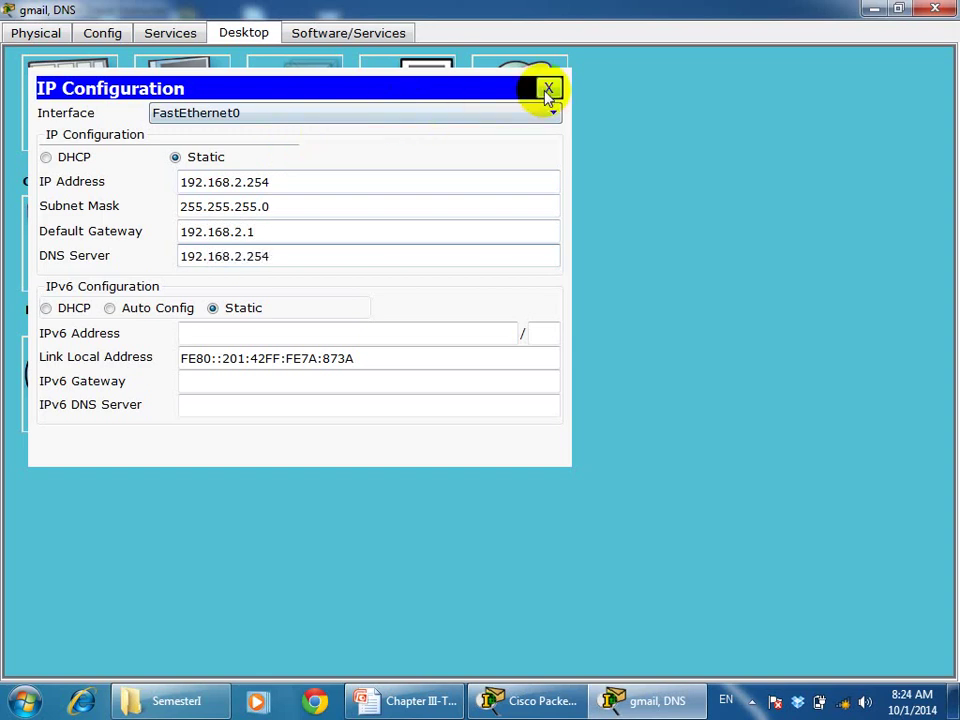
{"action": "left_click", "coordinate": [548, 90]}
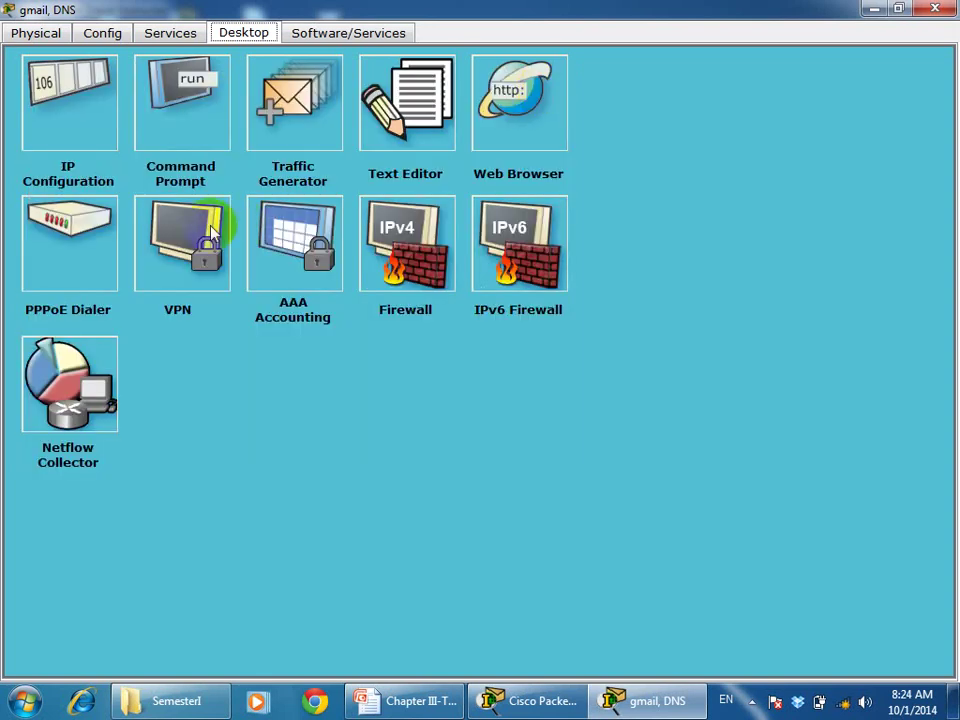
Set the server's email domain name to gmail.com
{"action": "left_click", "coordinate": [166, 32]}
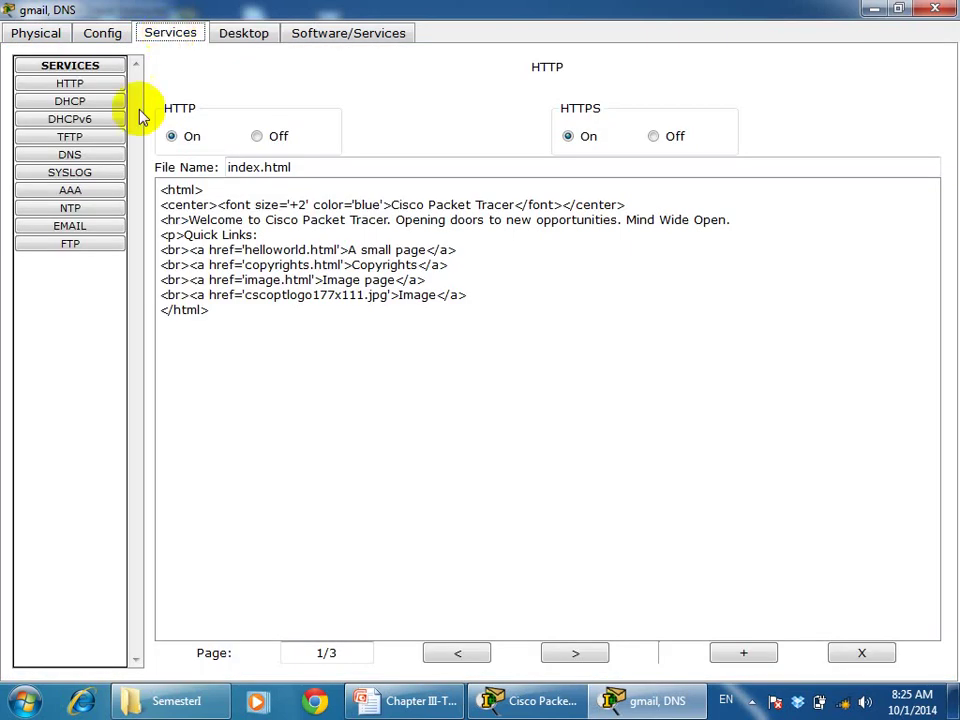
{"action": "left_click", "coordinate": [86, 229]}
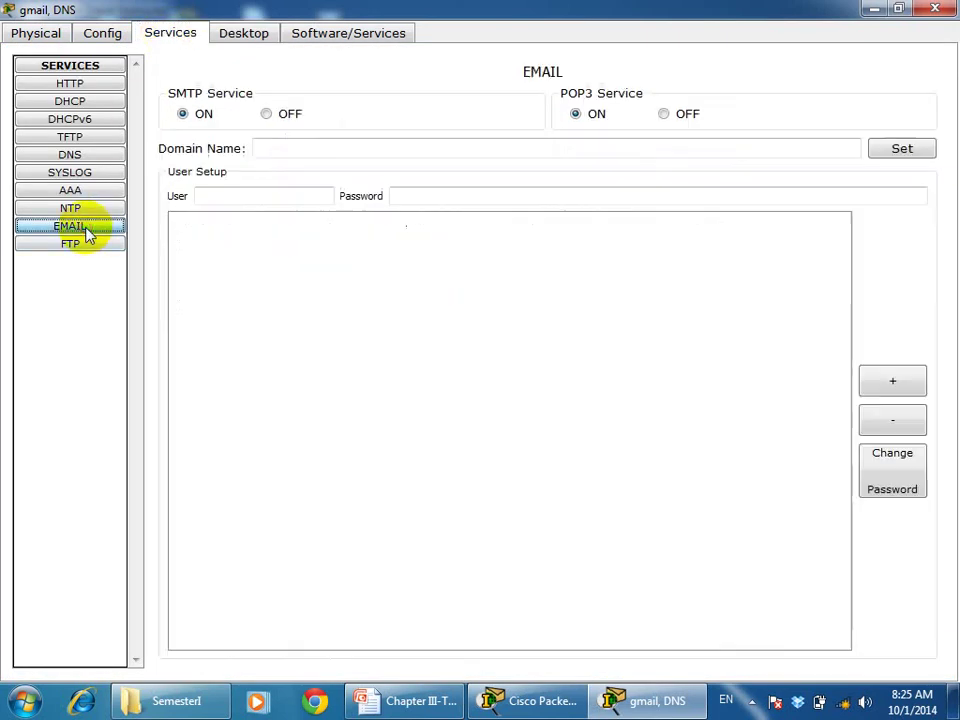
{"action": "left_click", "coordinate": [419, 149]}
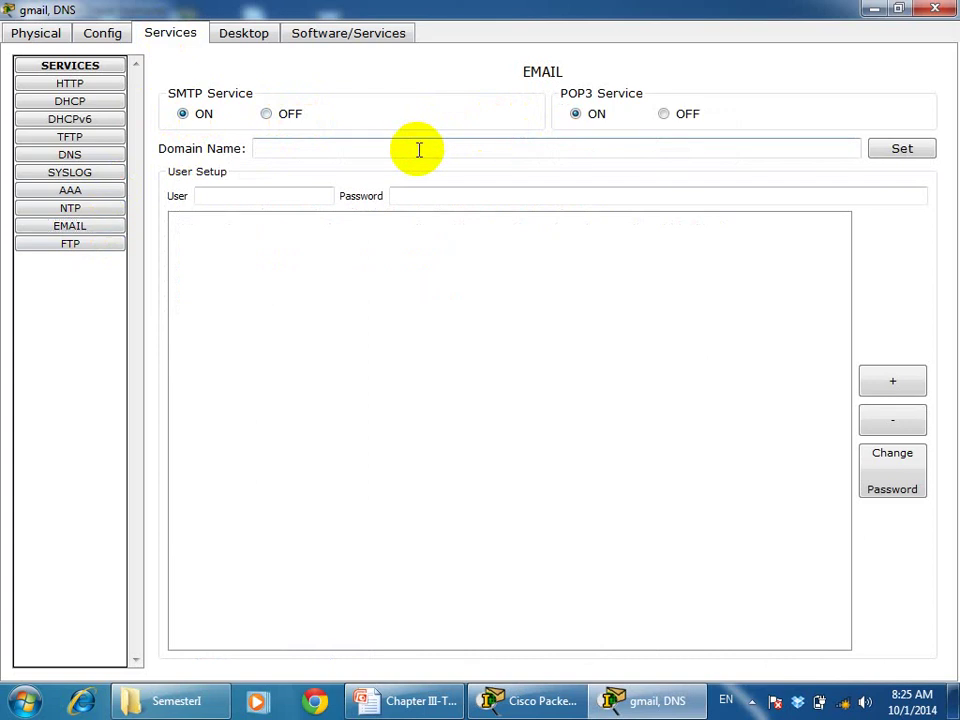
{"action": "type", "text": "gmail.com"}
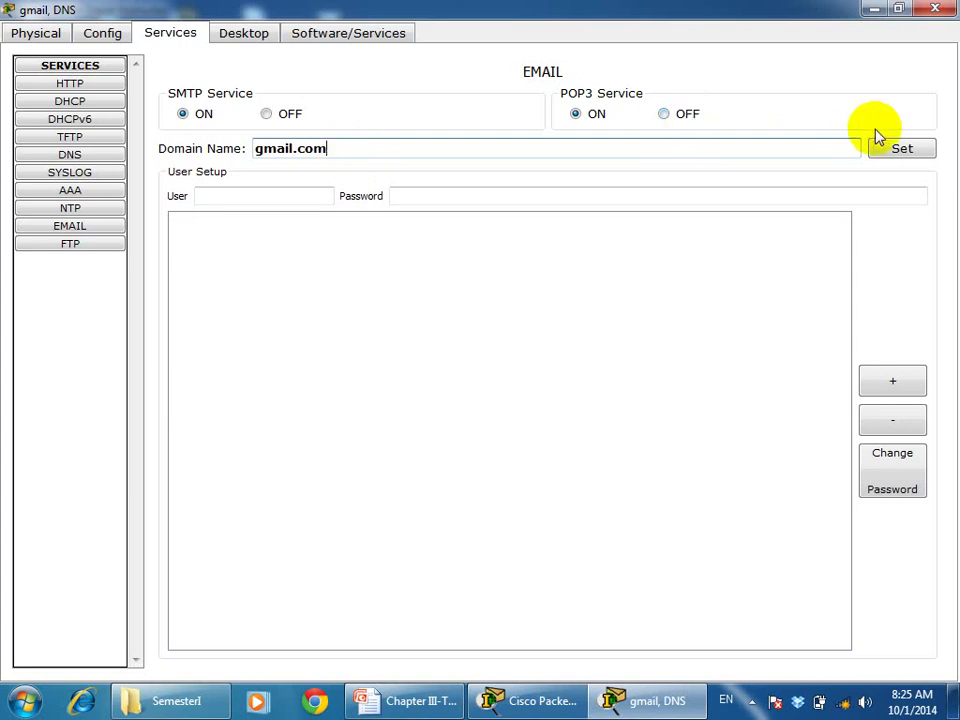
{"action": "left_click", "coordinate": [898, 150]}
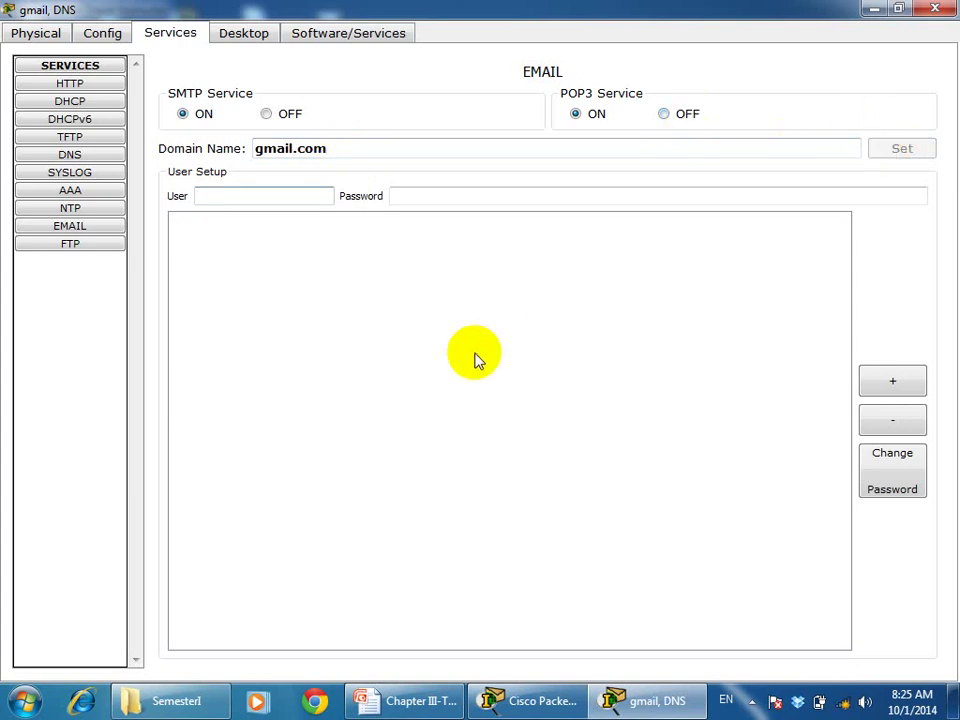
Add two mail user accounts with their passwords, the second derived from the first user name
{"action": "type", "text": "darith"}
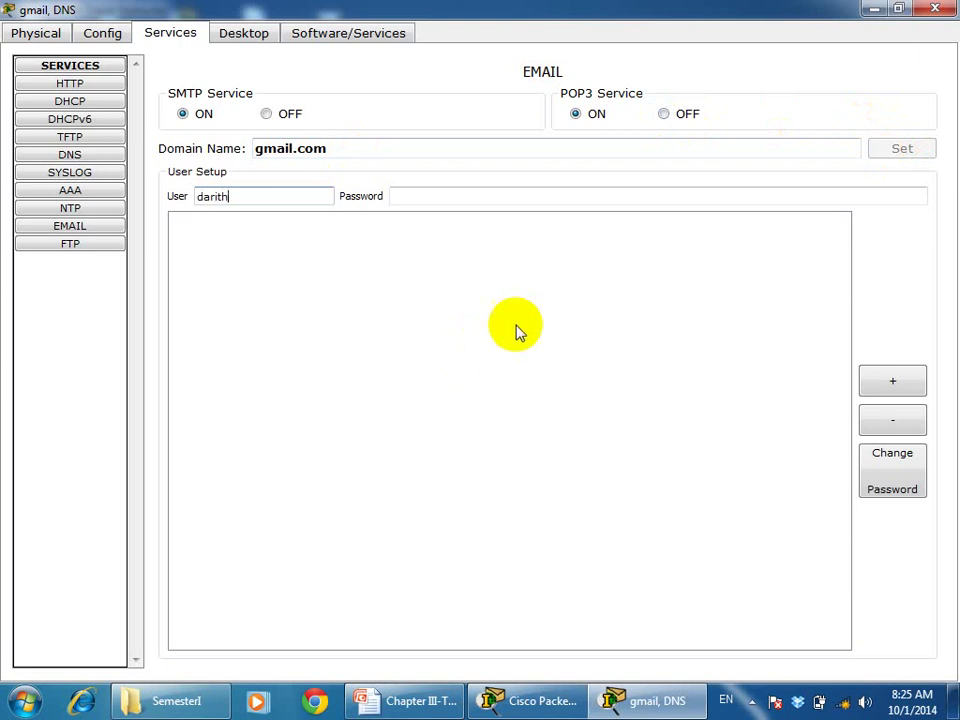
{"action": "left_click", "coordinate": [433, 197]}
{"action": "type", "text": "123"}
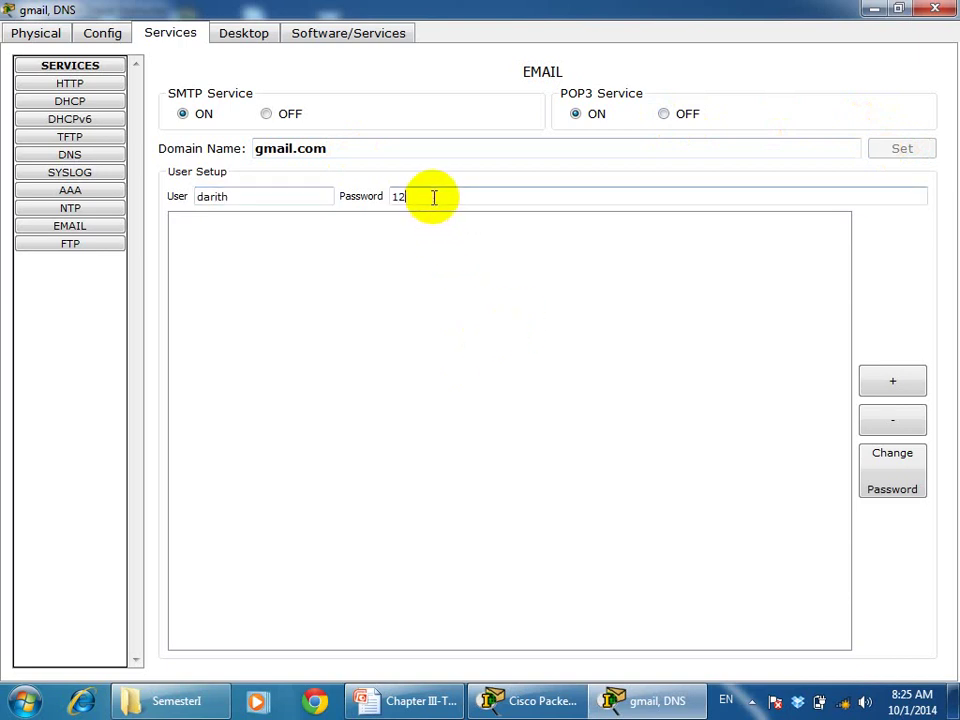
{"action": "left_click", "coordinate": [886, 375]}
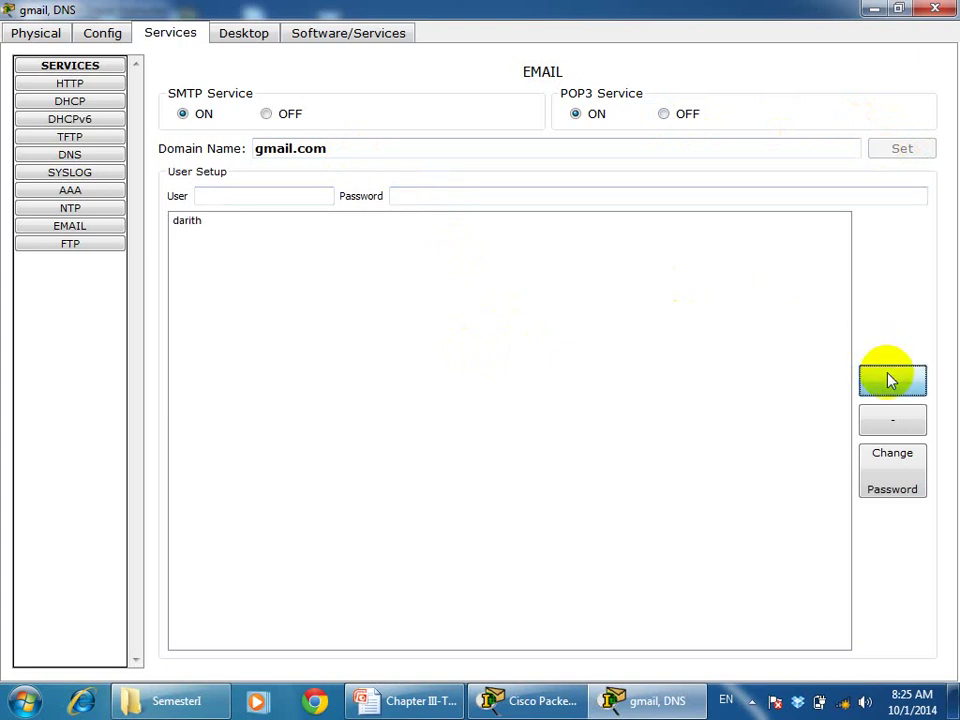
{"action": "left_click", "coordinate": [181, 222]}
{"action": "left_click", "coordinate": [242, 197]}
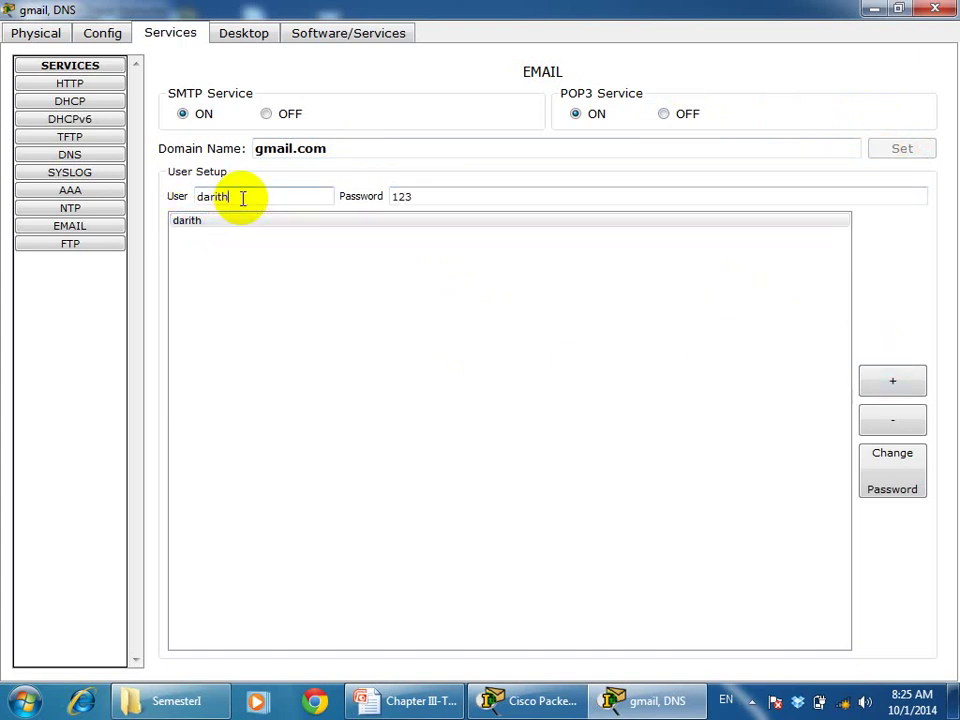
{"action": "key", "text": "BackSpace"}
{"action": "key", "text": "BackSpace"}
{"action": "key", "text": "BackSpace"}
{"action": "type", "text": "om"}
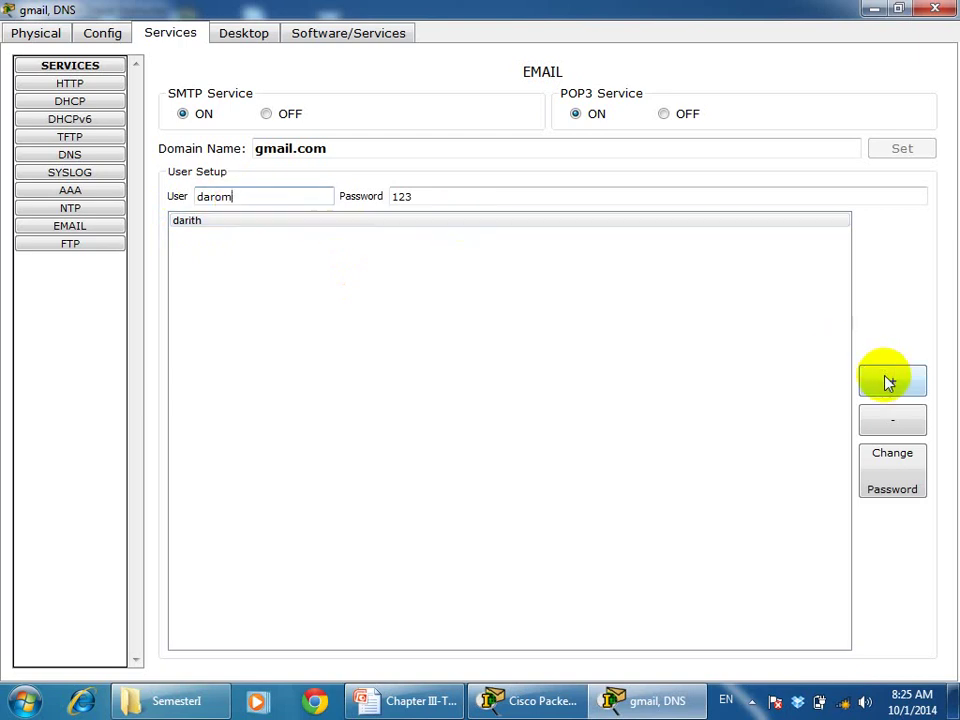
{"action": "left_click", "coordinate": [888, 382]}
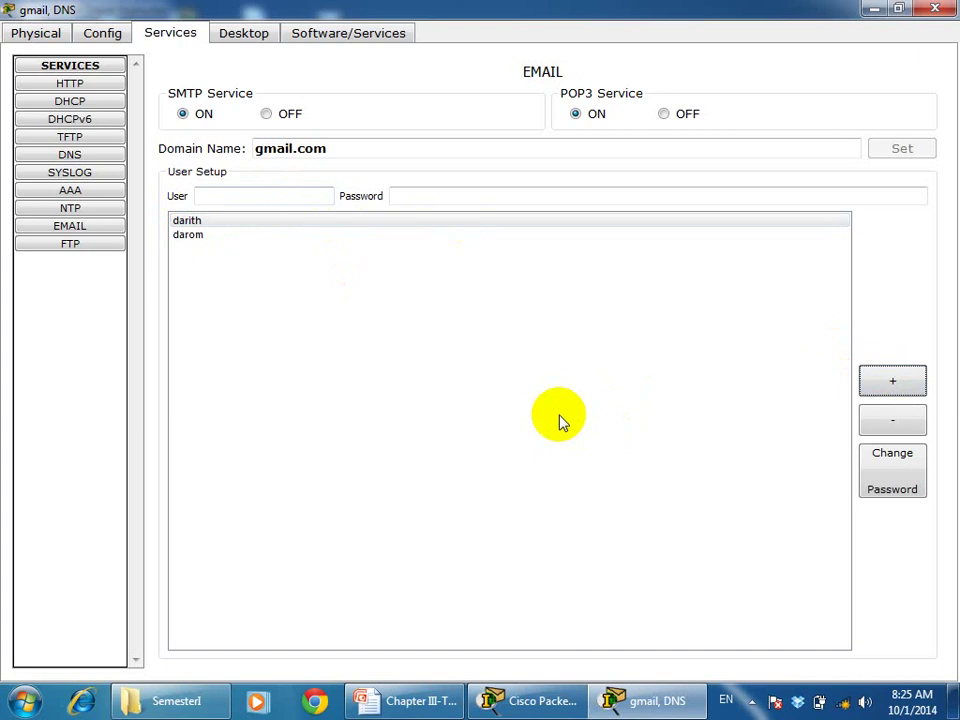
Turn the DNS service on and add an A record gmail.com → 192.168.2.254
{"action": "left_click", "coordinate": [95, 158]}
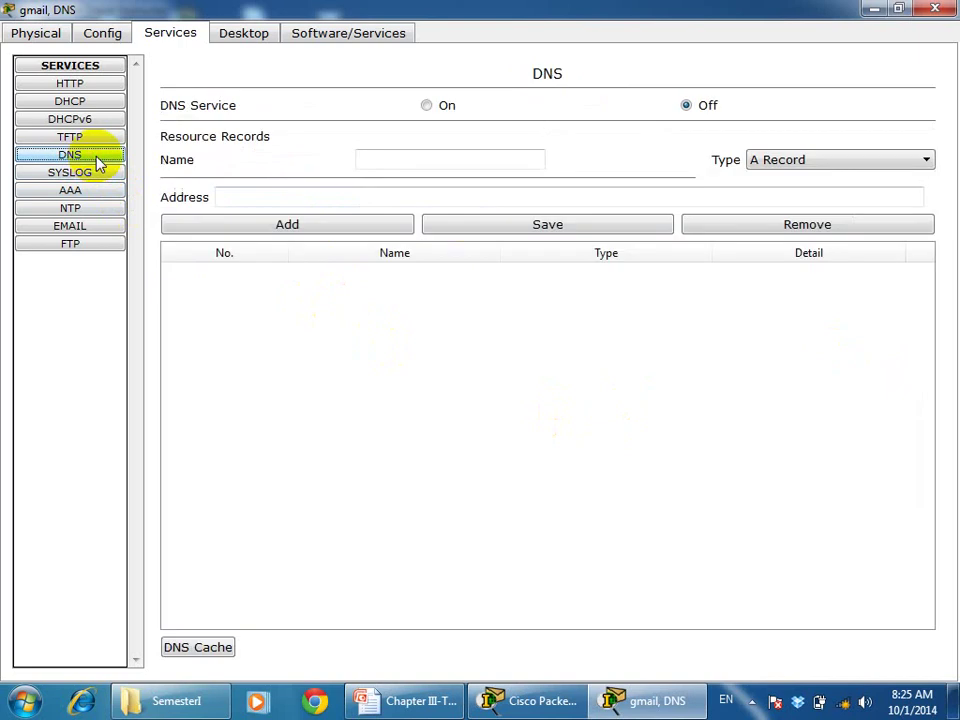
{"action": "left_click", "coordinate": [426, 108]}
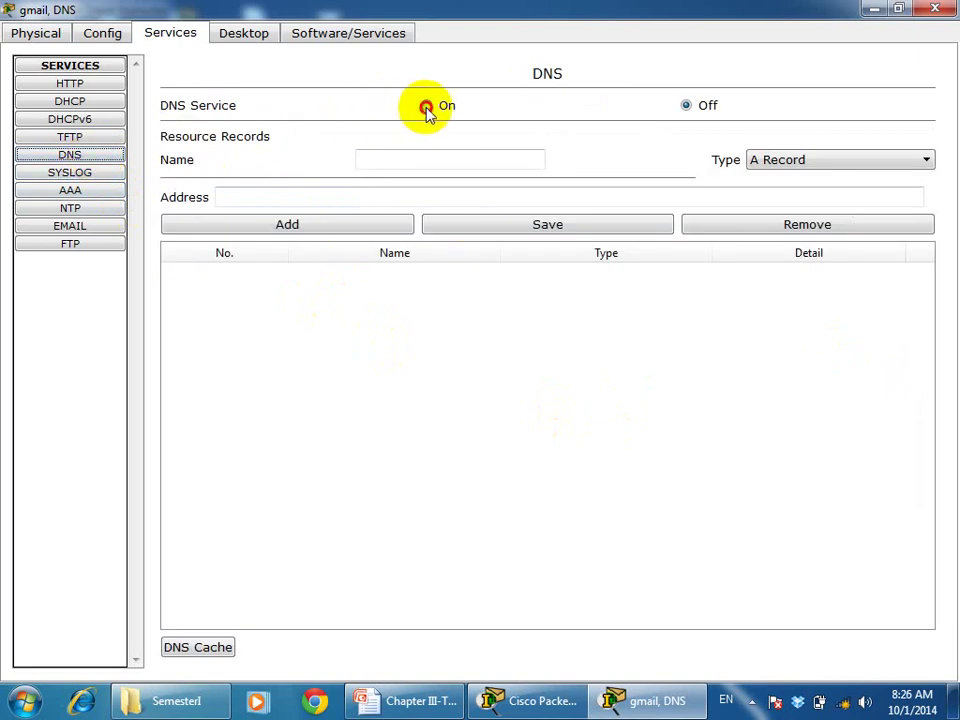
{"action": "left_click", "coordinate": [385, 158]}
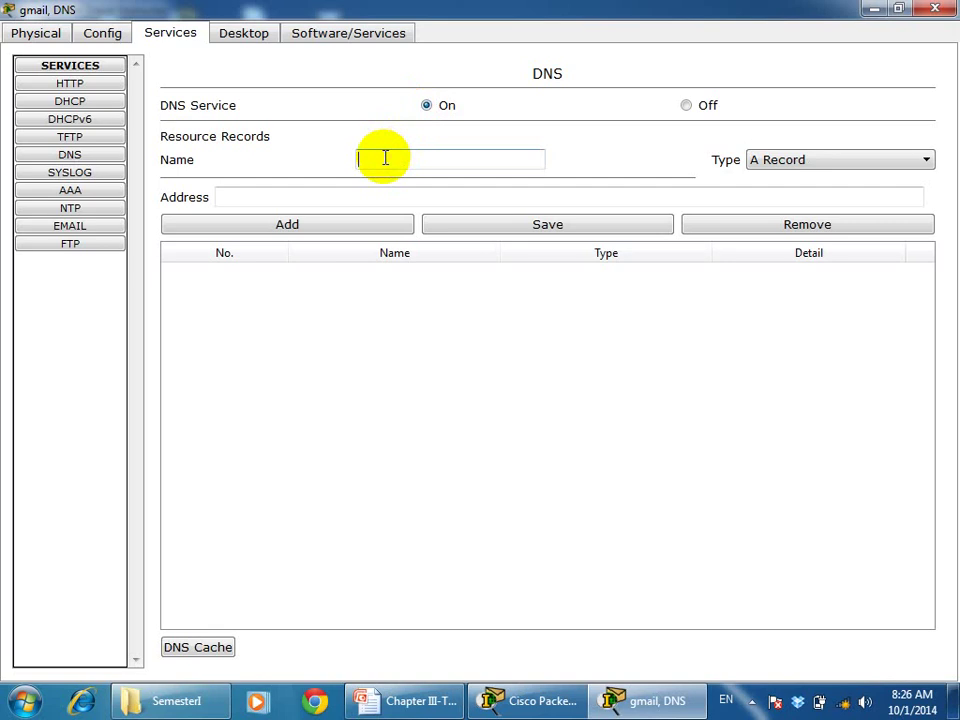
{"action": "type", "text": "gmail.com"}
{"action": "left_click", "coordinate": [385, 197]}
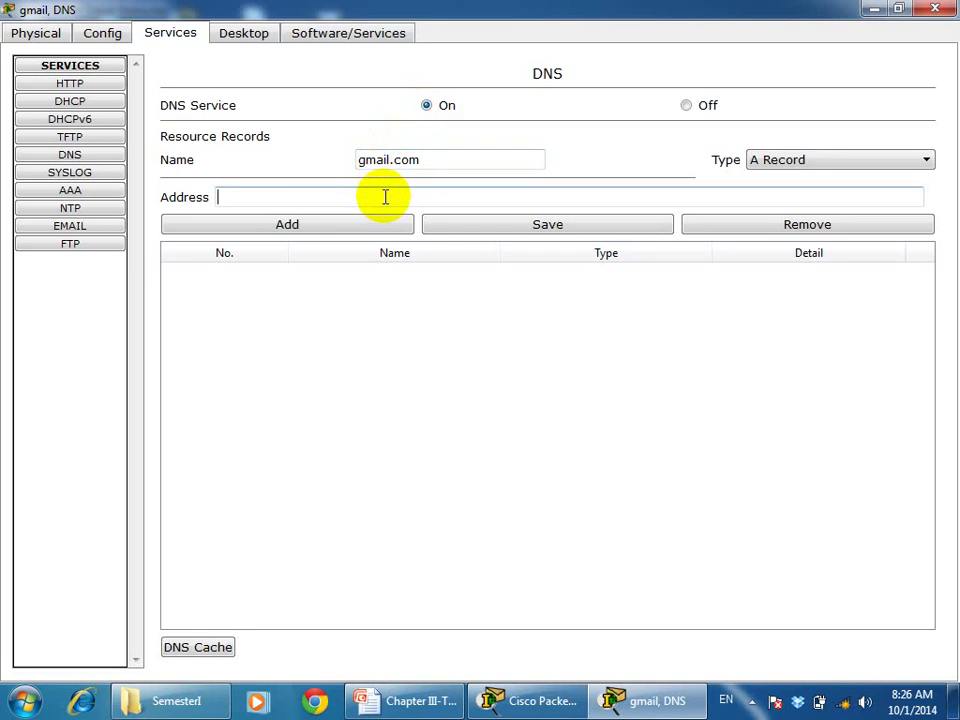
{"action": "type", "text": "192.168.2.254"}
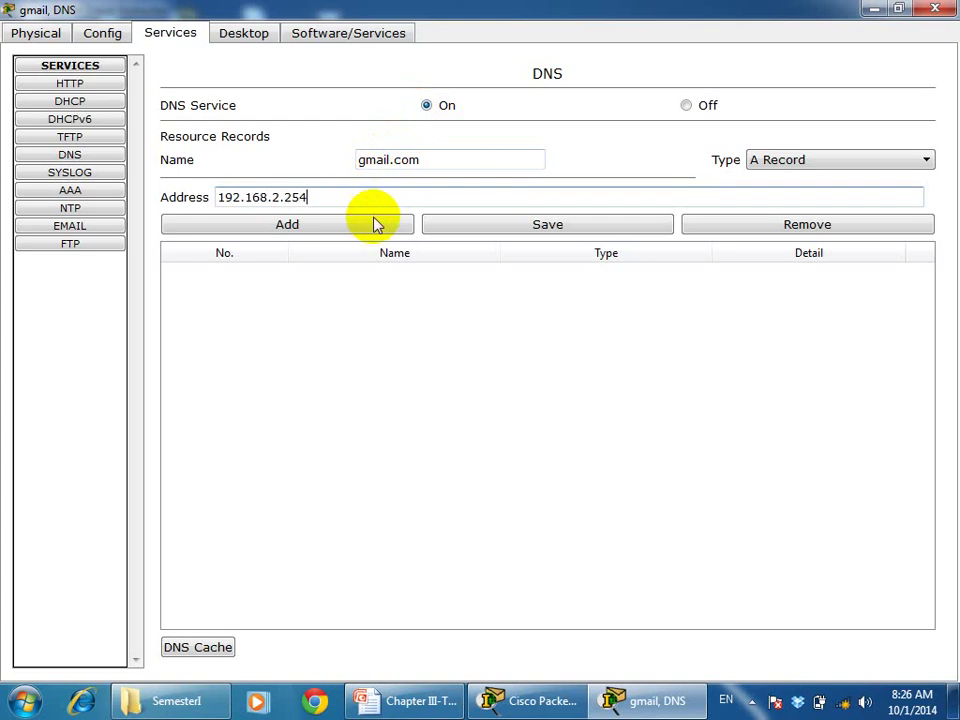
{"action": "left_click", "coordinate": [375, 225]}
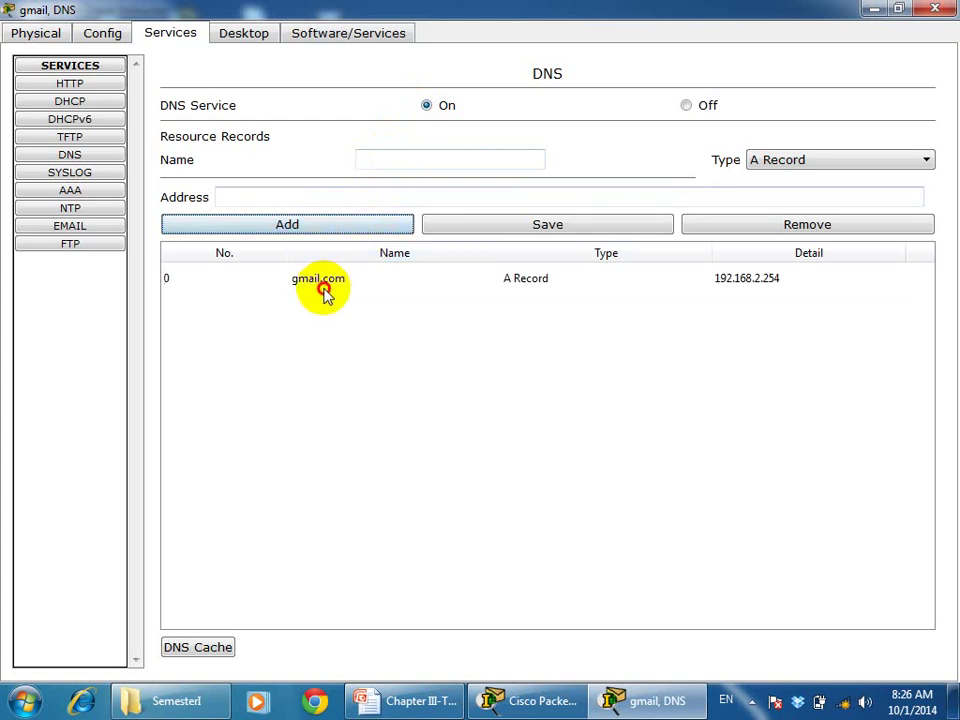
Add an A record yahoo.com → 192.168.1.254 by editing the gmail.com entry
{"action": "left_click", "coordinate": [323, 285]}
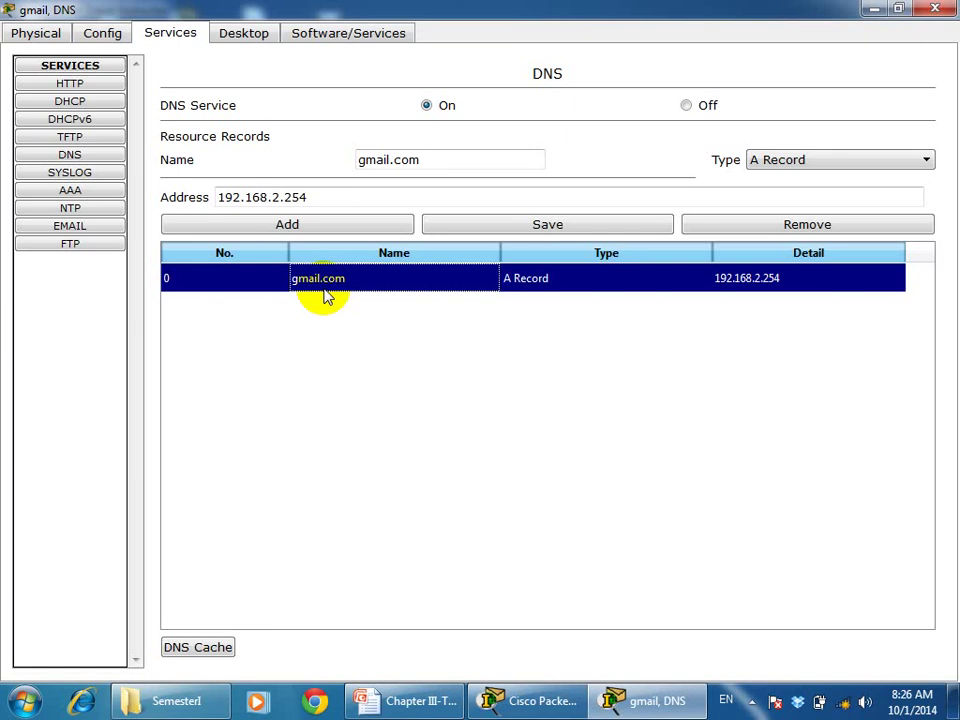
{"action": "left_click", "coordinate": [391, 159]}
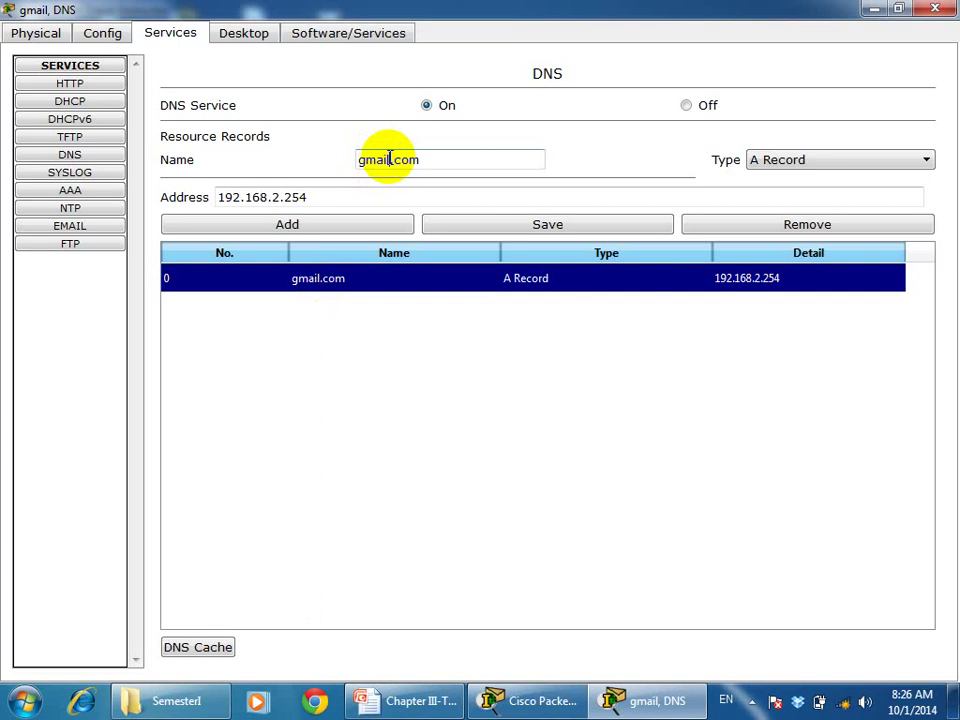
{"action": "key", "text": "BackSpace"}
{"action": "key", "text": "BackSpace"}
{"action": "key", "text": "BackSpace"}
{"action": "key", "text": "BackSpace"}
{"action": "key", "text": "BackSpace"}
{"action": "type", "text": "yahoo"}
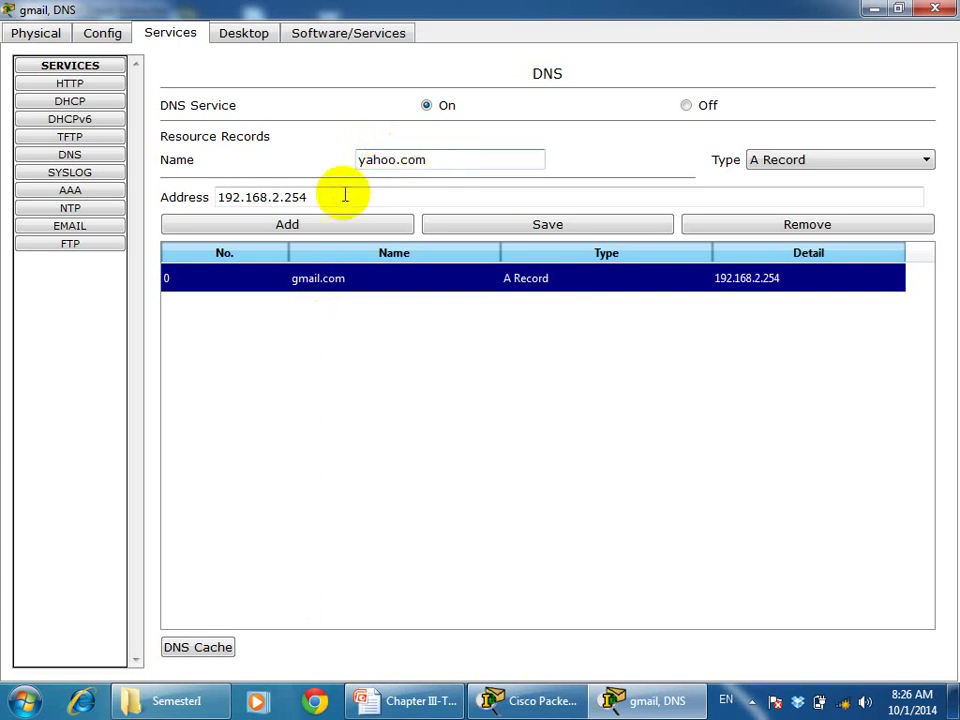
{"action": "left_click", "coordinate": [283, 199]}
{"action": "key", "text": "BackSpace"}
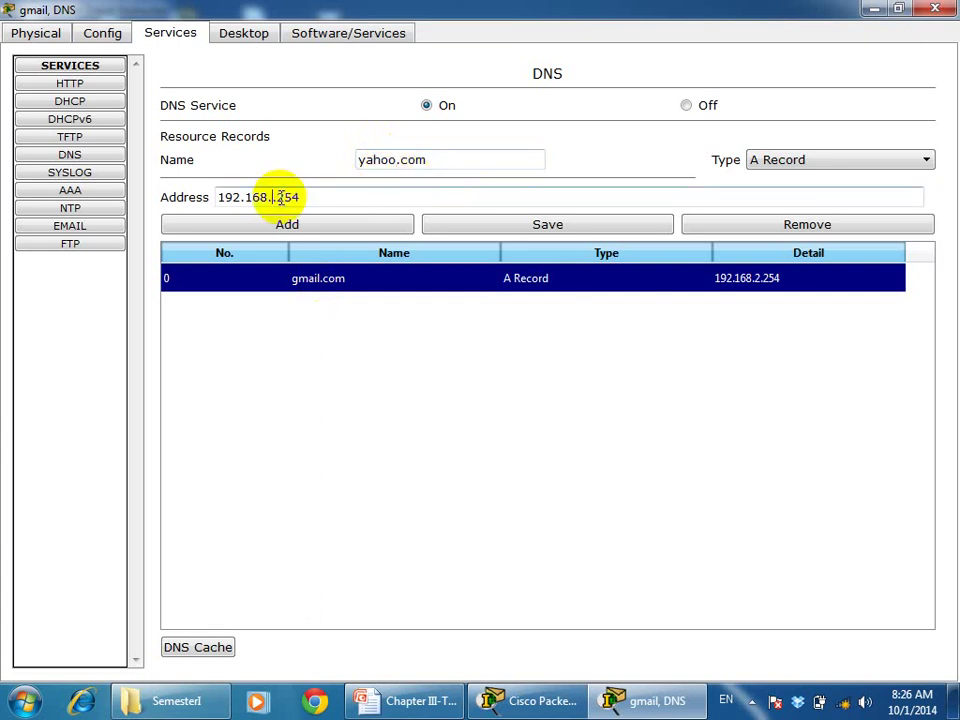
{"action": "type", "text": "1"}
{"action": "left_click", "coordinate": [289, 228]}
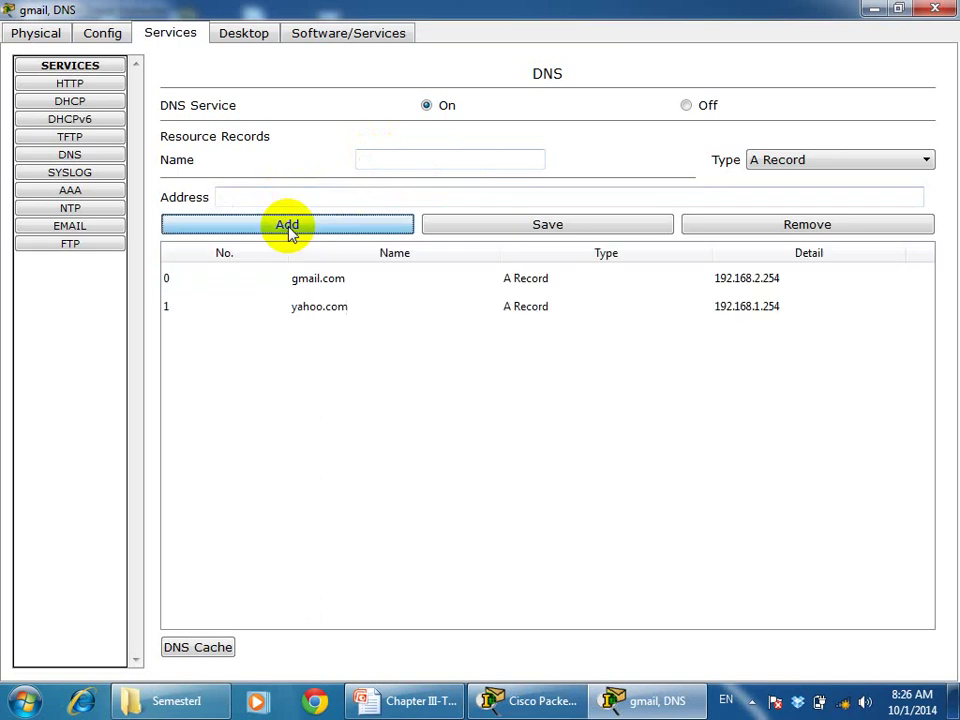
Close the gmail DNS server's window and open router R0's device window
{"action": "left_click", "coordinate": [938, 10]}
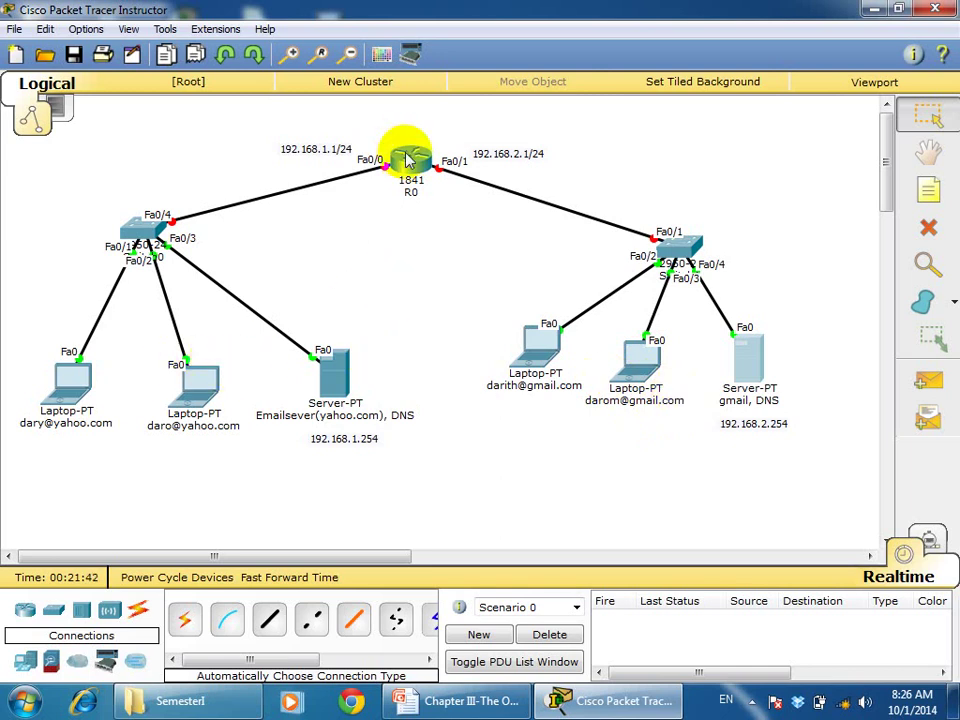
{"action": "mouse_move", "coordinate": [414, 180]}
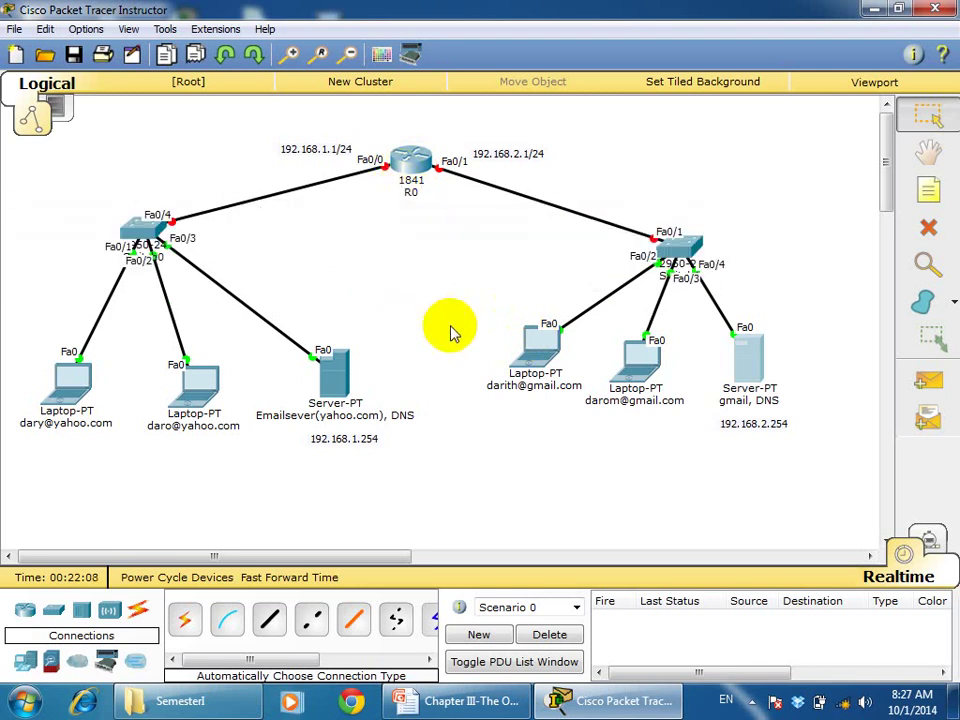
{"action": "left_click", "coordinate": [414, 161]}
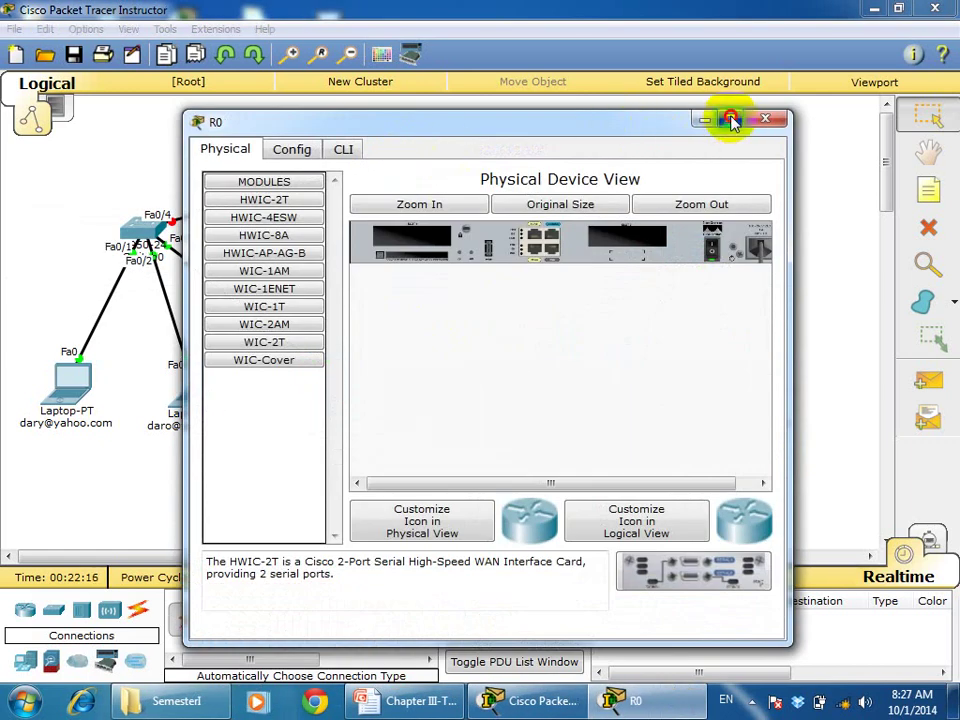
In R0's maximized CLI, decline the initial configuration dialog and enter privileged mode with enable
{"action": "left_click", "coordinate": [729, 120]}
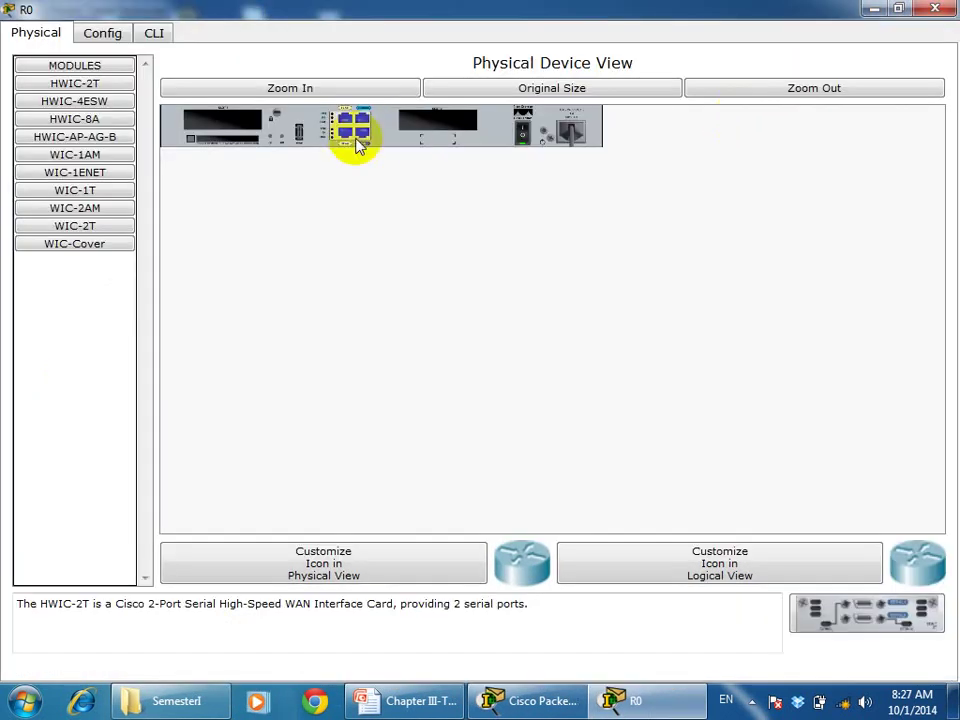
{"action": "left_click", "coordinate": [154, 36]}
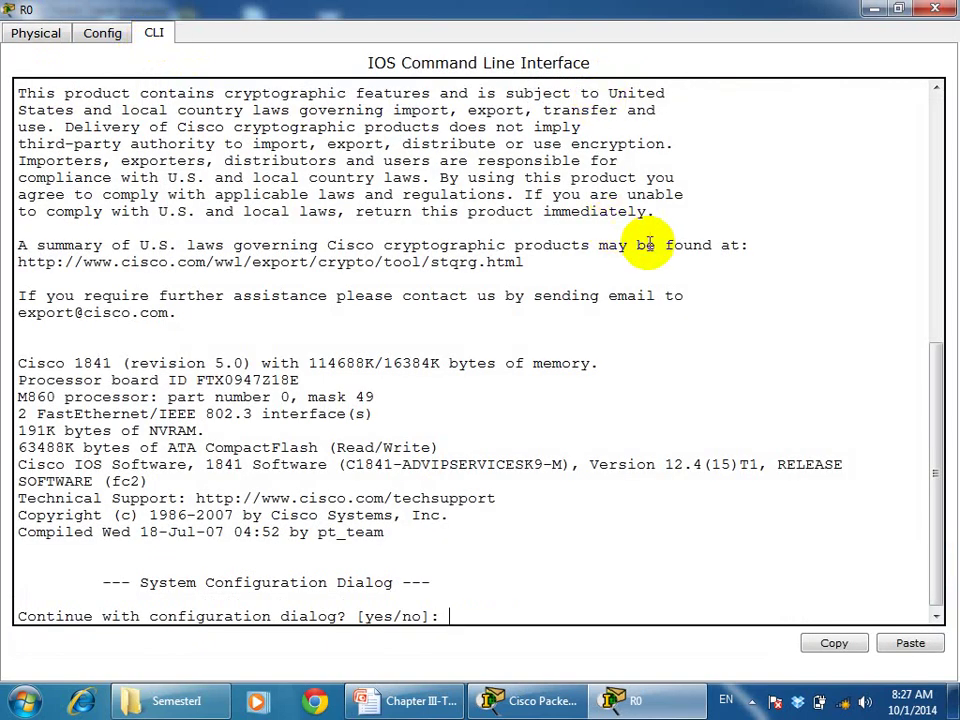
{"action": "type", "text": "no"}
{"action": "key", "text": "Return"}
{"action": "key", "text": "Return"}
{"action": "key", "text": "Return"}
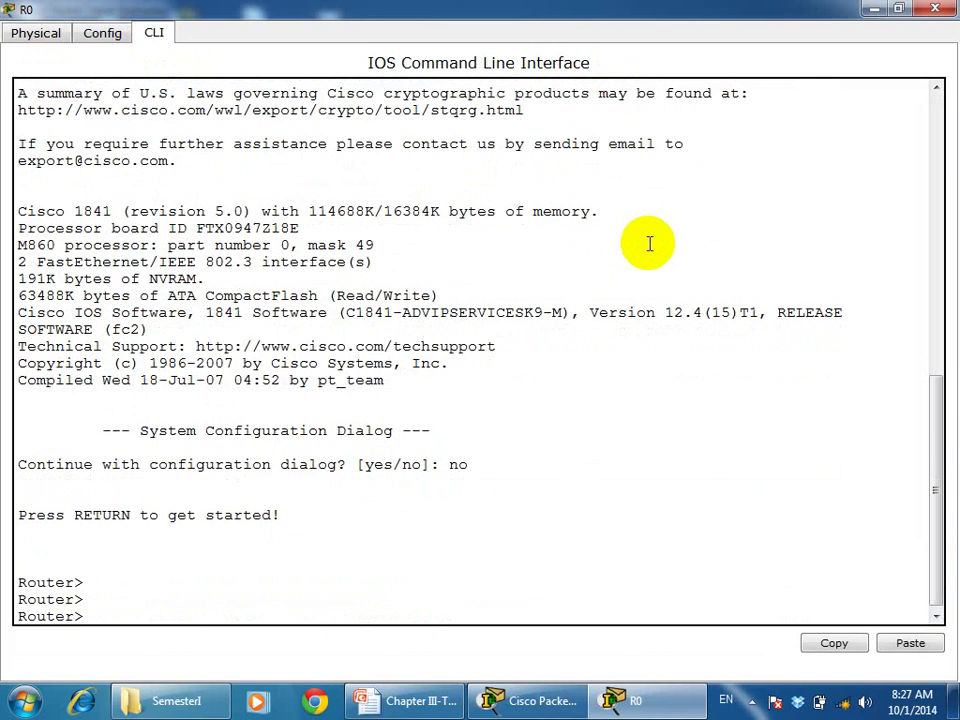
{"action": "type", "text": "ena"}
{"action": "key", "text": "Return"}
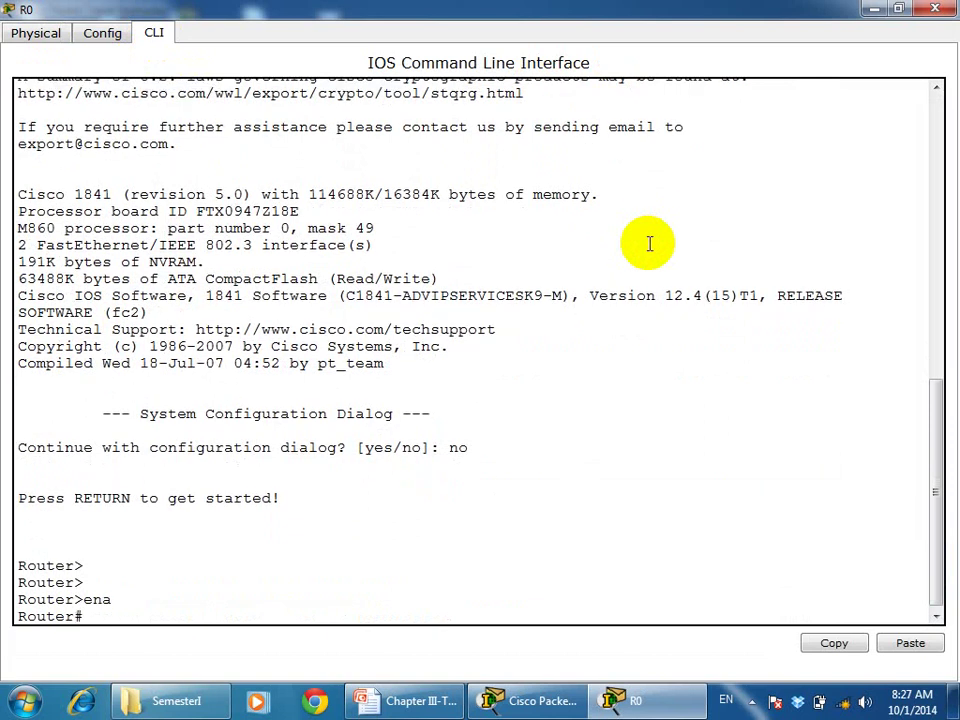
{"action": "key", "text": "Return"}
{"action": "key", "text": "Return"}
{"action": "key", "text": "Return"}
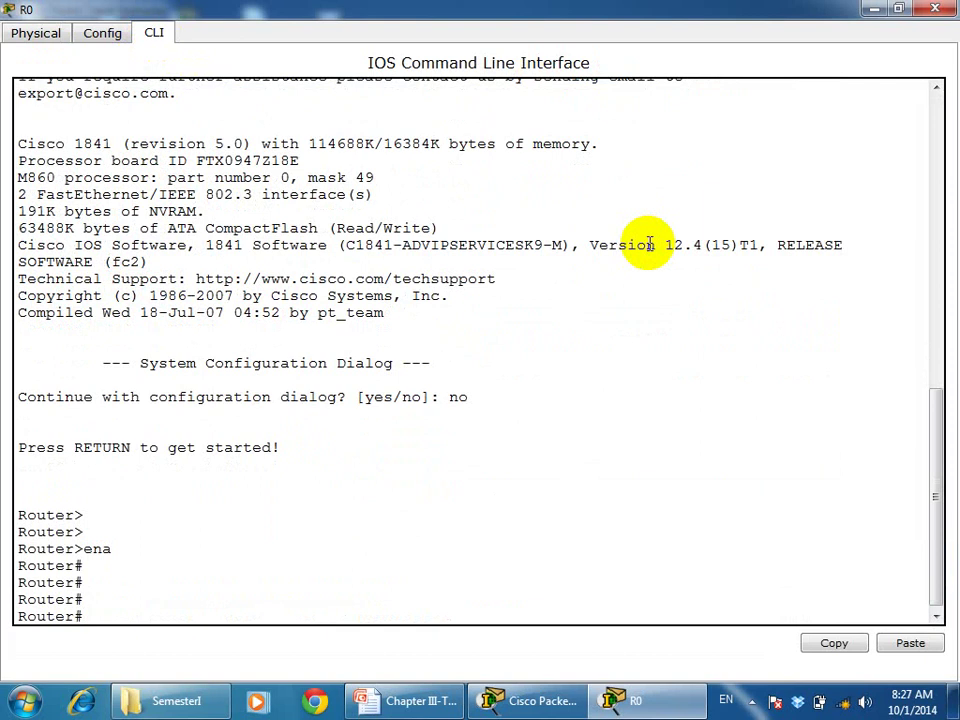
Enter global configuration mode with conf t and set the router's hostname to R0
{"action": "type", "text": "conf t"}
{"action": "key", "text": "Return"}
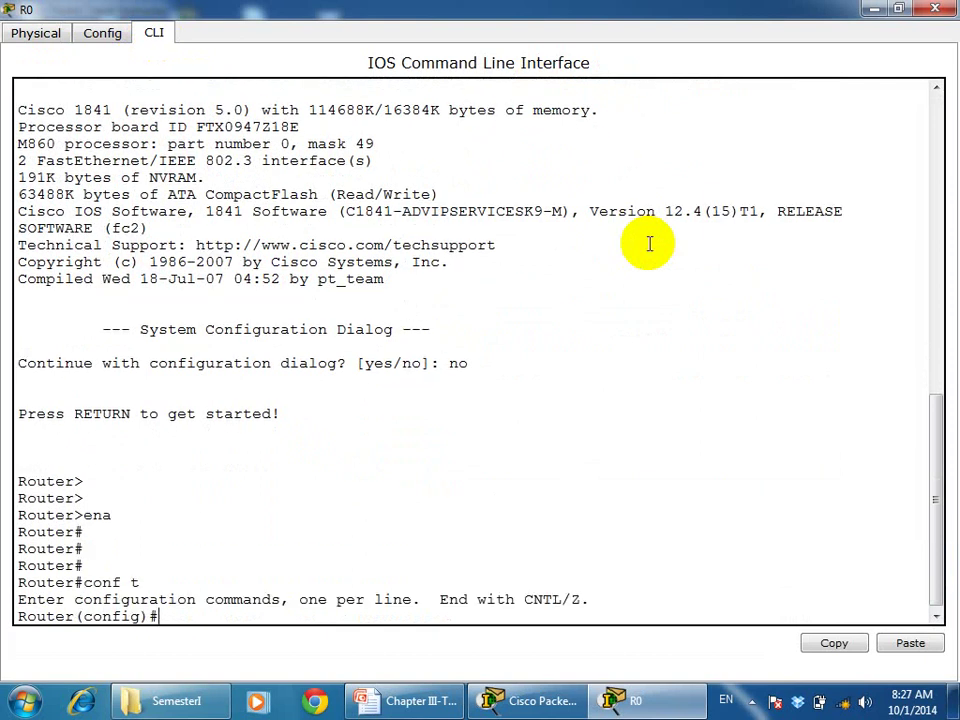
{"action": "type", "text": "h"}
{"action": "key", "text": "Tab"}
{"action": "type", "text": "R"}
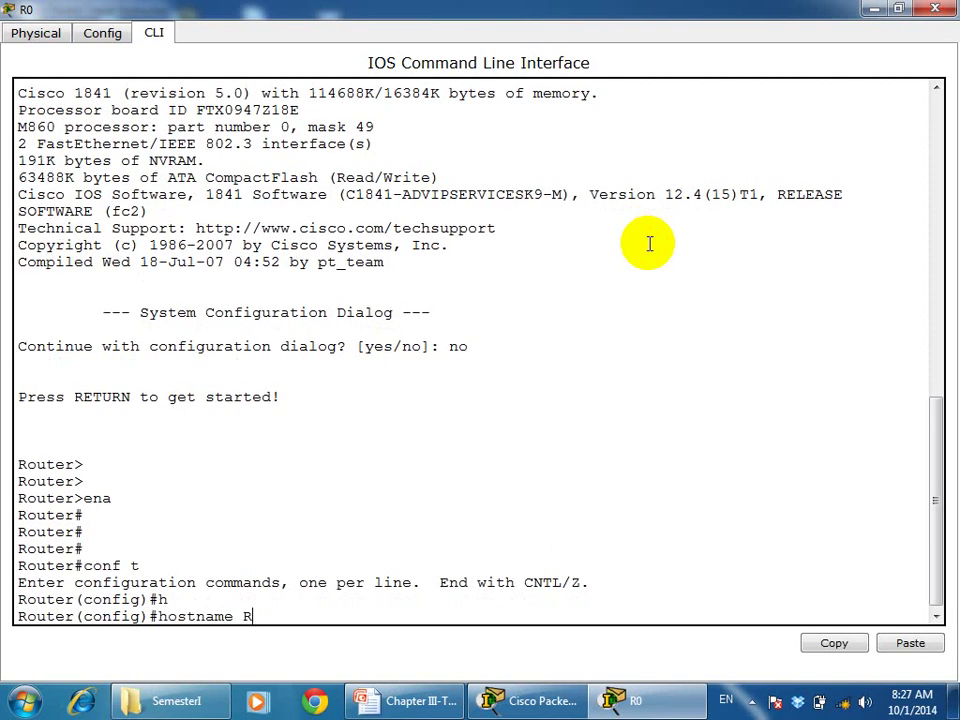
{"action": "type", "text": "0"}
{"action": "key", "text": "Return"}
{"action": "key", "text": "Return"}
{"action": "key", "text": "Return"}
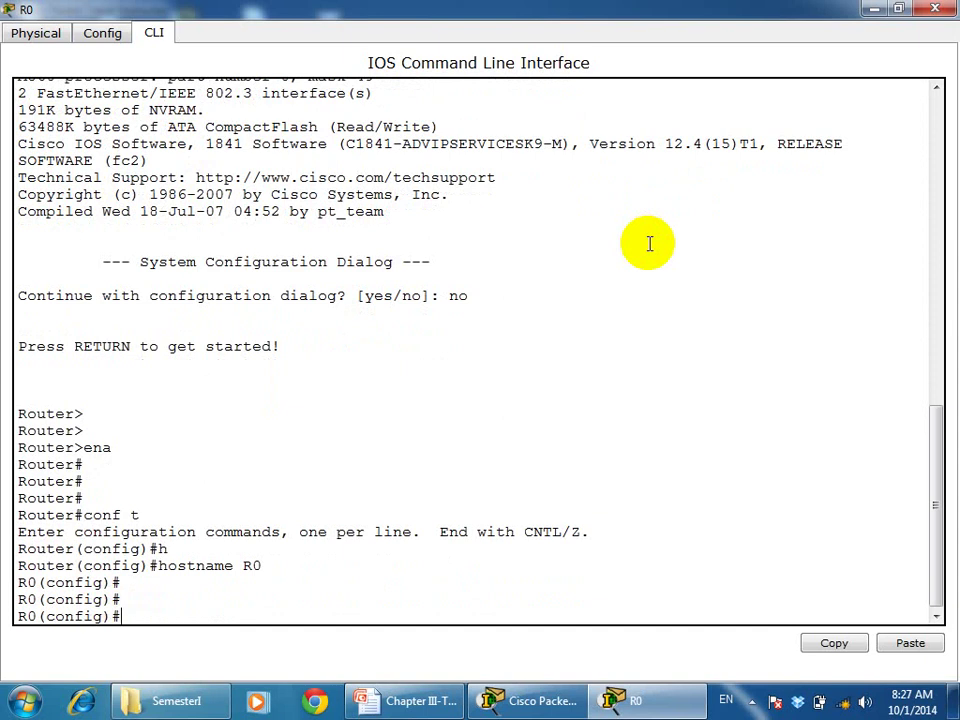
{"action": "type", "text": "int f0/0"}
Give Fa0/0 the address 192.168.1.1 255.255.255.0 and bring it up with no shutdown
{"action": "key", "text": "Return"}
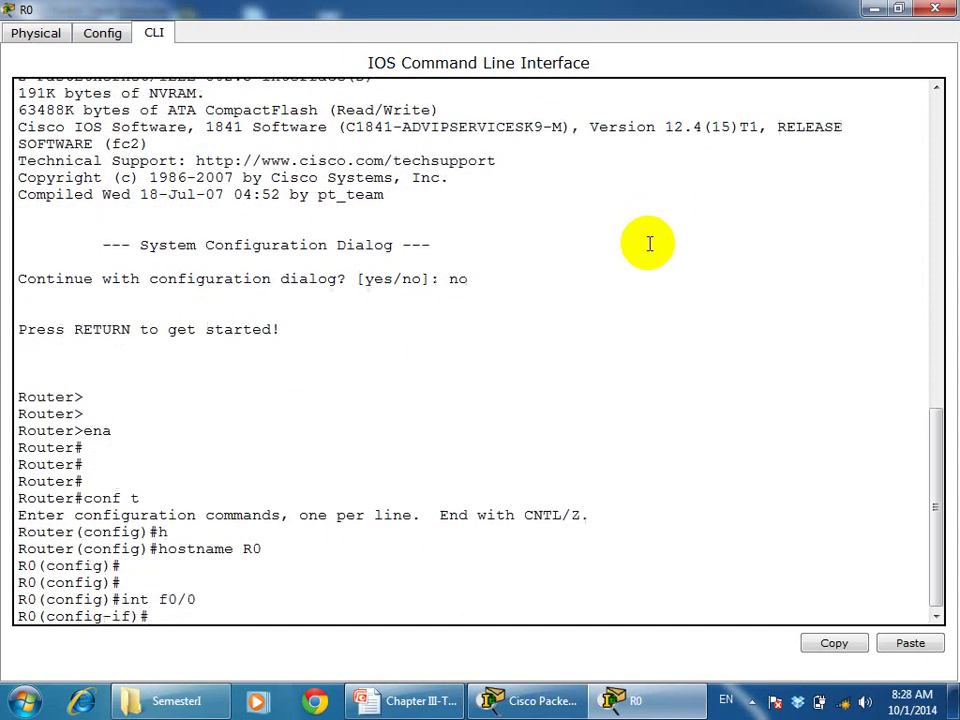
{"action": "type", "text": "ip add"}
{"action": "type", "text": "192.168.1.1"}
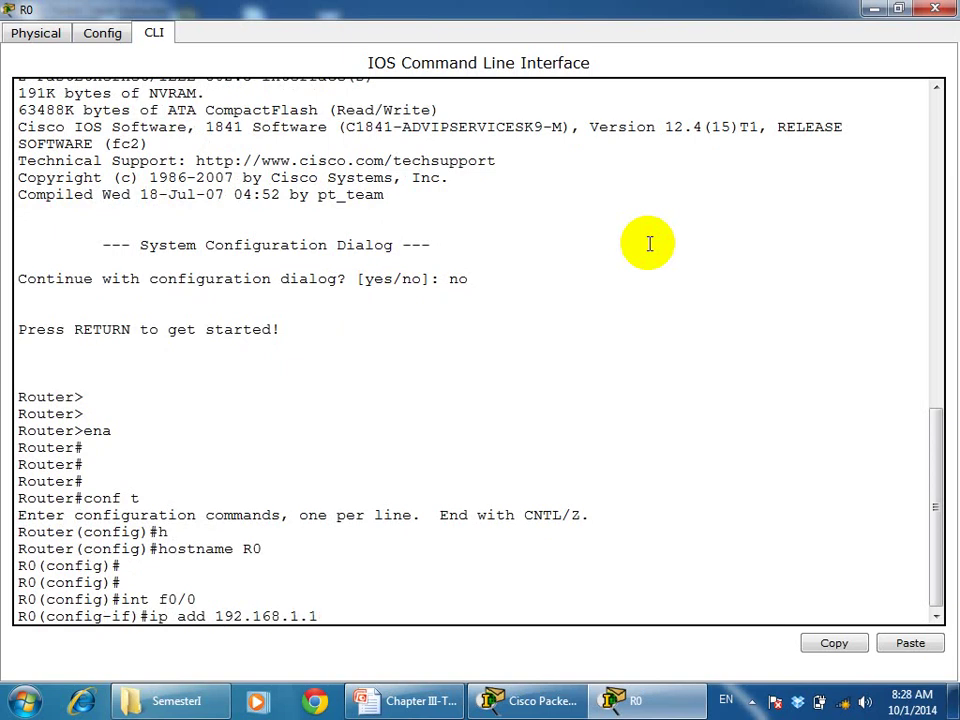
{"action": "key", "text": "BackSpace"}
{"action": "type", "text": "2"}
{"action": "key", "text": "BackSpace"}
{"action": "type", "text": "1 255.255.255.0"}
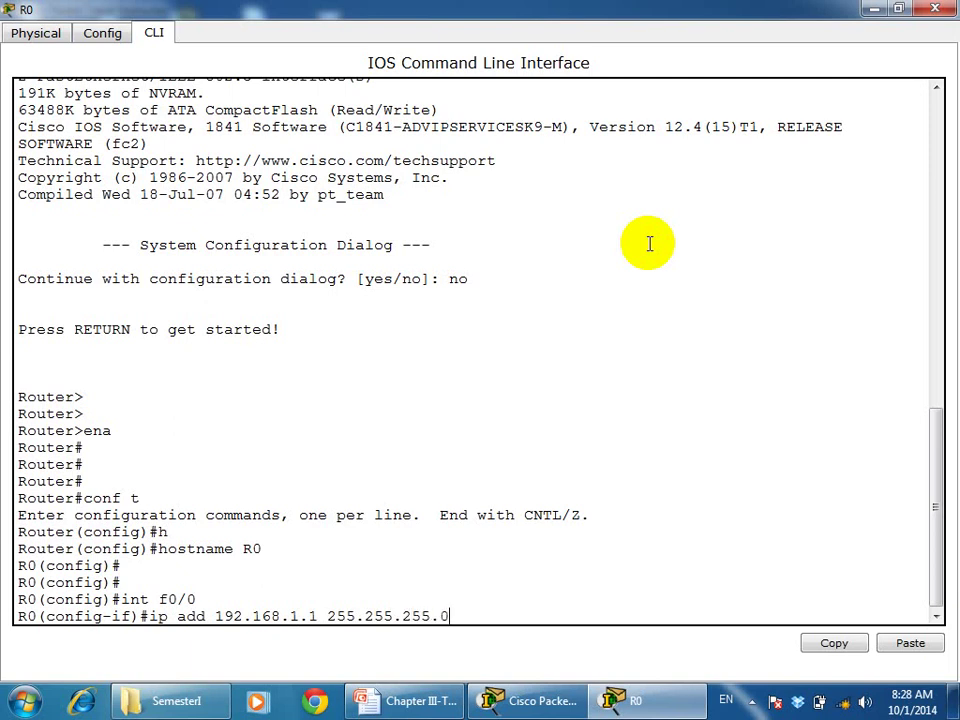
{"action": "key", "text": "Return"}
{"action": "type", "text": "no sh"}
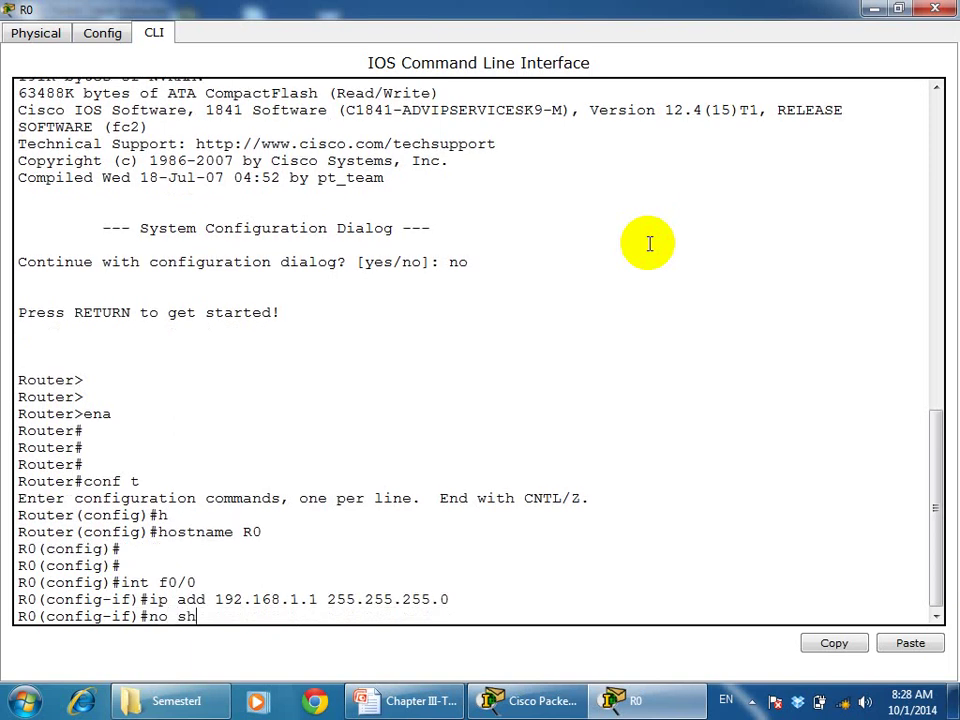
{"action": "key", "text": "Return"}
{"action": "key", "text": "Return"}
{"action": "key", "text": "Return"}
{"action": "key", "text": "Return"}
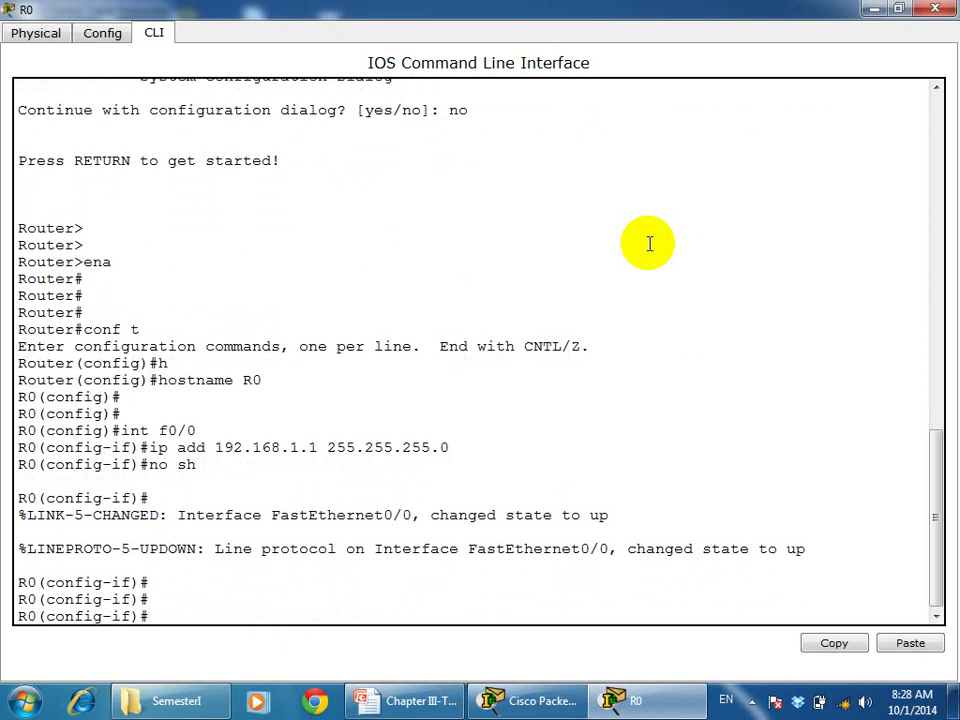
Give Fa0/1 the address 192.168.2.1 255.255.255.0 and bring it up with no shutdown
{"action": "type", "text": "int f0/1"}
{"action": "key", "text": "Return"}
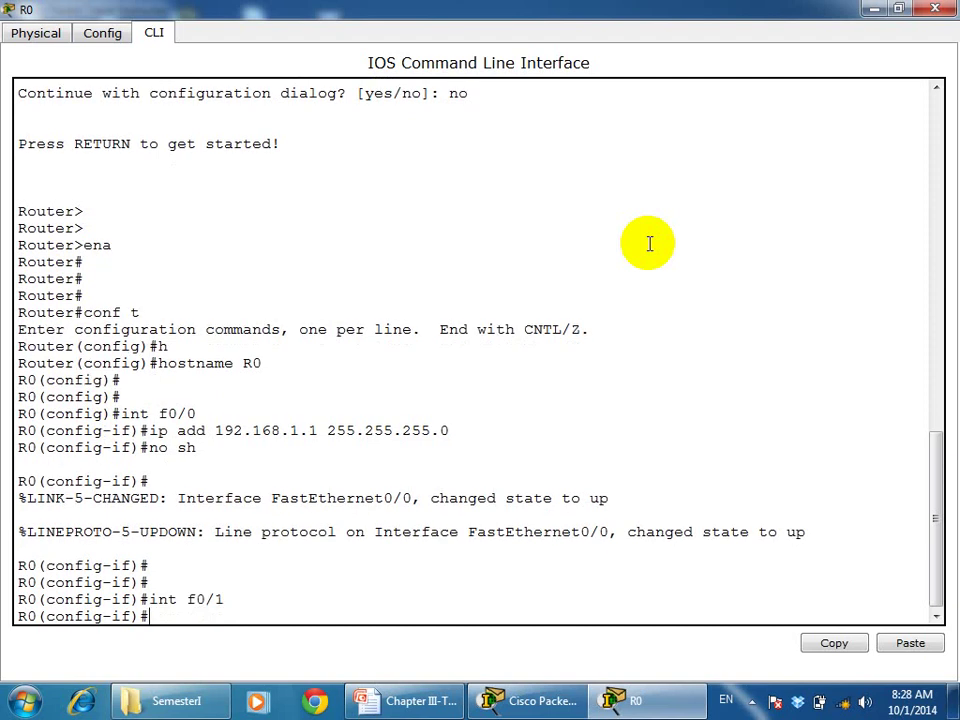
{"action": "type", "text": "ip add 192.168."}
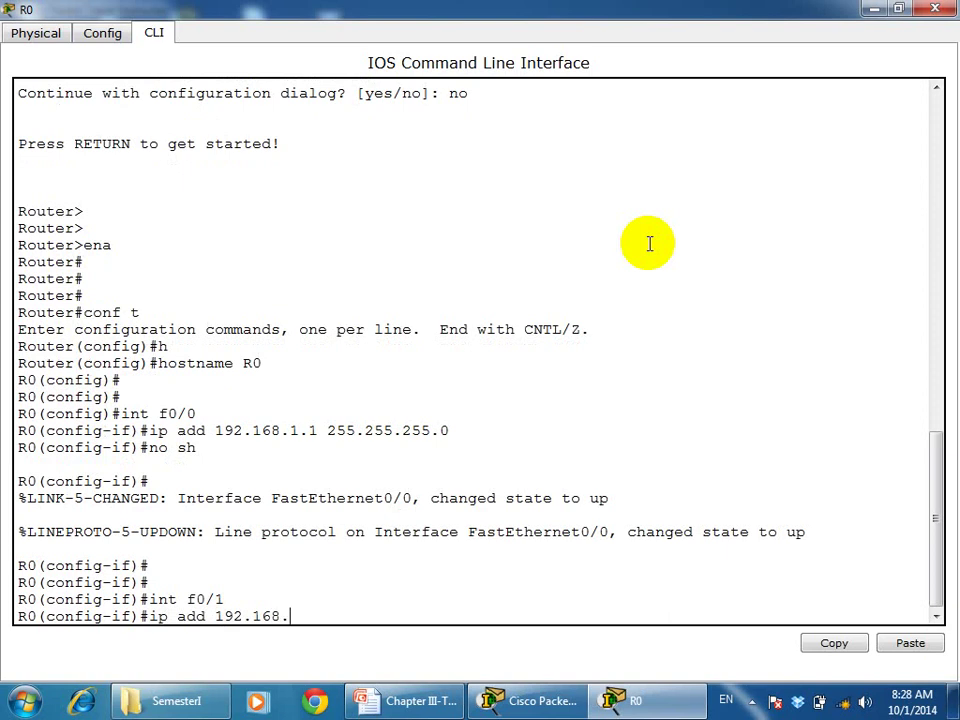
{"action": "type", "text": "2.1 255.255.255."}
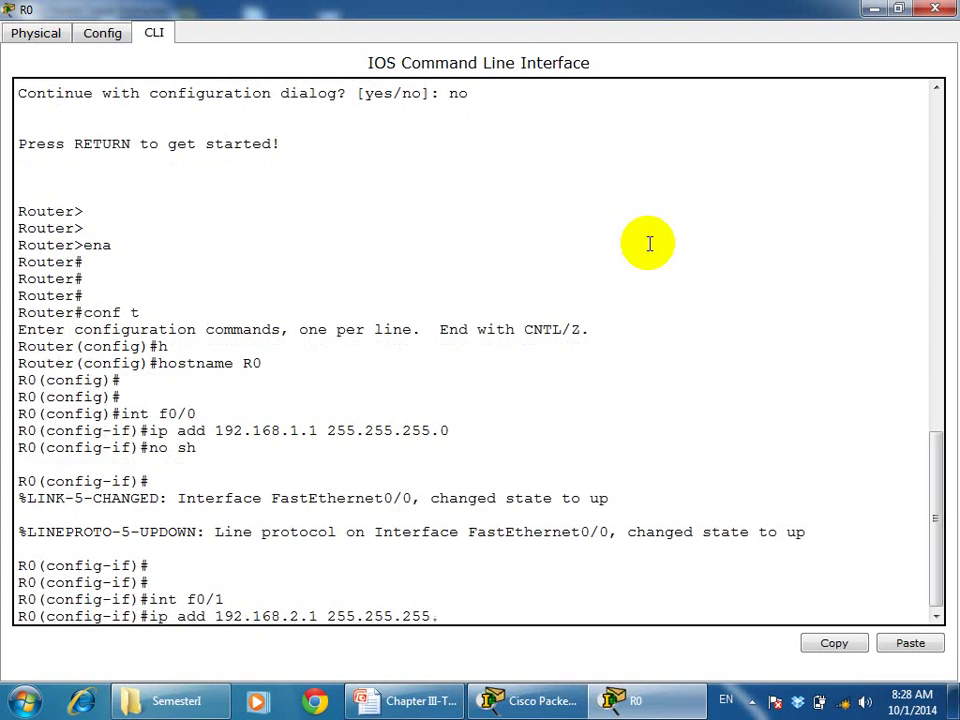
{"action": "type", "text": "0"}
{"action": "key", "text": "Return"}
{"action": "type", "text": "no"}
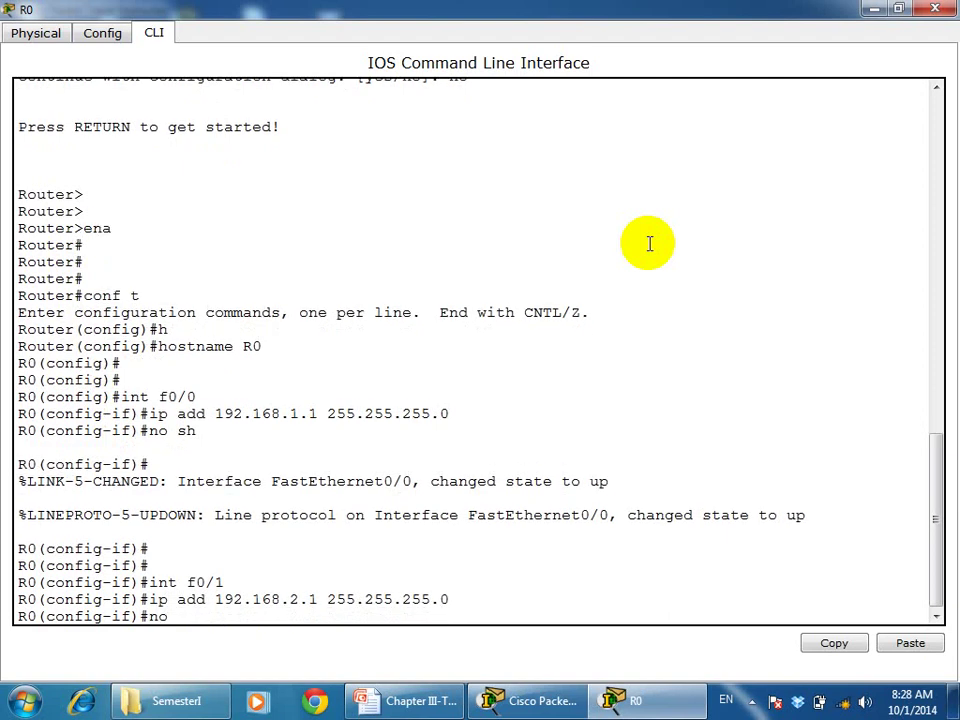
{"action": "type", "text": " sh"}
{"action": "key", "text": "Return"}
Leave configuration mode and save the running configuration with wr
{"action": "key", "text": "Return"}
{"action": "key", "text": "Return"}
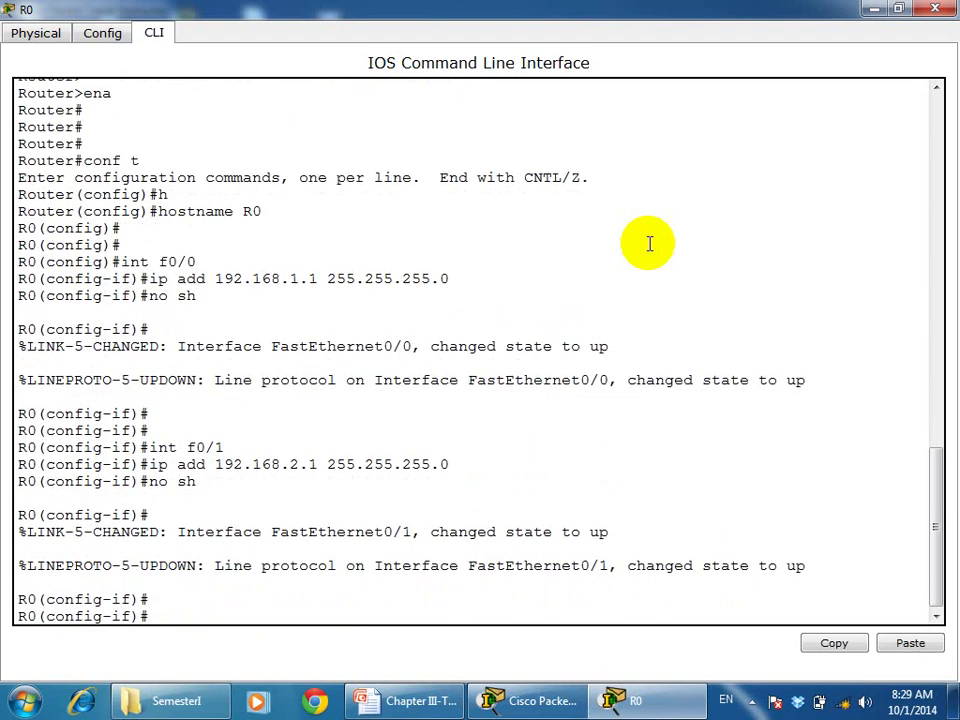
{"action": "key", "text": "ctrl+z"}
{"action": "key", "text": "Return"}
{"action": "type", "text": "wr"}
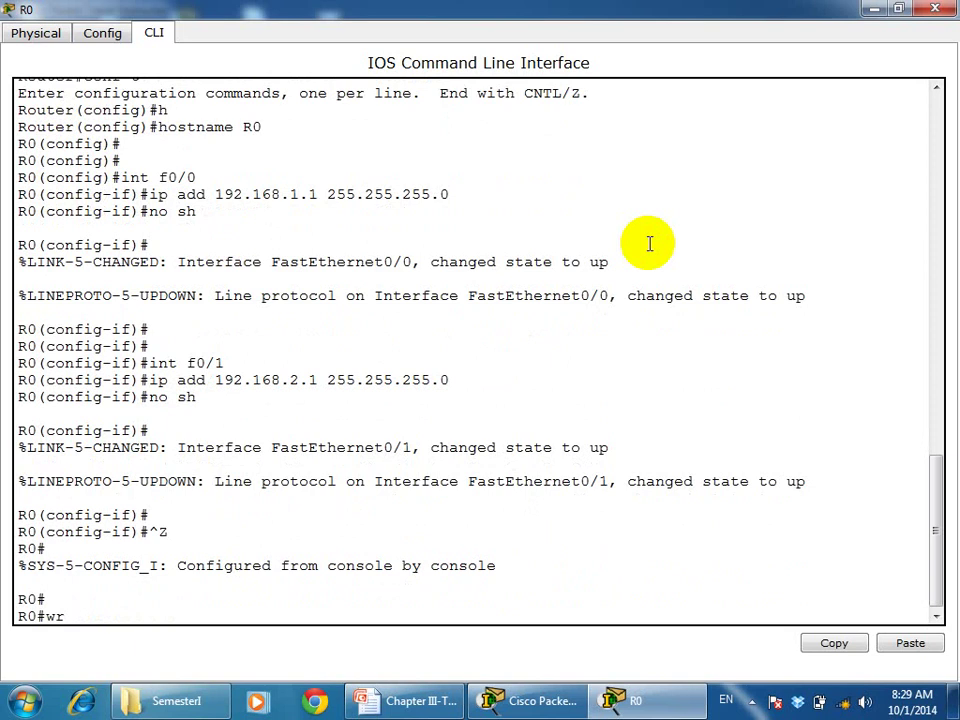
{"action": "key", "text": "Return"}
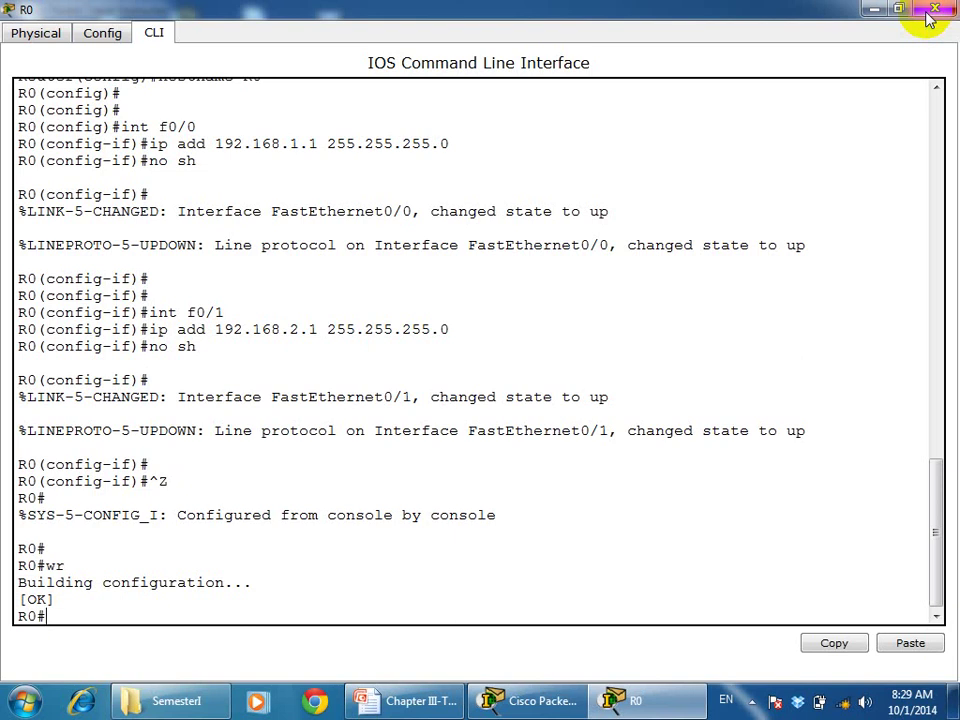
Close R0 and open a blank Compose Mail form in the second yahoo laptop's Email app
{"action": "left_click", "coordinate": [930, 12]}
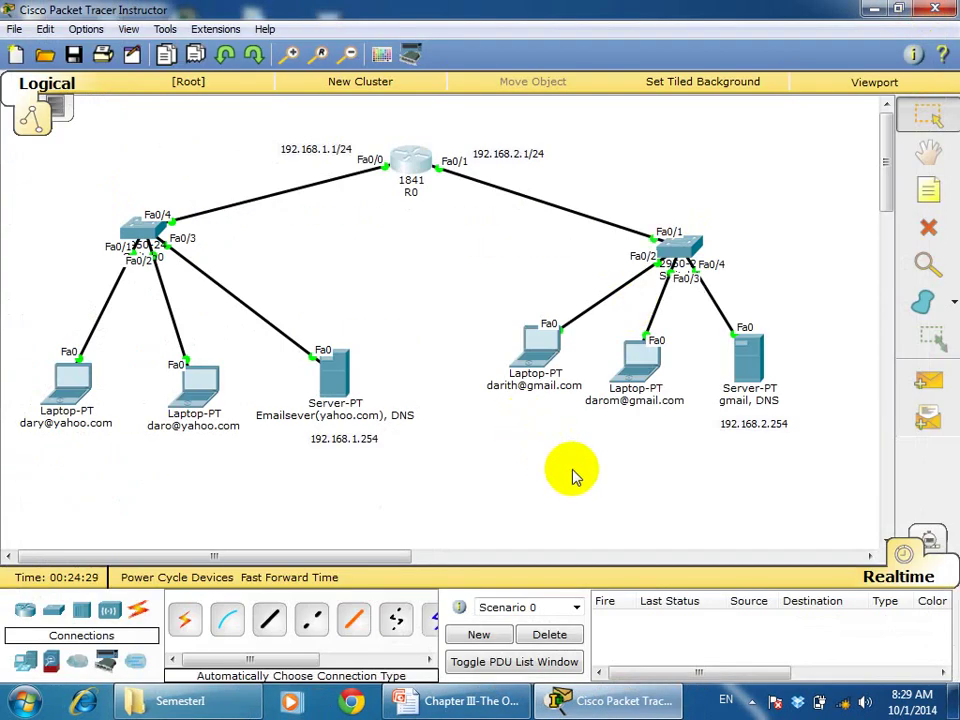
{"action": "left_click", "coordinate": [189, 388]}
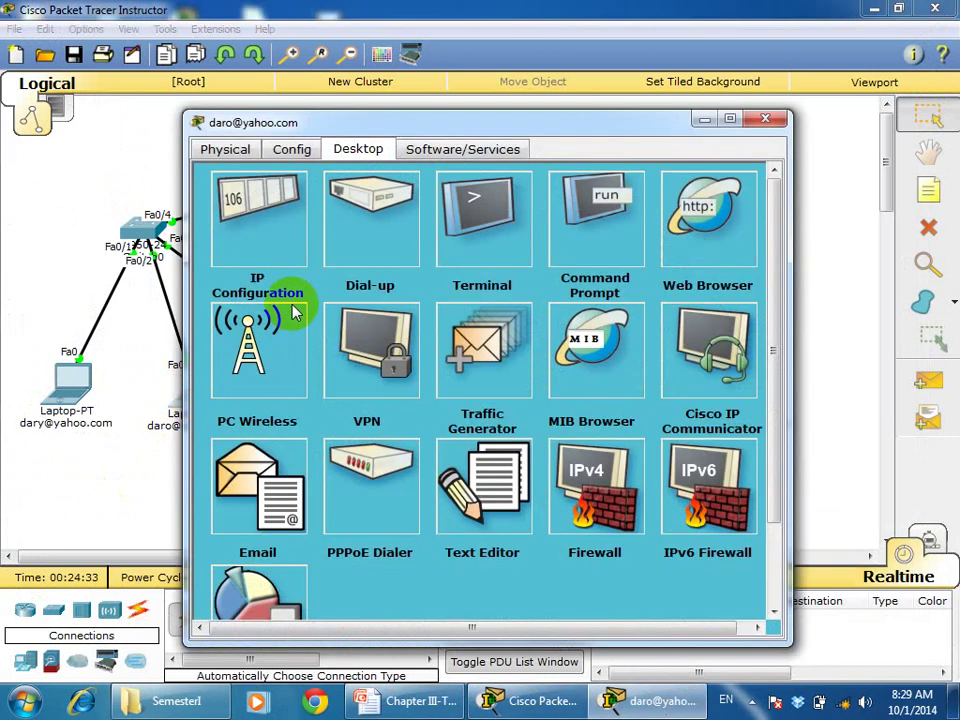
{"action": "left_click", "coordinate": [277, 475]}
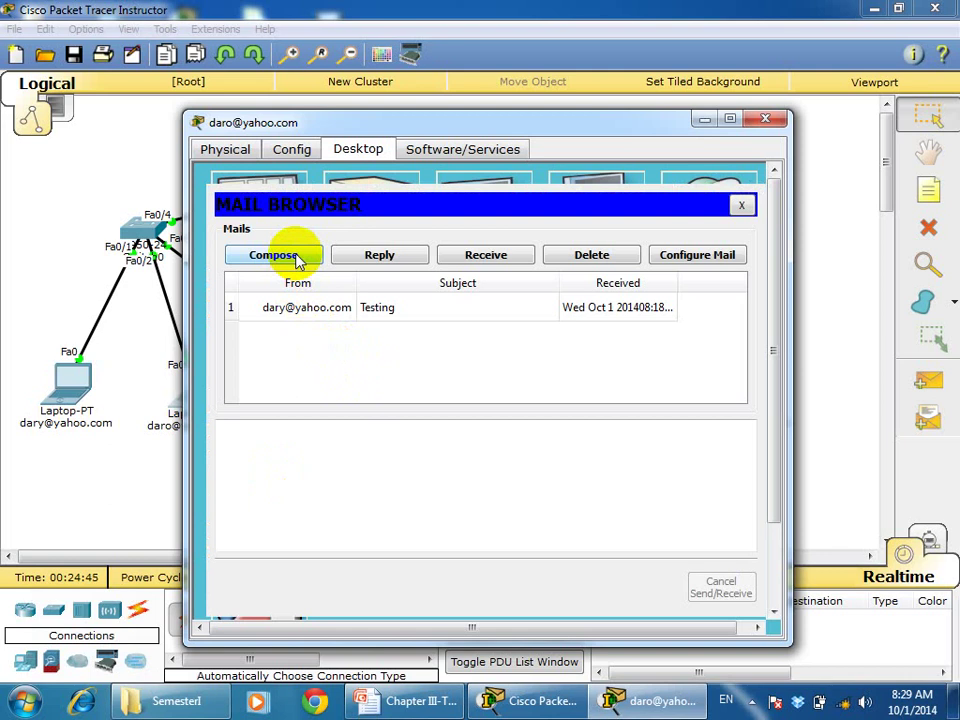
{"action": "left_click", "coordinate": [273, 255]}
{"action": "left_click", "coordinate": [368, 234]}
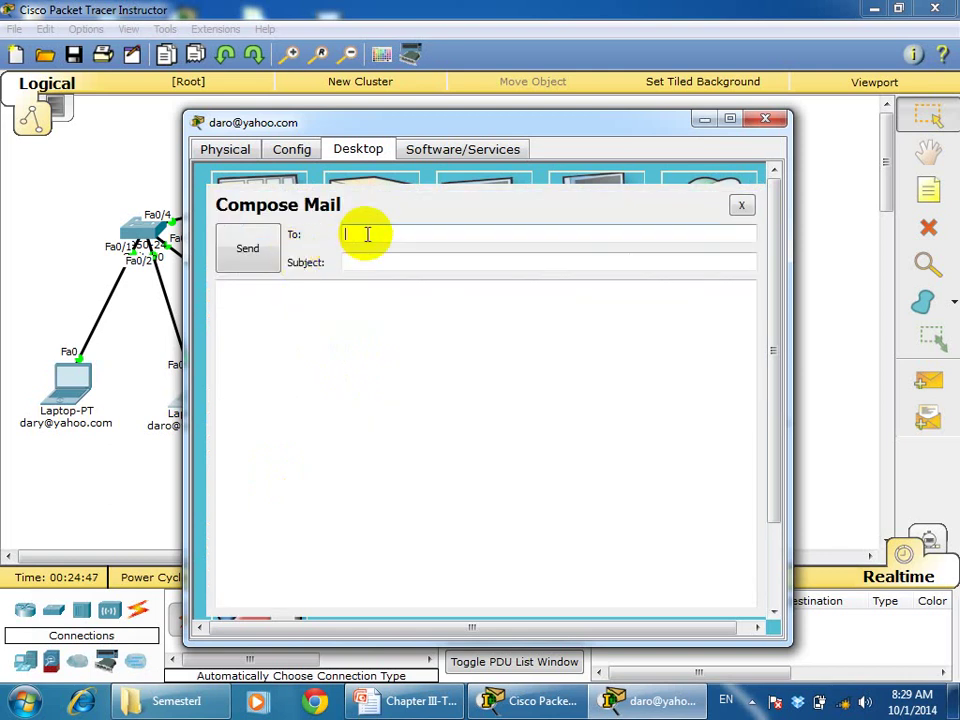
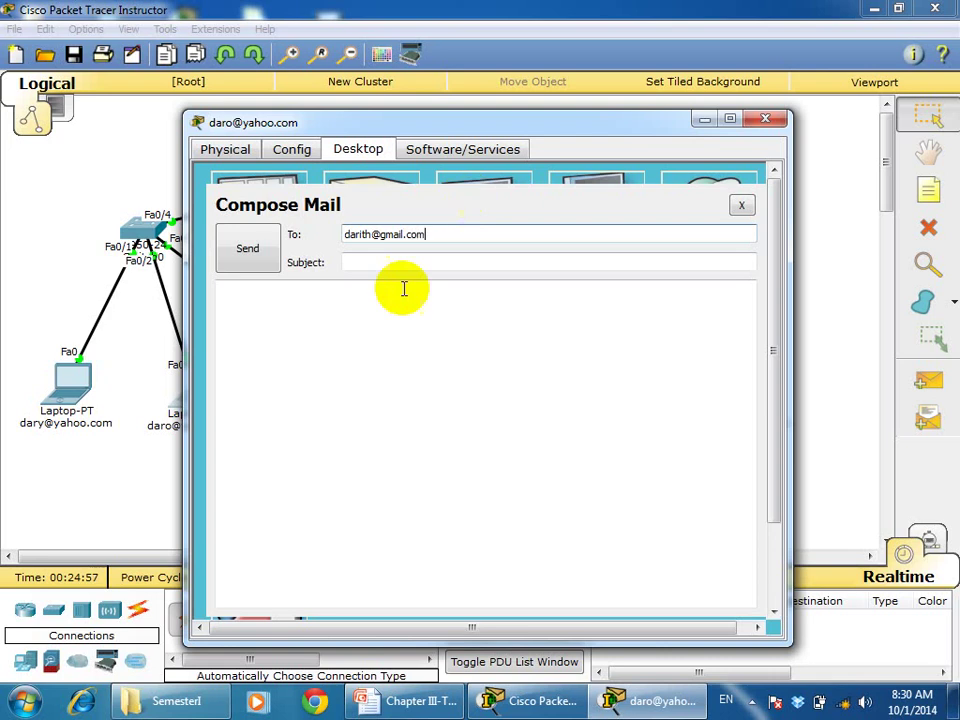
Address the mail to the gmail user and set the subject 'Testing send mail from yahoo to gmail'
{"action": "left_click", "coordinate": [383, 265]}
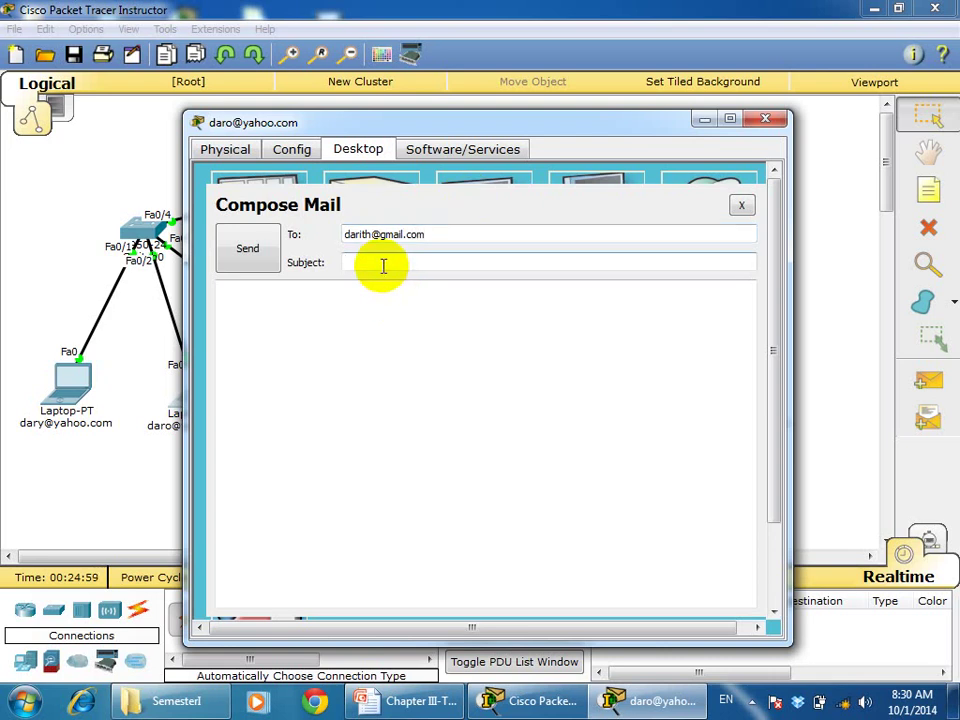
{"action": "type", "text": "Test"}
{"action": "type", "text": "ing"}
{"action": "type", "text": " gen"}
{"action": "type", "text": "d ma"}
{"action": "type", "text": "il fro"}
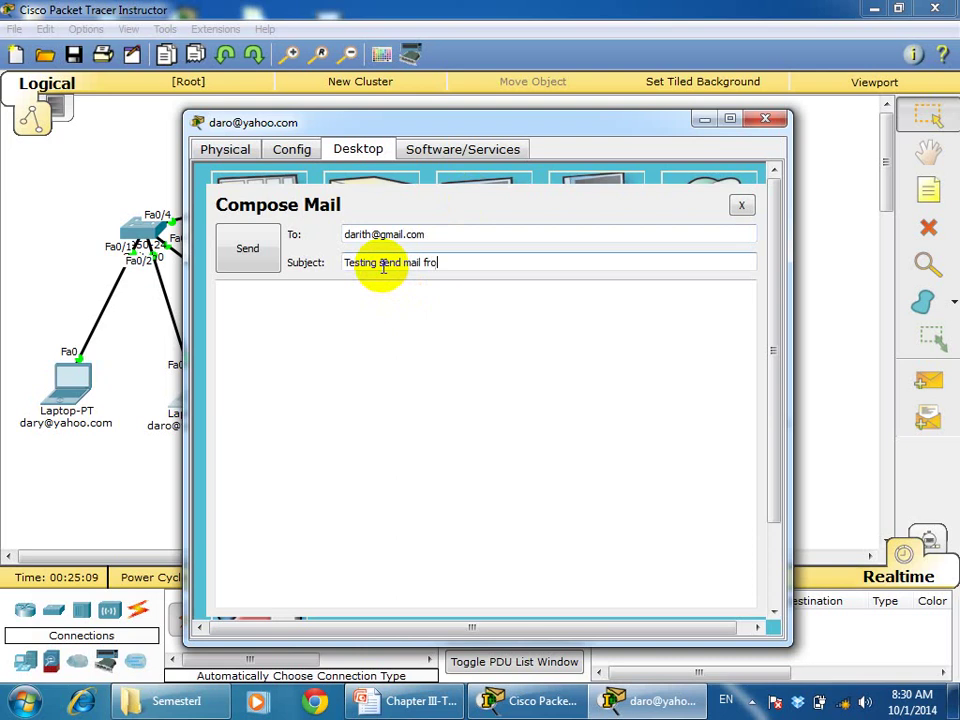
{"action": "type", "text": "m yahoo to gmail"}
Write a greeting, 'How are you?', and a 'Thanks,' sign-off with signature, then send it
{"action": "left_click", "coordinate": [373, 308]}
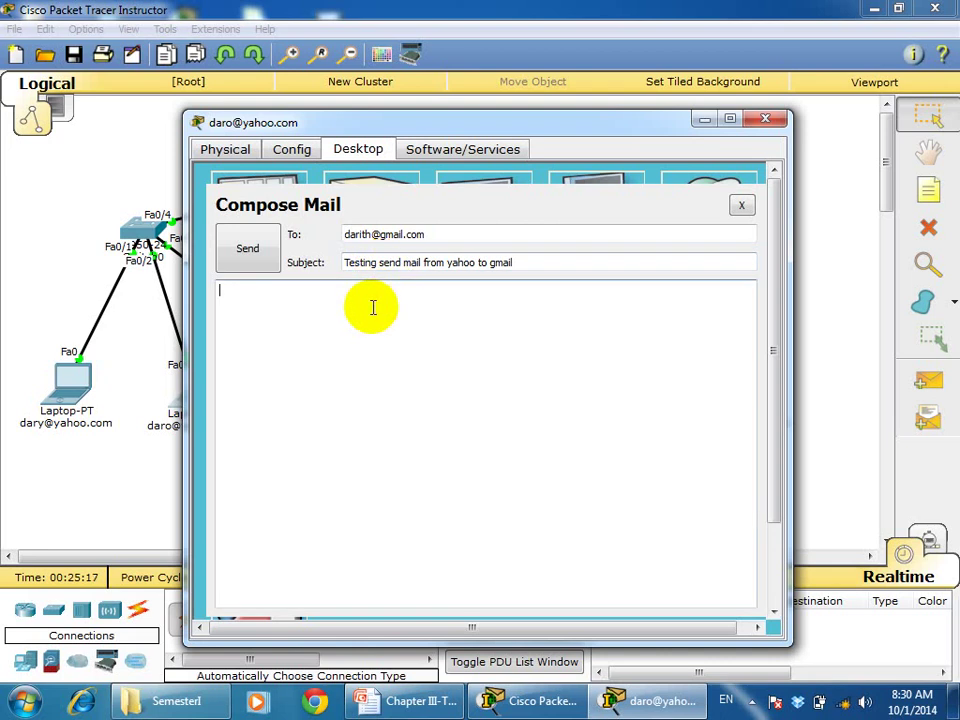
{"action": "type", "text": "Hello Darith,"}
{"action": "key", "text": "Return"}
{"action": "key", "text": "Return"}
{"action": "type", "text": "How are you"}
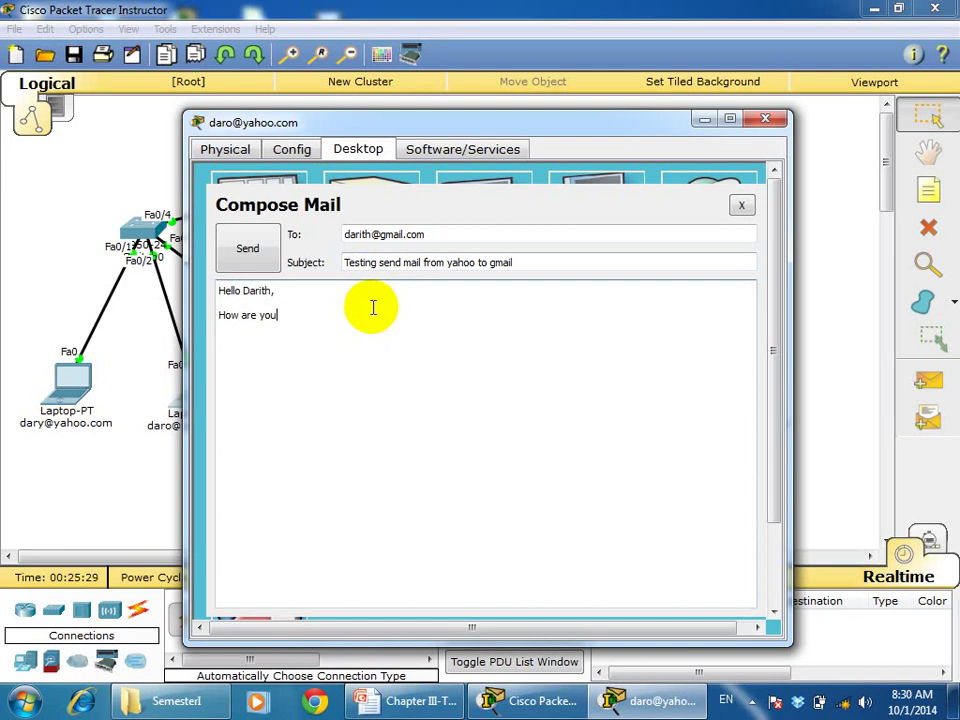
{"action": "type", "text": "?"}
{"action": "key", "text": "Return"}
{"action": "type", "text": "THanks,"}
{"action": "key", "text": "Return"}
{"action": "type", "text": "Daro"}
{"action": "left_click", "coordinate": [247, 249]}
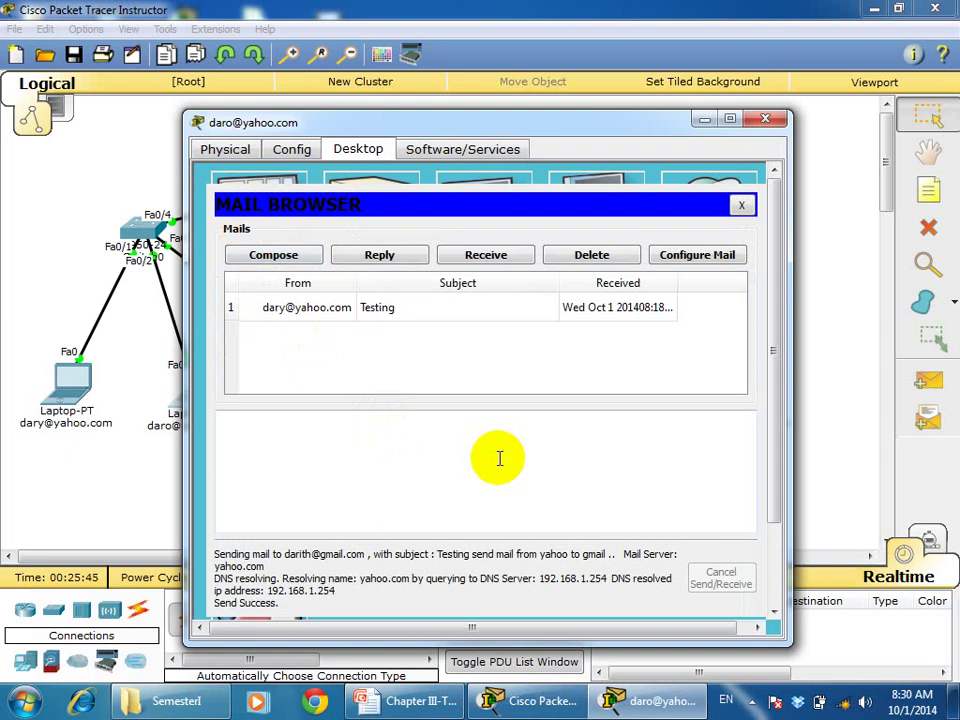
{"action": "left_click", "coordinate": [765, 121]}
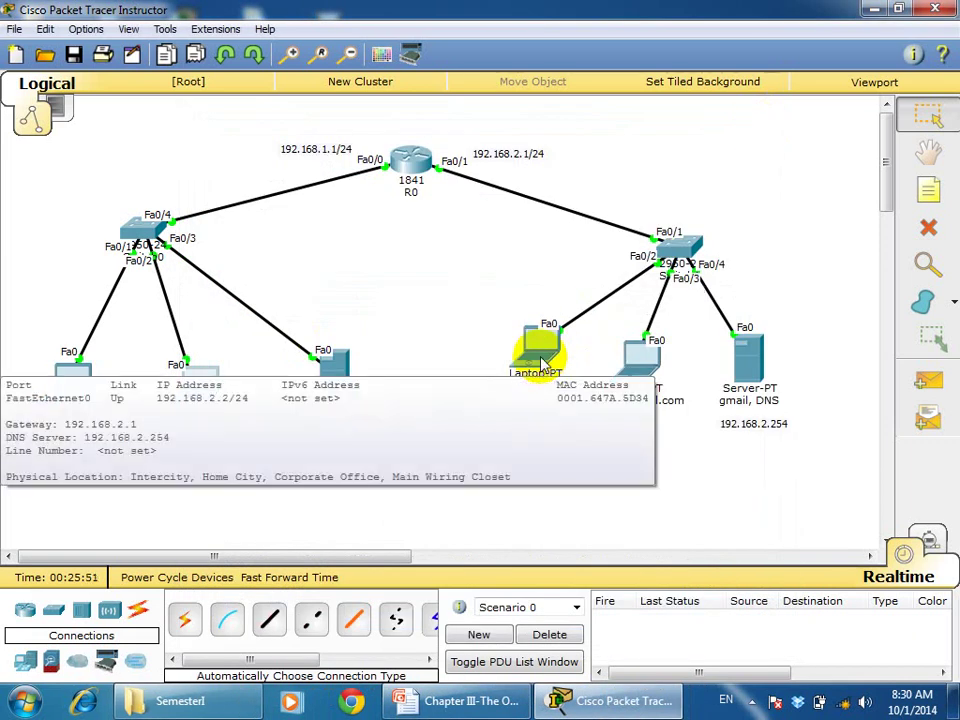
On the maximized gmail laptop, receive mail and open the yahoo user's test message
{"action": "left_click", "coordinate": [540, 360]}
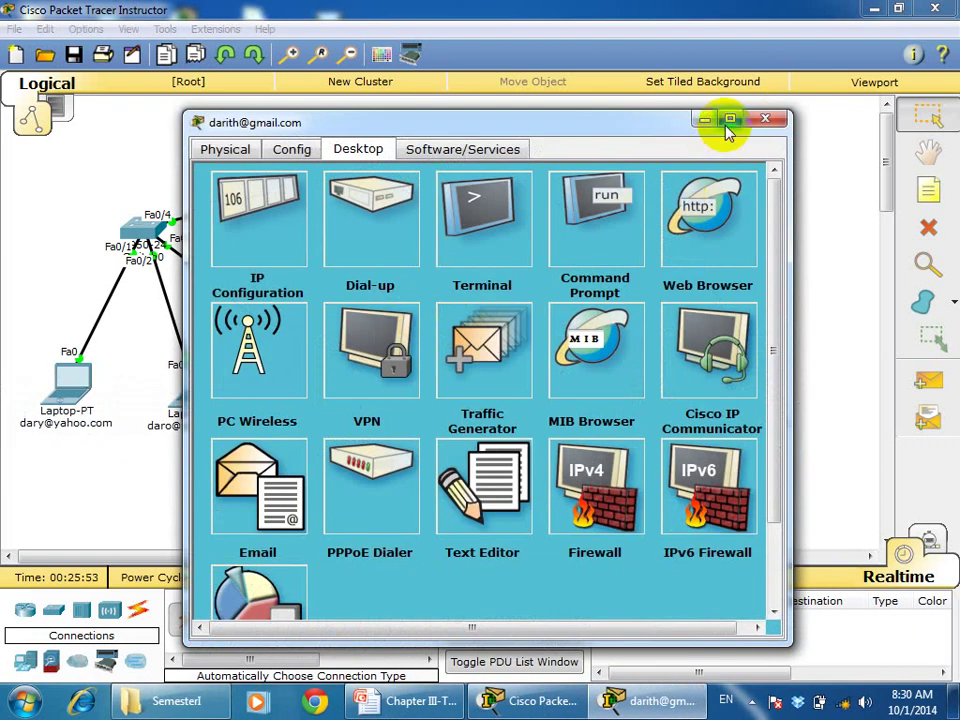
{"action": "left_click", "coordinate": [729, 121]}
{"action": "left_click", "coordinate": [75, 393]}
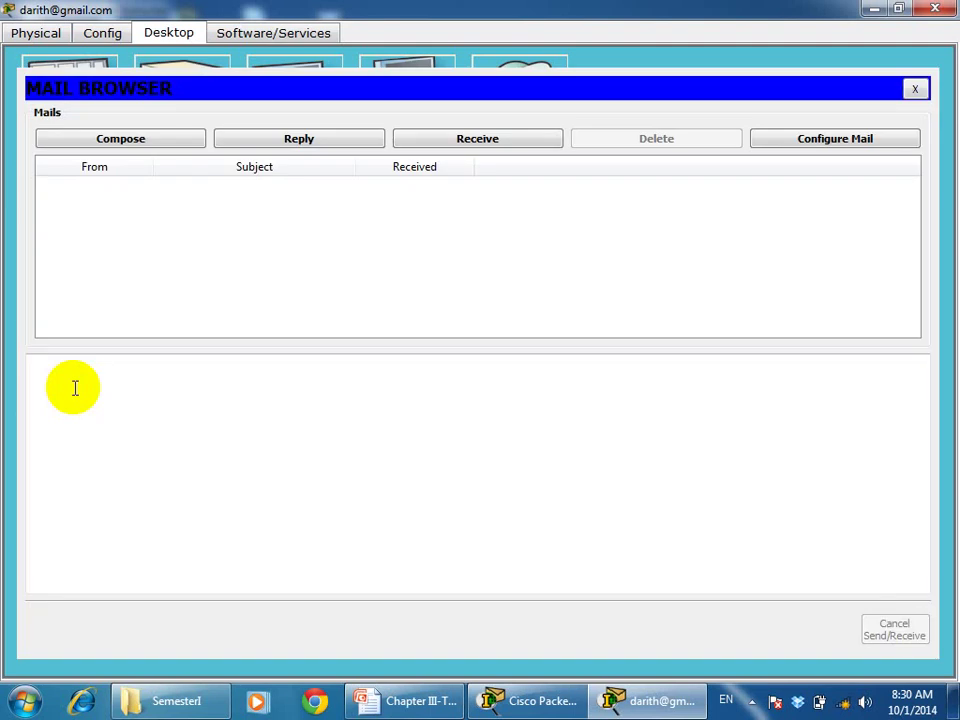
{"action": "left_click", "coordinate": [476, 141]}
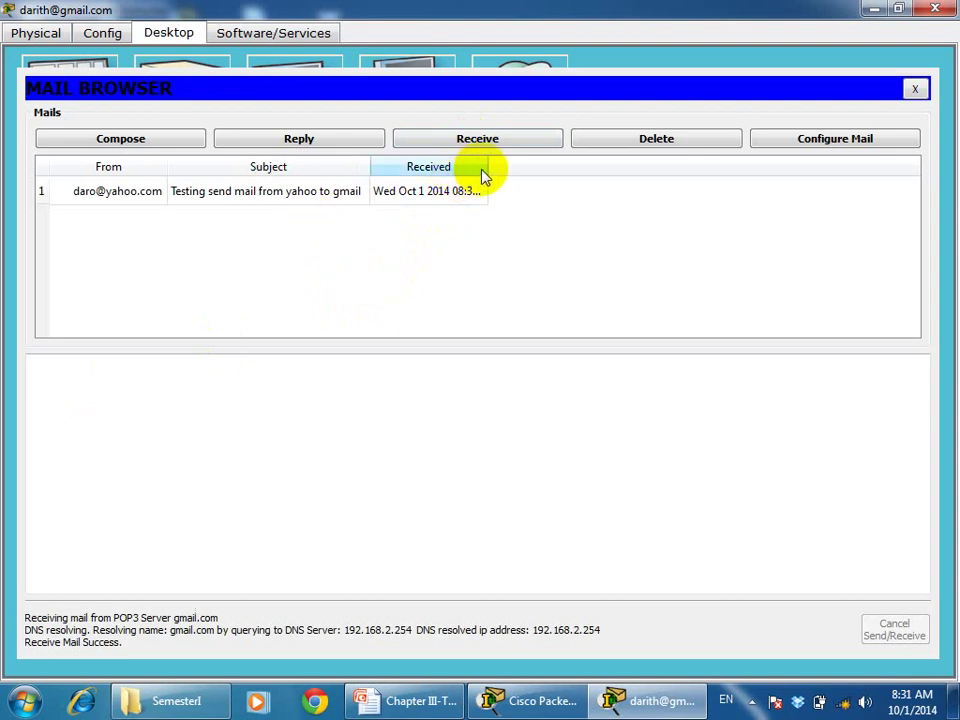
{"action": "left_click_drag", "start_coordinate": [487, 162], "coordinate": [531, 166]}
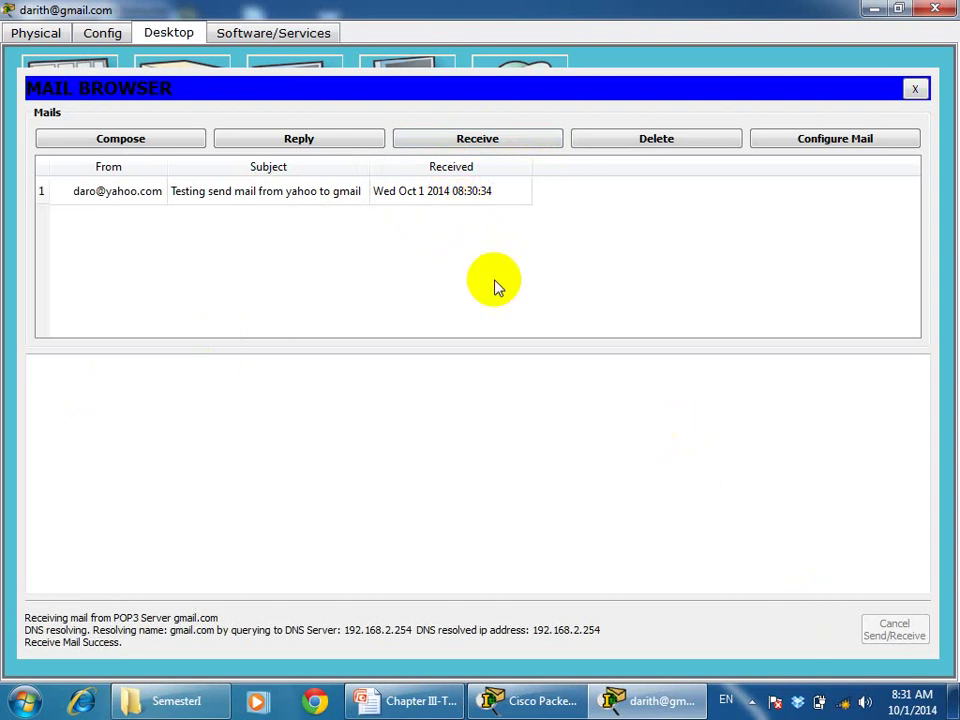
{"action": "left_click", "coordinate": [321, 201]}
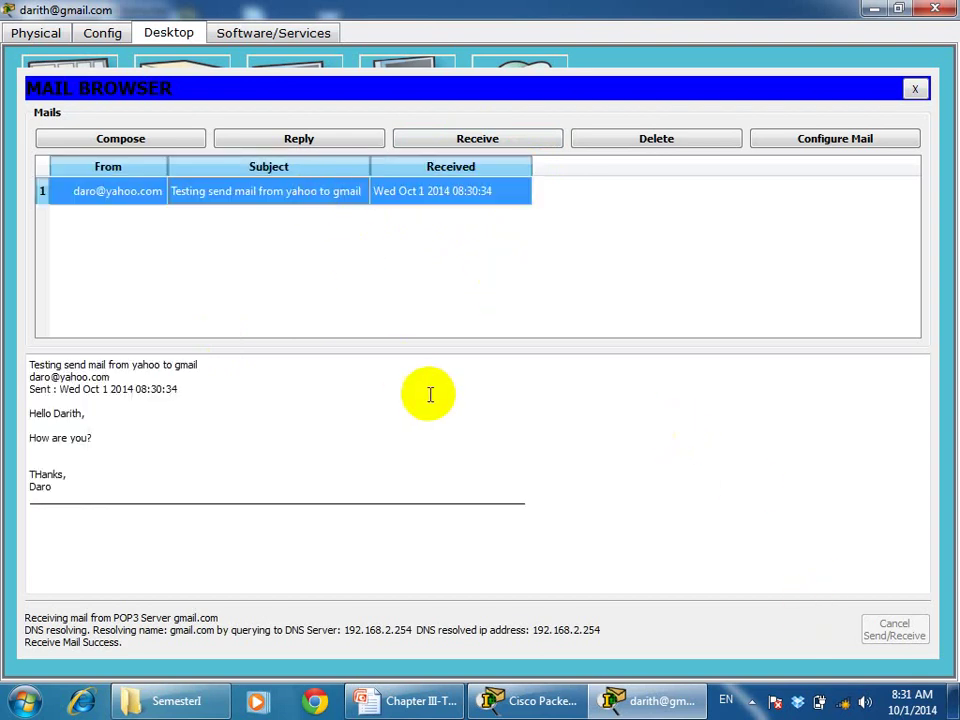
{"action": "left_click", "coordinate": [299, 140]}
Write the reply with a greeting to the yahoo user and 'I am fine.', then send it
{"action": "left_click", "coordinate": [131, 172]}
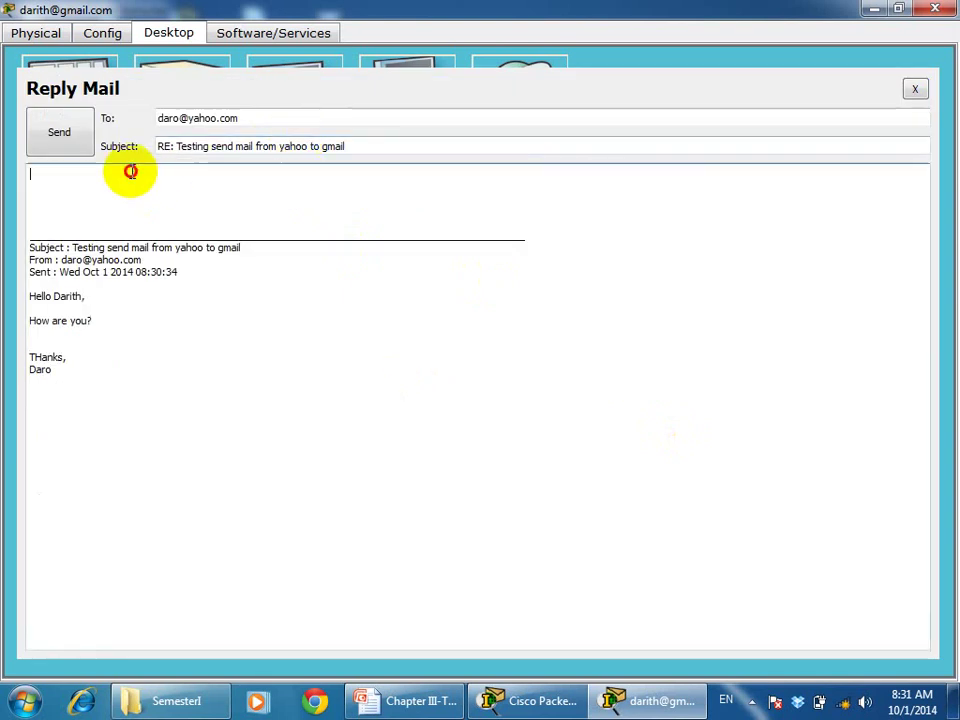
{"action": "type", "text": "Hello"}
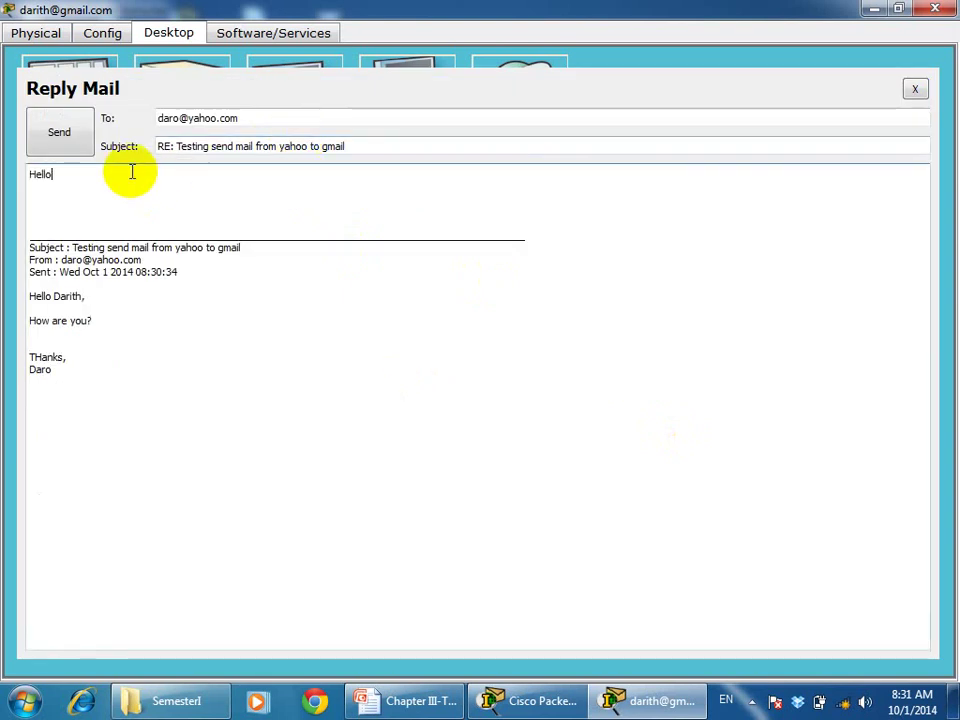
{"action": "type", "text": " Dro,"}
{"action": "key", "text": "BackSpace"}
{"action": "key", "text": "BackSpace"}
{"action": "key", "text": "BackSpace"}
{"action": "type", "text": "aro,"}
{"action": "key", "text": "Return"}
{"action": "key", "text": "Return"}
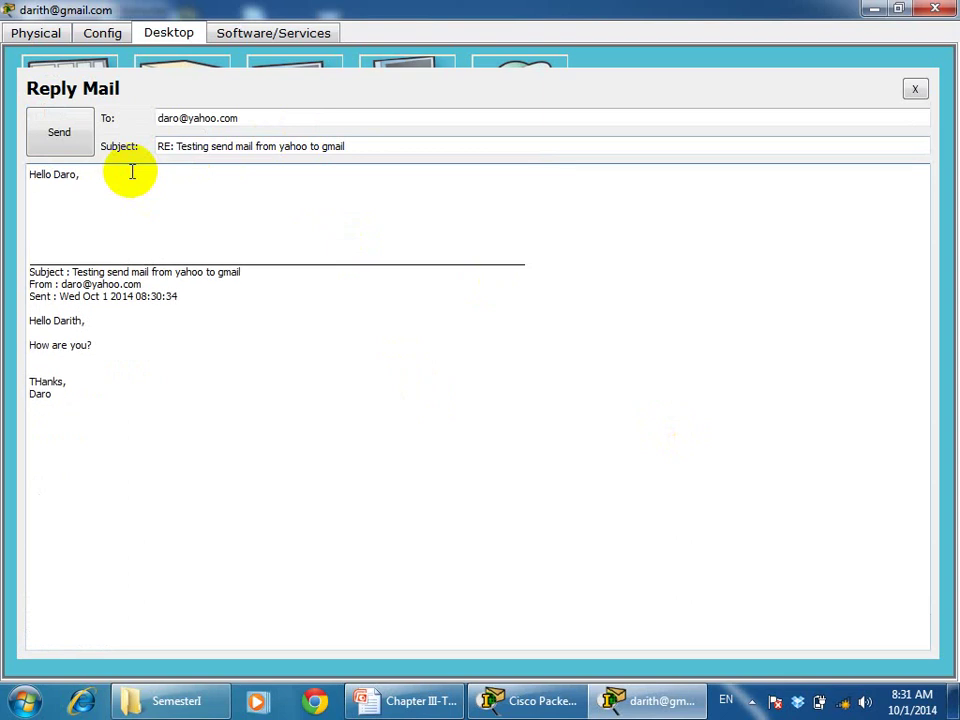
{"action": "type", "text": "I am fine"}
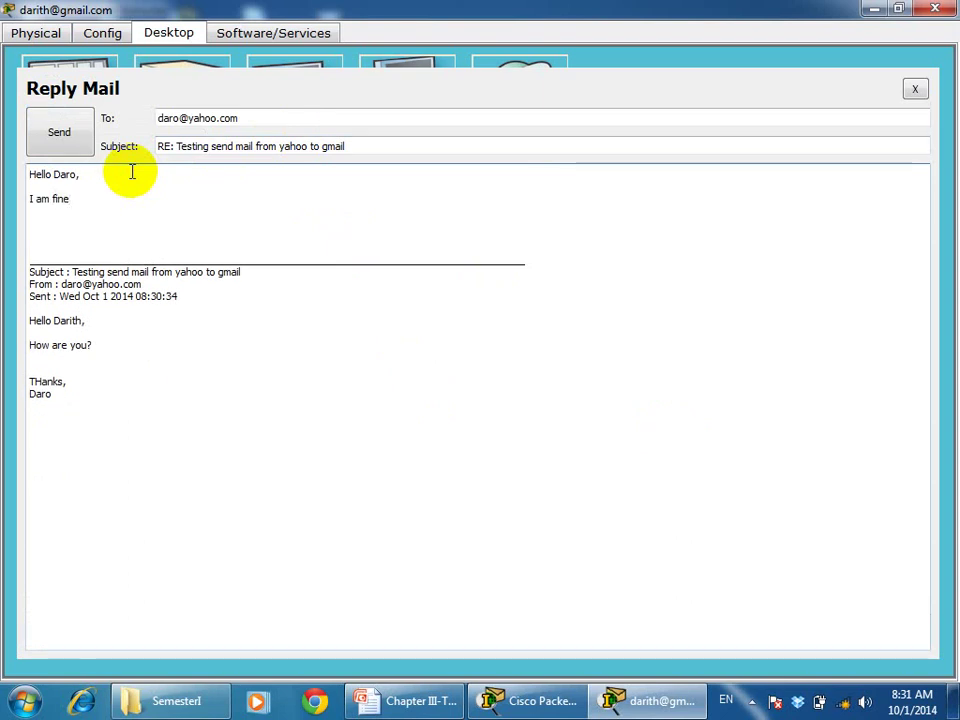
{"action": "type", "text": "."}
{"action": "key", "text": "Return"}
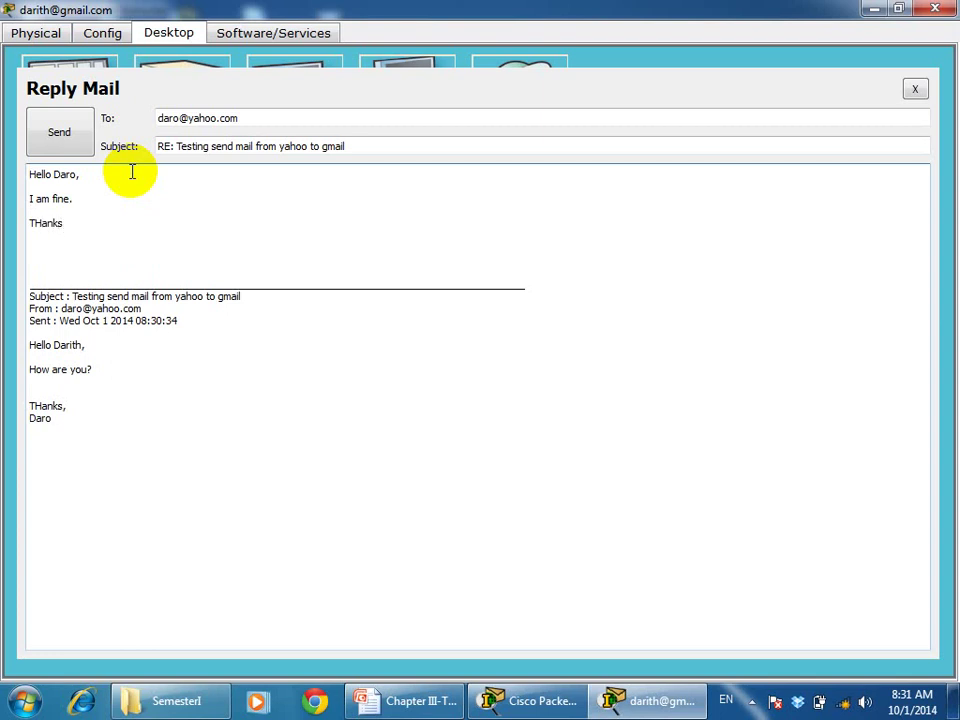
{"action": "key", "text": "Return"}
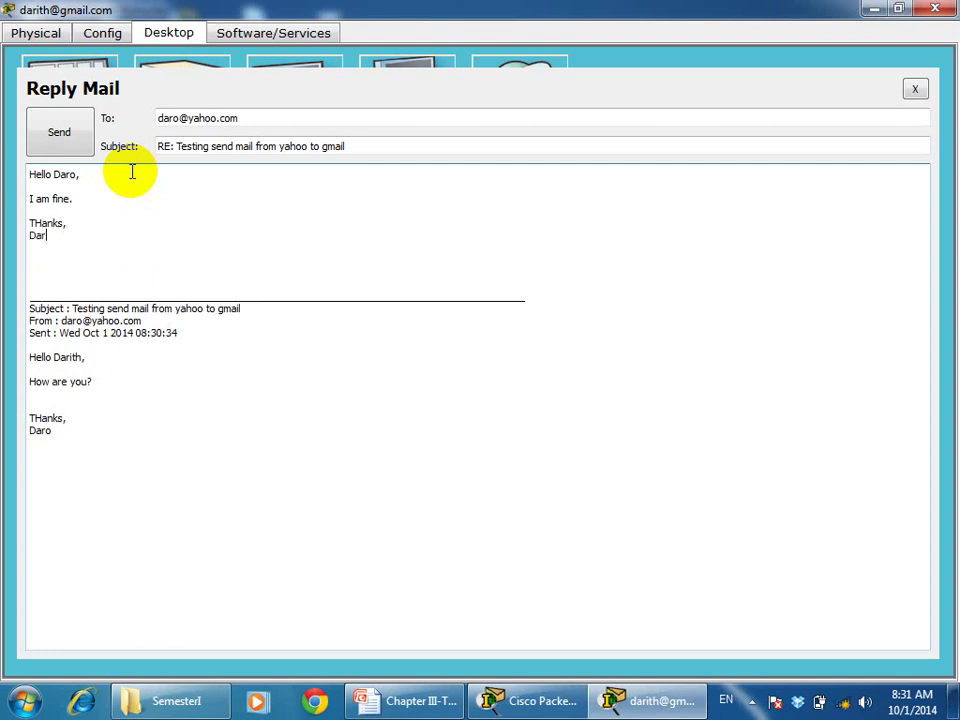
{"action": "left_click", "coordinate": [58, 134]}
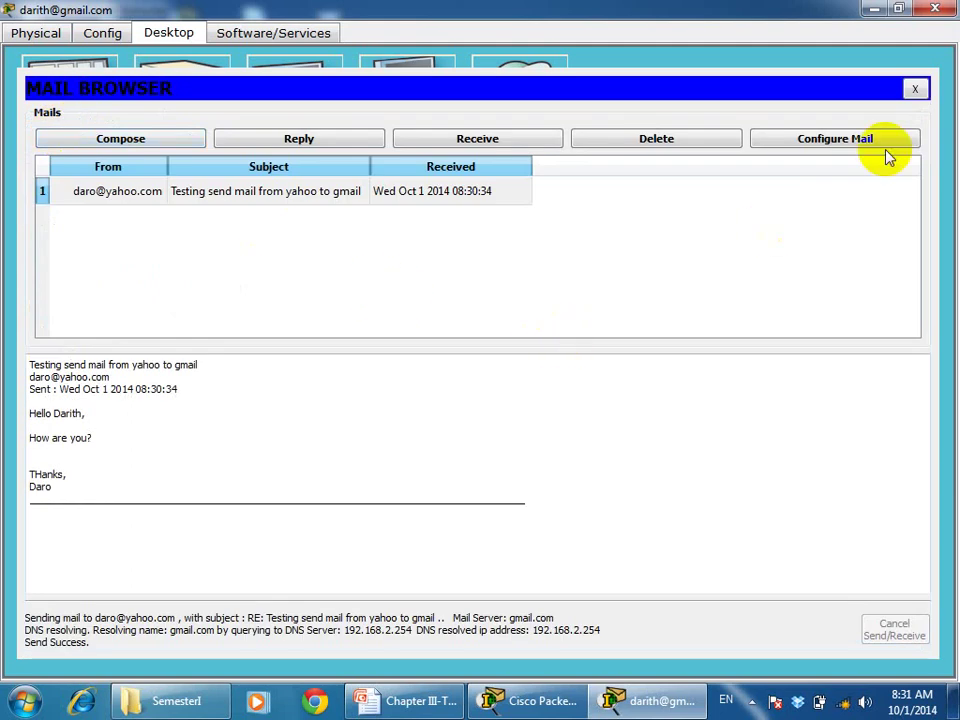
On the yahoo laptop, receive mail, open the gmail user's RE: reply, then close the laptop window
{"action": "left_click", "coordinate": [937, 11]}
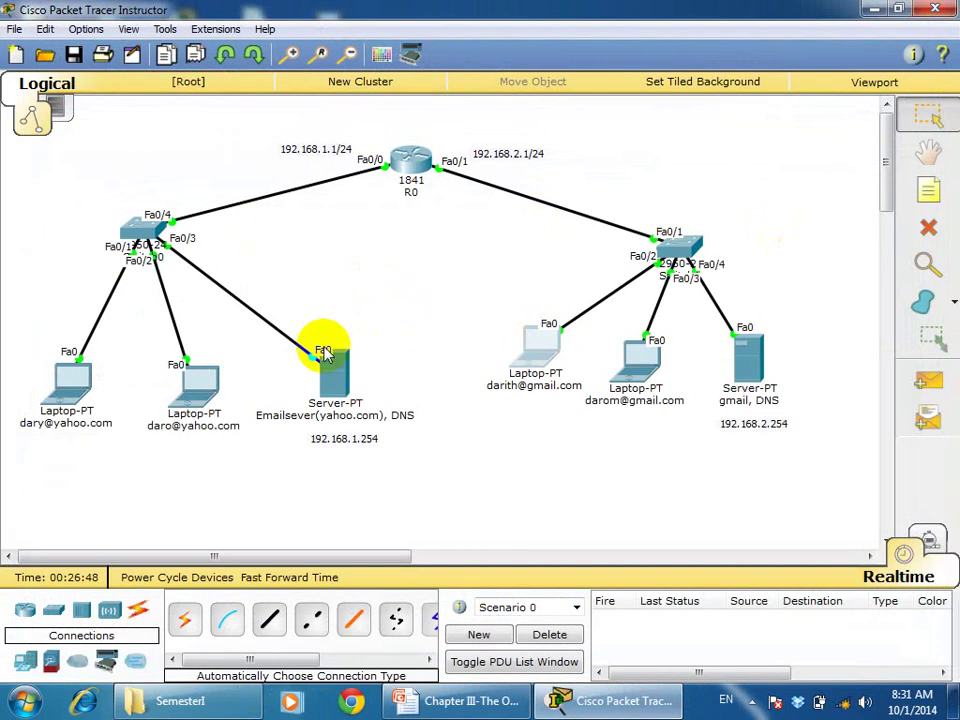
{"action": "left_click", "coordinate": [197, 388]}
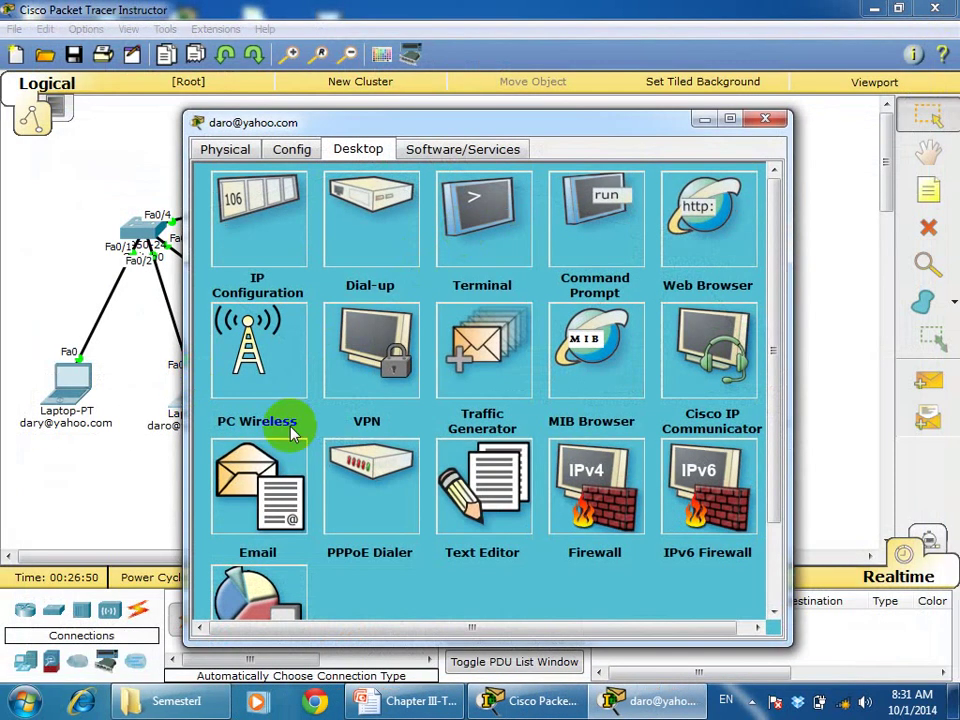
{"action": "left_click", "coordinate": [264, 487]}
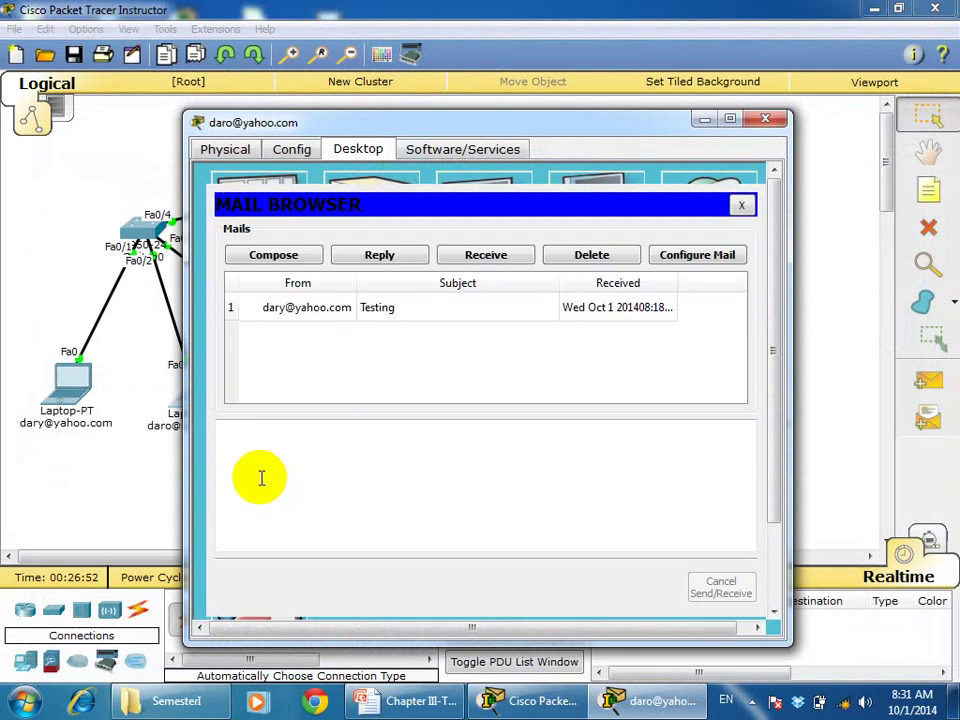
{"action": "left_click", "coordinate": [485, 257]}
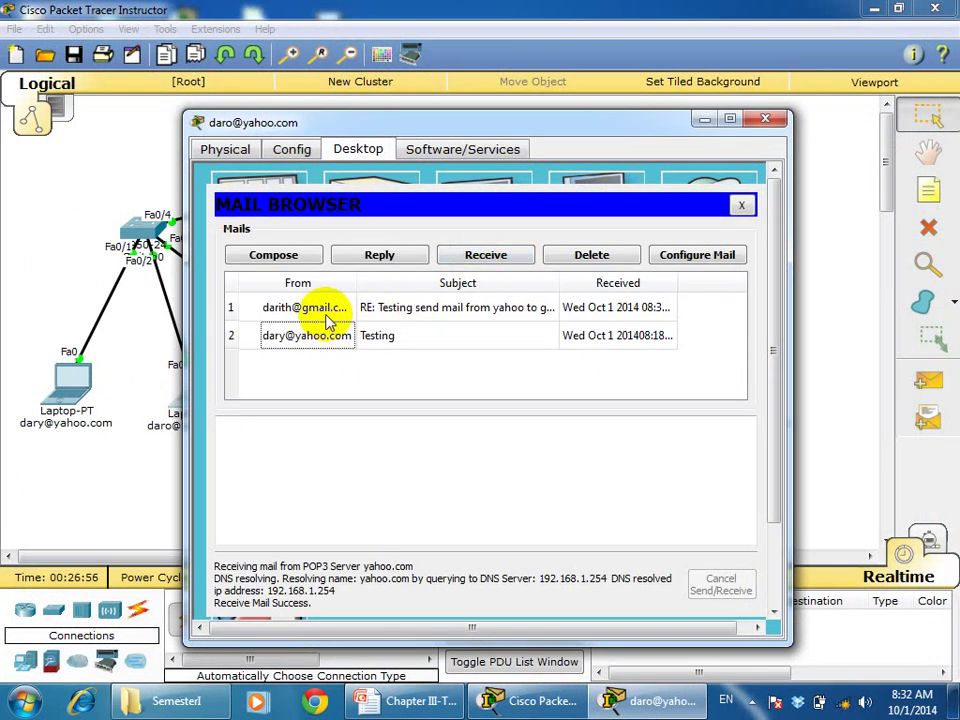
{"action": "left_click_drag", "start_coordinate": [355, 283], "coordinate": [381, 283]}
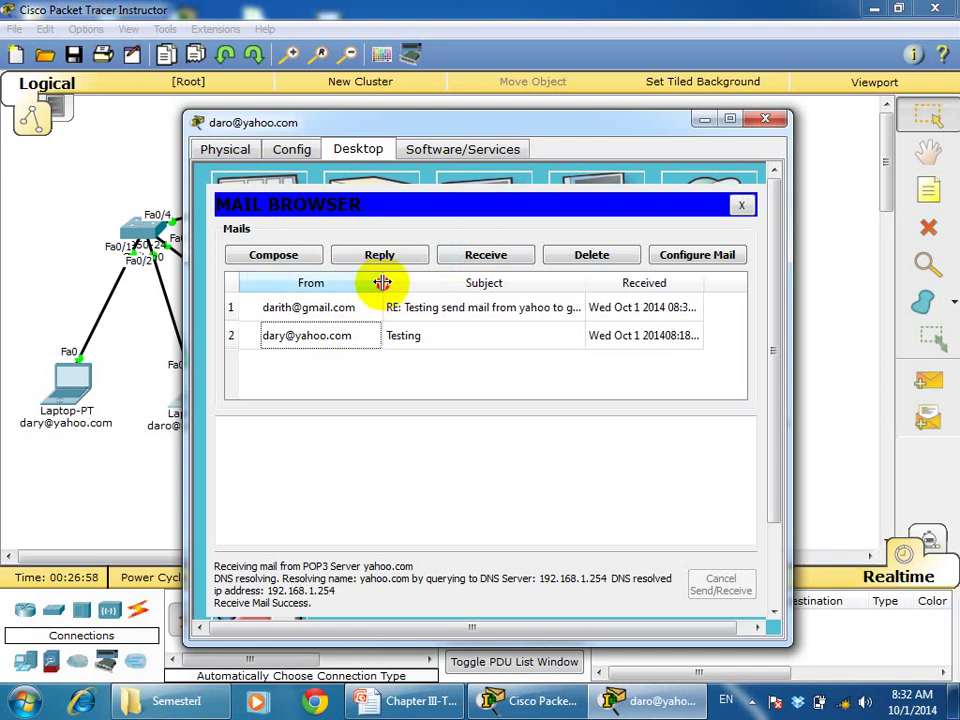
{"action": "left_click", "coordinate": [432, 312]}
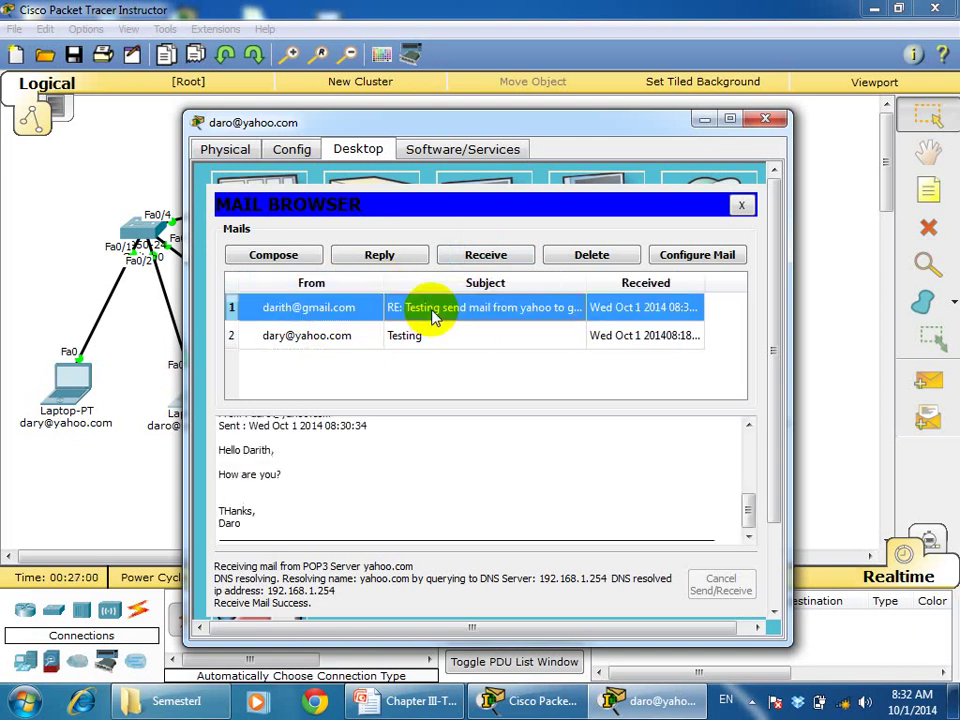
{"action": "left_click", "coordinate": [745, 484]}
{"action": "left_click_drag", "start_coordinate": [745, 484], "coordinate": [741, 439]}
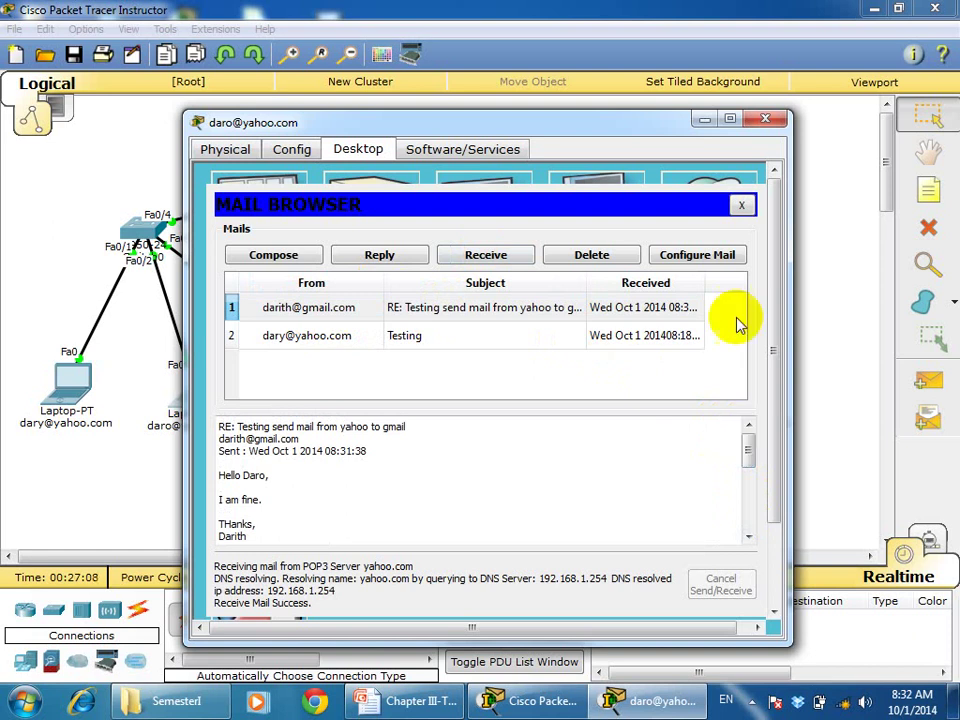
{"action": "left_click", "coordinate": [767, 121]}
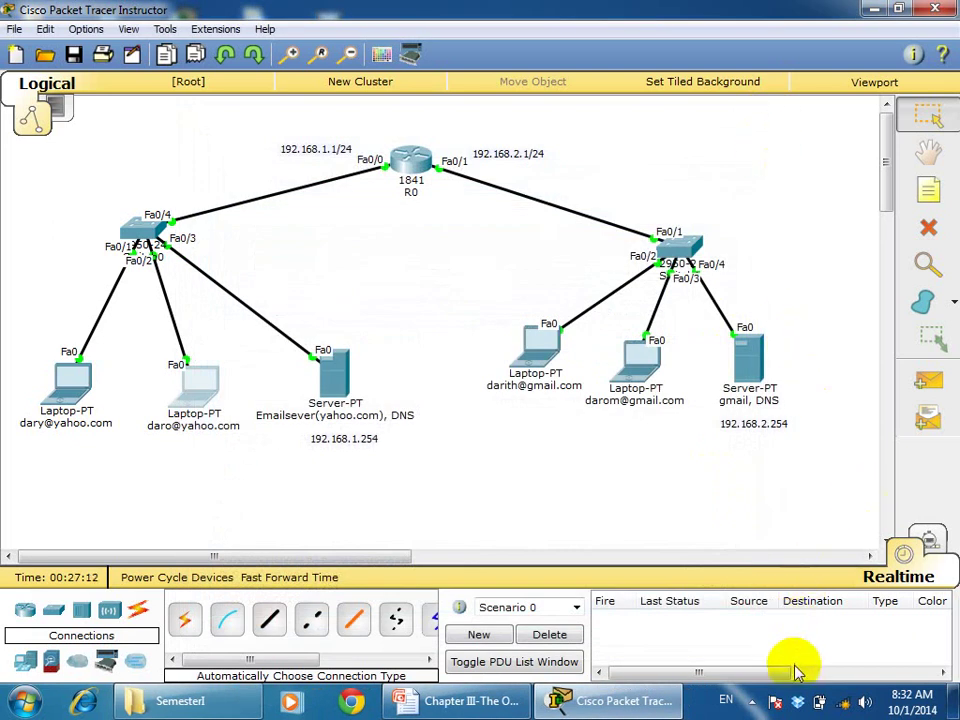
{"action": "left_click", "coordinate": [752, 701]}
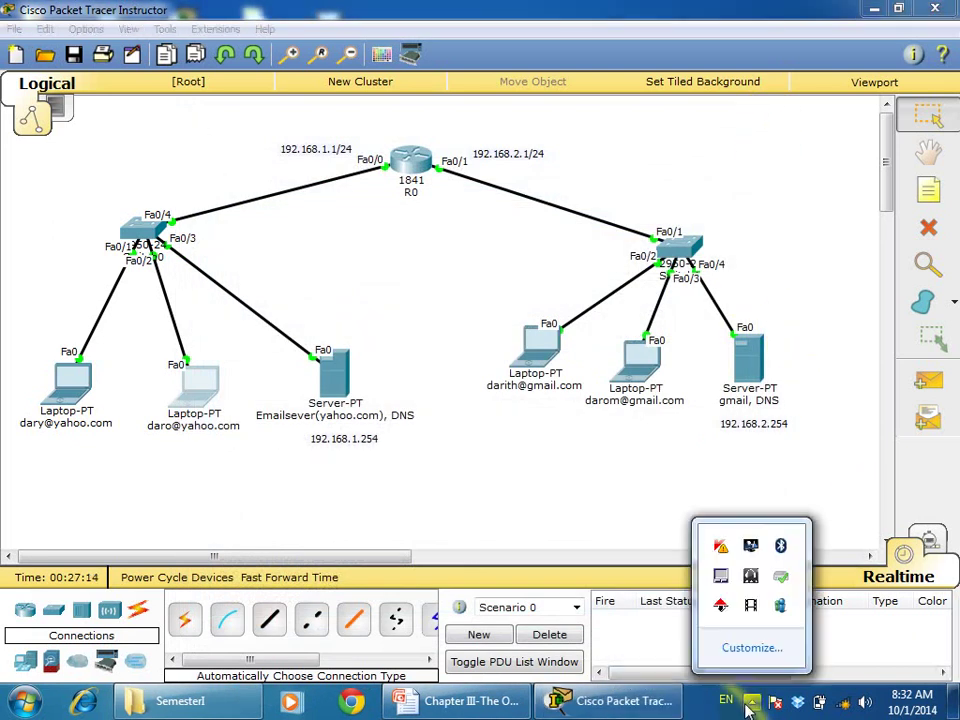